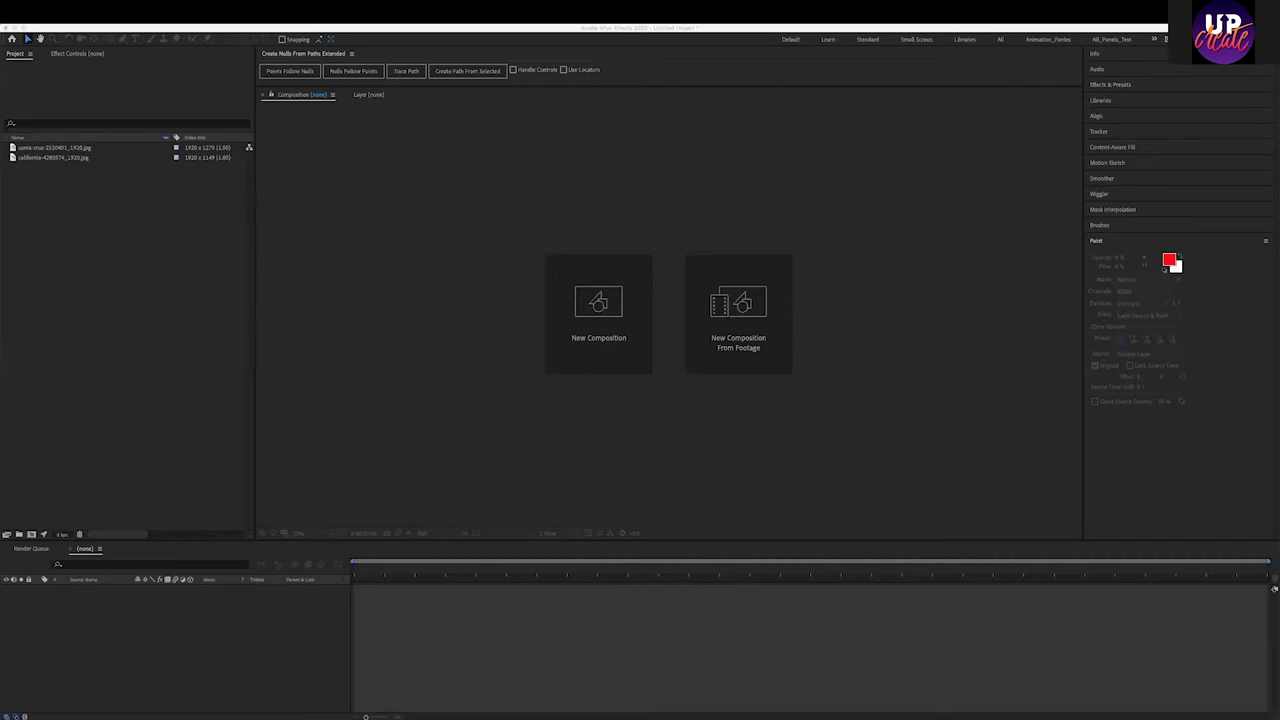
# Step: Create Comp 1 from the HDTV 1080 29.97 preset with a 1920 px width
pyautogui.click(909, 474)
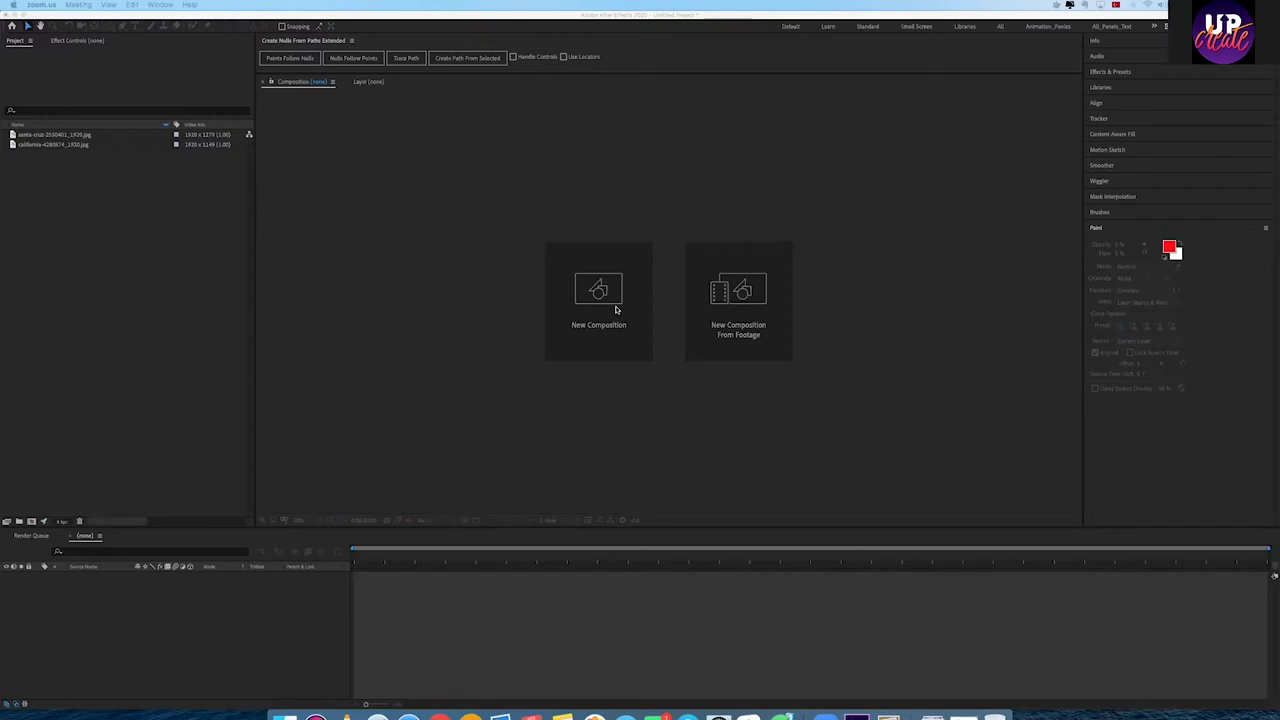
pyautogui.click(602, 305)
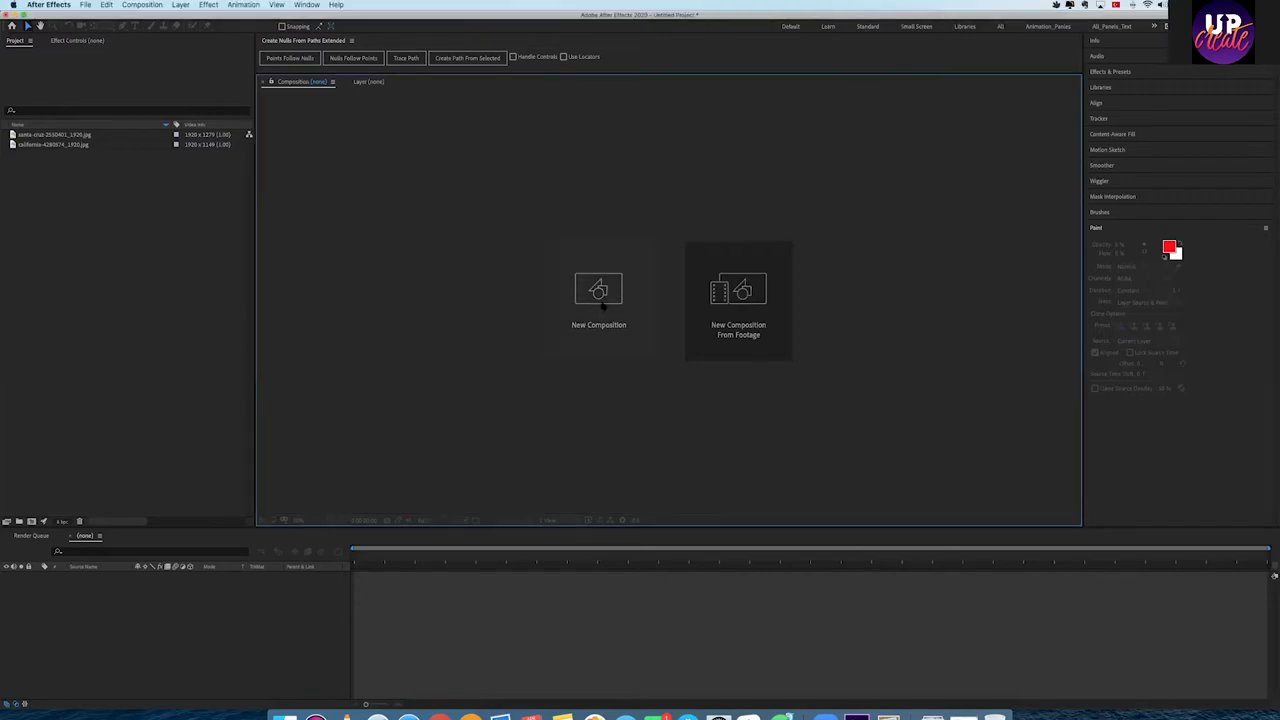
pyautogui.click(601, 304)
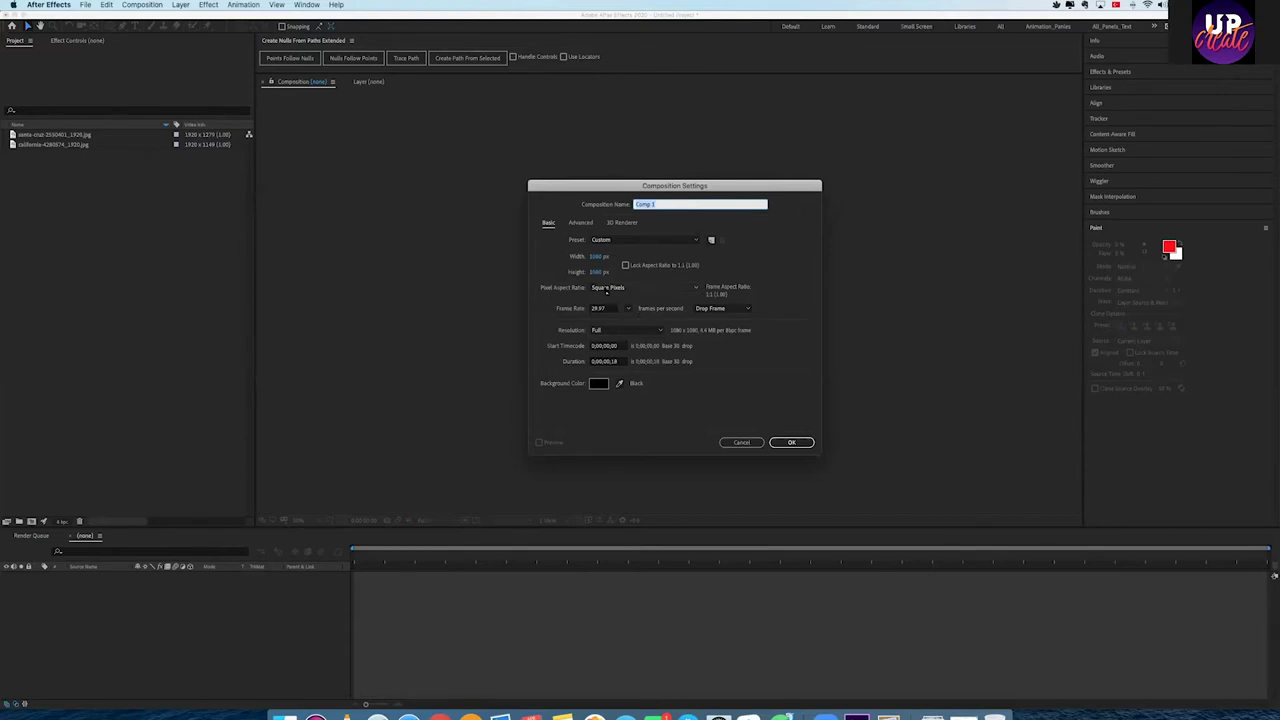
pyautogui.click(590, 254)
pyautogui.write('1920')
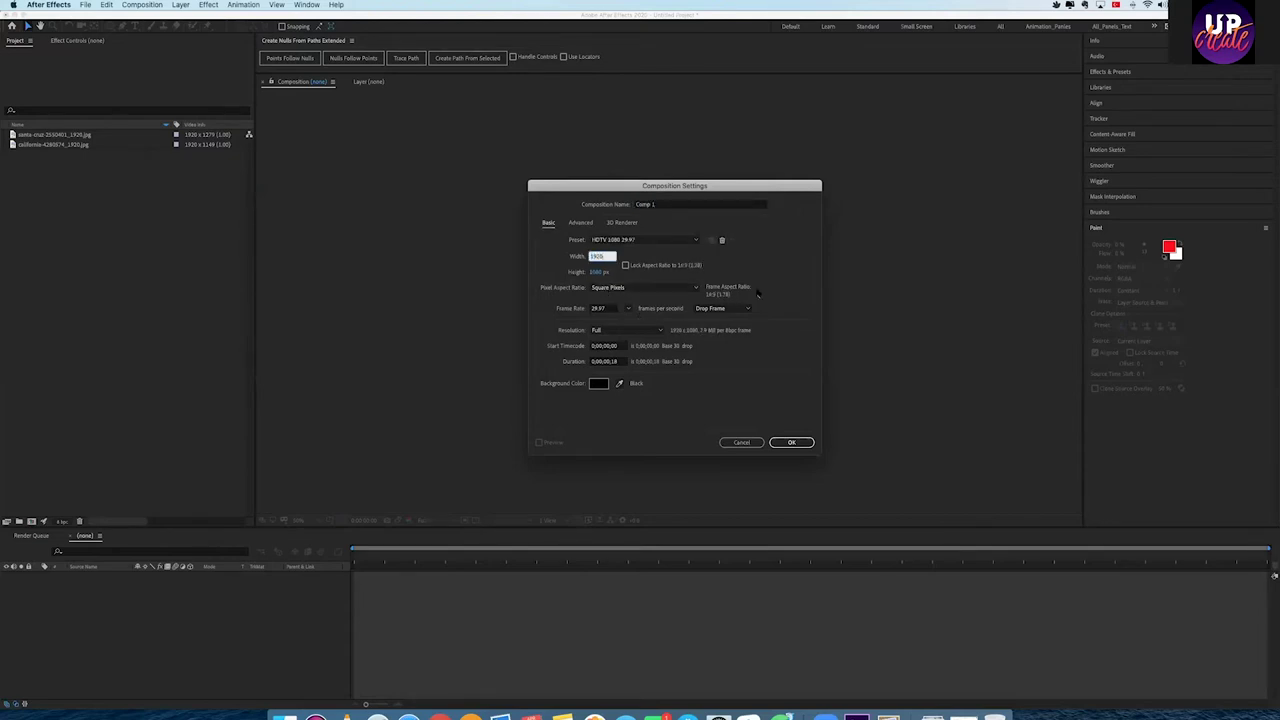
pyautogui.click(791, 289)
pyautogui.click(787, 447)
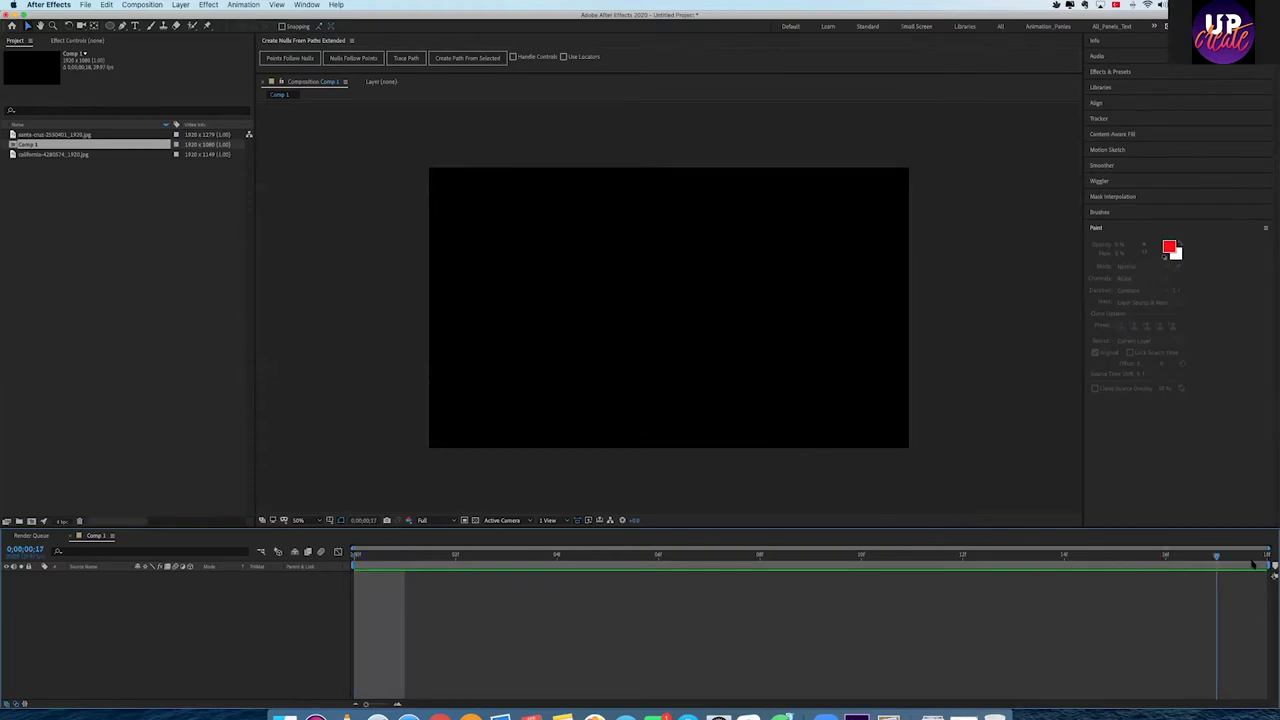
# Step: At the first frame, draw a purple rectangle shape layer filling the whole composition
pyautogui.click(1114, 558)
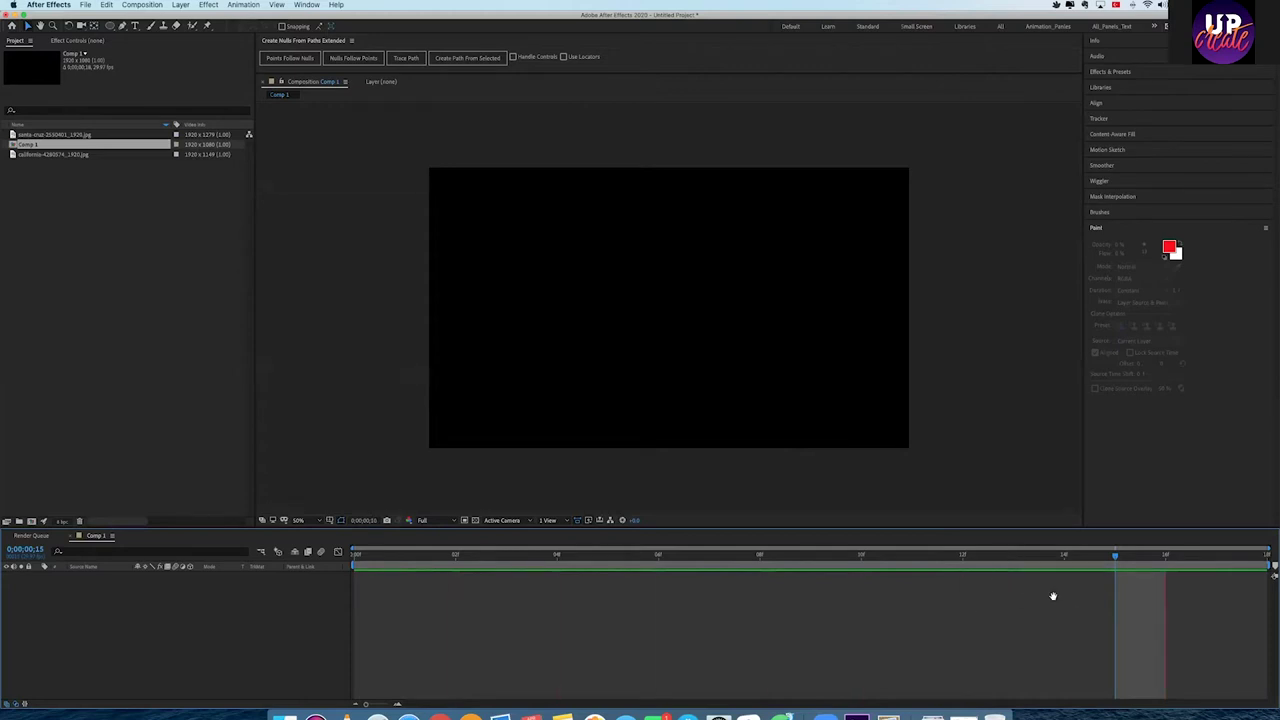
pyautogui.press('space')
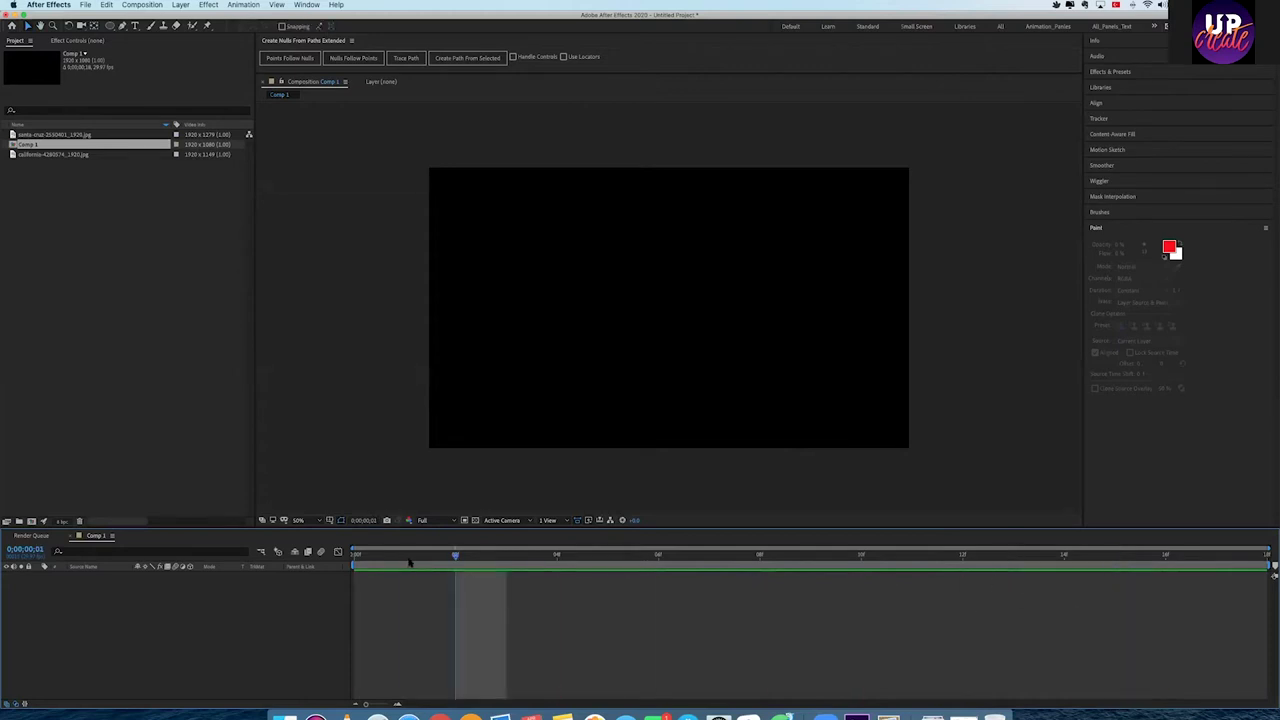
pyautogui.click(411, 562)
pyautogui.click(387, 560)
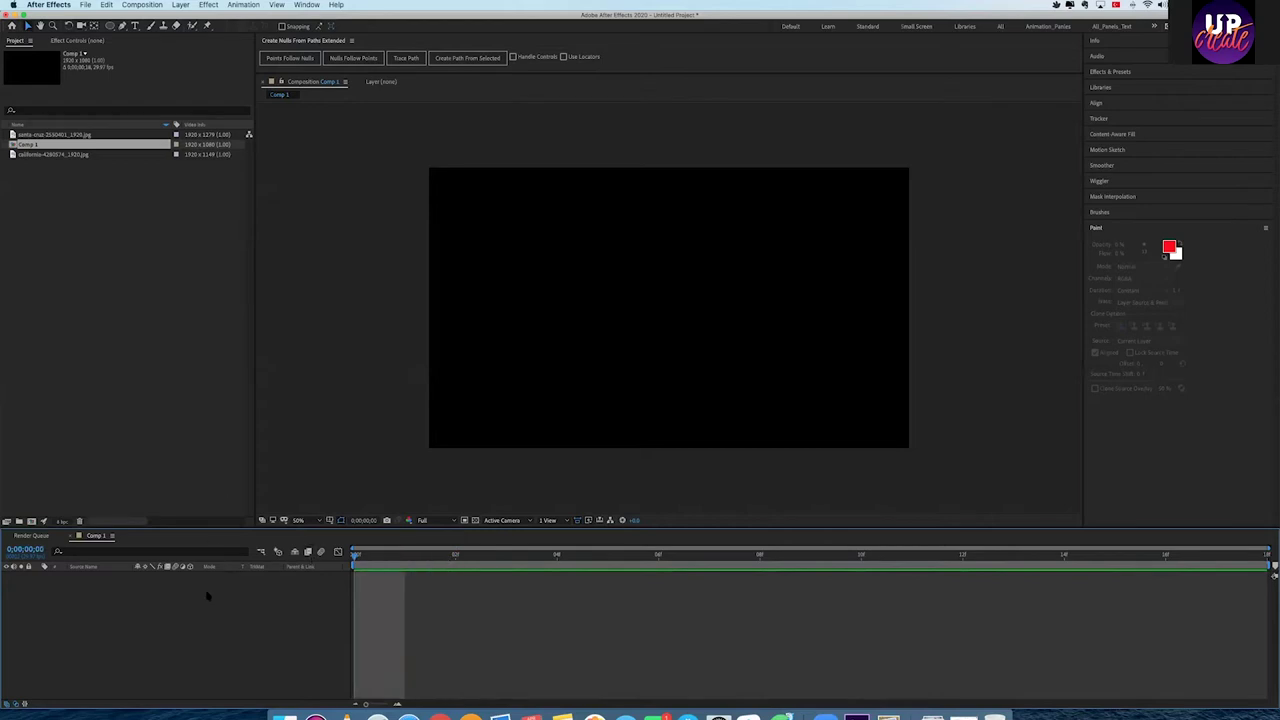
pyautogui.click(109, 25)
pyautogui.click(160, 25)
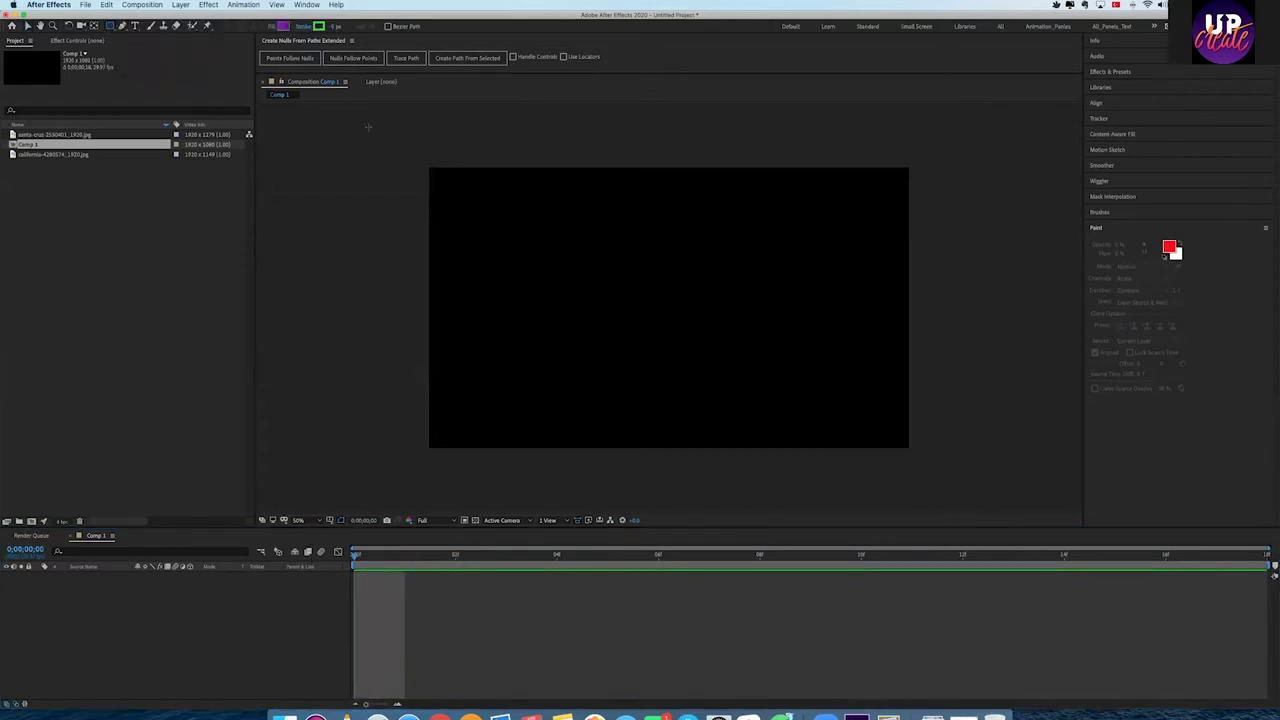
pyautogui.click(429, 170)
pyautogui.moveTo(429, 170); pyautogui.dragTo(912, 451)
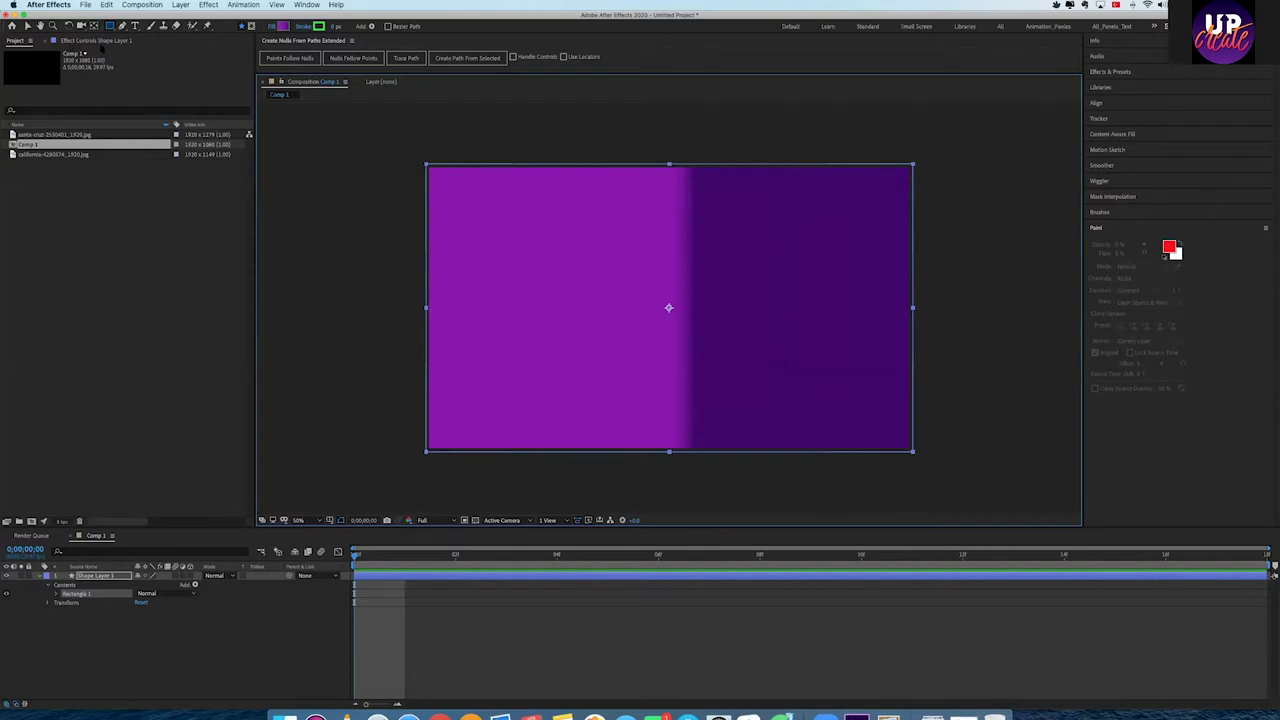
pyautogui.click(28, 25)
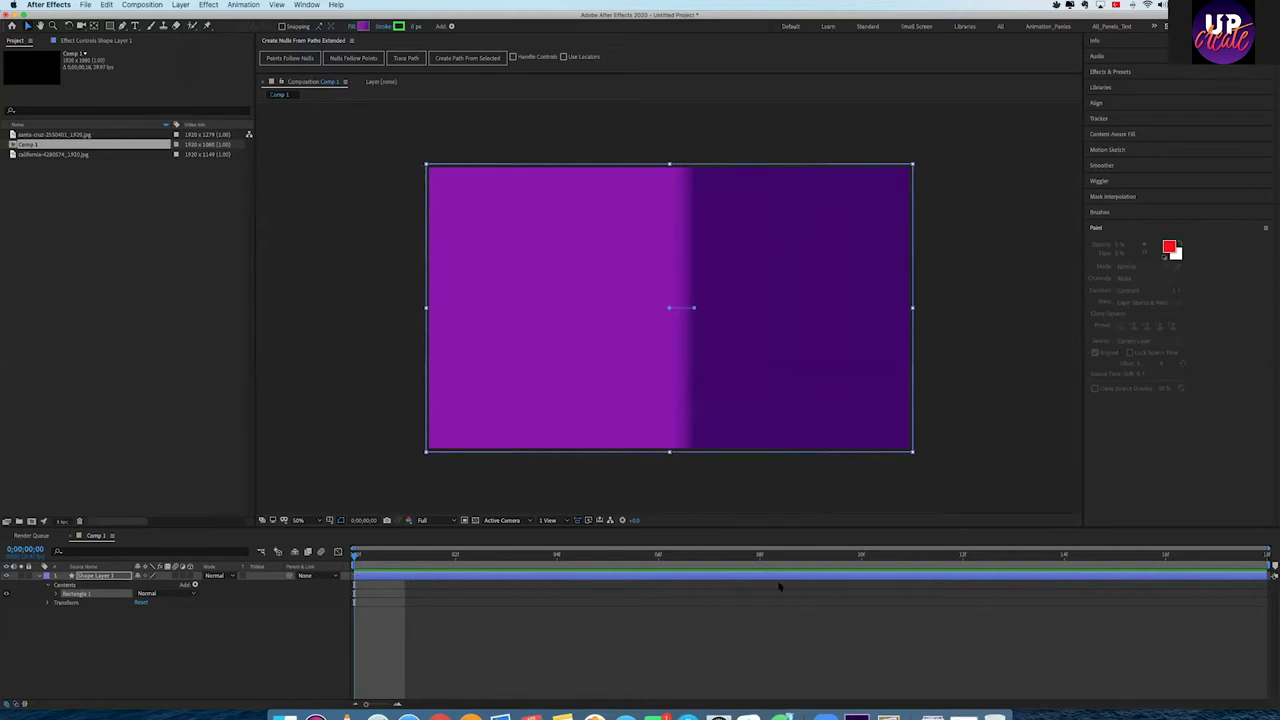
# Step: Trim the shape layer to start around frame 5 and preview the result
pyautogui.moveTo(362, 561); pyautogui.dragTo(658, 571)
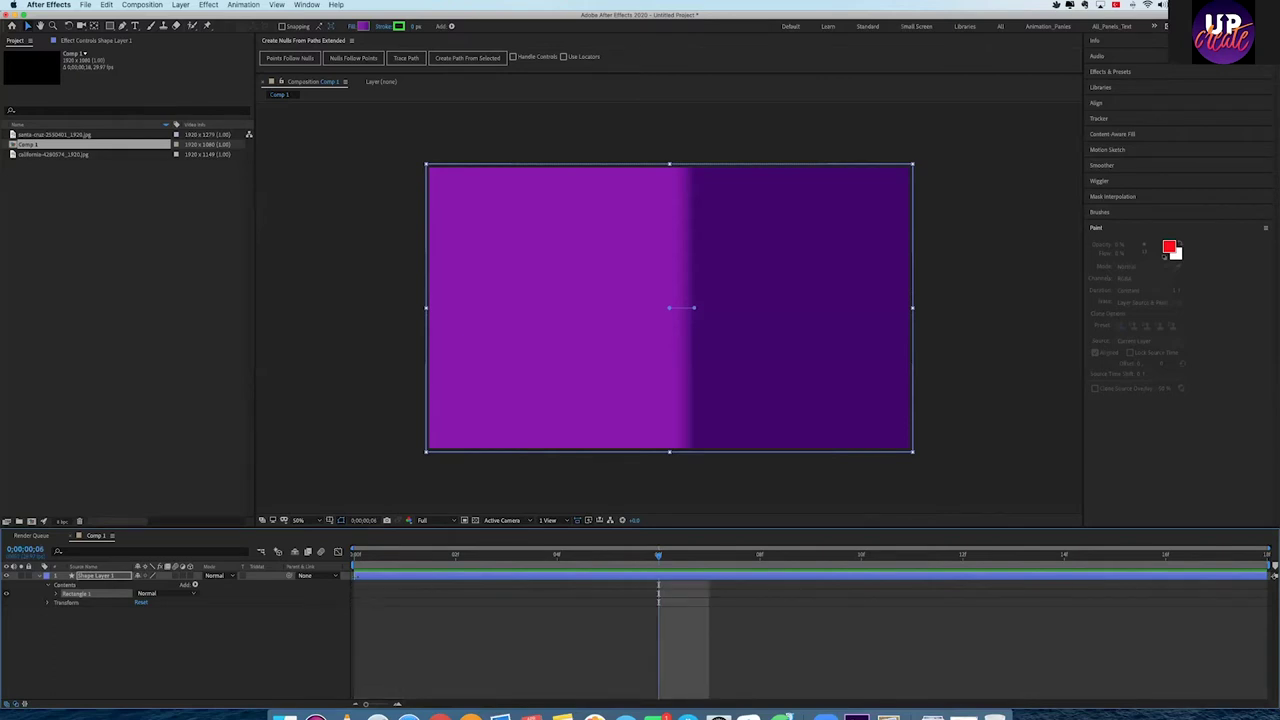
pyautogui.click(669, 307)
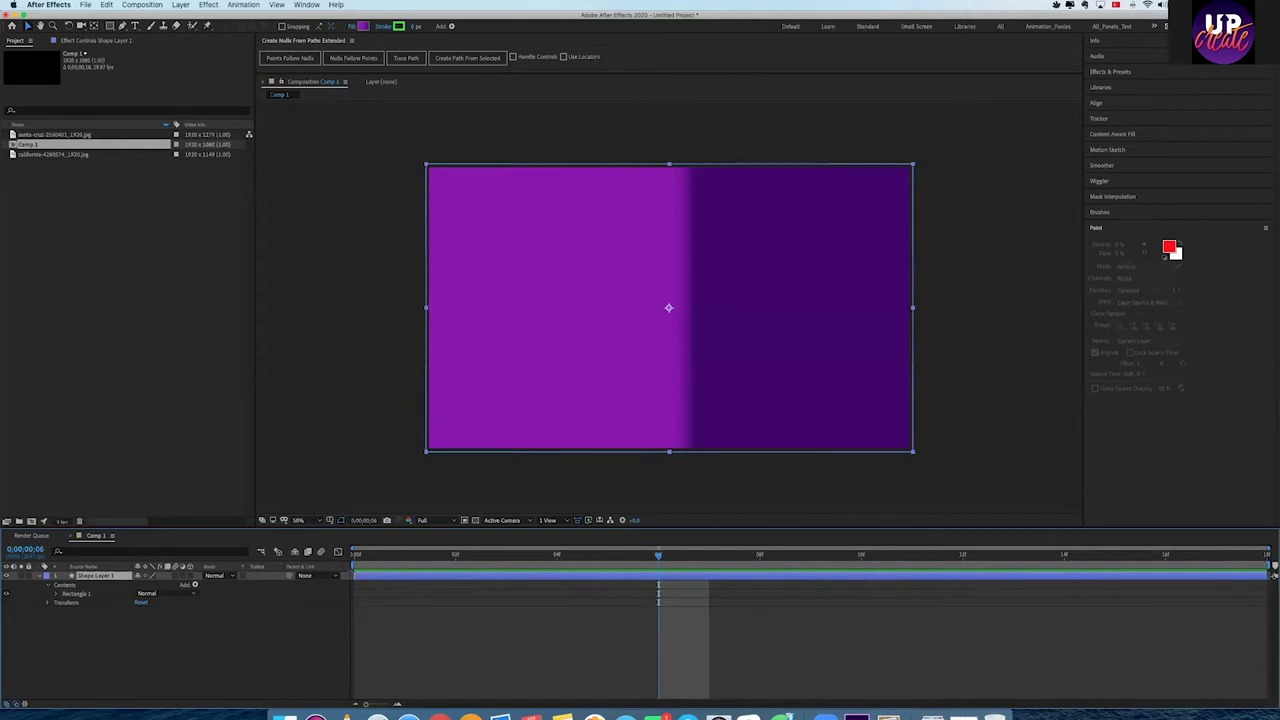
pyautogui.moveTo(354, 575)
pyautogui.mouseDown()
pyautogui.moveTo(655, 573)
pyautogui.moveTo(354, 555)
pyautogui.mouseUp()
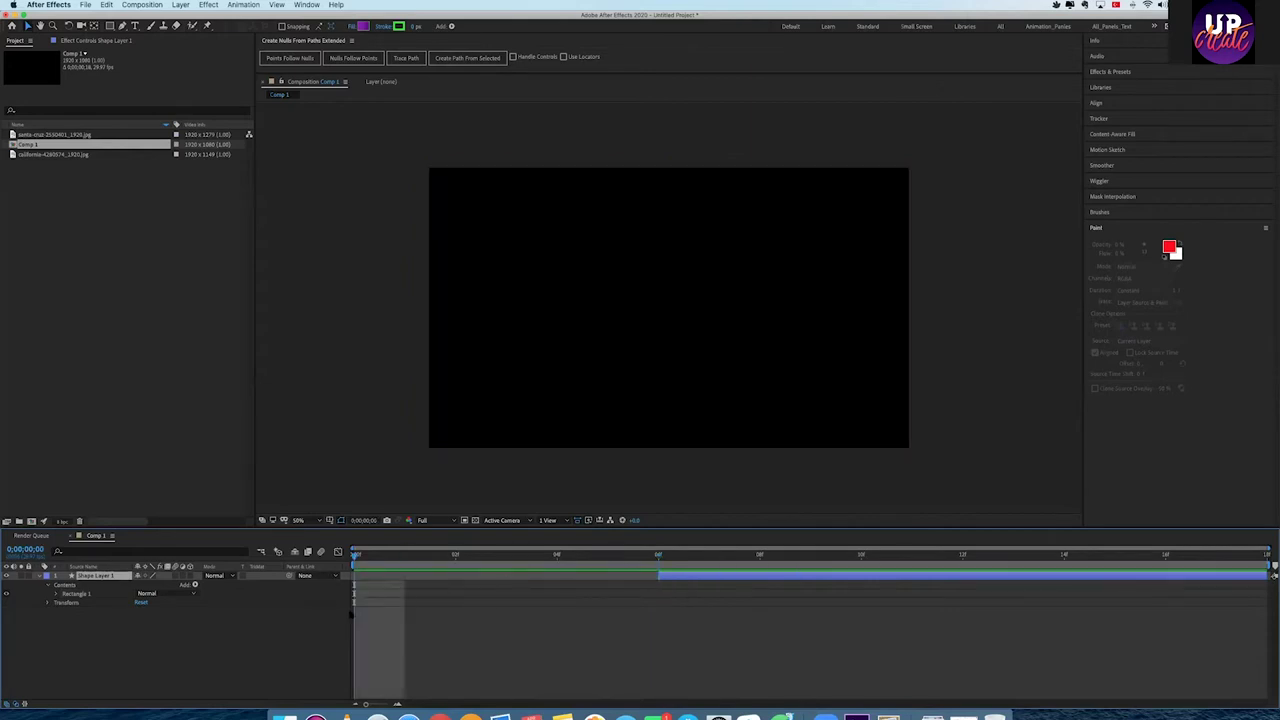
pyautogui.press('space')
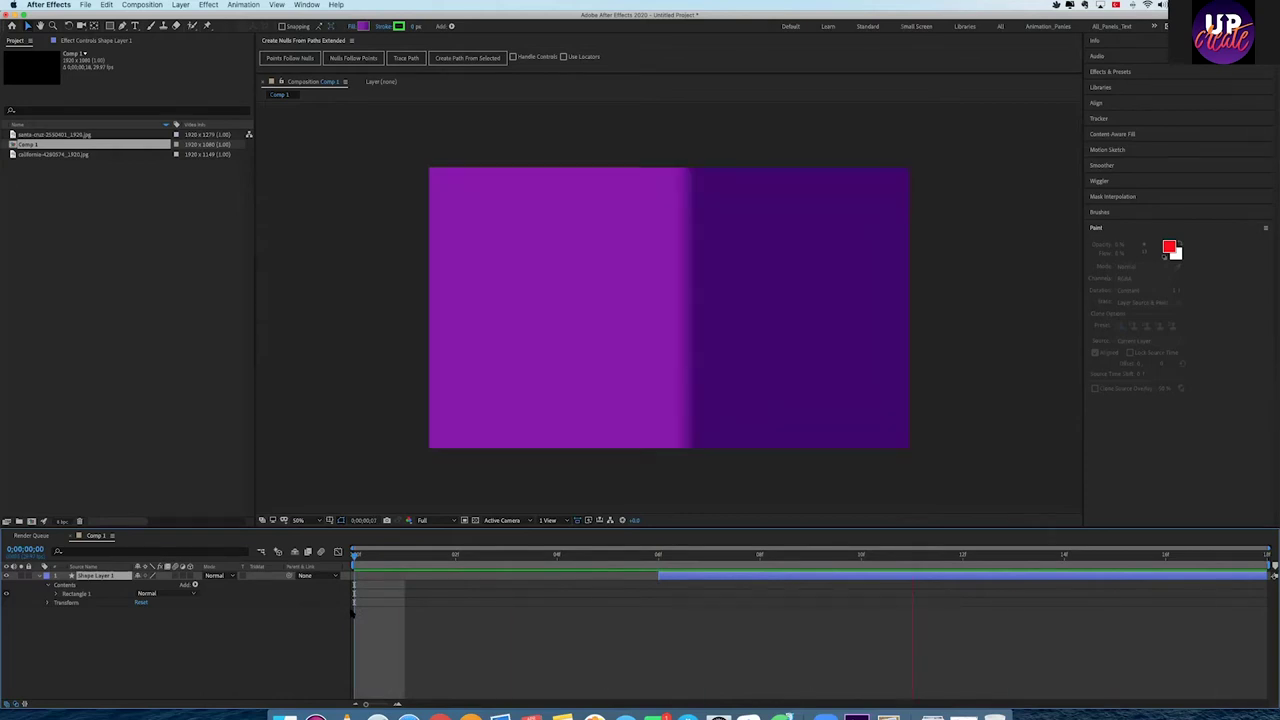
pyautogui.click(299, 622)
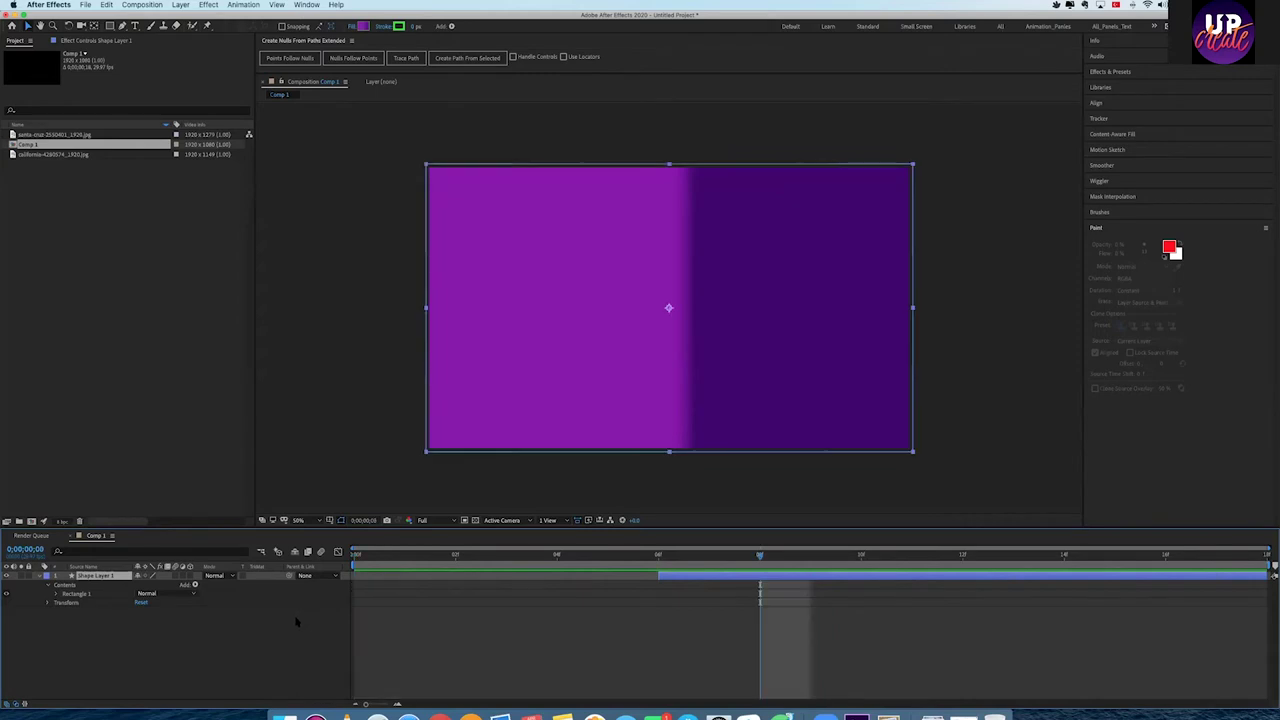
pyautogui.click(135, 25)
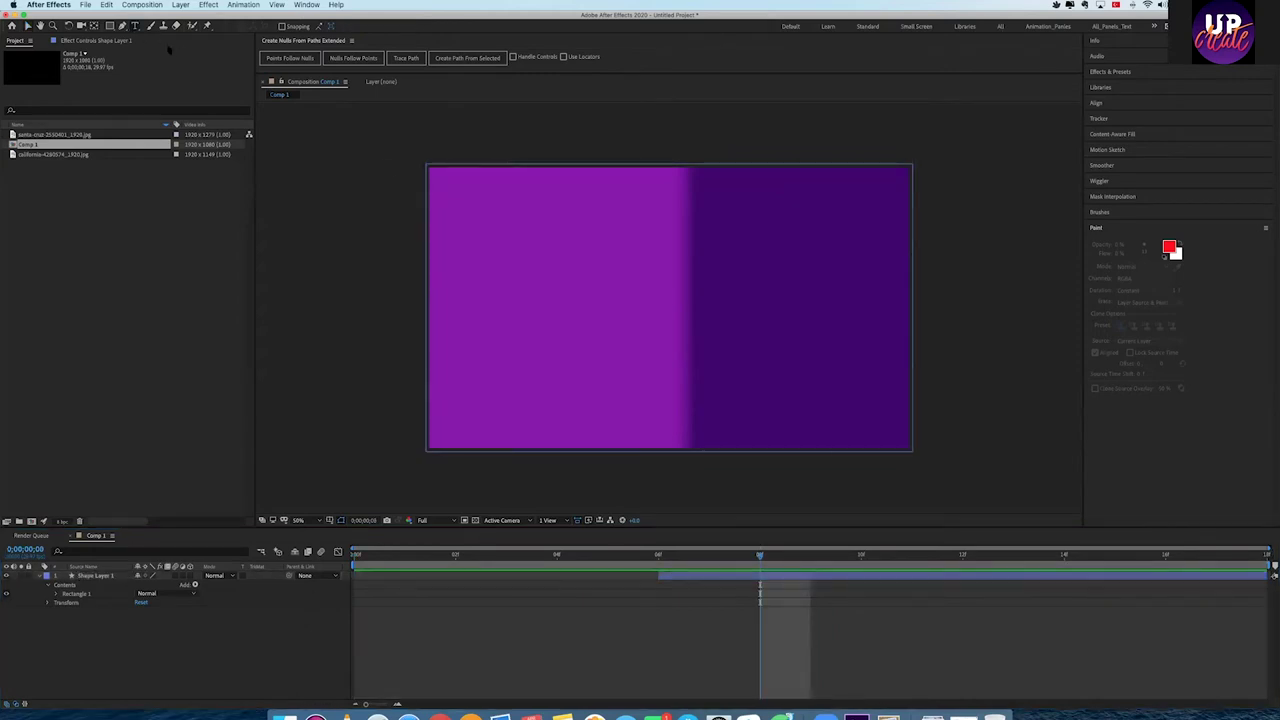
# Step: Add a 'design' text layer, scaled up and centred in the comp
pyautogui.click(536, 290)
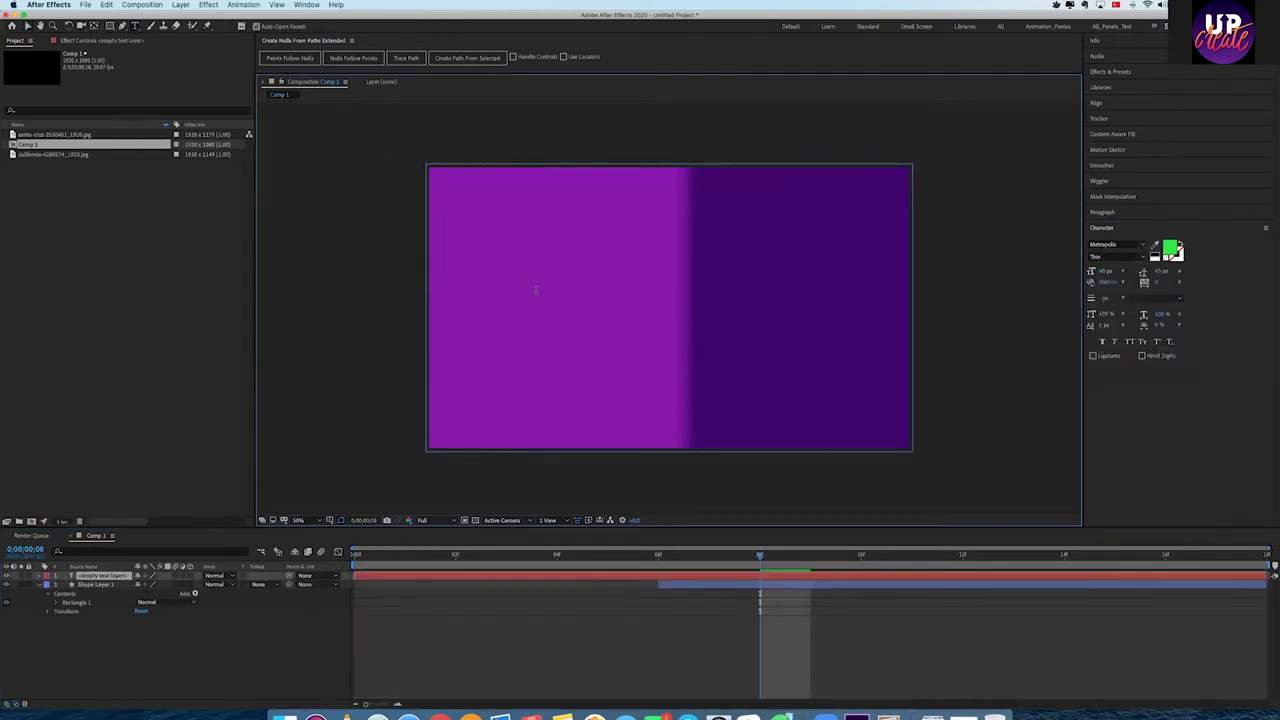
pyautogui.write('design')
pyautogui.click(28, 26)
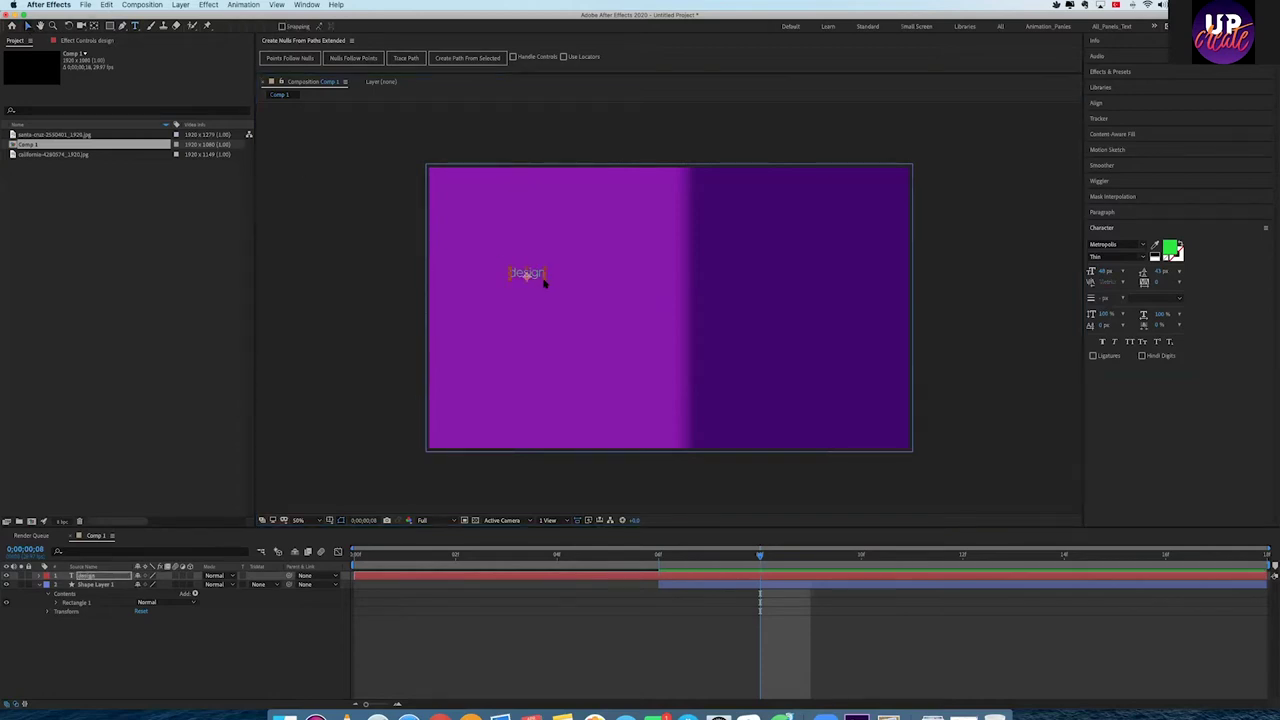
pyautogui.moveTo(545, 283); pyautogui.dragTo(737, 330)
pyautogui.moveTo(571, 295); pyautogui.dragTo(681, 325)
# Step: Trim the design text to end where the purple shape begins, and preview from the start
pyautogui.moveTo(1266, 576); pyautogui.dragTo(658, 576)
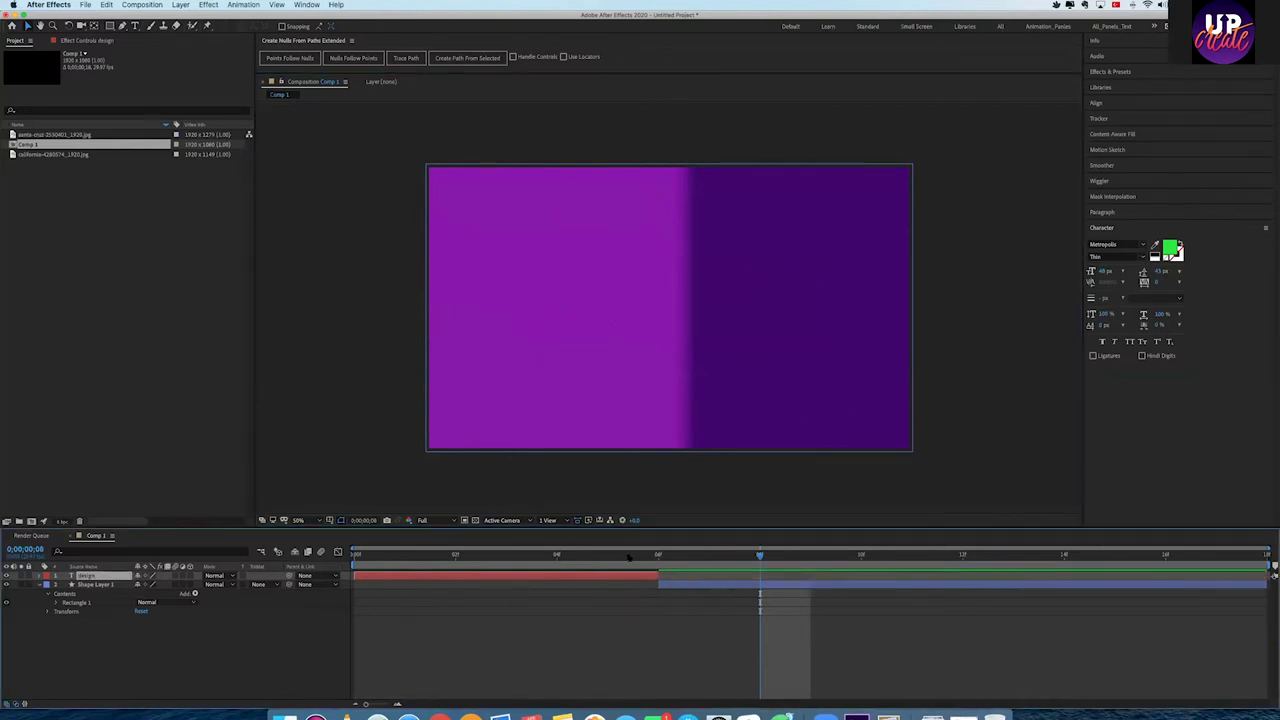
pyautogui.press('Home')
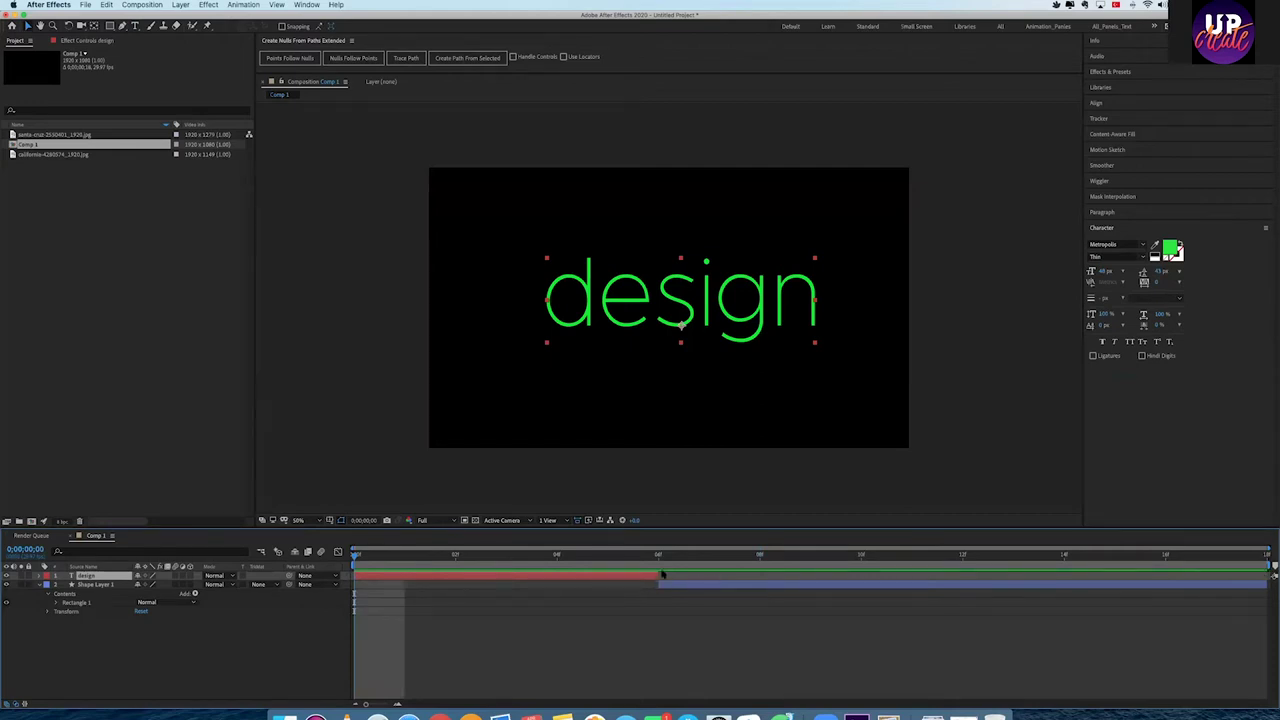
pyautogui.press('space')
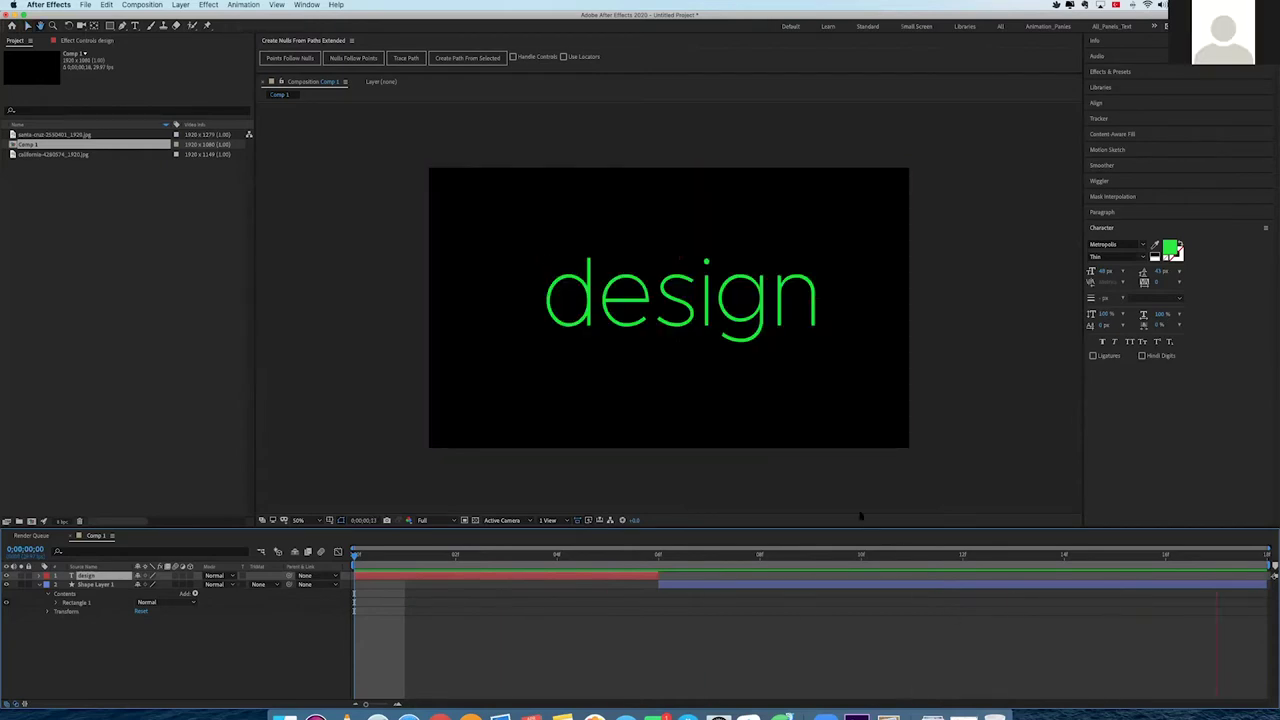
pyautogui.rightClick(860, 516)
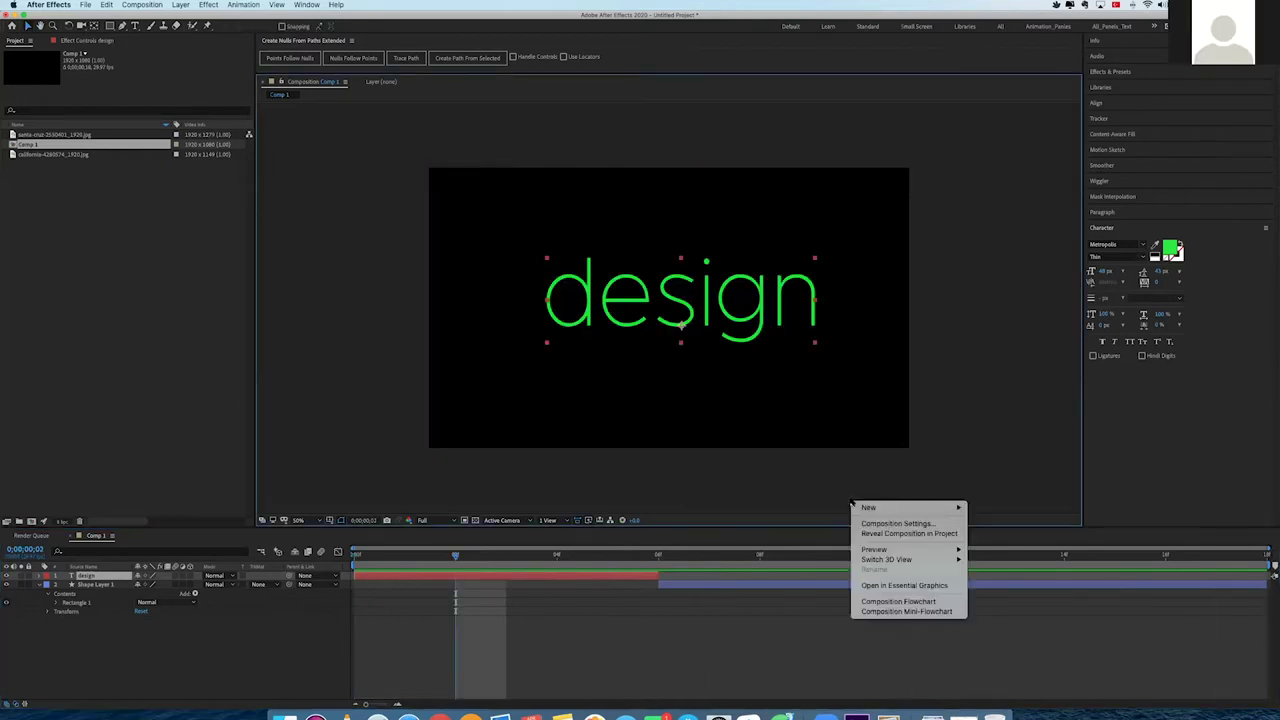
# Step: Leave Composition Settings unchanged, then slide the design layer later to overlap the purple shape
pyautogui.click(864, 525)
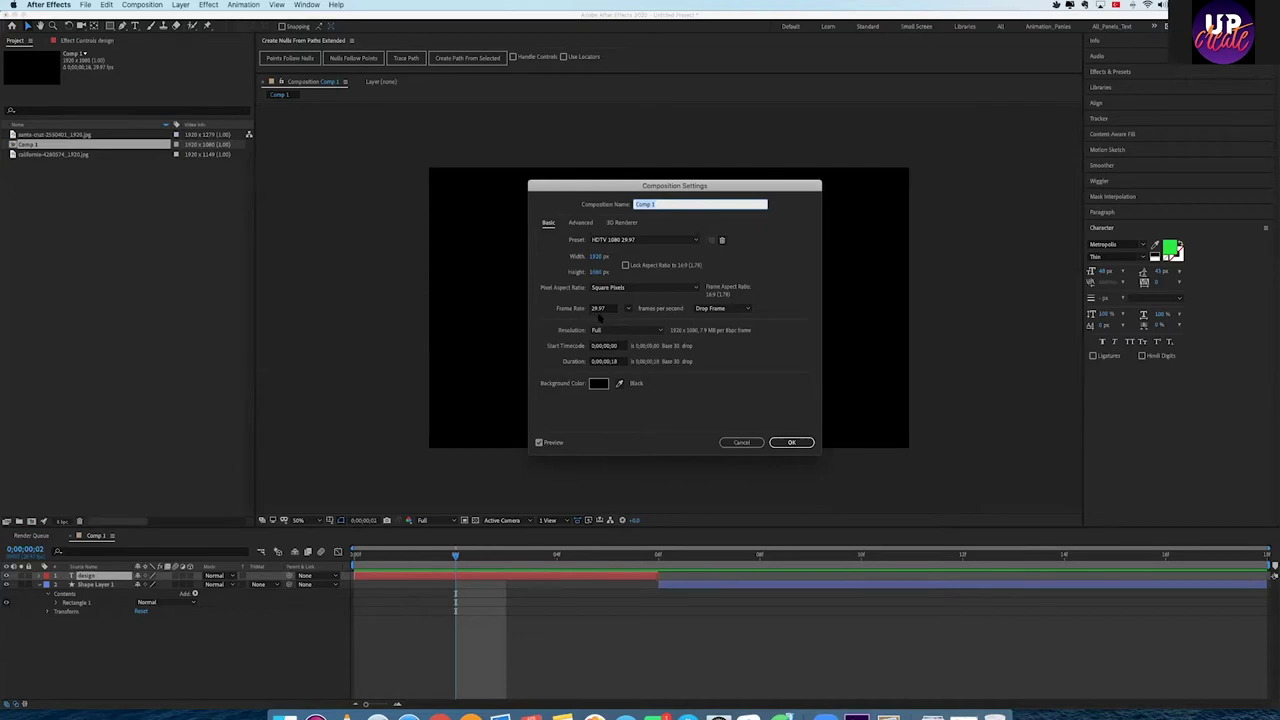
pyautogui.click(739, 443)
pyautogui.click(739, 444)
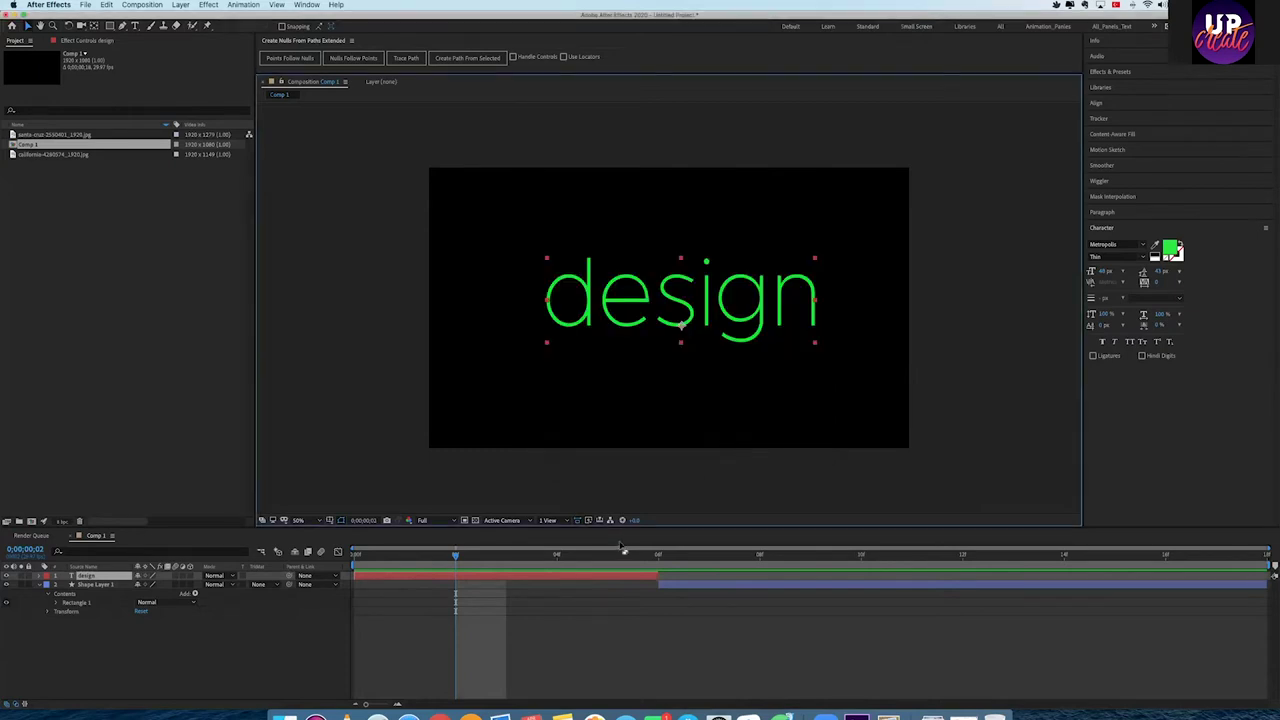
pyautogui.moveTo(548, 562); pyautogui.dragTo(491, 563)
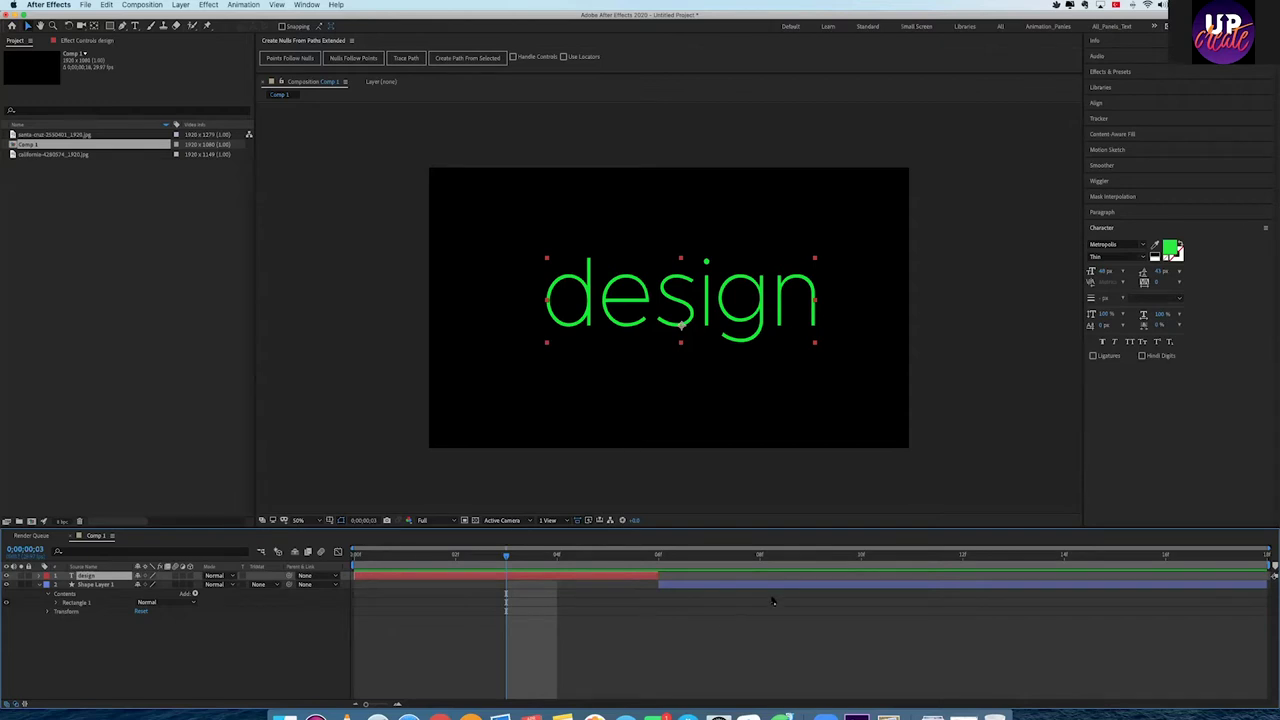
pyautogui.moveTo(538, 576); pyautogui.dragTo(748, 578)
pyautogui.moveTo(656, 553)
pyautogui.mouseDown()
pyautogui.moveTo(735, 553)
pyautogui.moveTo(700, 565)
pyautogui.moveTo(356, 560)
pyautogui.mouseUp()
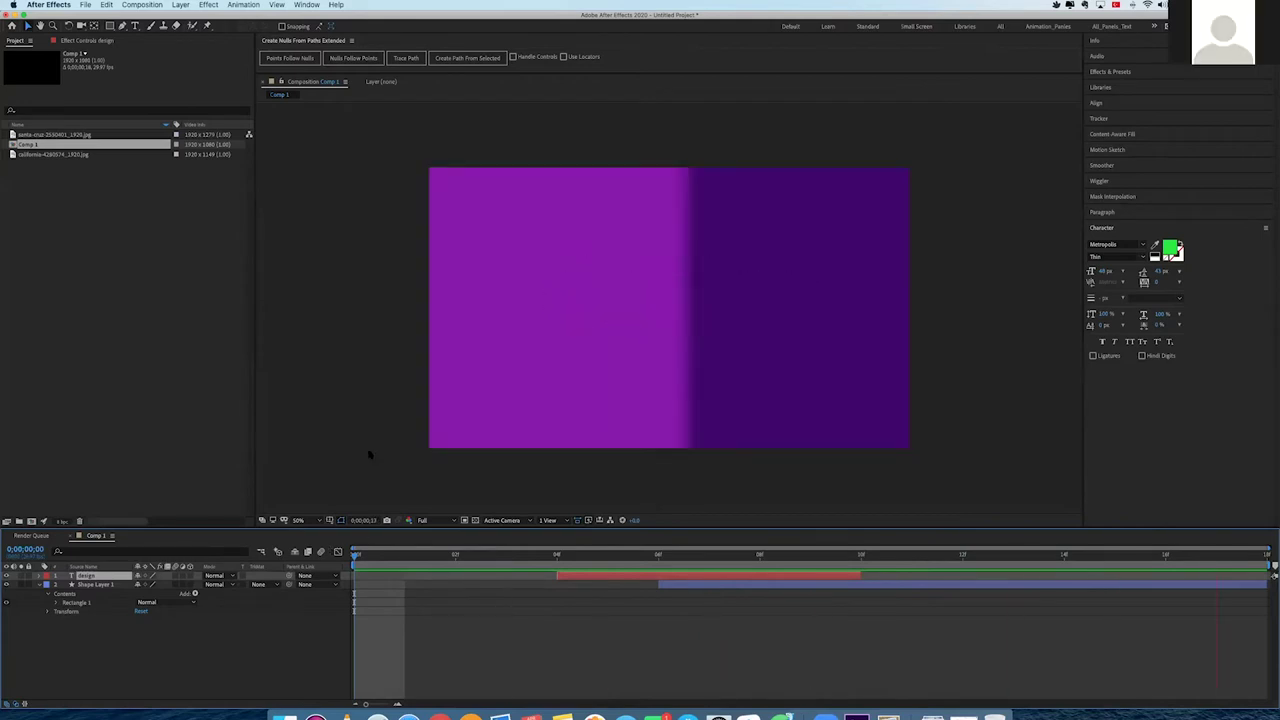
# Step: Stop the preview and delete the design text layer
pyautogui.hotkey('ctrl', 'Down')
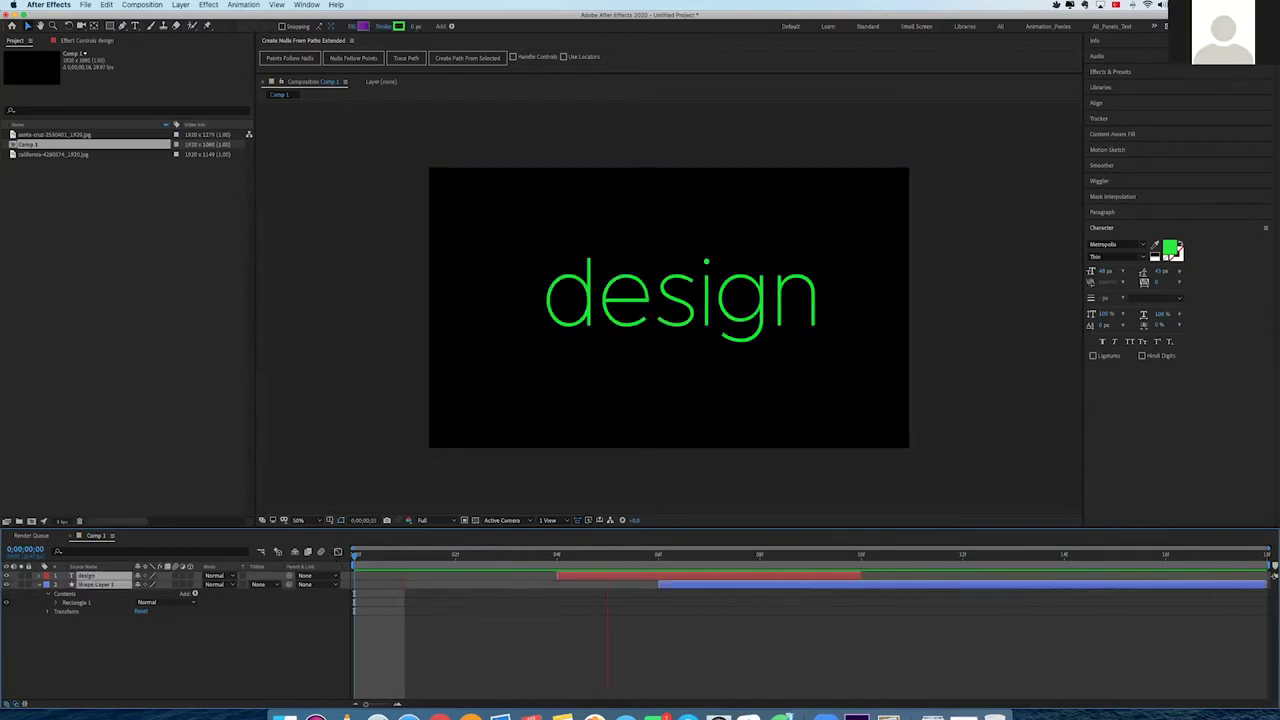
pyautogui.press('space')
pyautogui.click(574, 578)
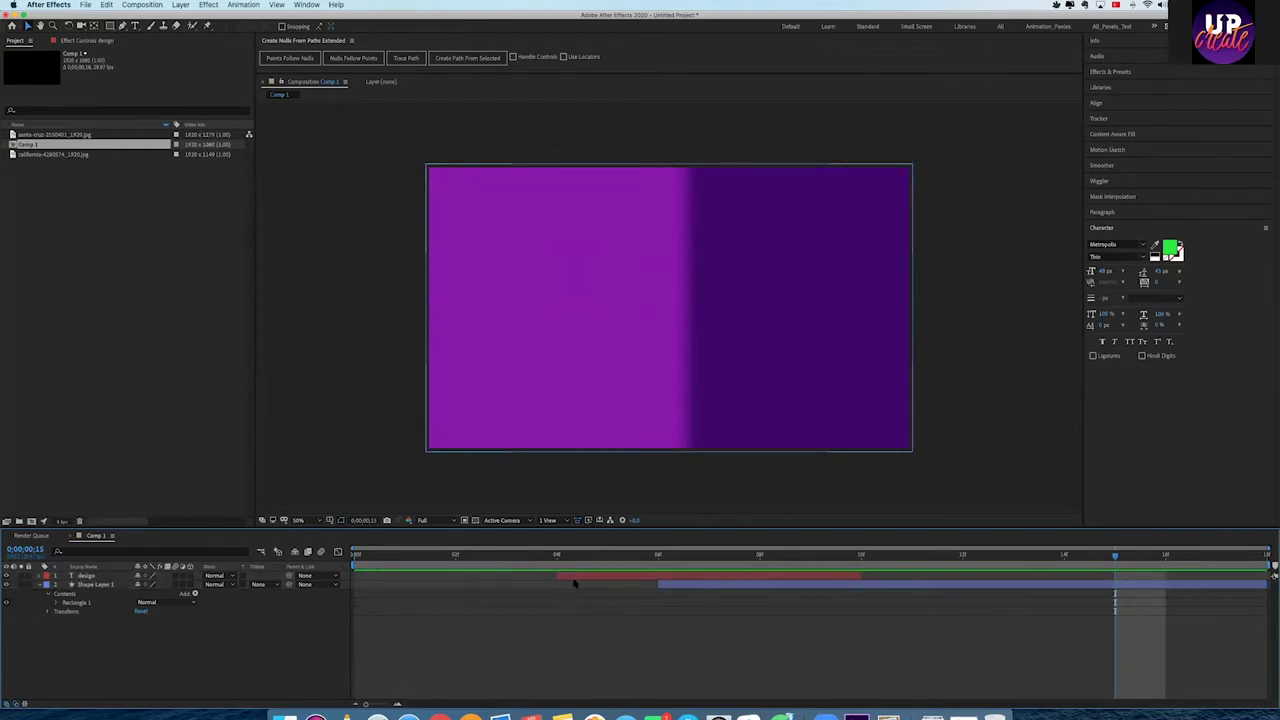
pyautogui.press('Delete')
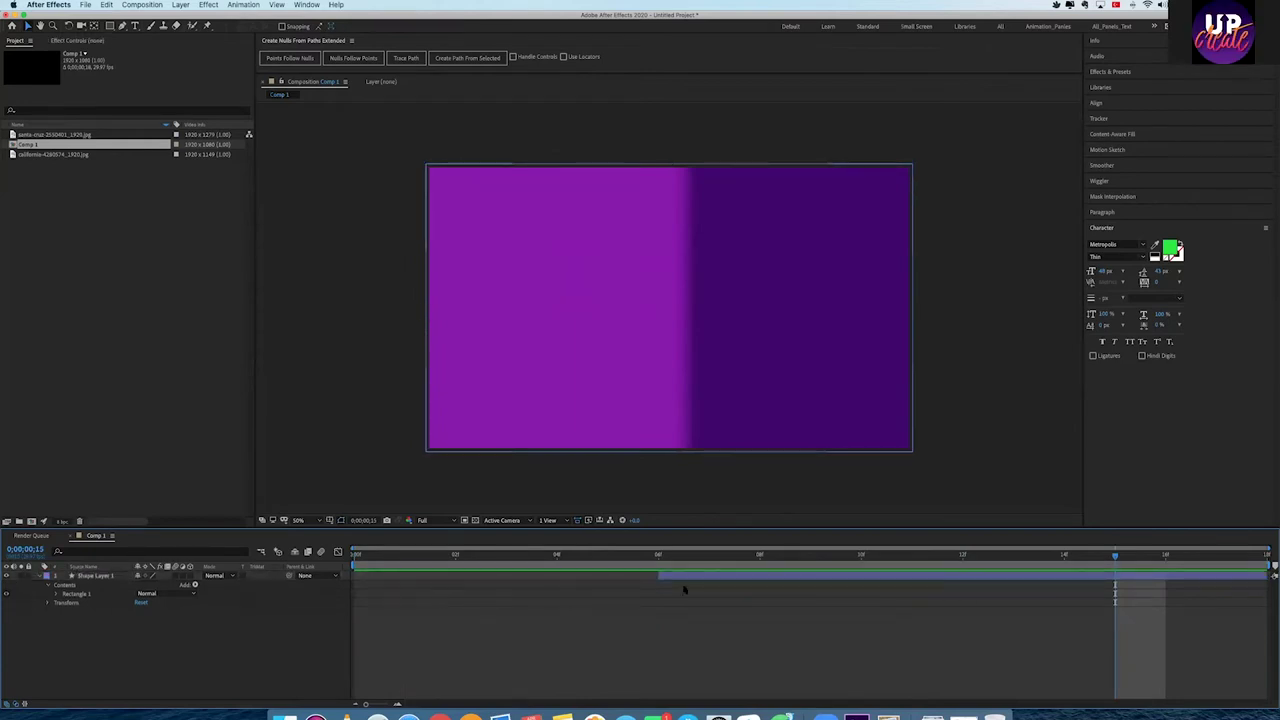
# Step: Change Comp 1's duration to about one second in Composition Settings
pyautogui.click(658, 576)
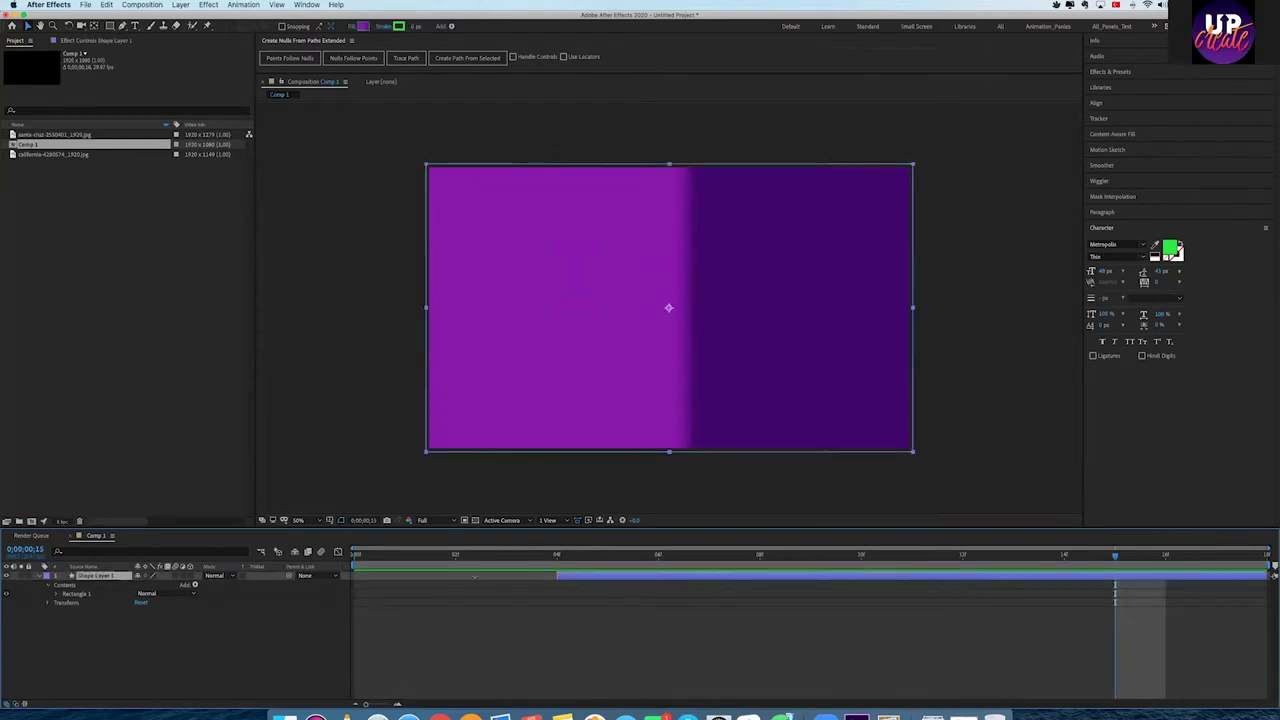
pyautogui.rightClick(471, 588)
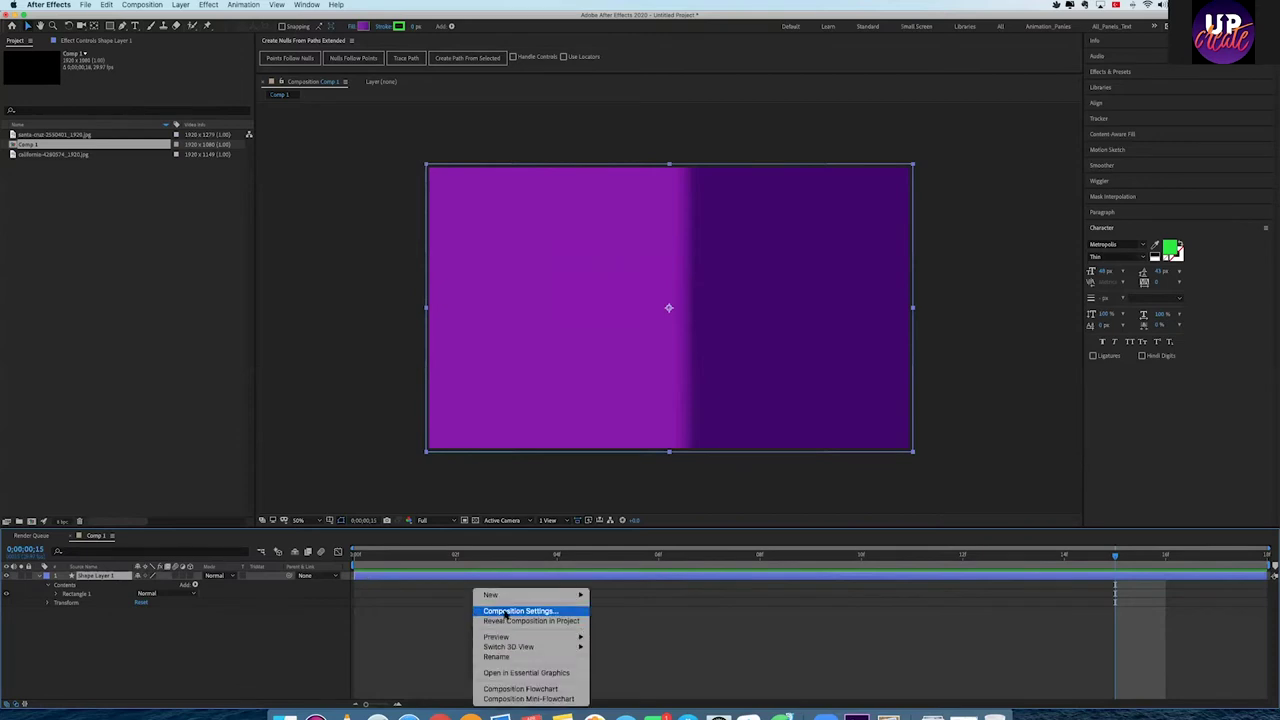
pyautogui.click(510, 614)
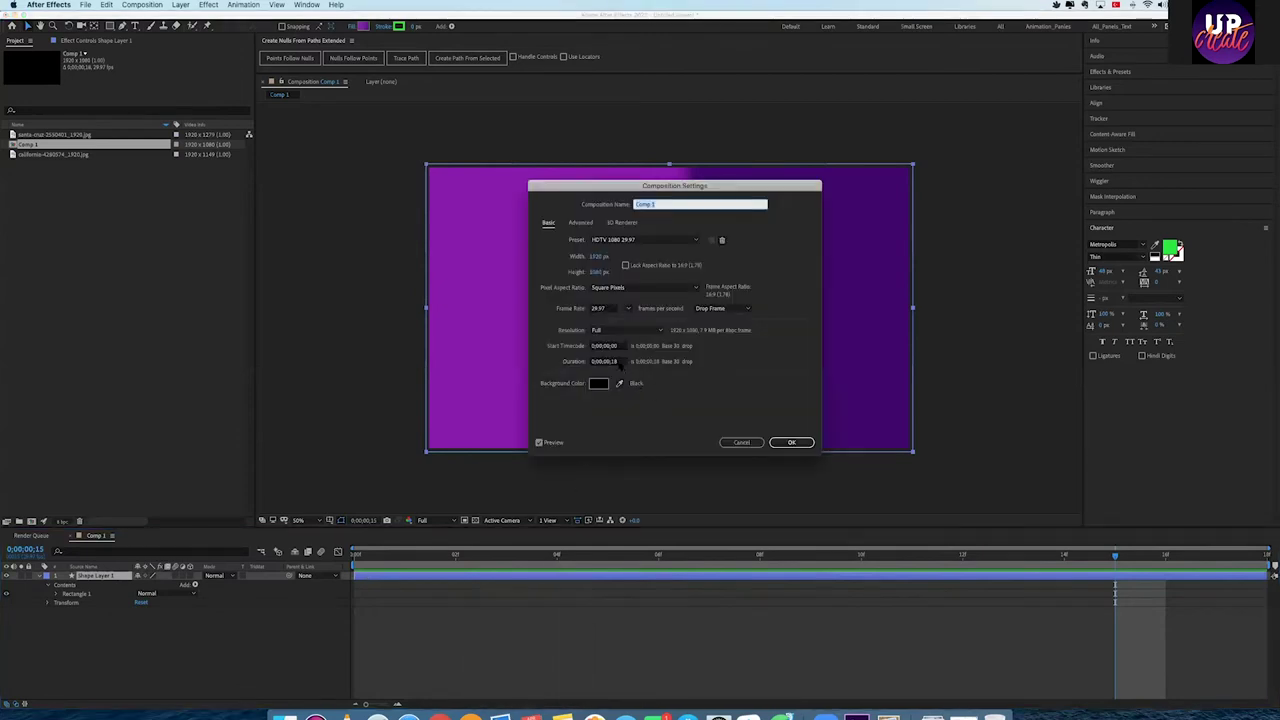
pyautogui.click(620, 364)
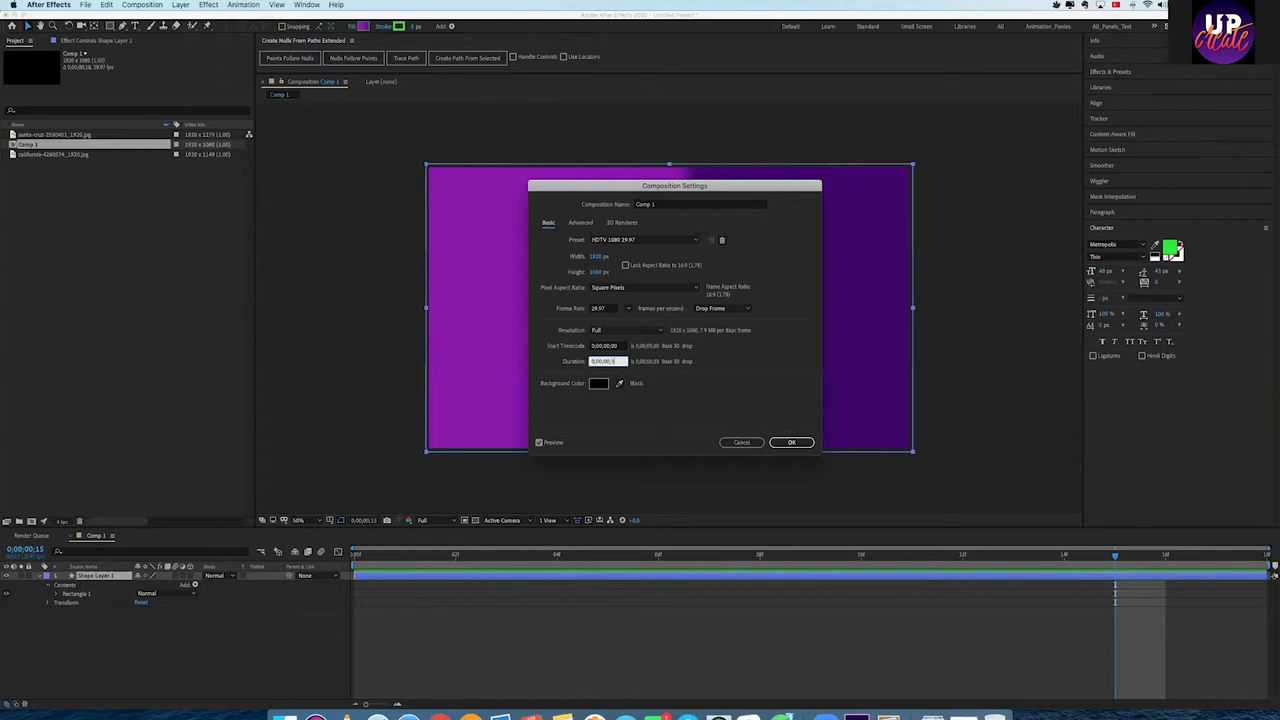
pyautogui.press('Return')
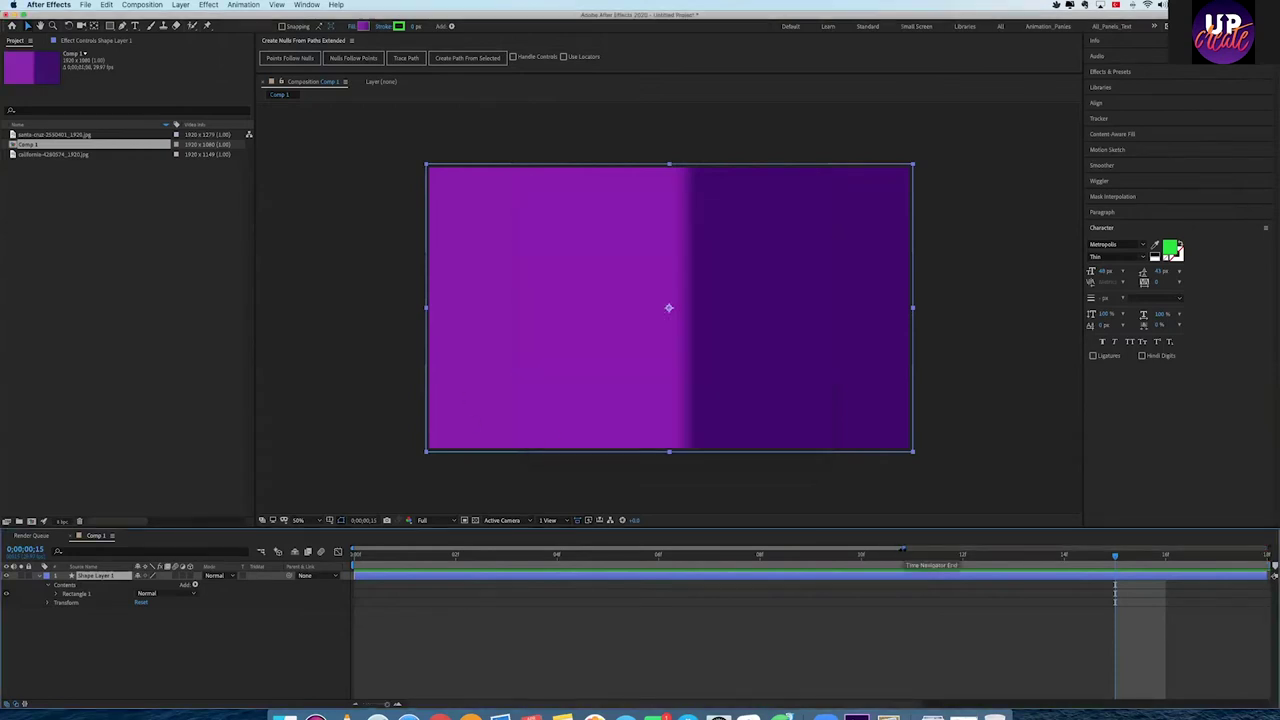
# Step: Trim Shape Layer 1 shorter, then delete it, leaving the composition empty
pyautogui.press('-')
pyautogui.press('-')
pyautogui.press('-')
pyautogui.press('-')
pyautogui.press('-')
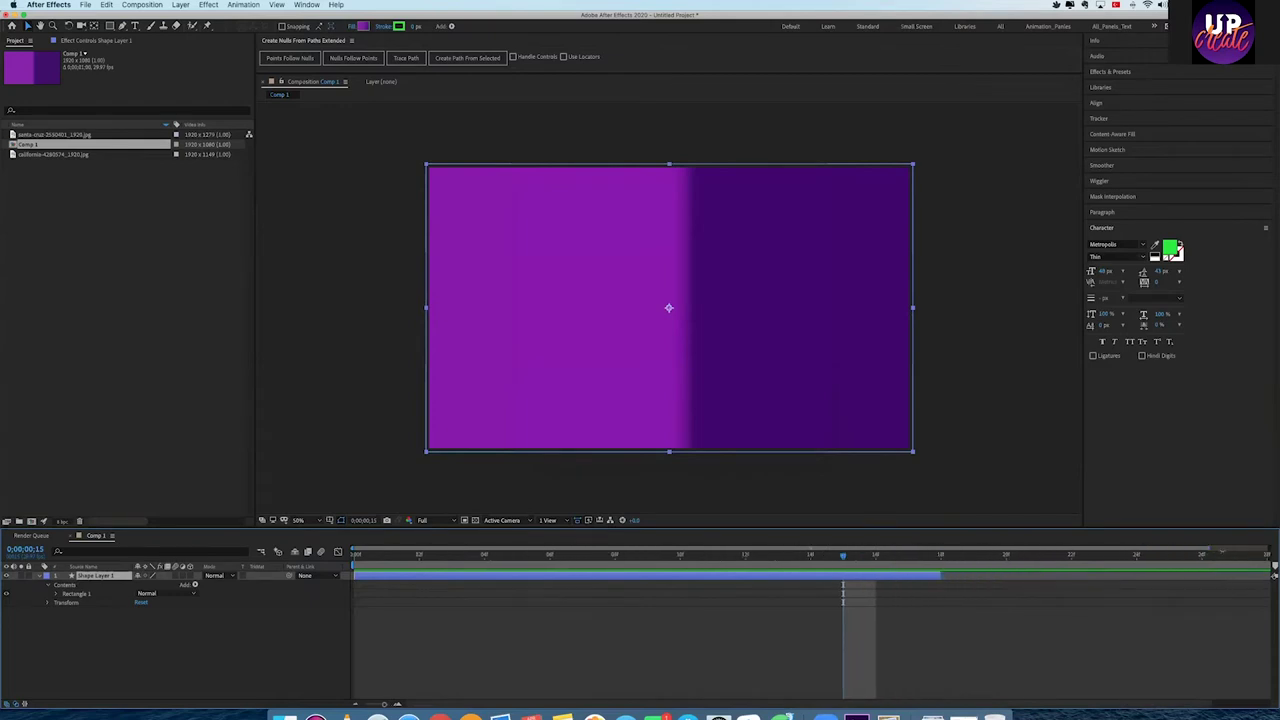
pyautogui.press('-')
pyautogui.press('-')
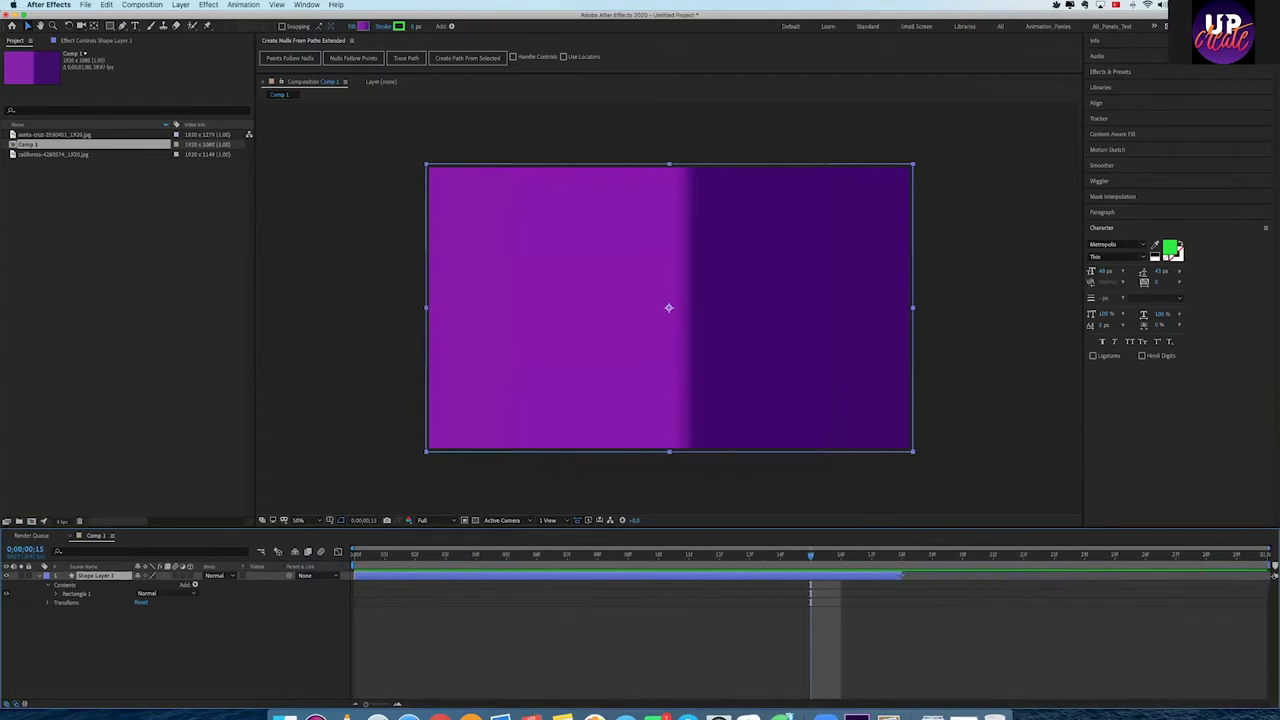
pyautogui.moveTo(901, 576); pyautogui.dragTo(643, 577)
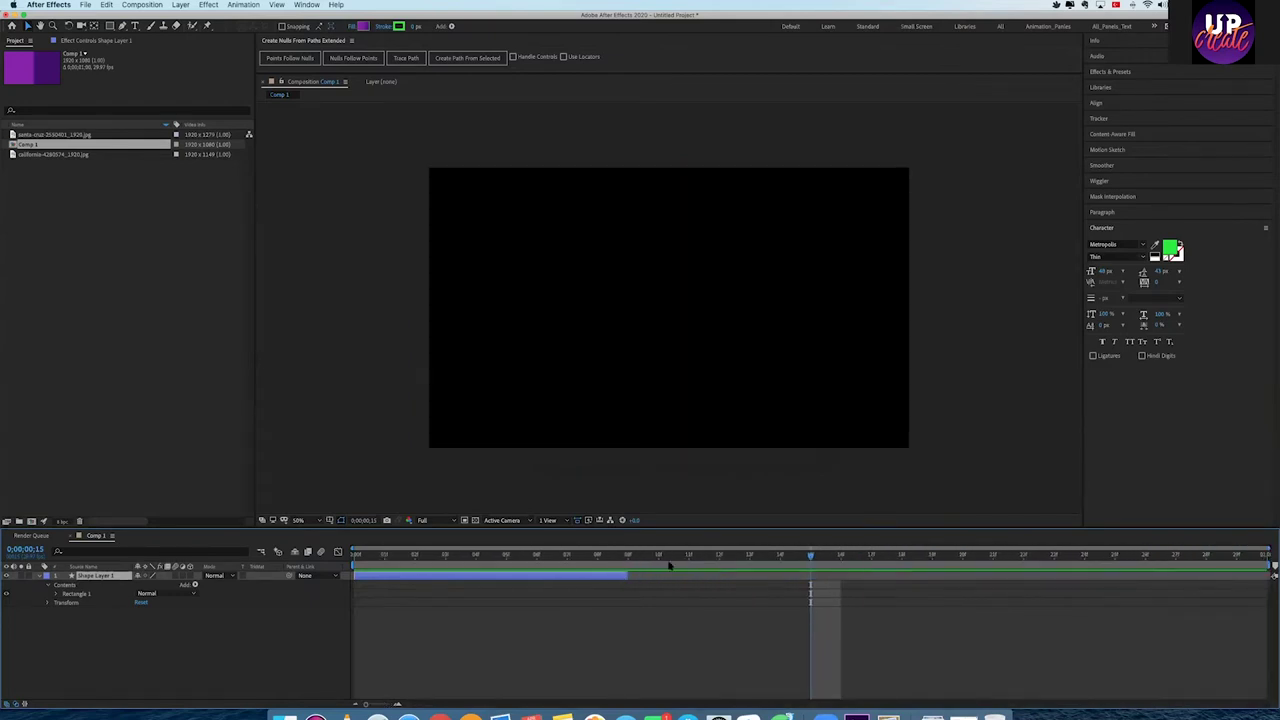
pyautogui.press('Delete')
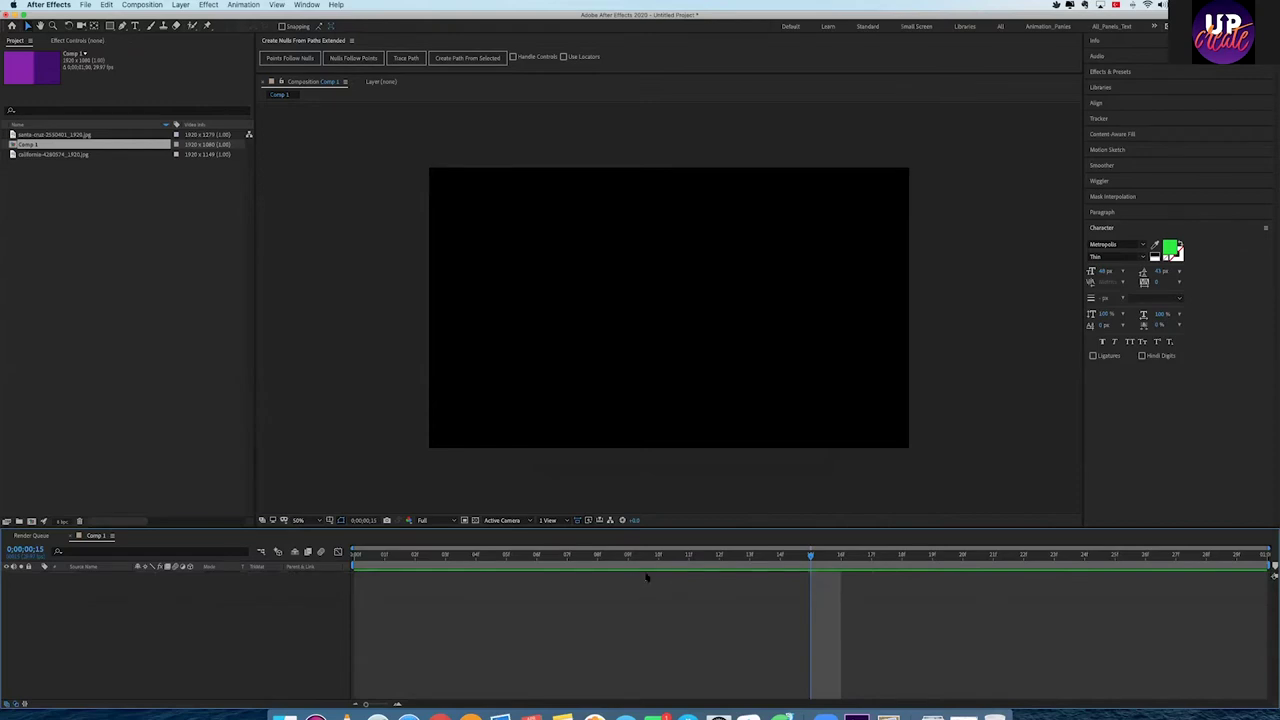
# Step: From frame 0, draw a new rectangle covering the entire Comp 1 frame
pyautogui.press('Home')
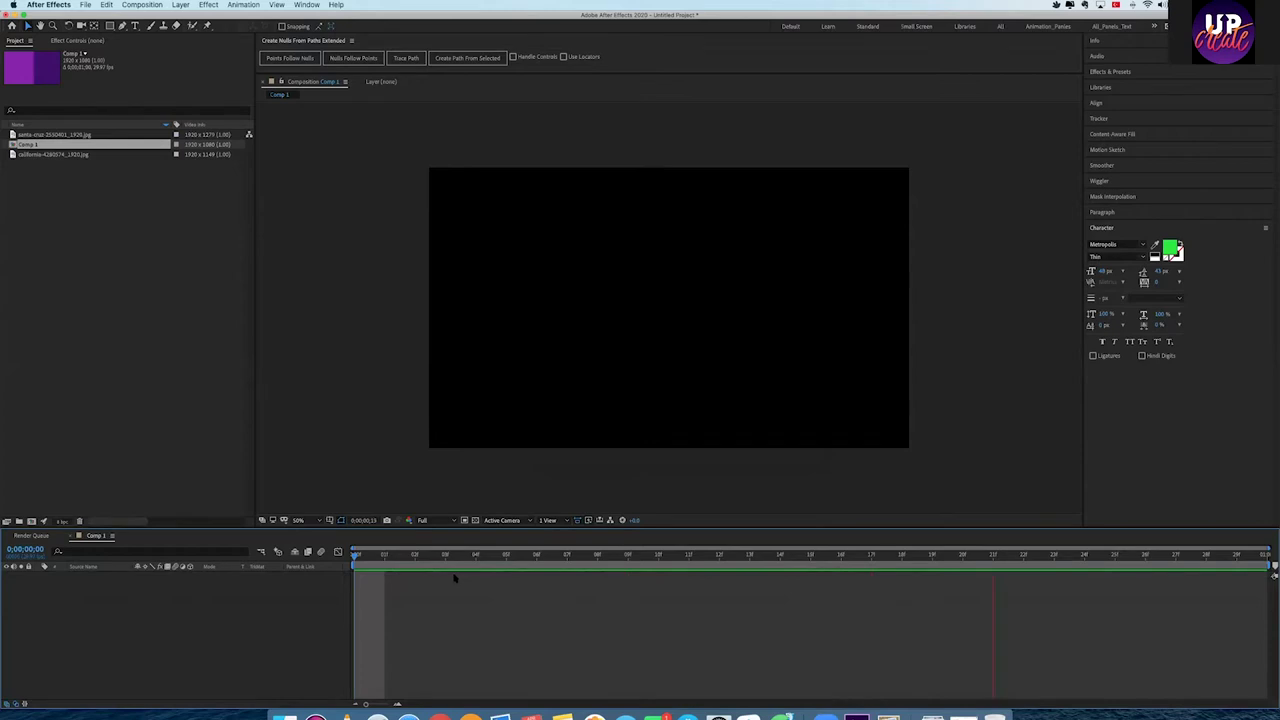
pyautogui.press('space')
pyautogui.click(122, 25)
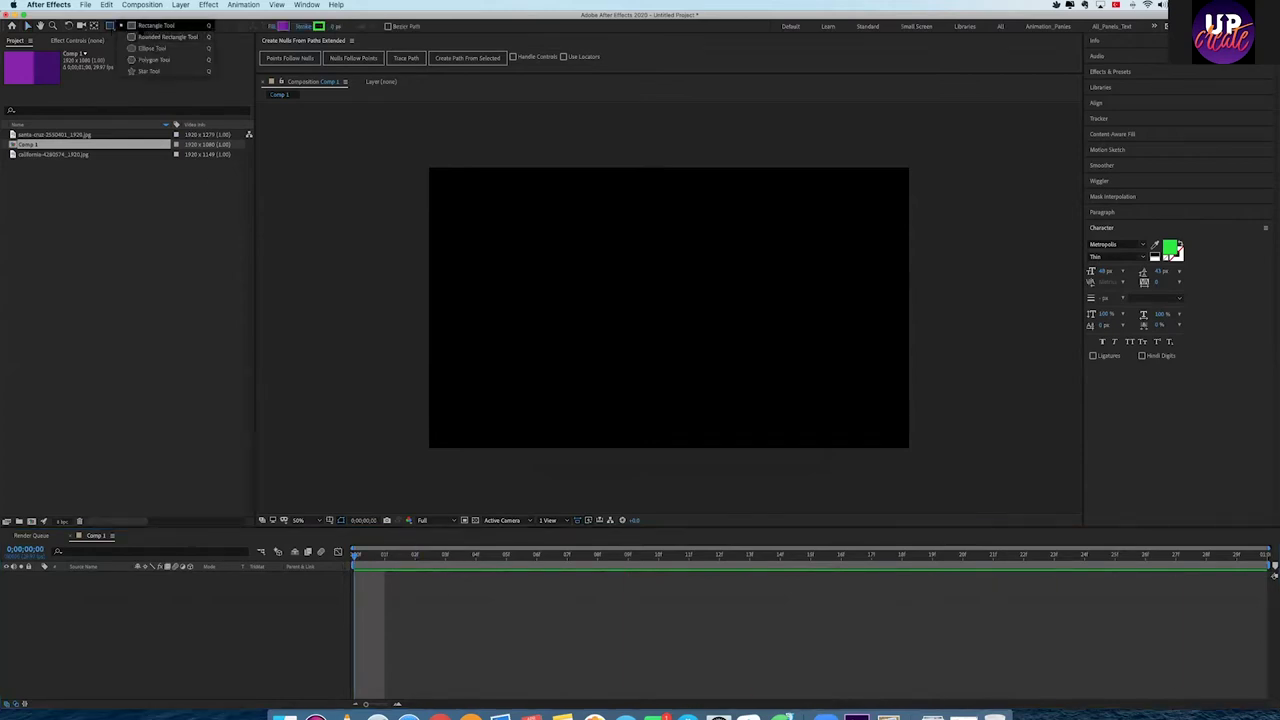
pyautogui.moveTo(425, 164); pyautogui.dragTo(912, 453)
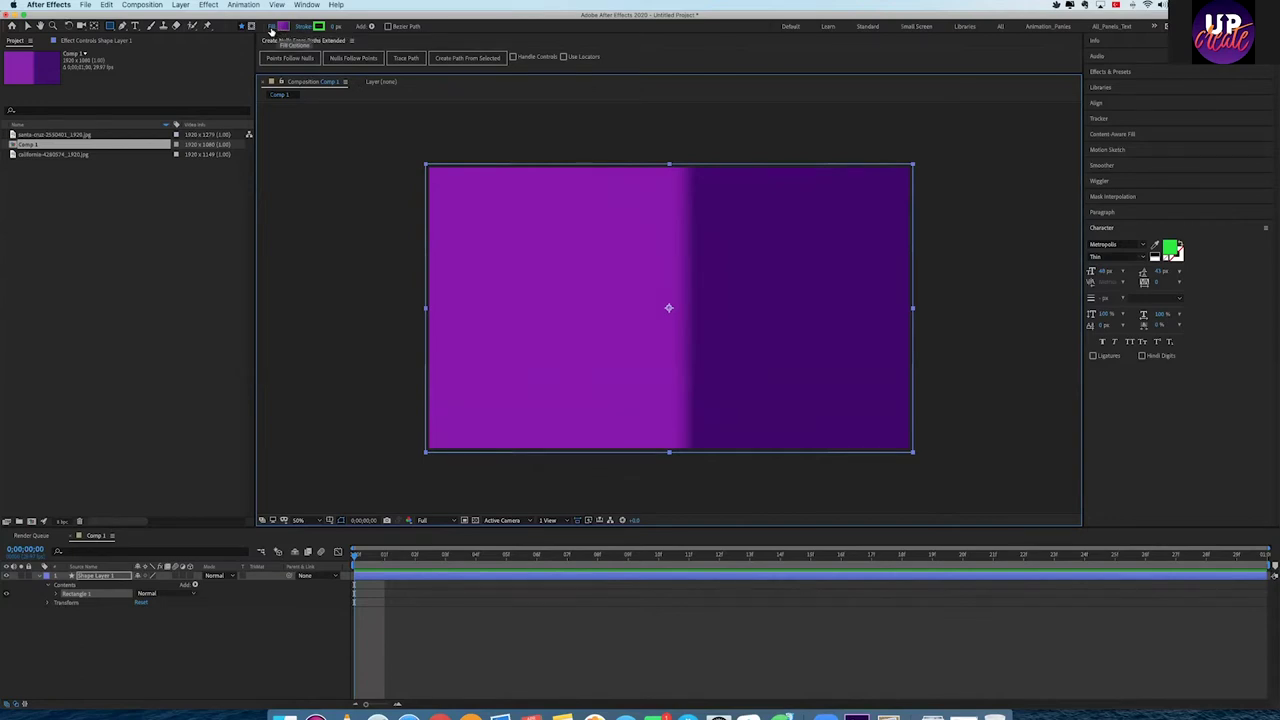
# Step: Set the rectangle's fill type to Solid Color after trying the gradient options
pyautogui.click(270, 28)
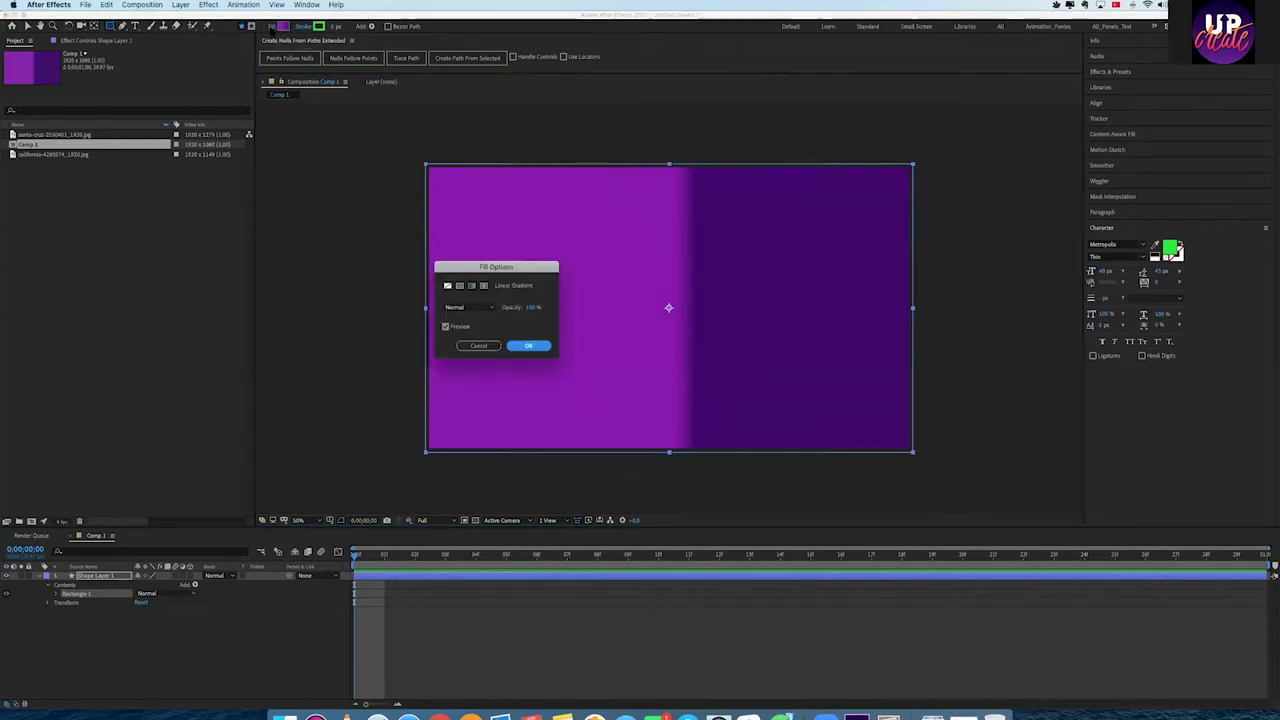
pyautogui.click(460, 287)
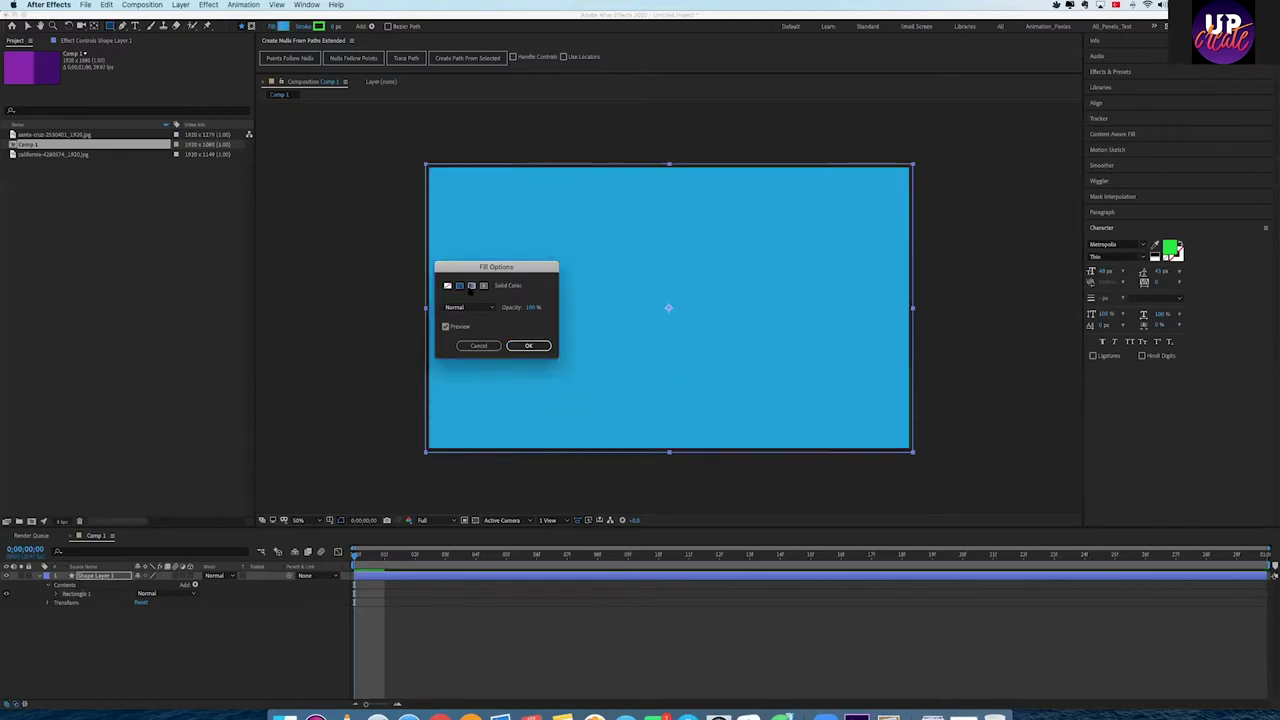
pyautogui.click(470, 287)
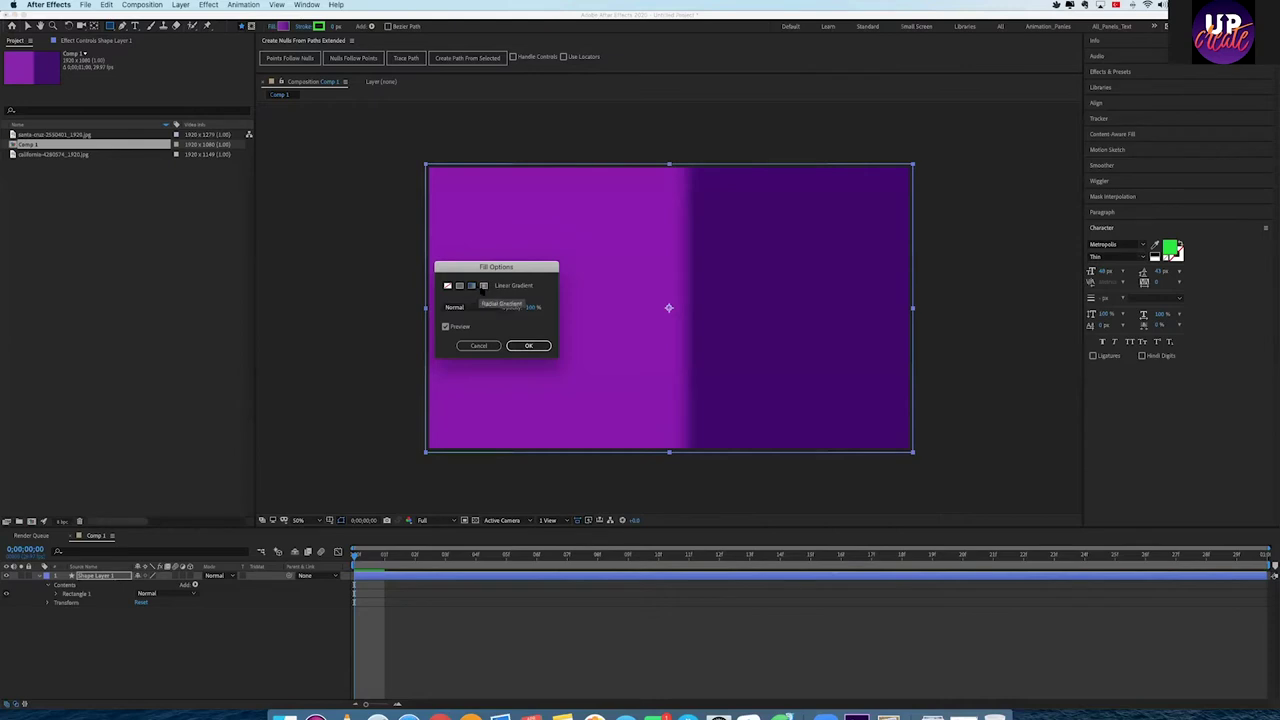
pyautogui.click(483, 286)
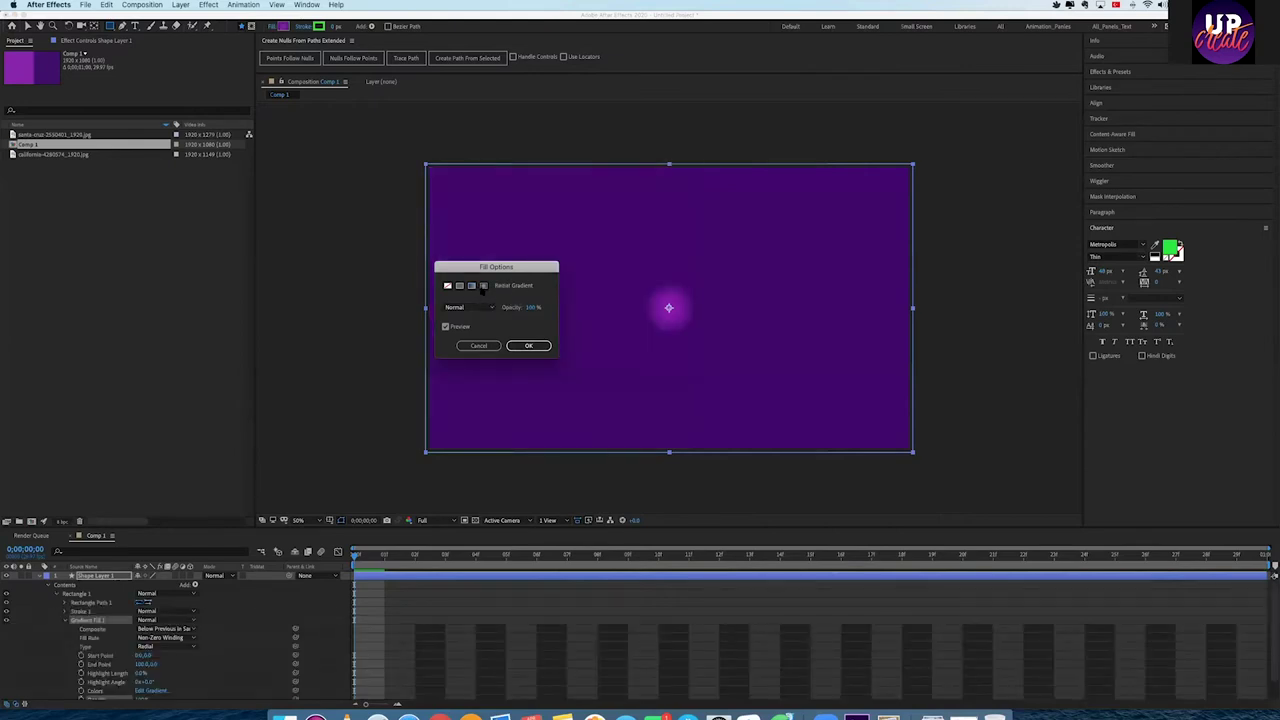
pyautogui.click(459, 286)
pyautogui.click(525, 346)
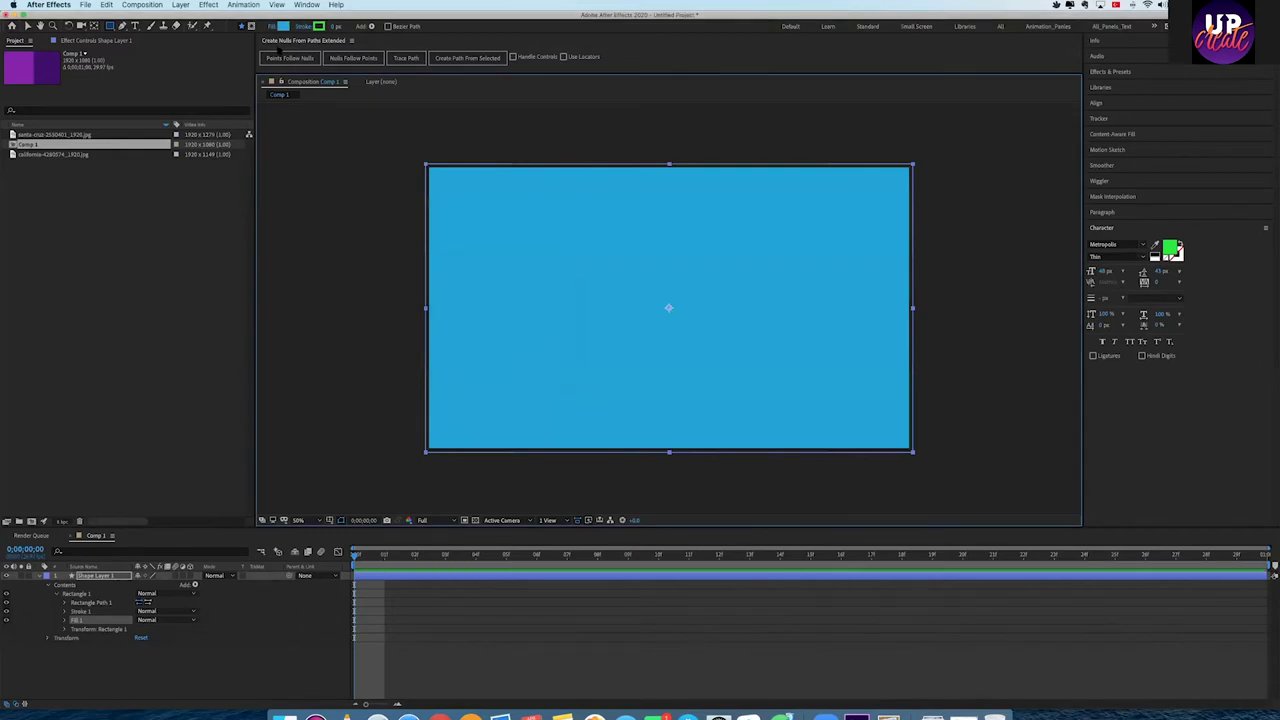
# Step: Change the rectangle's fill colour to white
pyautogui.click(283, 27)
pyautogui.moveTo(922, 417); pyautogui.dragTo(855, 370)
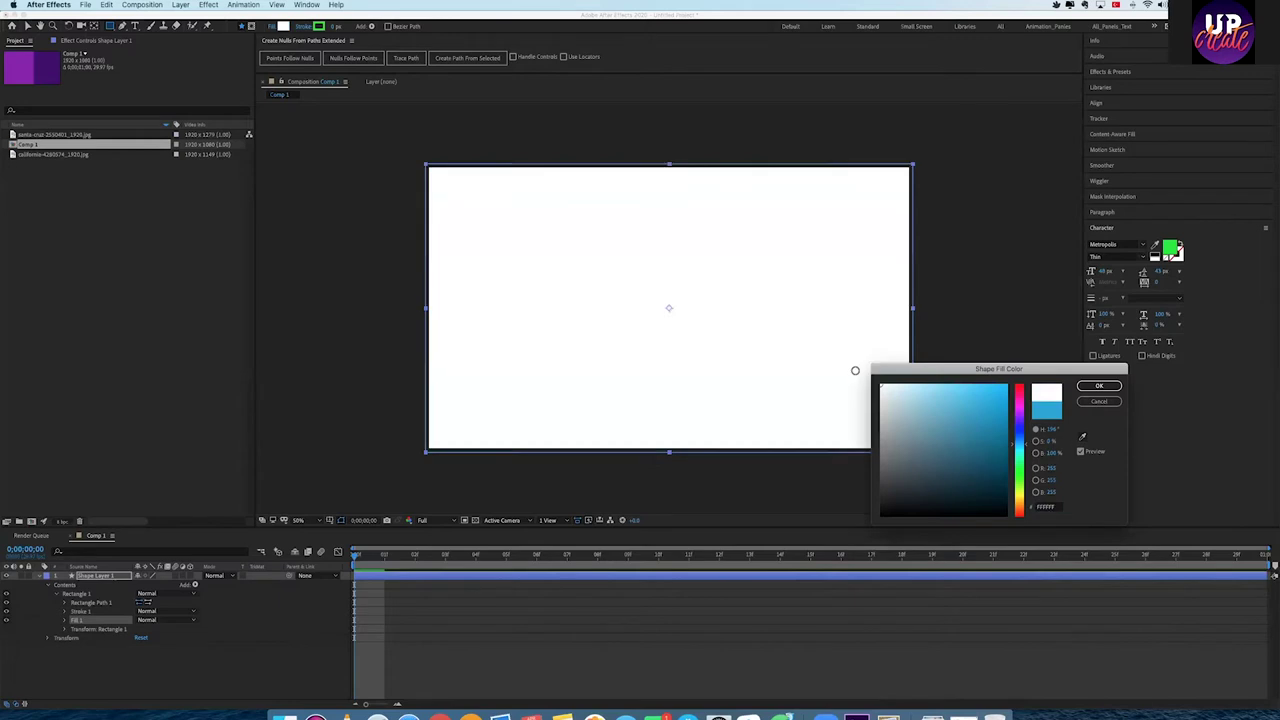
pyautogui.click(1097, 385)
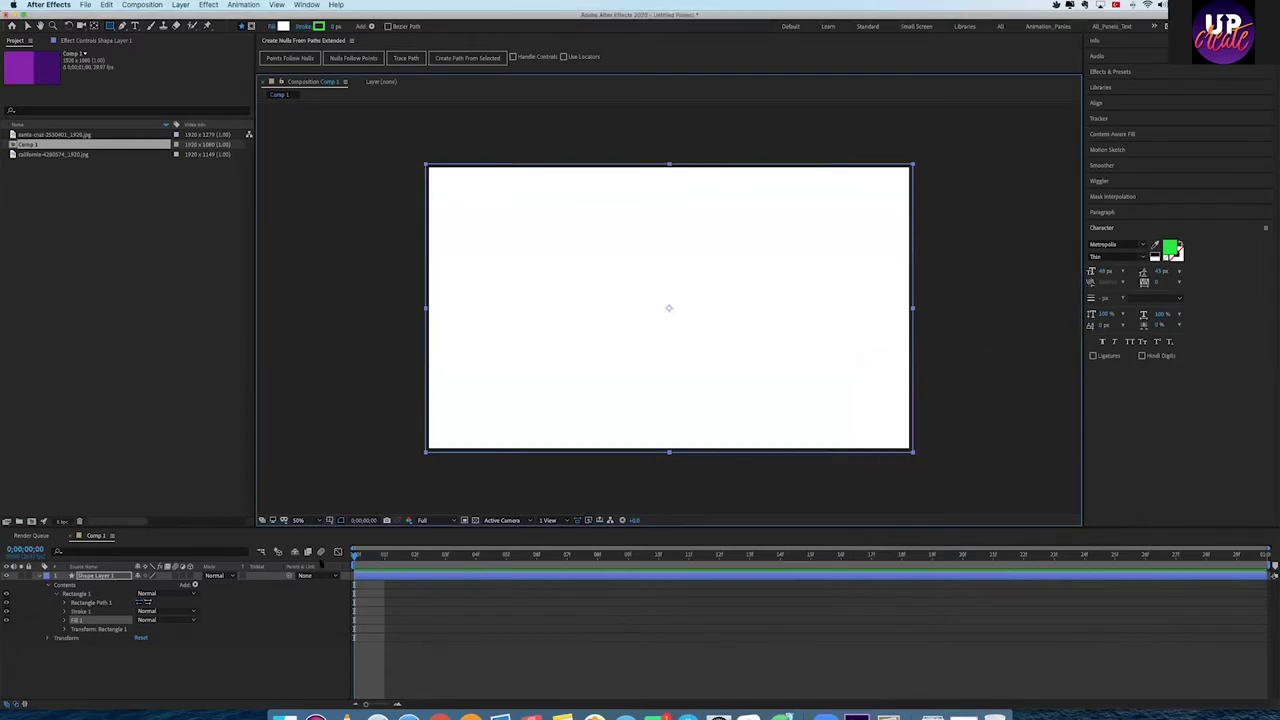
pyautogui.click(40, 577)
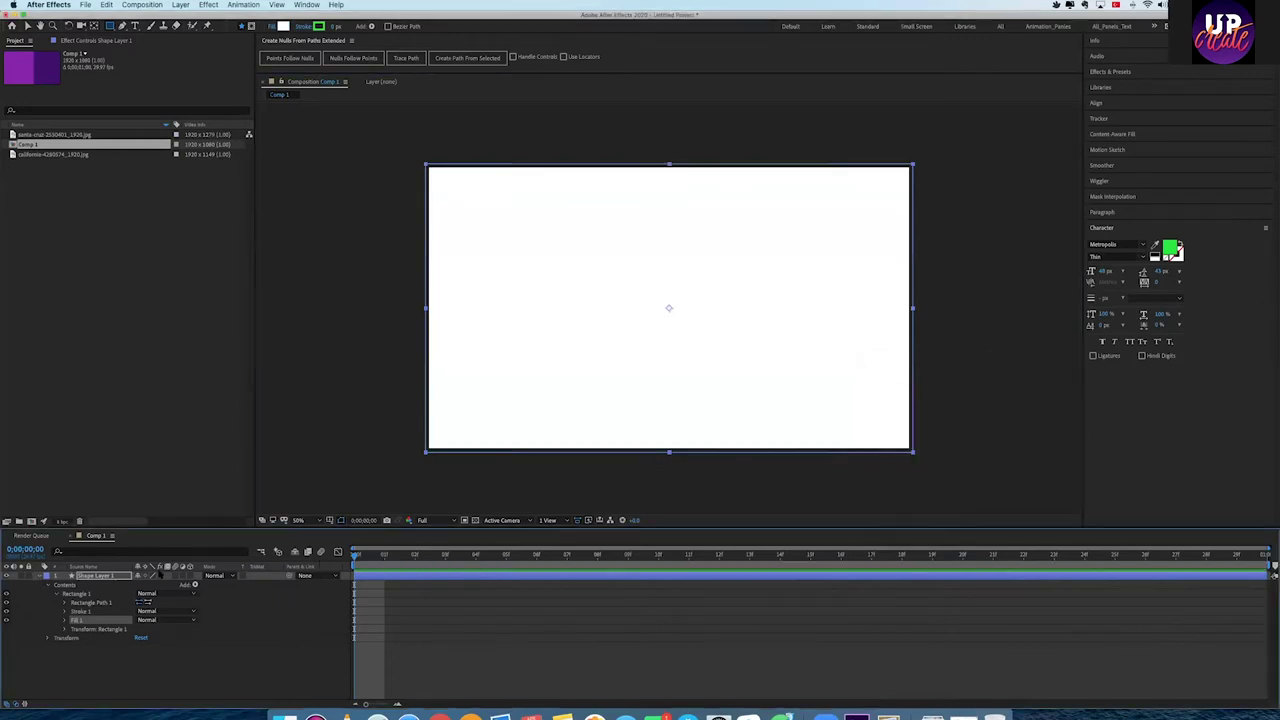
pyautogui.click(336, 567)
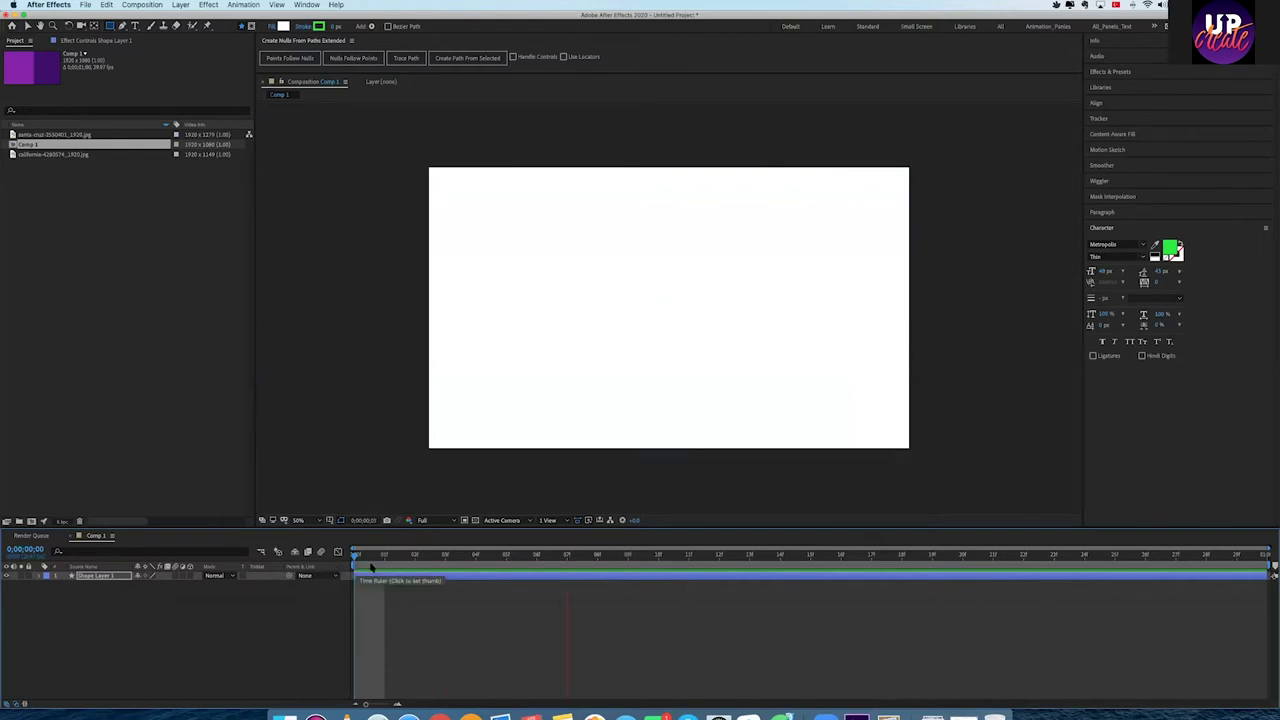
# Step: Trim the white rectangle to its first few frames, preview, and duplicate it as Shape Layer 2
pyautogui.click(403, 574)
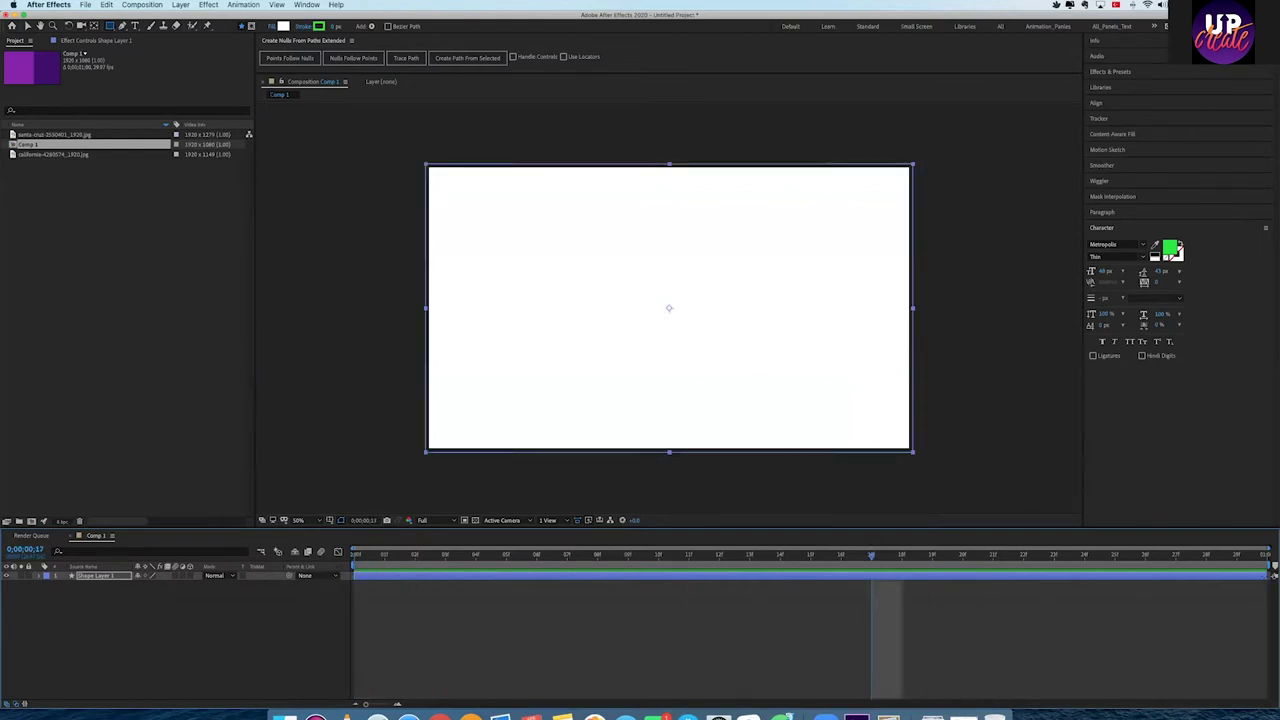
pyautogui.moveTo(1262, 577); pyautogui.dragTo(416, 577)
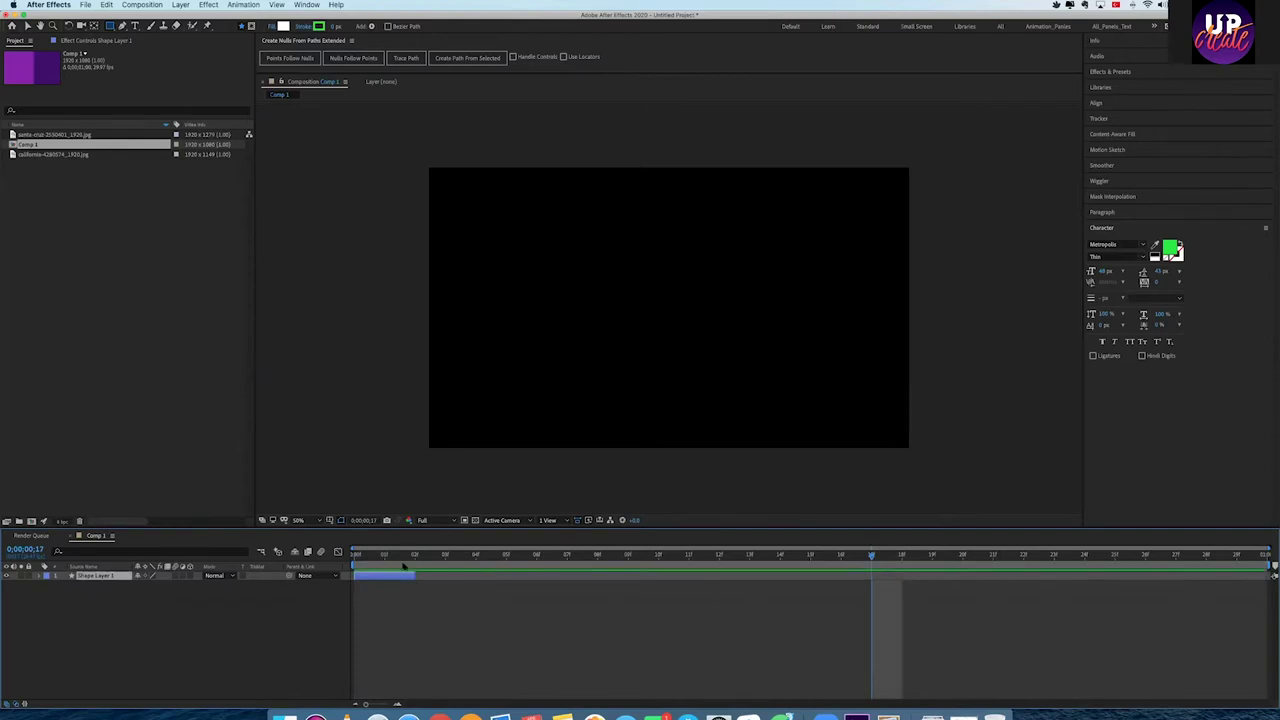
pyautogui.press('Home')
pyautogui.press('space')
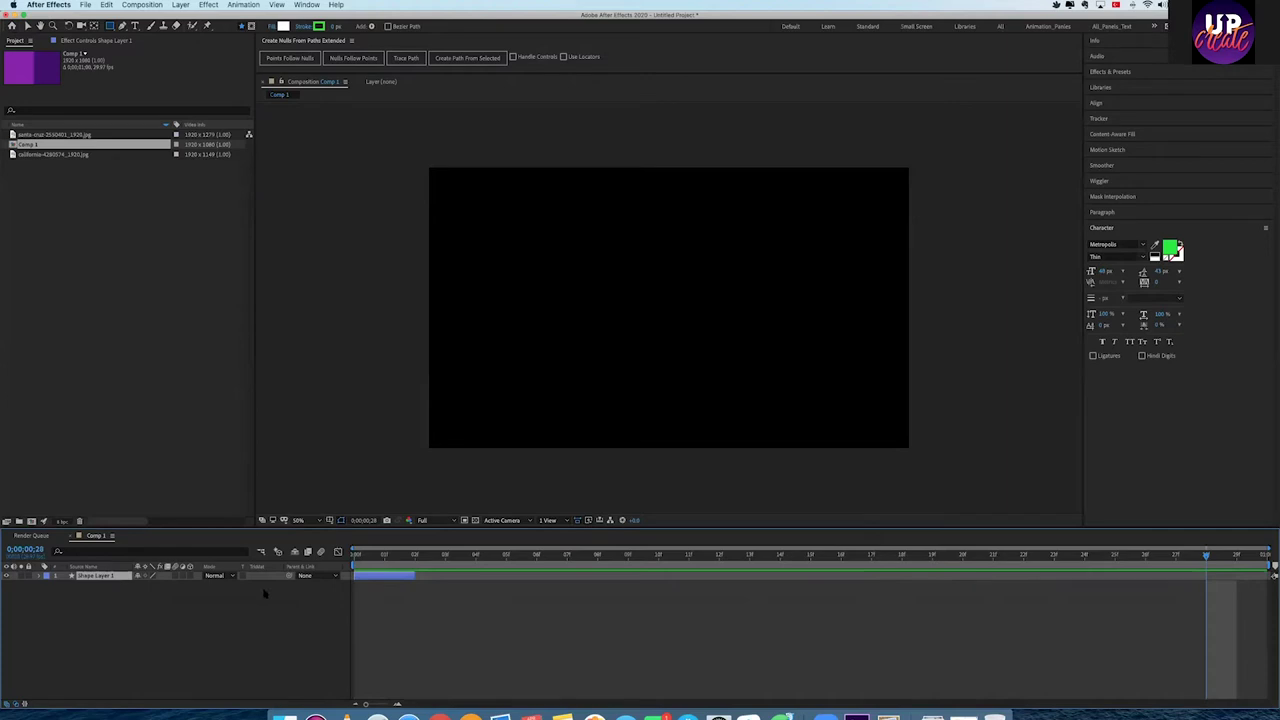
pyautogui.moveTo(413, 577); pyautogui.dragTo(392, 577)
pyautogui.press('space')
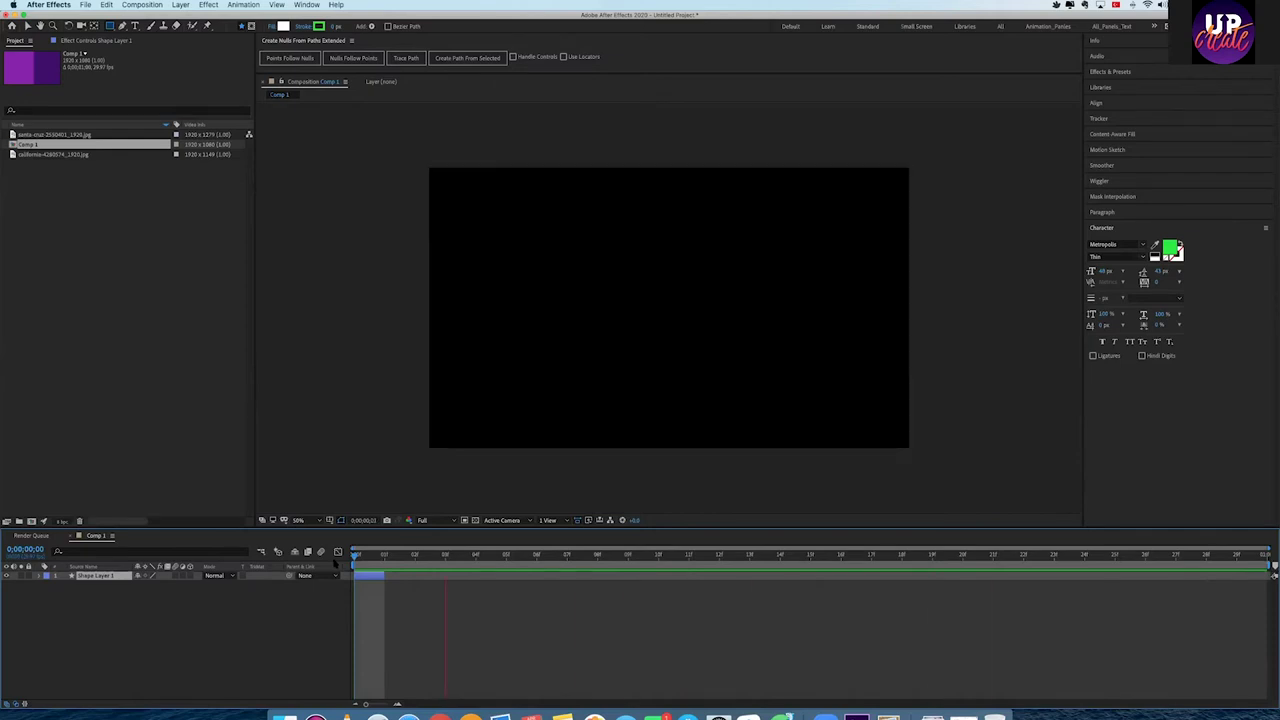
pyautogui.press('space')
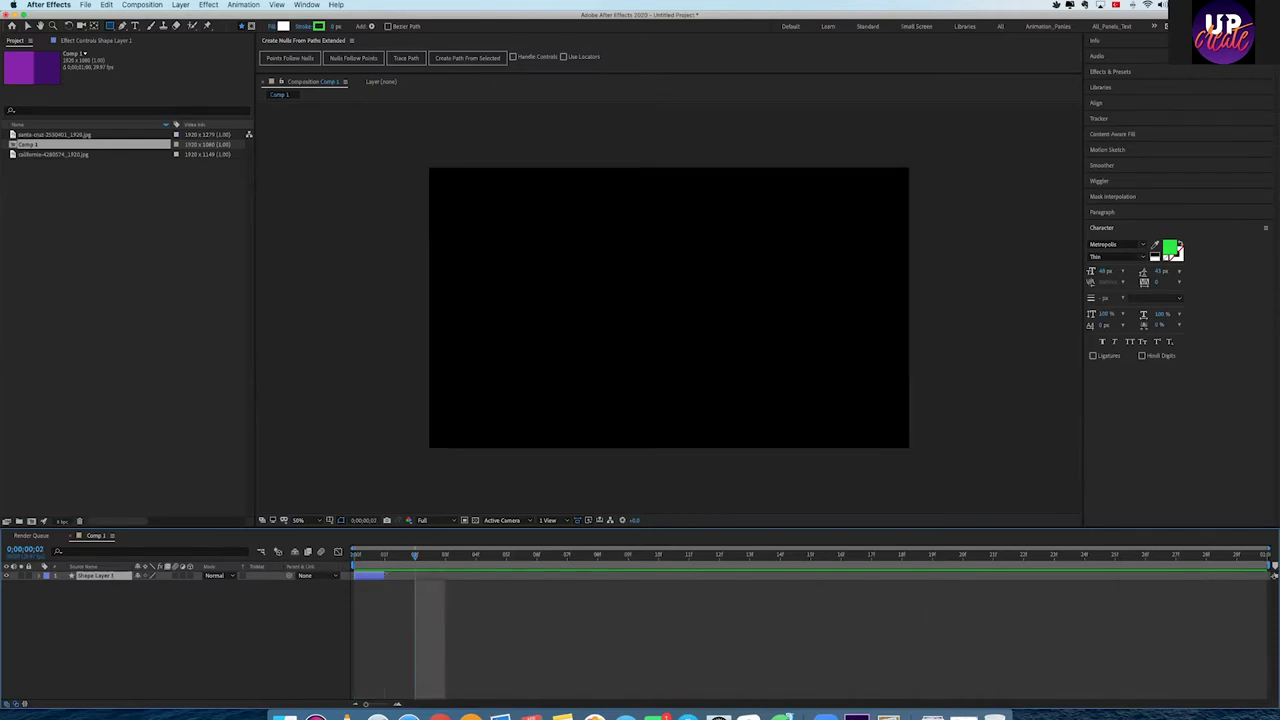
pyautogui.hotkey('ctrl', 'd')
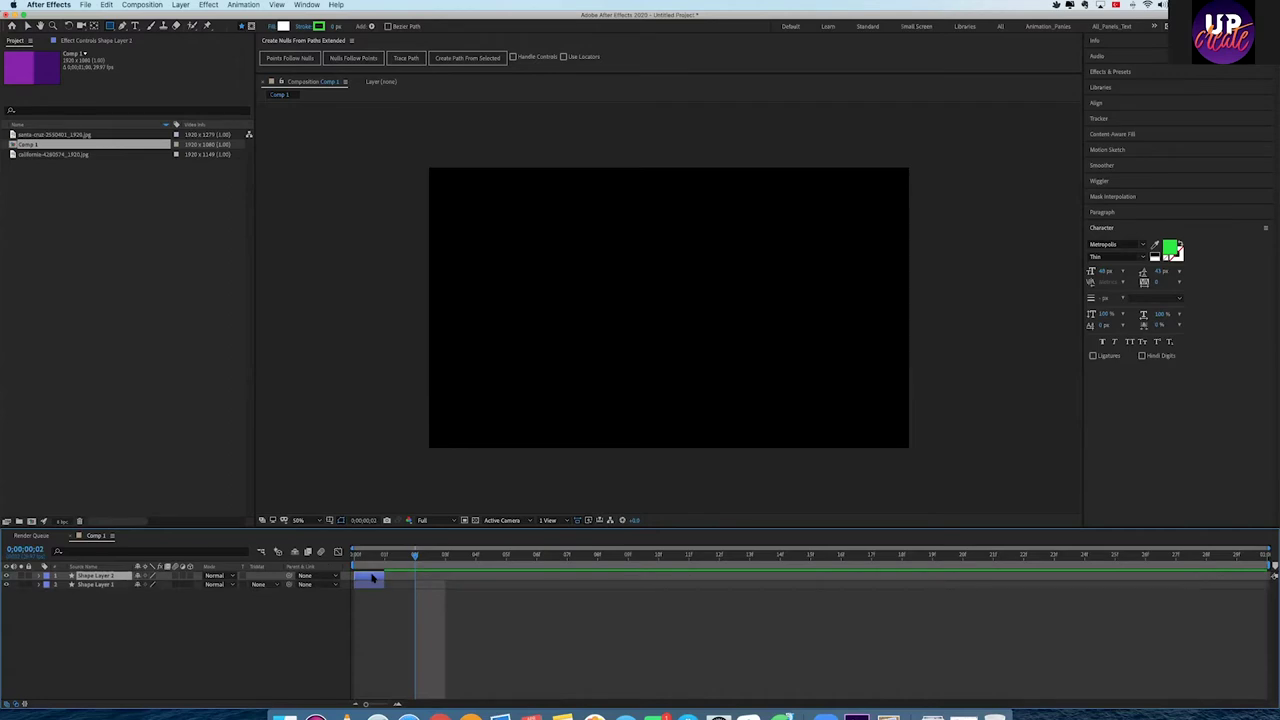
# Step: Start Shape Layer 2 just after the original ends and extend its duration, previewing the timing
pyautogui.moveTo(372, 576); pyautogui.dragTo(417, 577)
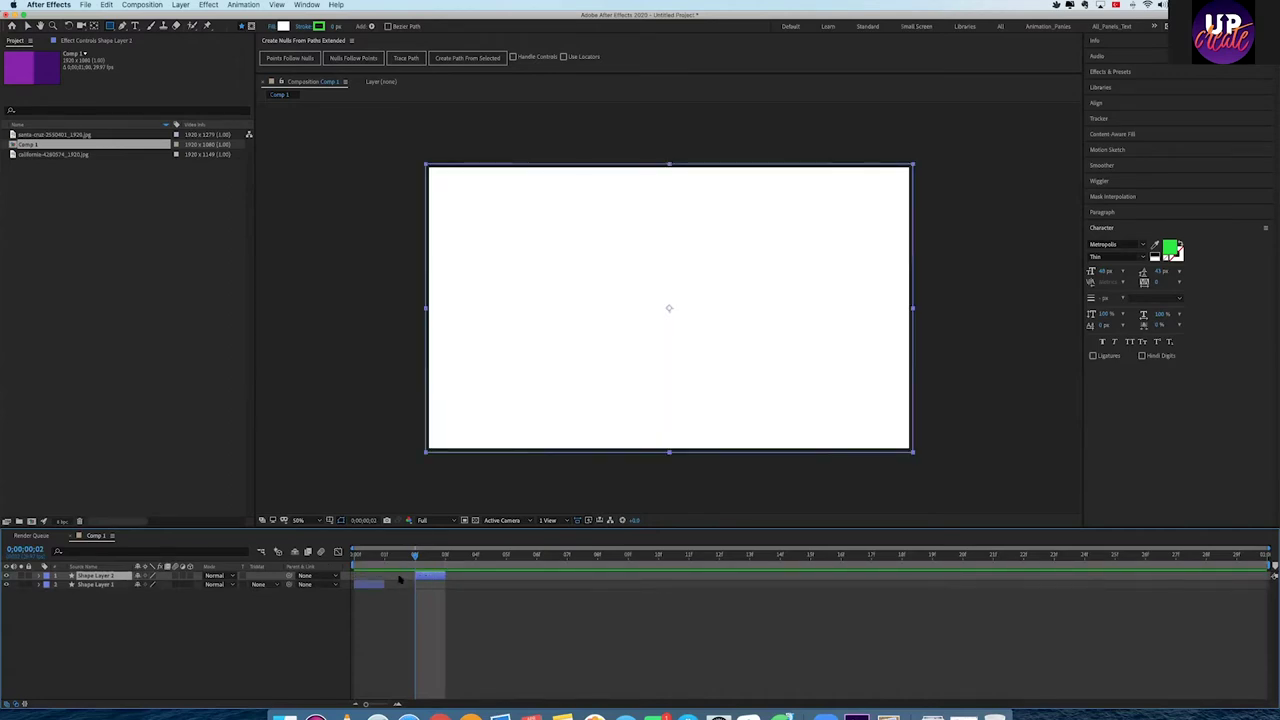
pyautogui.click(398, 563)
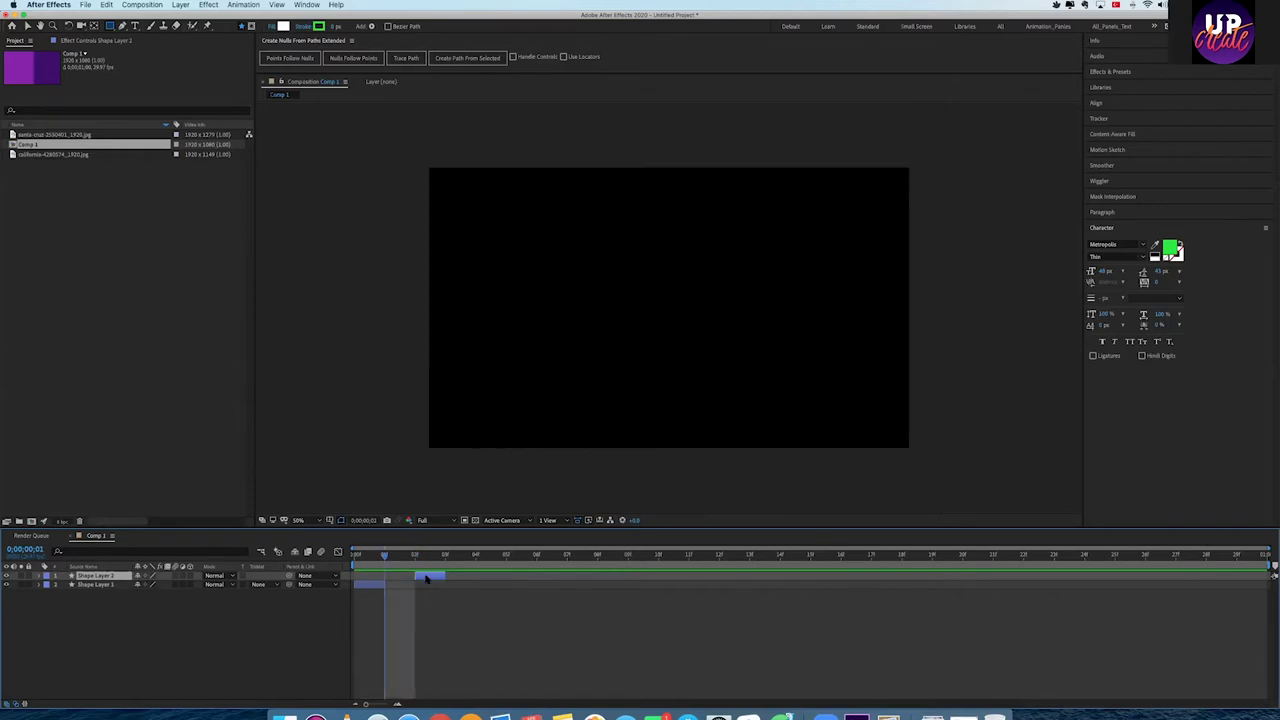
pyautogui.click(352, 562)
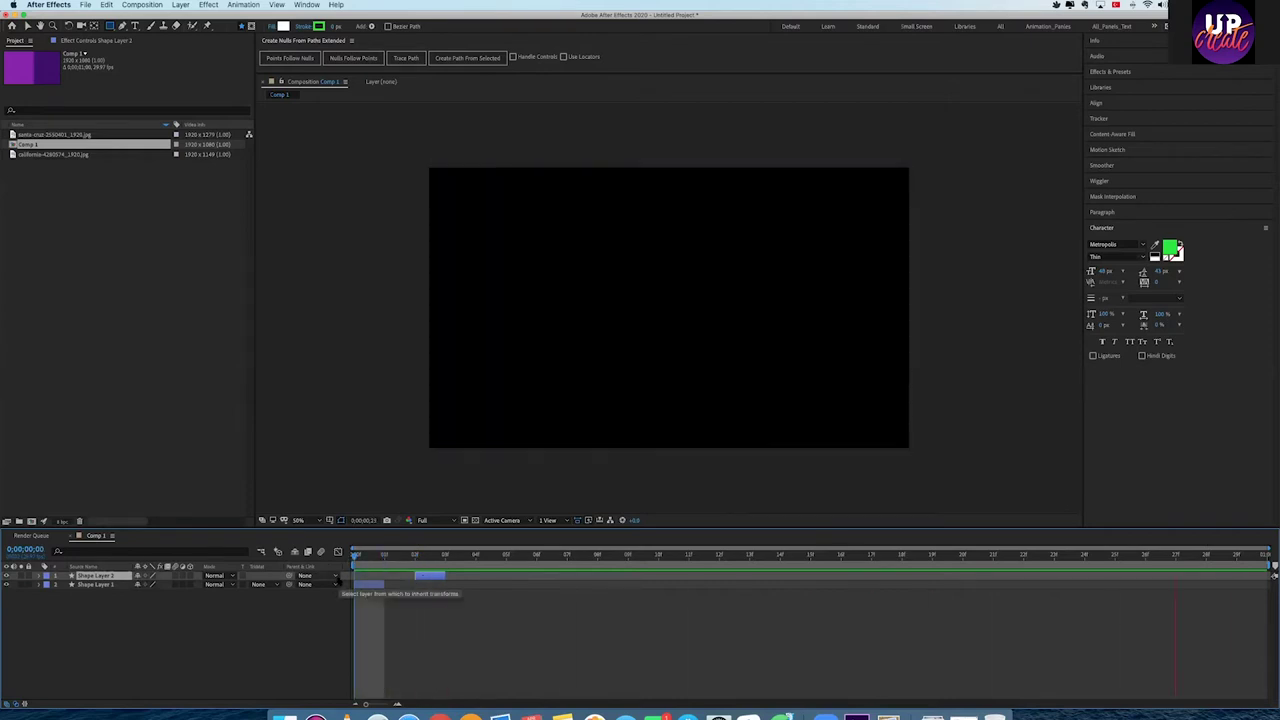
pyautogui.press('space')
pyautogui.moveTo(425, 578); pyautogui.dragTo(456, 578)
pyautogui.press('space')
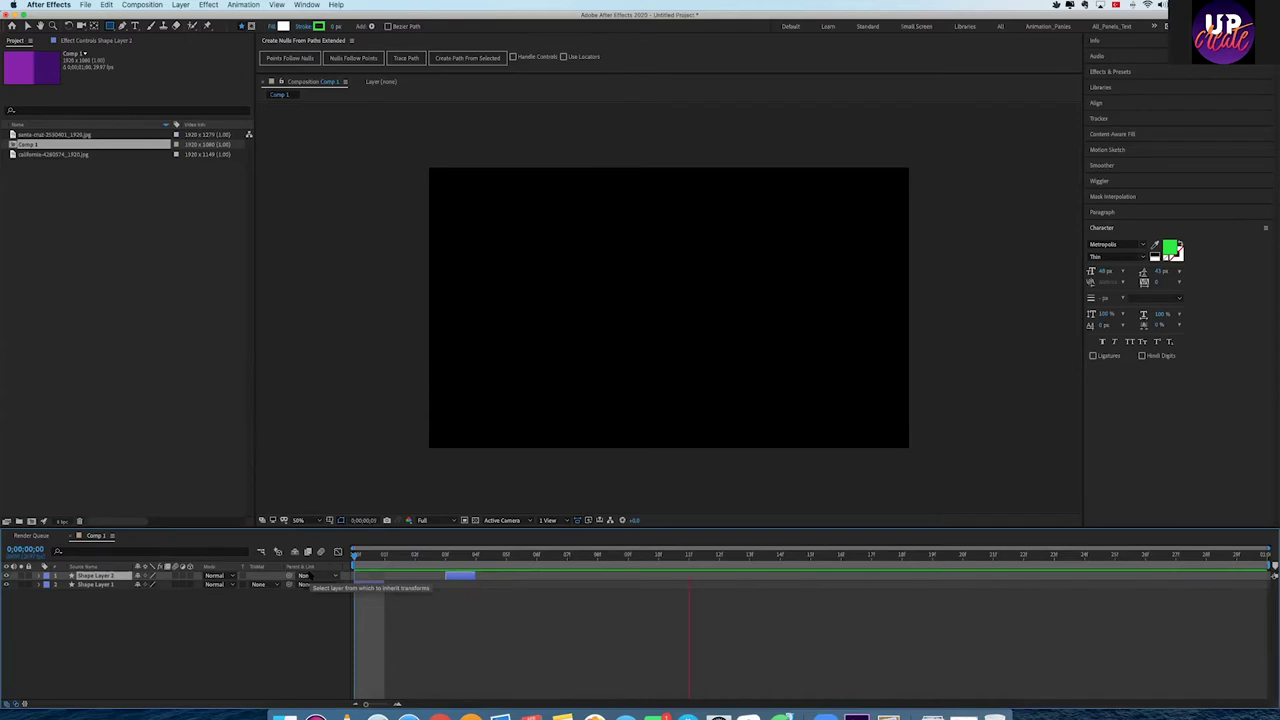
pyautogui.press('space')
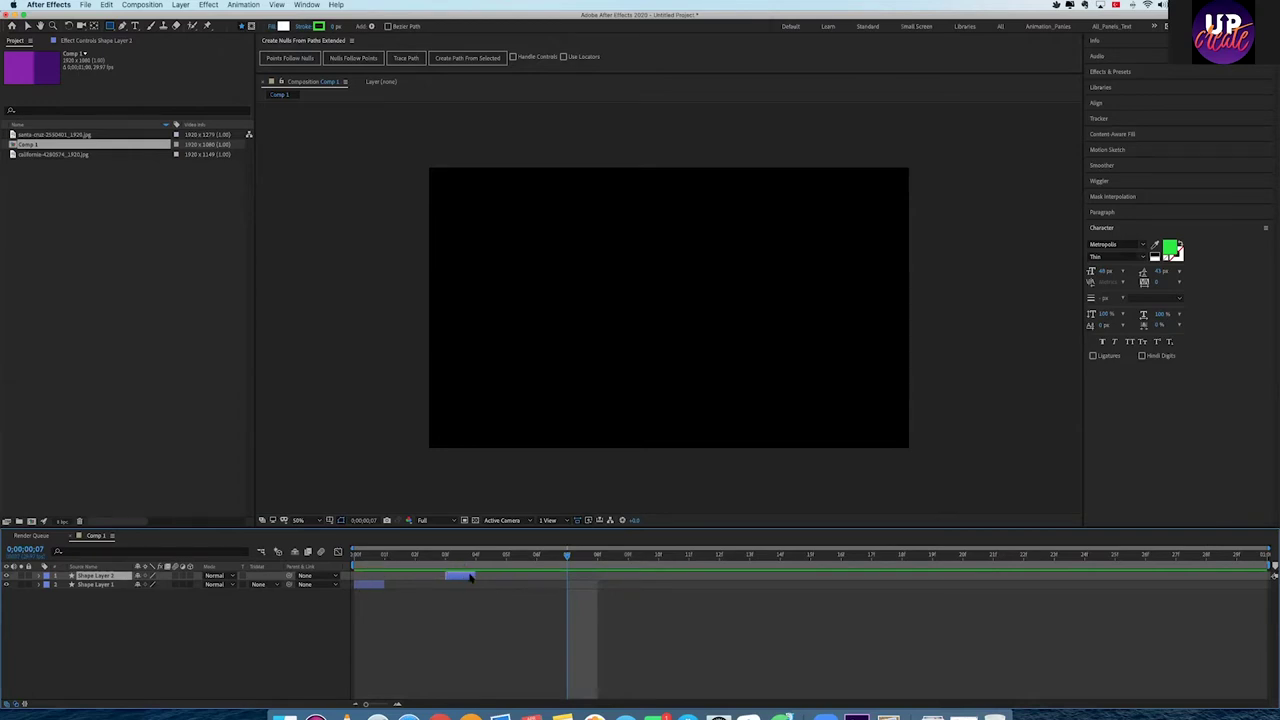
pyautogui.moveTo(474, 576); pyautogui.dragTo(505, 576)
pyautogui.press('space')
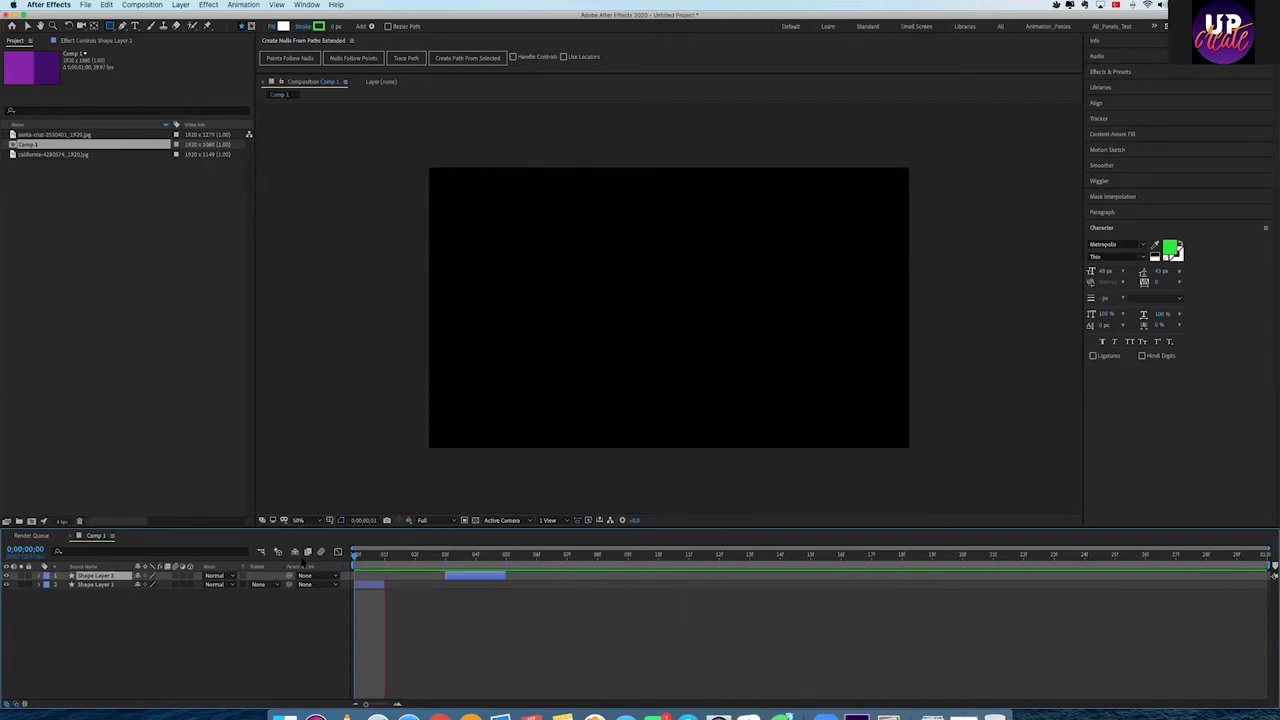
pyautogui.press('space')
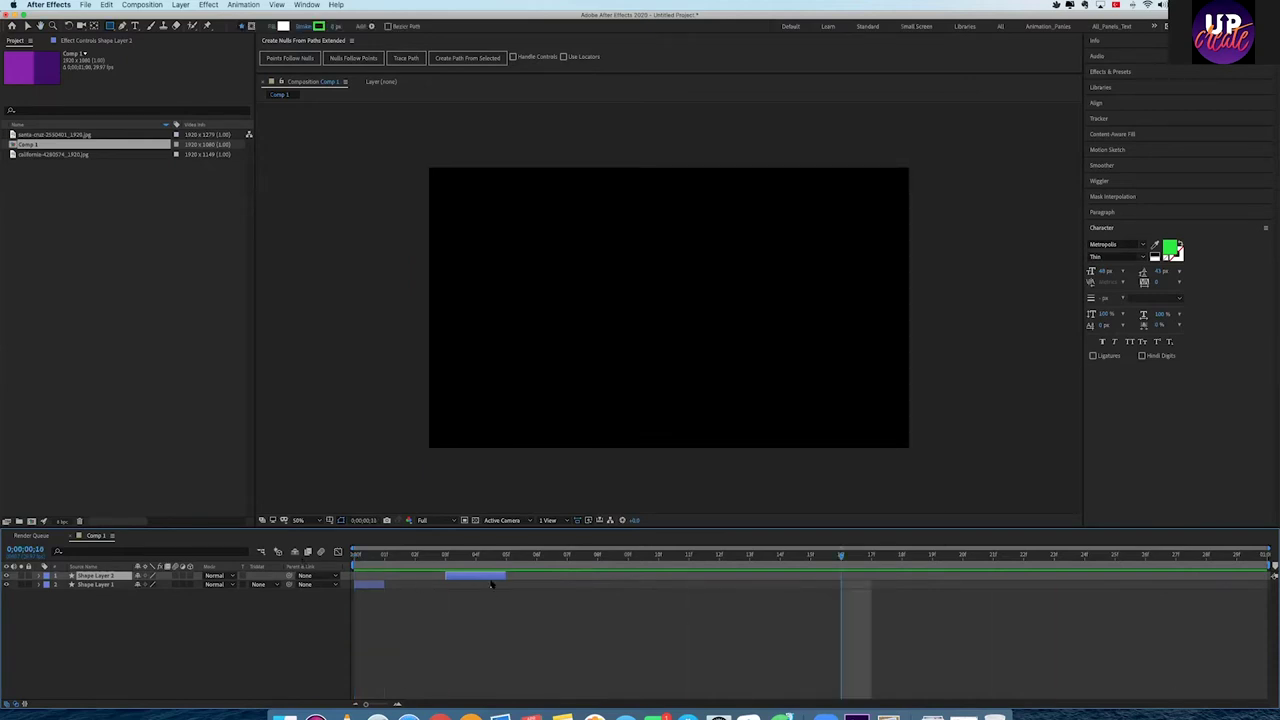
# Step: Duplicate Shape Layer 2 twice, shifting each copy later to stagger four layers in time
pyautogui.click(115, 591)
pyautogui.click(113, 578)
pyautogui.hotkey('ctrl', 'd')
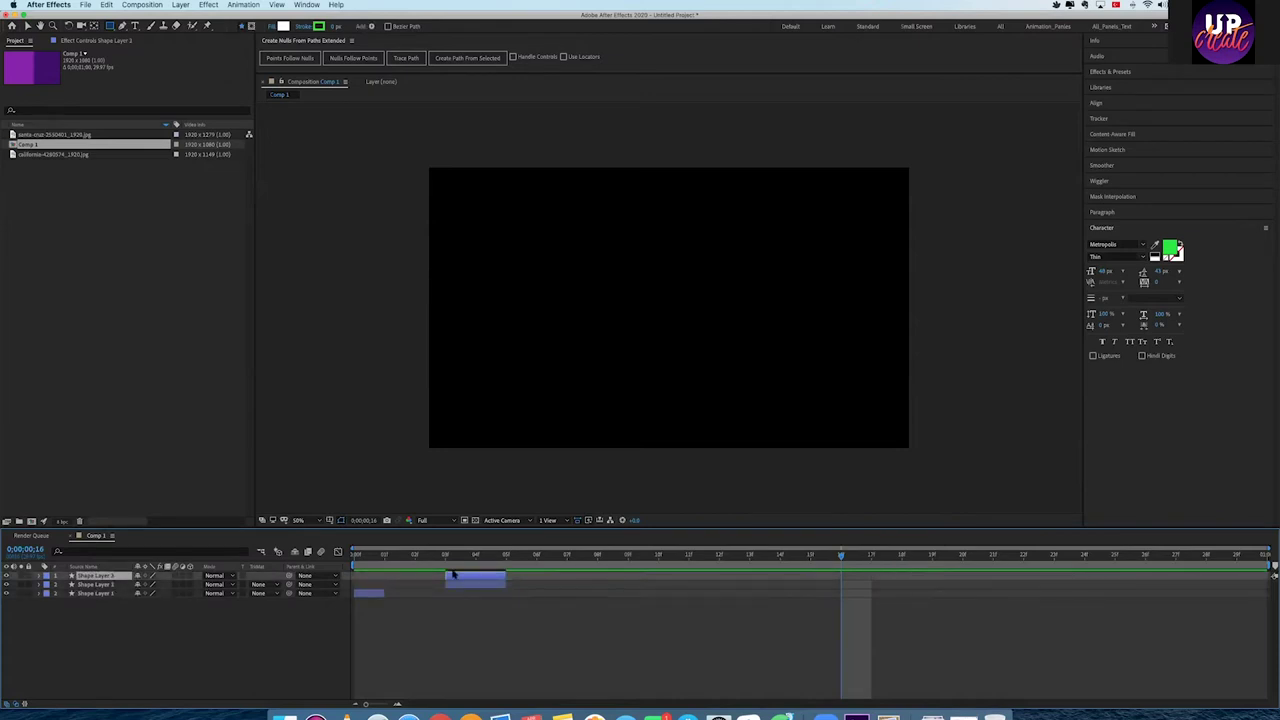
pyautogui.moveTo(467, 576); pyautogui.dragTo(591, 580)
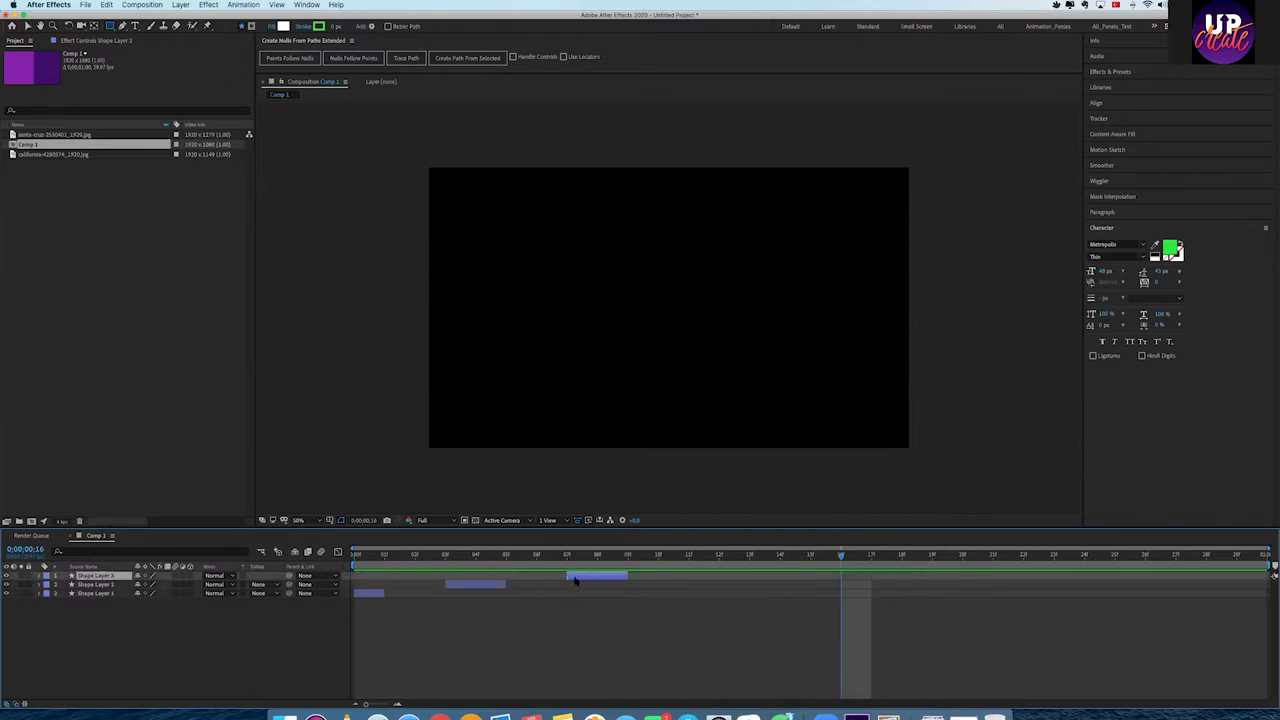
pyautogui.moveTo(629, 577); pyautogui.dragTo(657, 577)
pyautogui.press('Home')
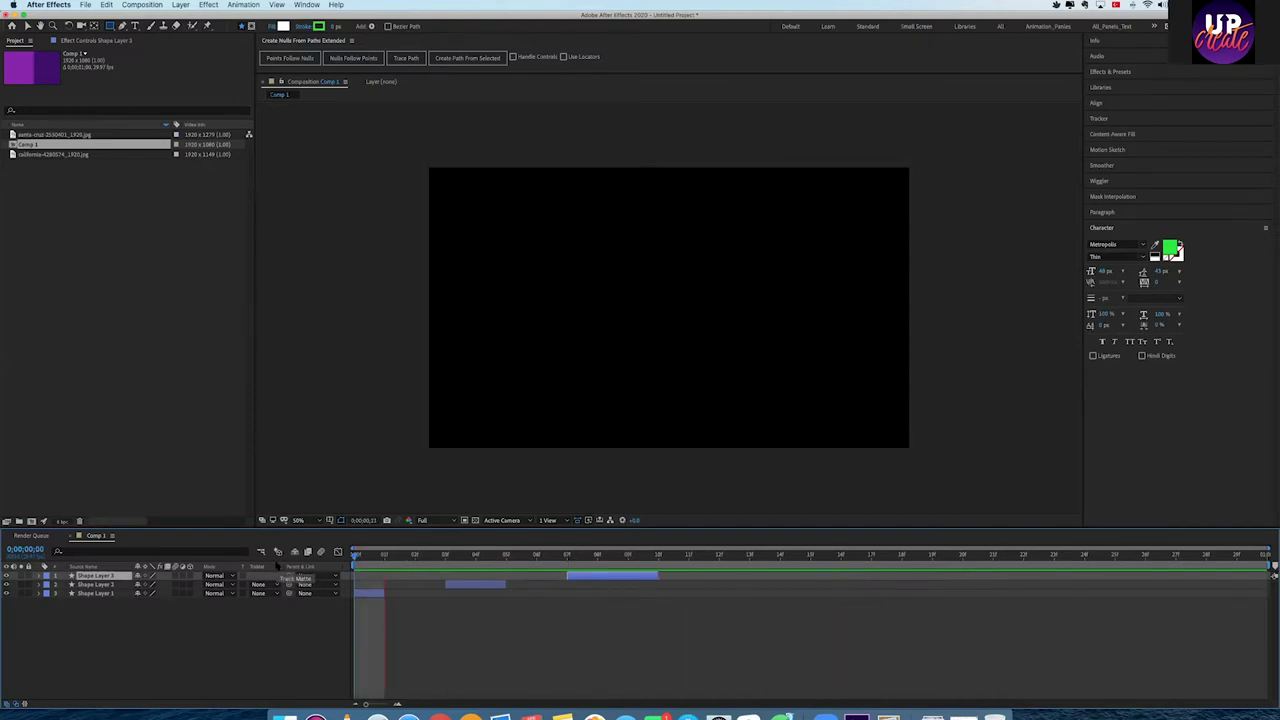
pyautogui.press('space')
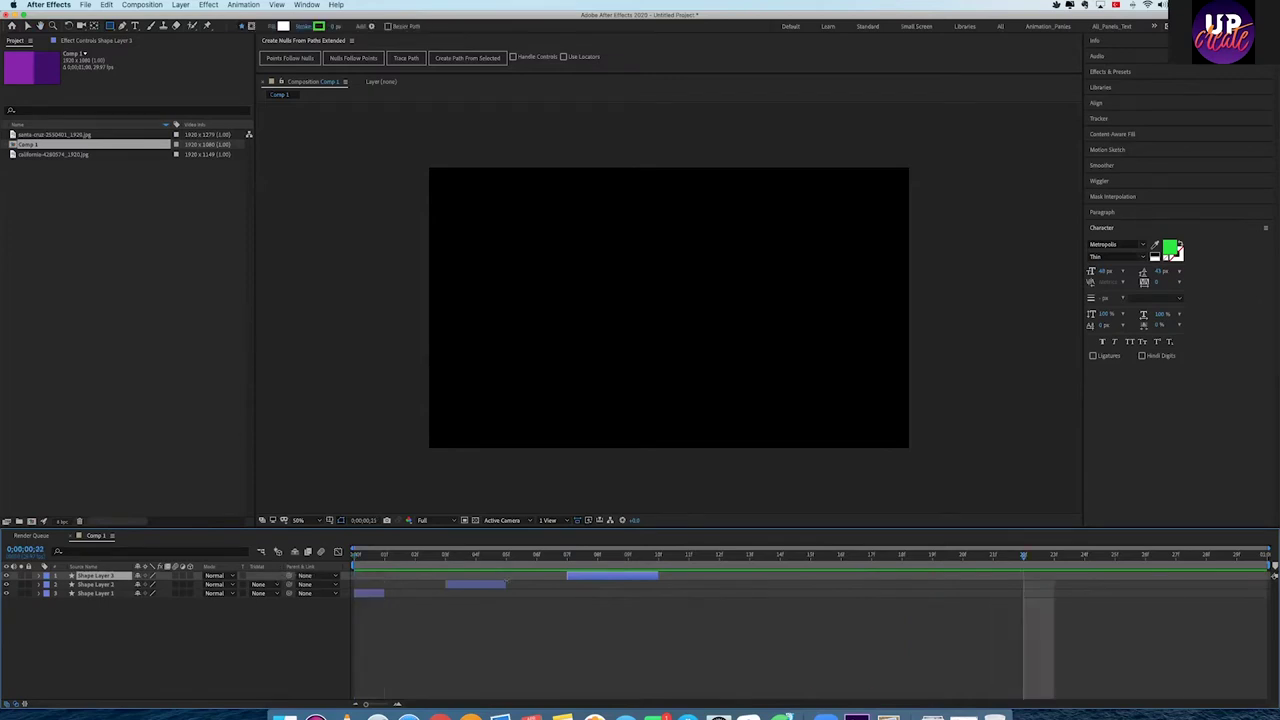
pyautogui.hotkey('ctrl', 'd')
pyautogui.moveTo(578, 577); pyautogui.dragTo(782, 578)
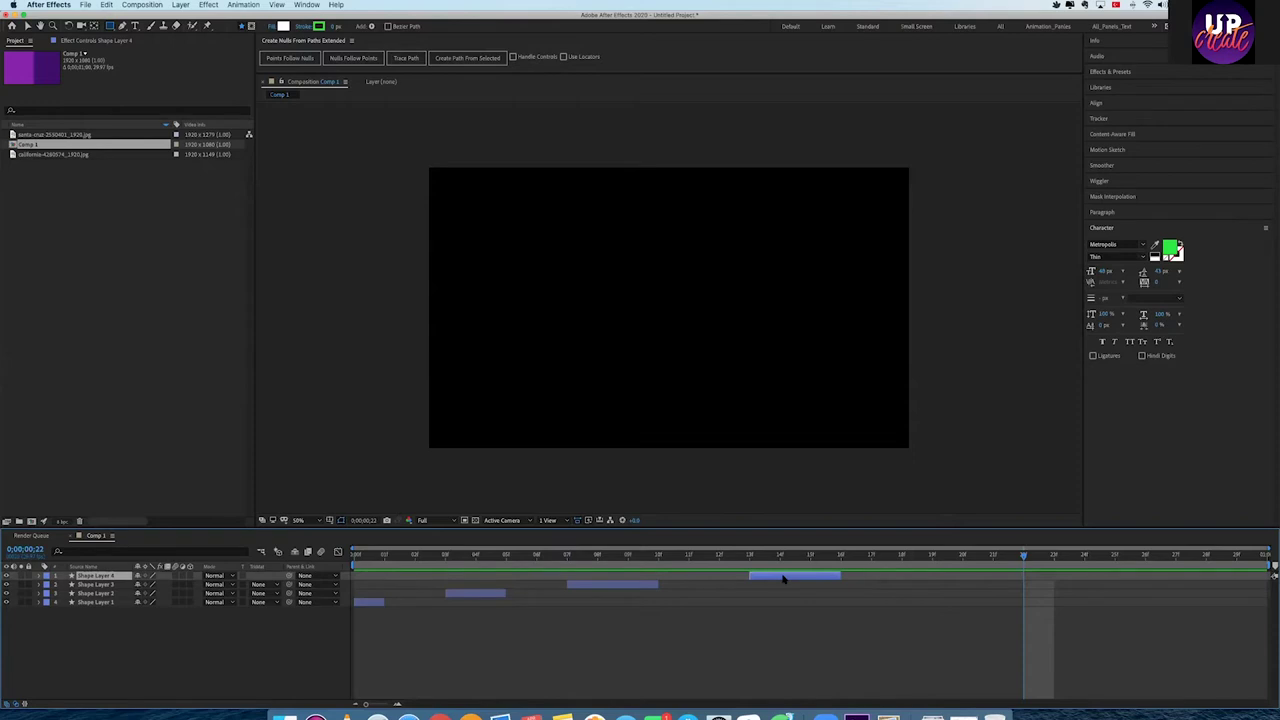
pyautogui.moveTo(789, 555); pyautogui.dragTo(780, 555)
# Step: Set Shape Layer 4's fill colour to red (FF0000)
pyautogui.click(284, 26)
pyautogui.moveTo(1020, 429); pyautogui.dragTo(1020, 384)
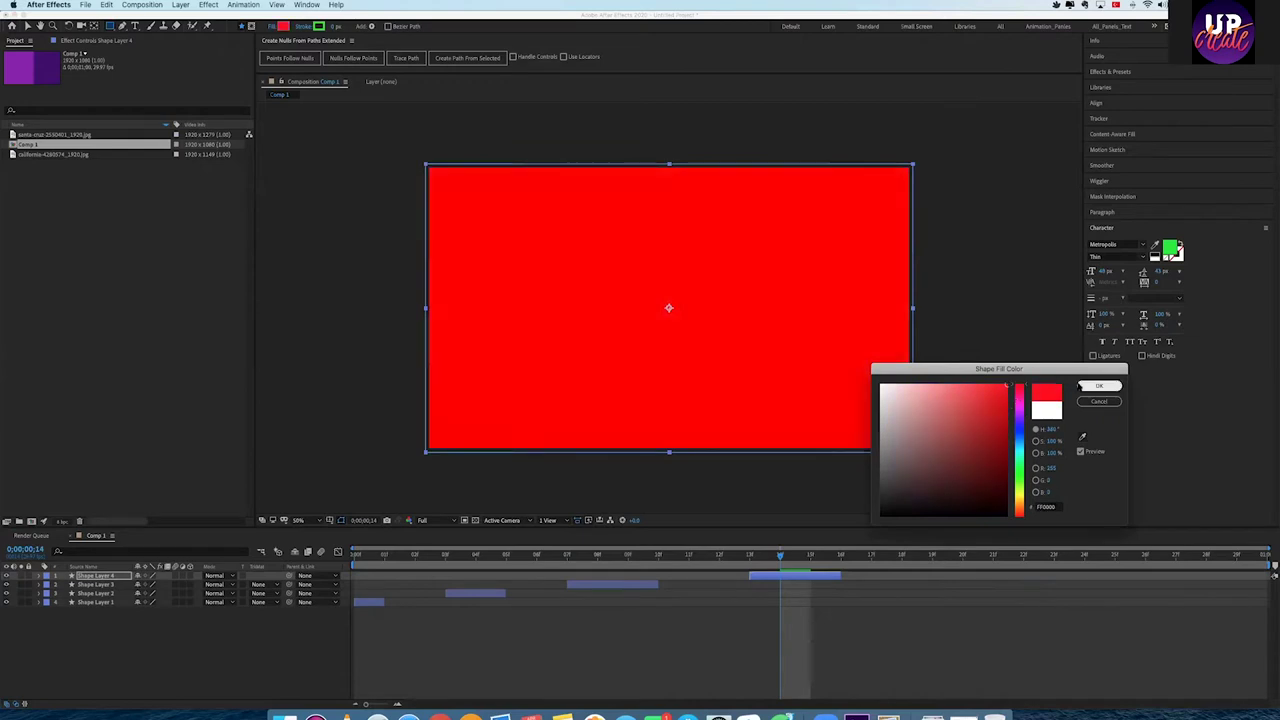
pyautogui.click(1099, 386)
# Step: Shorten the top layer's out-point in two trims while previewing, then collapse its properties
pyautogui.moveTo(480, 558); pyautogui.dragTo(352, 558)
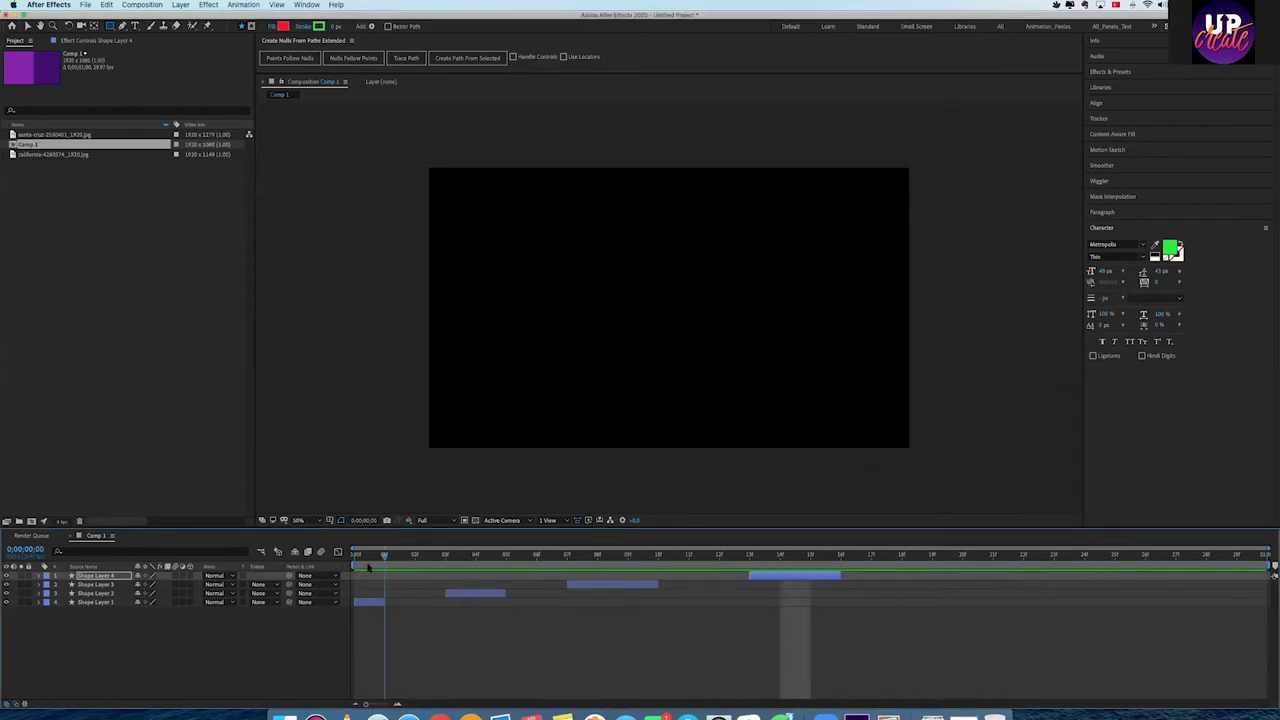
pyautogui.press('space')
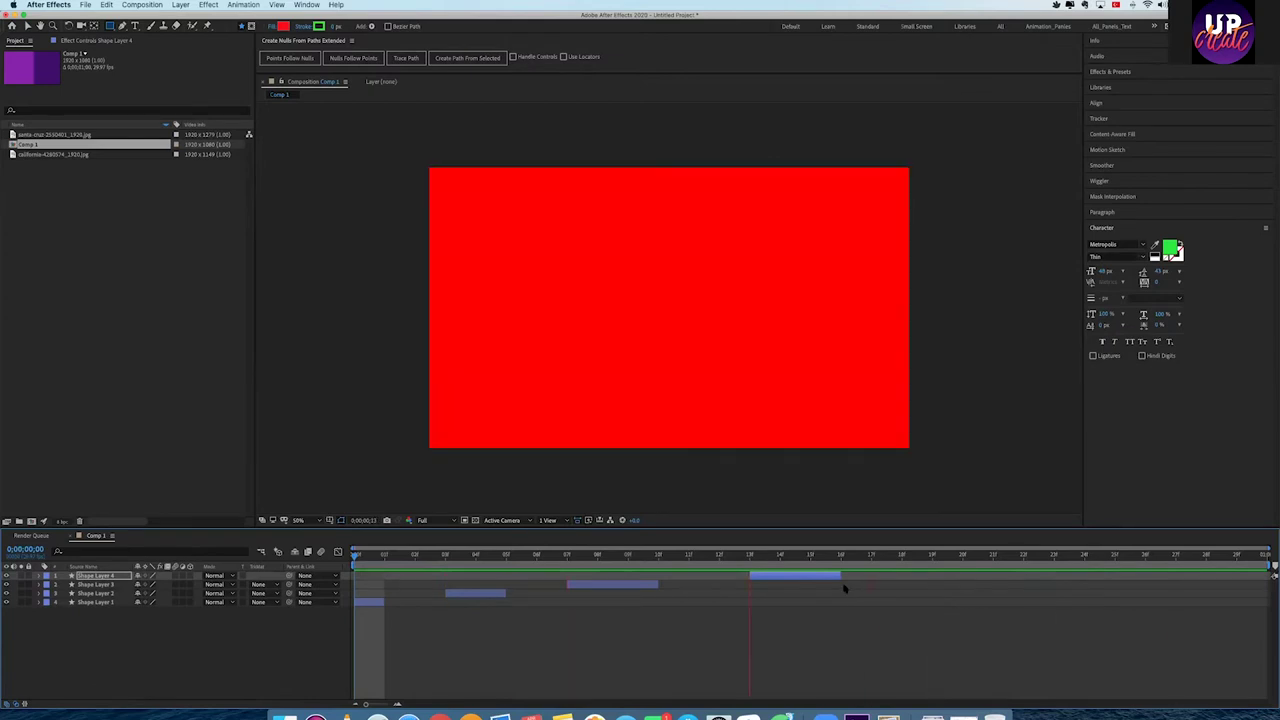
pyautogui.moveTo(839, 576); pyautogui.dragTo(810, 576)
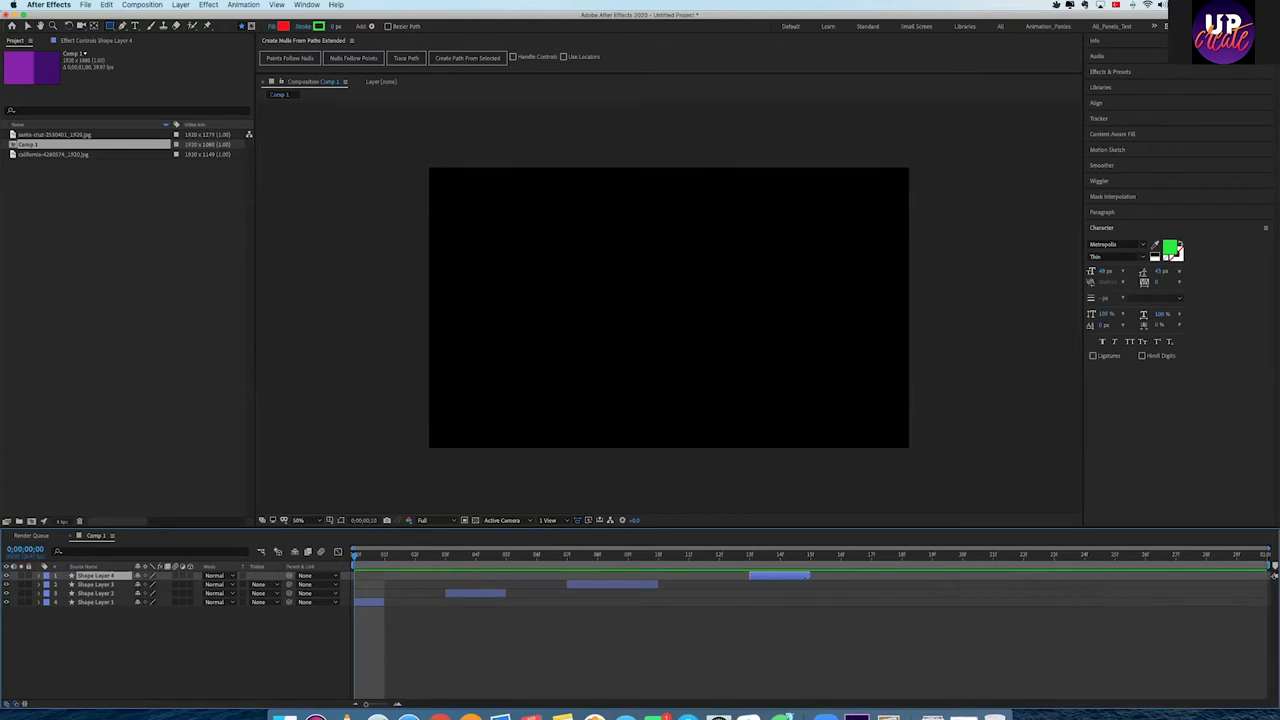
pyautogui.moveTo(810, 576); pyautogui.dragTo(788, 577)
pyautogui.press('space')
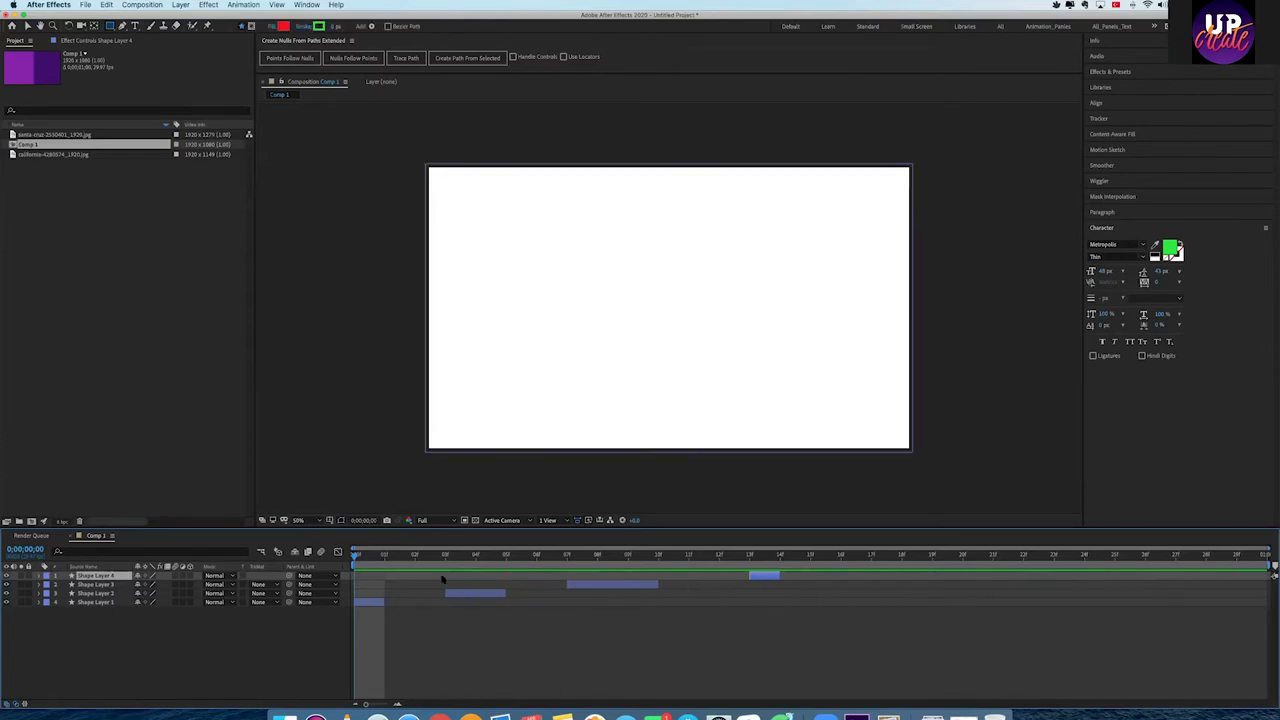
pyautogui.hotkey('ctrl', 'Right')
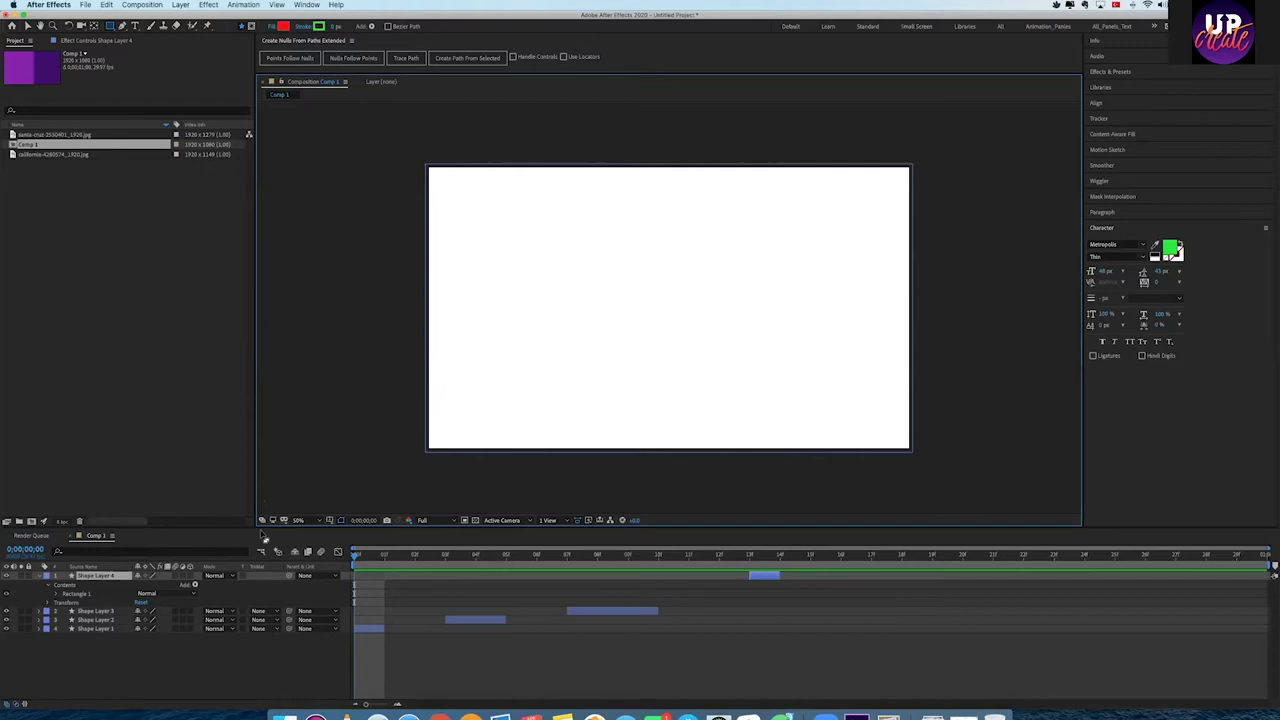
pyautogui.press('v')
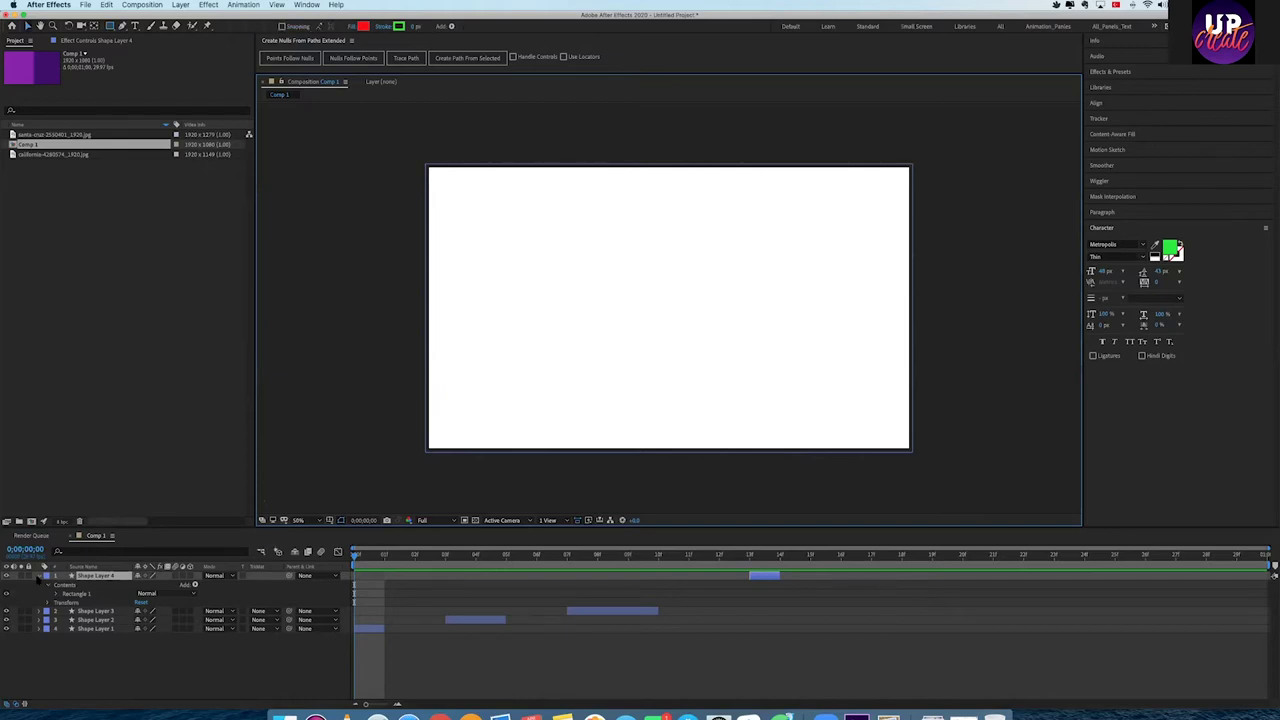
pyautogui.click(39, 577)
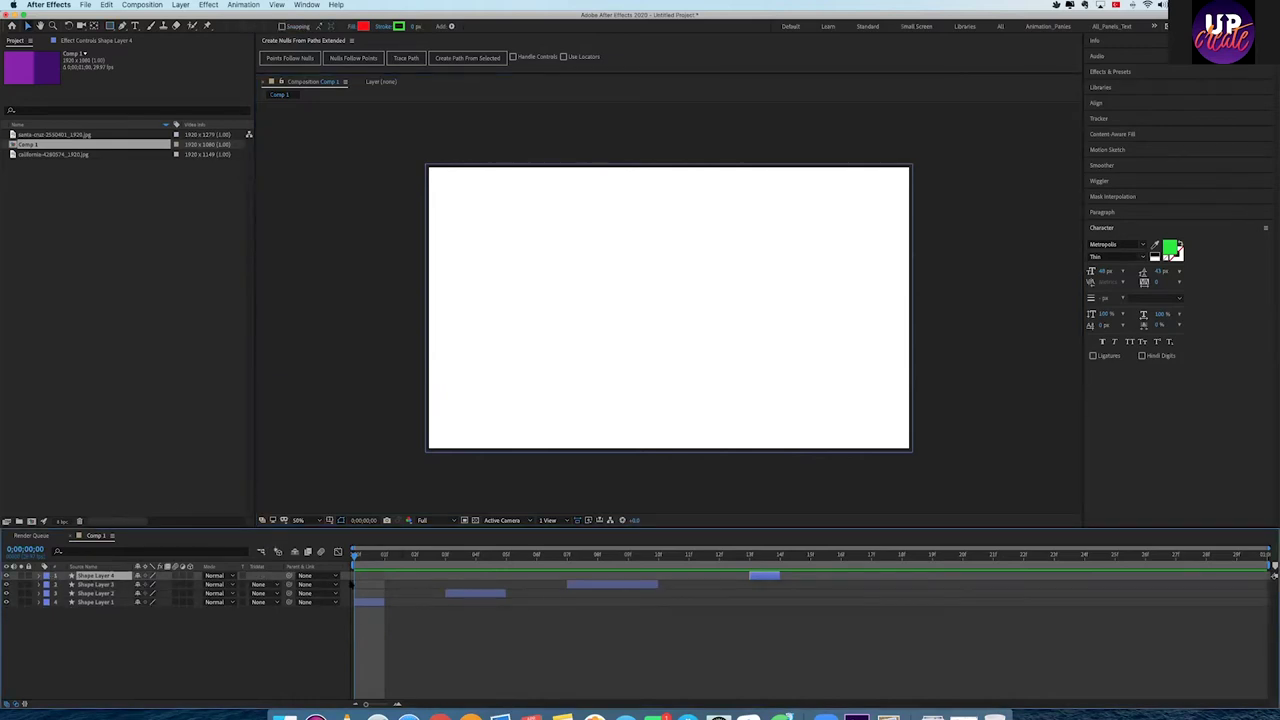
# Step: Add an 'upcreate' text layer, centre it in Comp 1 and make its fill dark grey
pyautogui.click(368, 620)
pyautogui.click(135, 25)
pyautogui.click(575, 320)
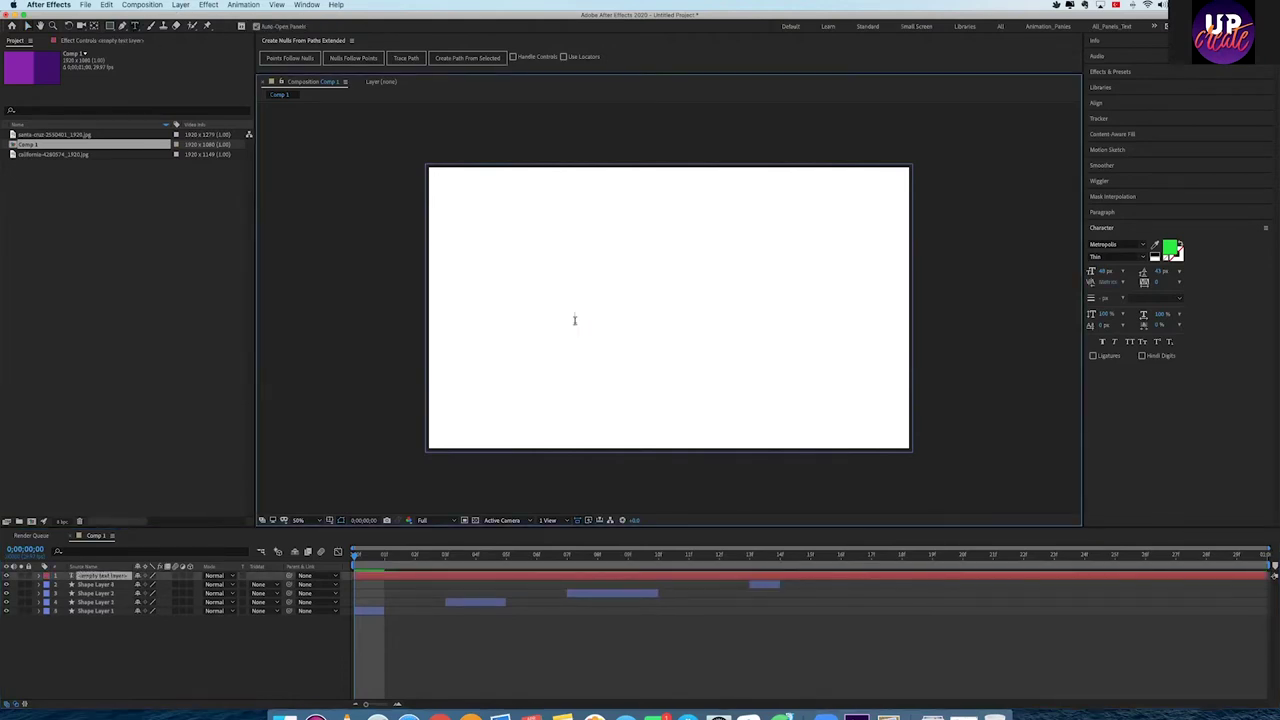
pyautogui.write('upcreate')
pyautogui.click(27, 25)
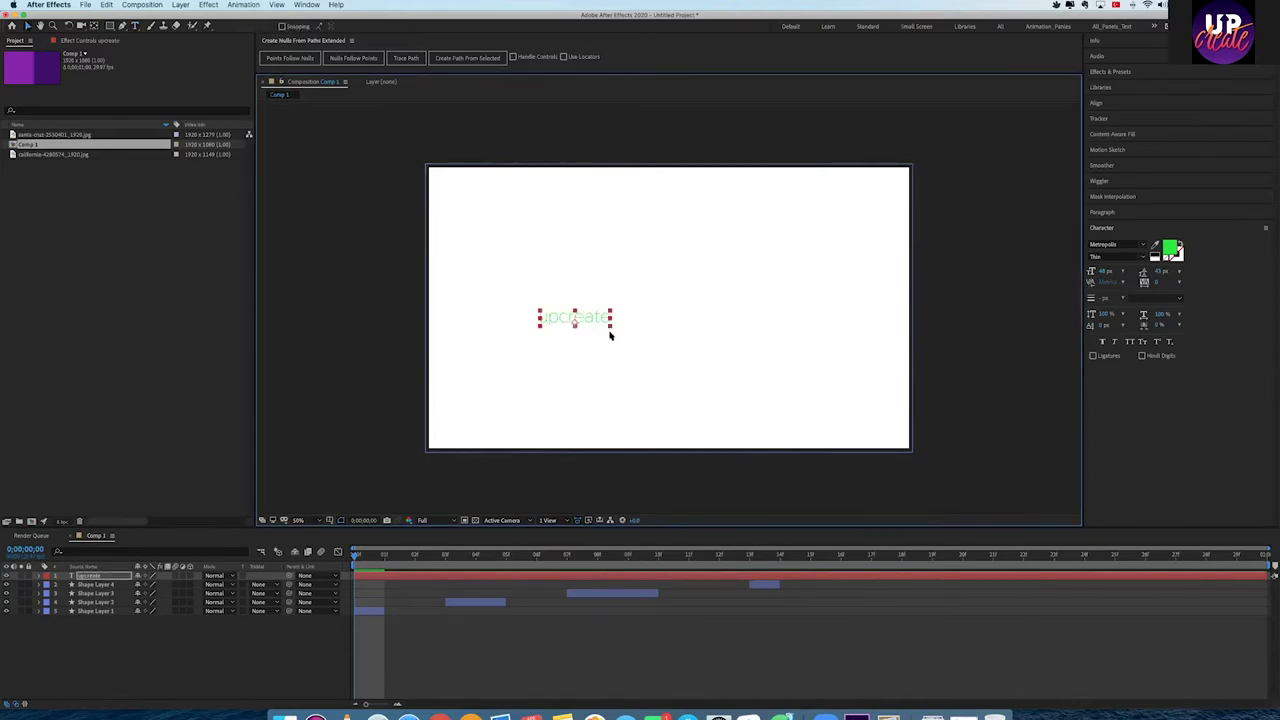
pyautogui.moveTo(603, 324); pyautogui.dragTo(697, 307)
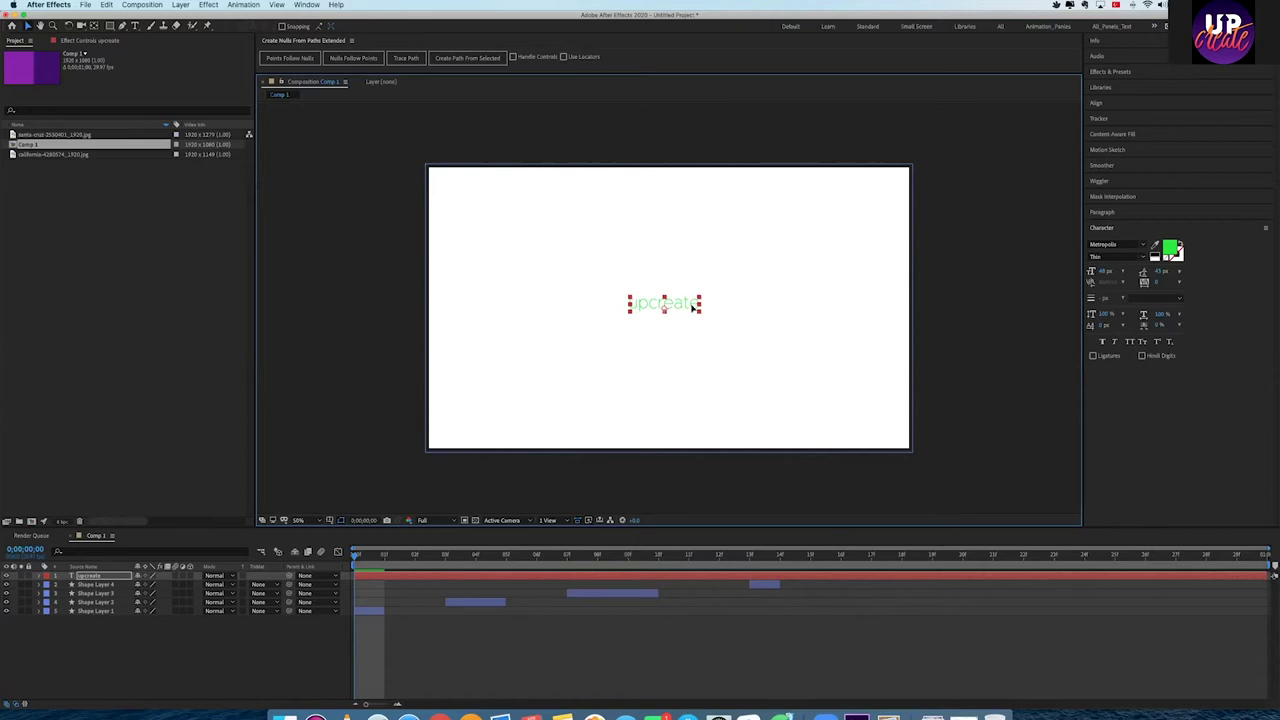
pyautogui.click(1155, 247)
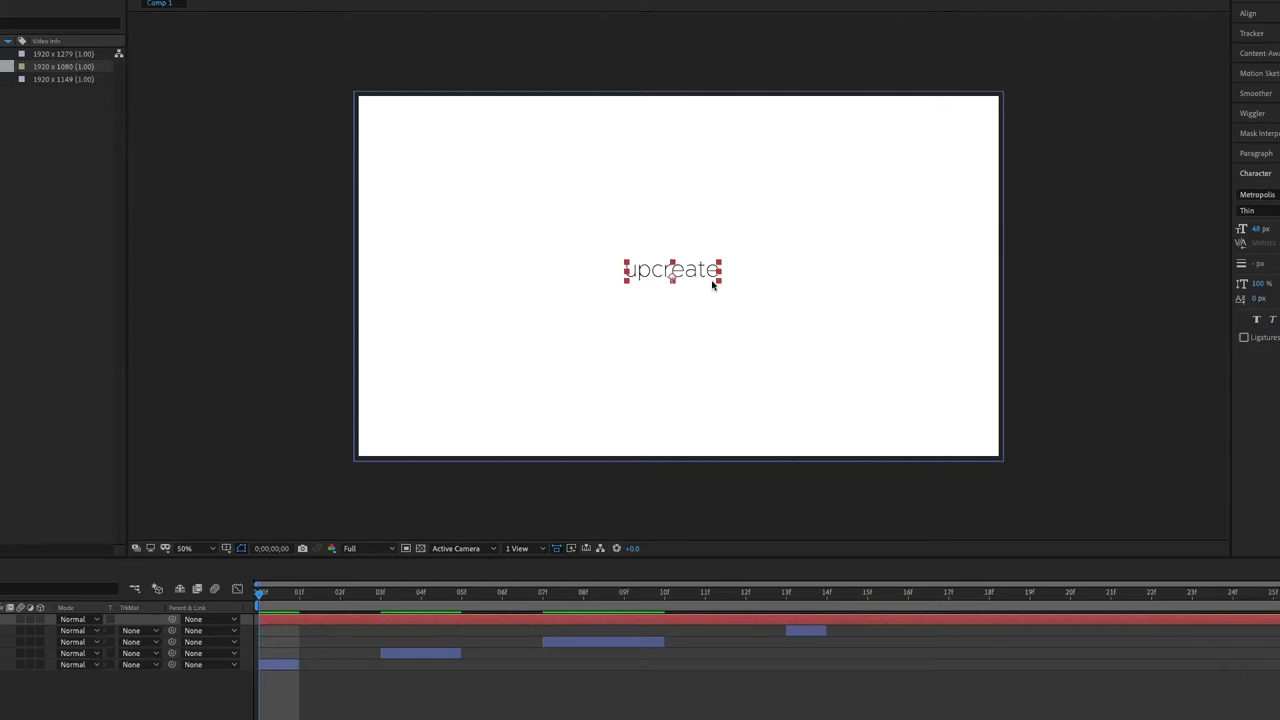
# Step: Change the upcreate text's font style from Thin to Regular
pyautogui.click(1249, 210)
pyautogui.click(1255, 210)
pyautogui.click(1262, 253)
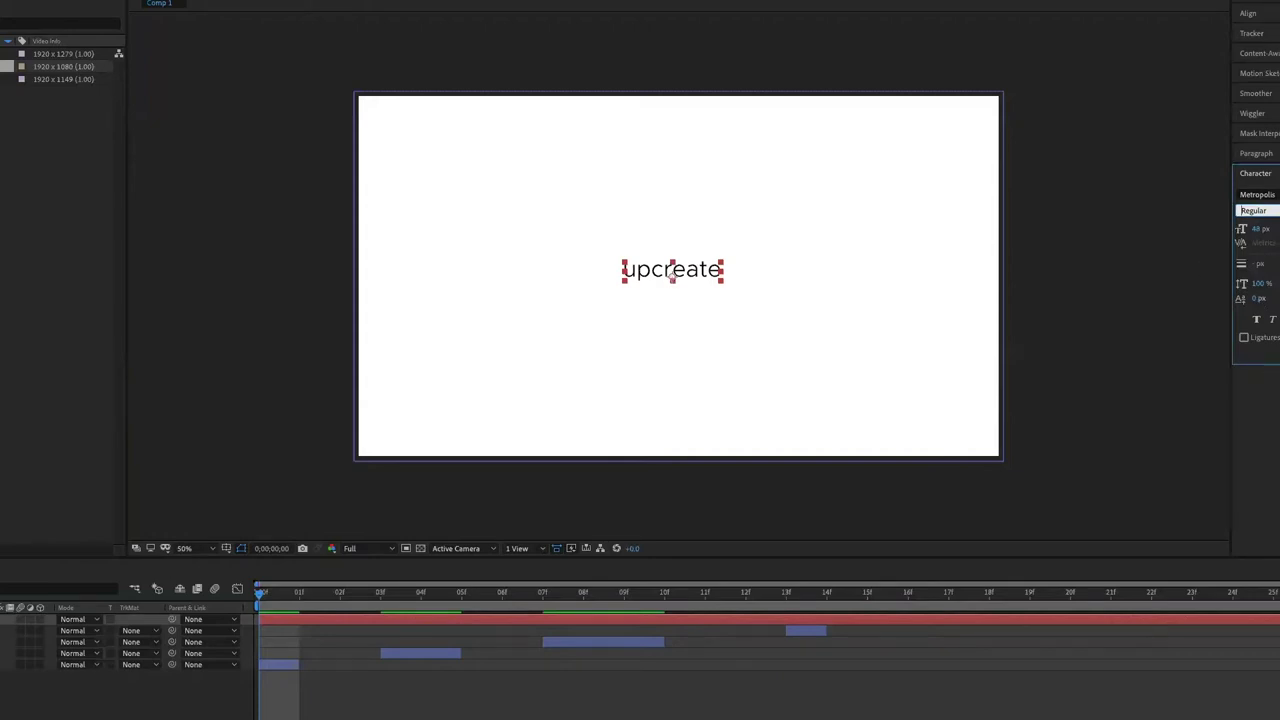
# Step: Look through the Window > Workspace menu, then close it without choosing anything
pyautogui.click(200, 0)
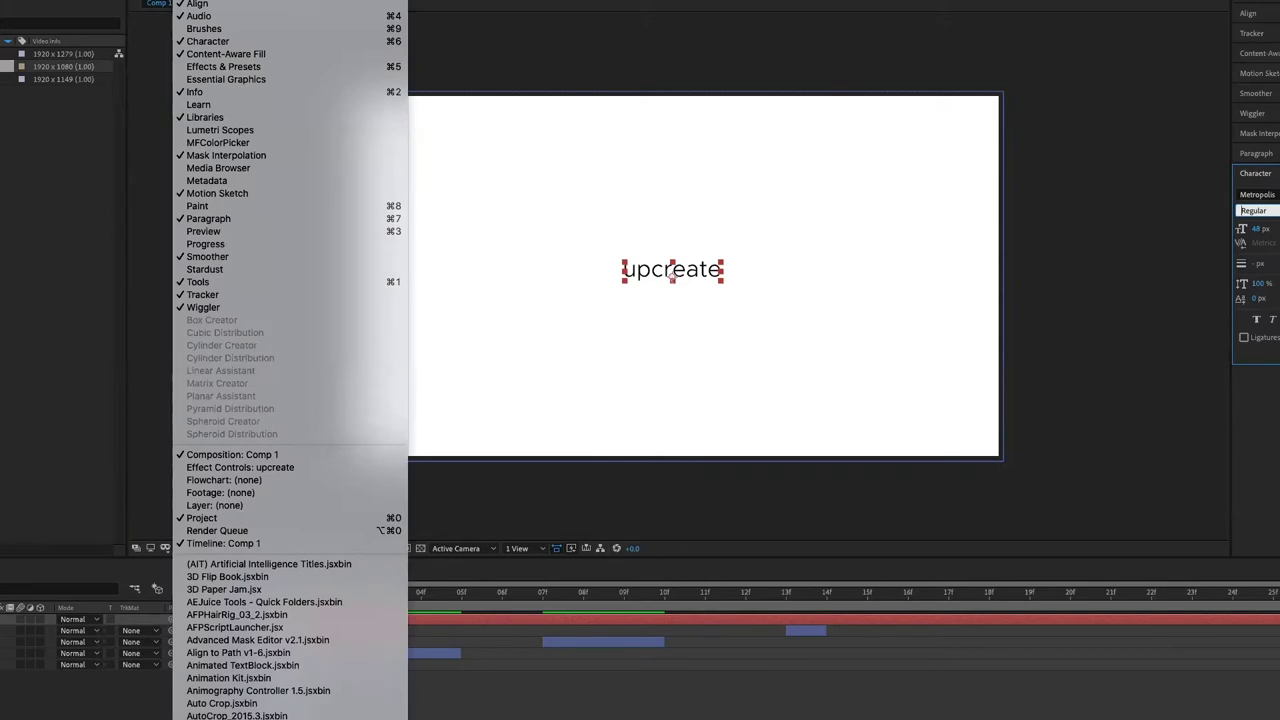
pyautogui.moveTo(250, 2)
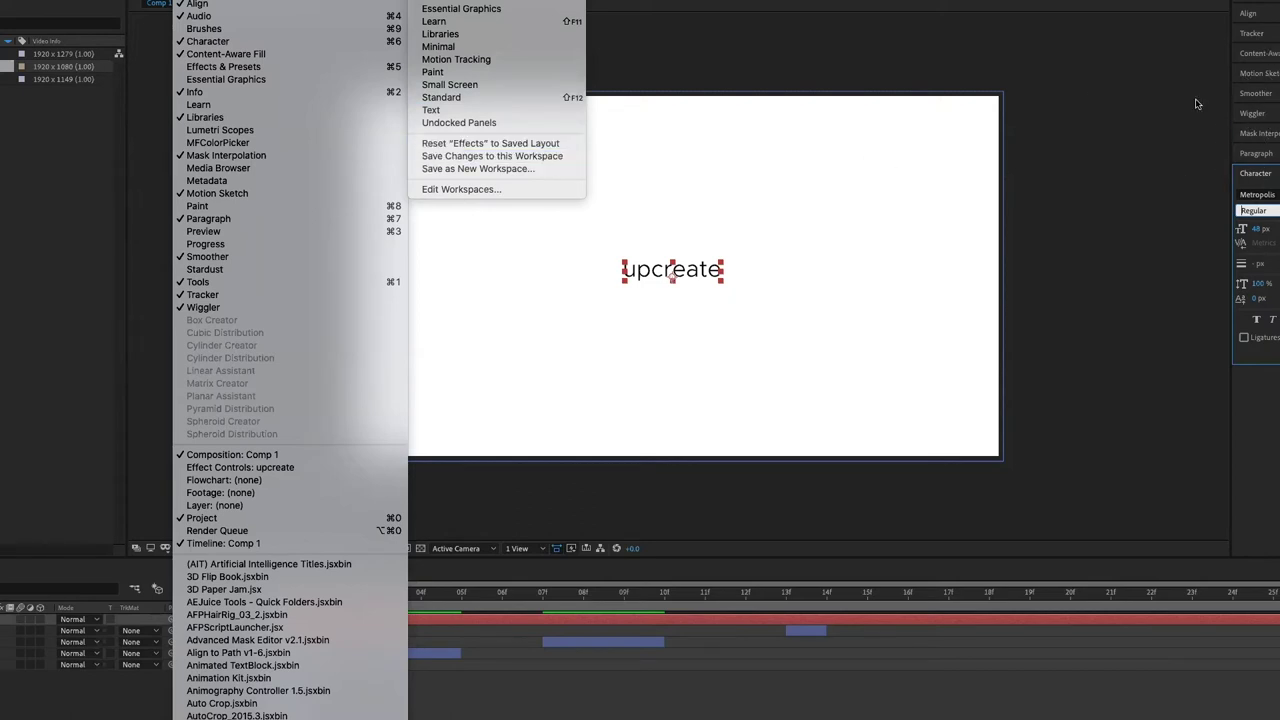
pyautogui.click(1071, 183)
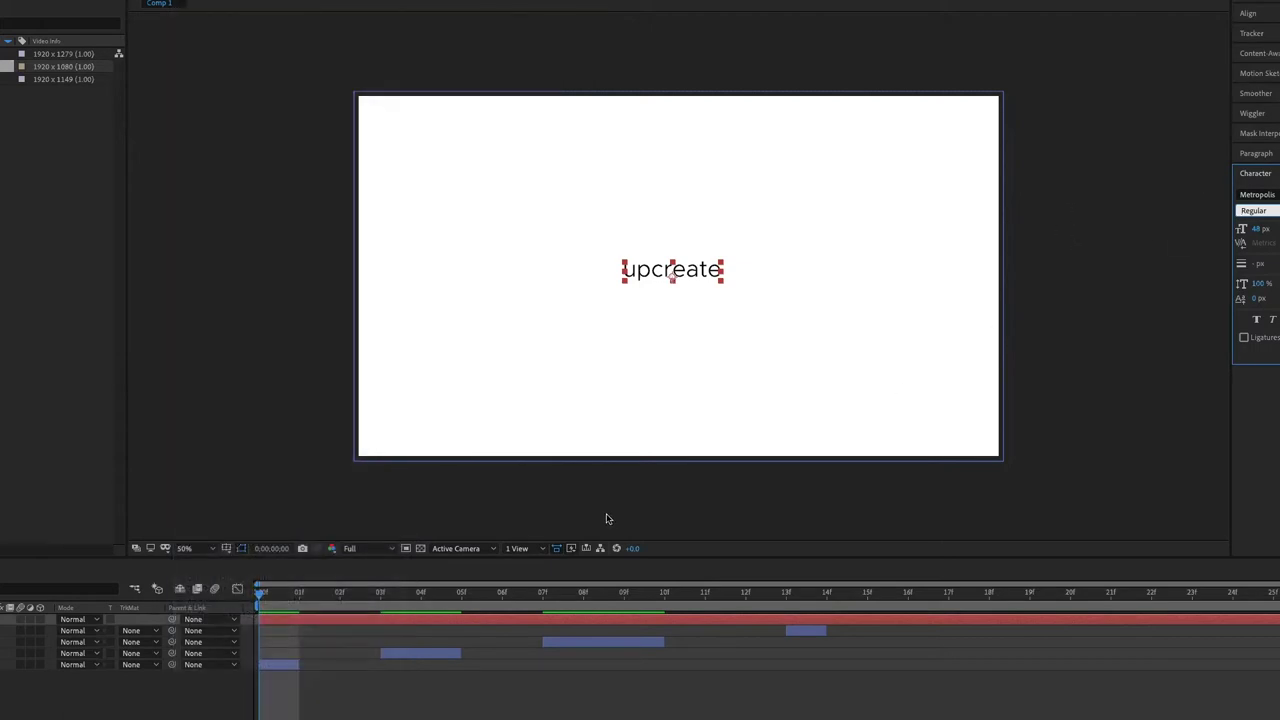
pyautogui.click(268, 603)
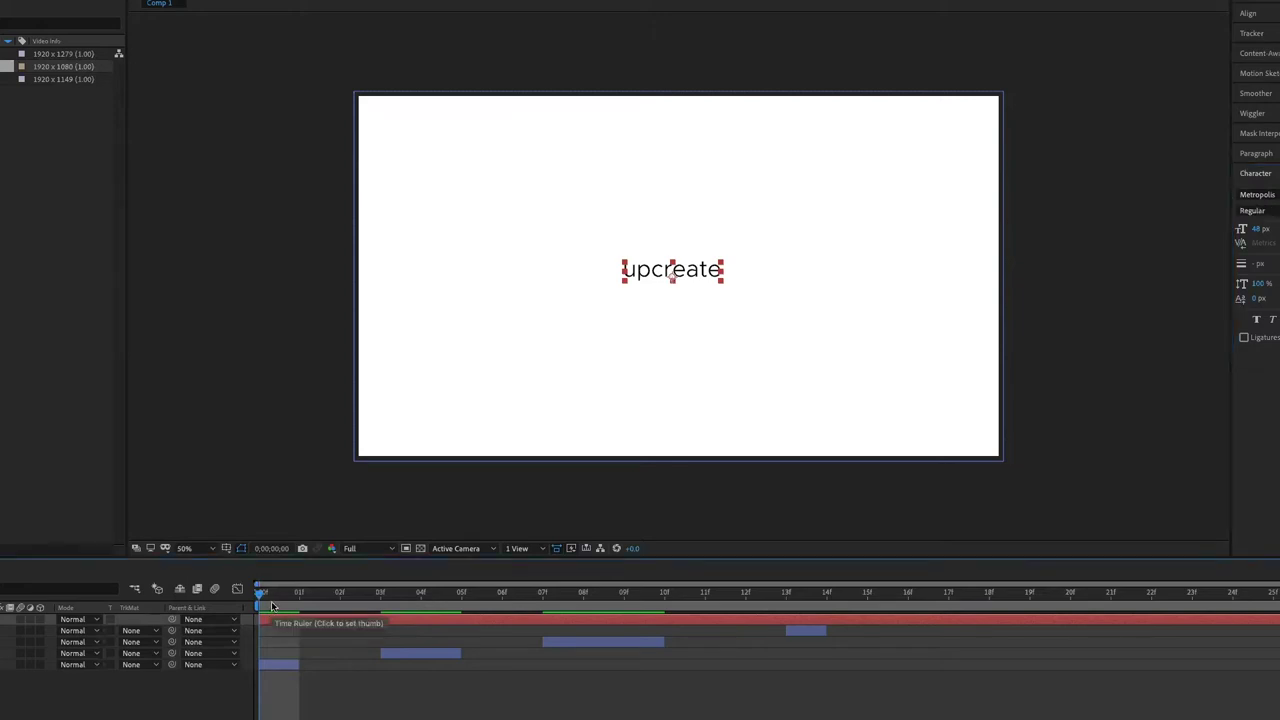
# Step: Preview the animation and trim the text layer to end near frame 1
pyautogui.press('space')
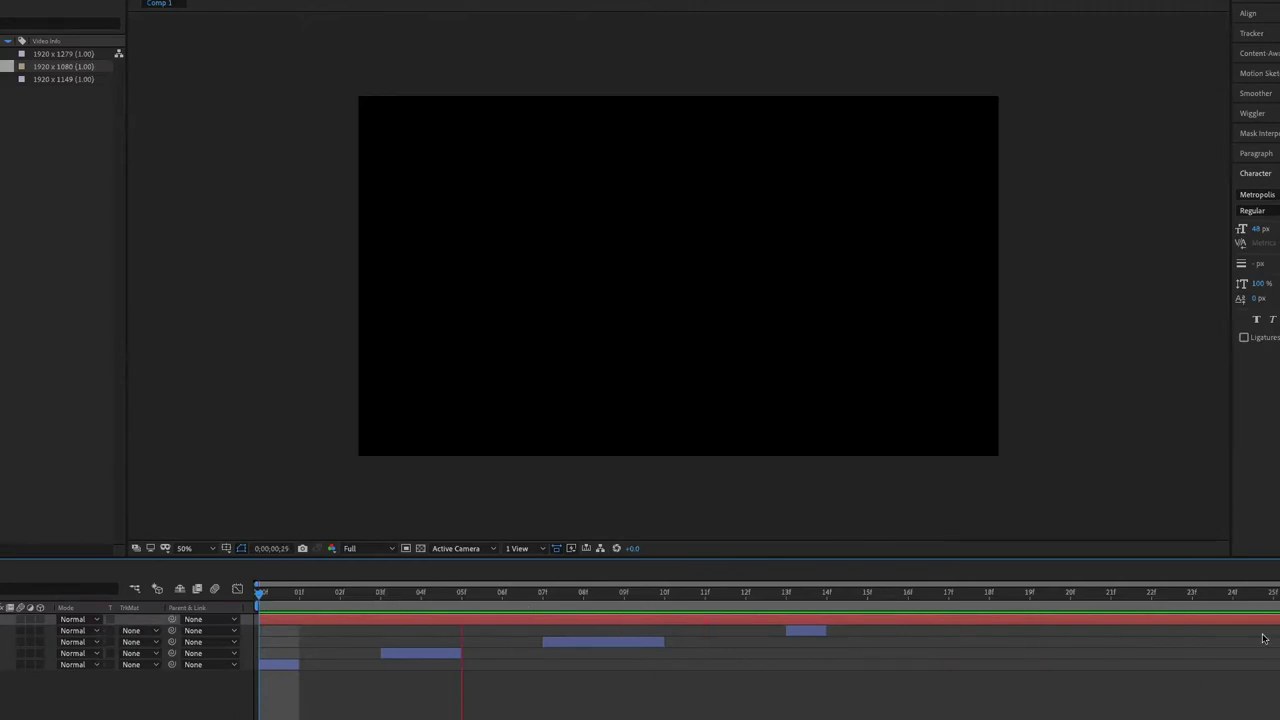
pyautogui.moveTo(1278, 619); pyautogui.dragTo(299, 620)
pyautogui.click(298, 593)
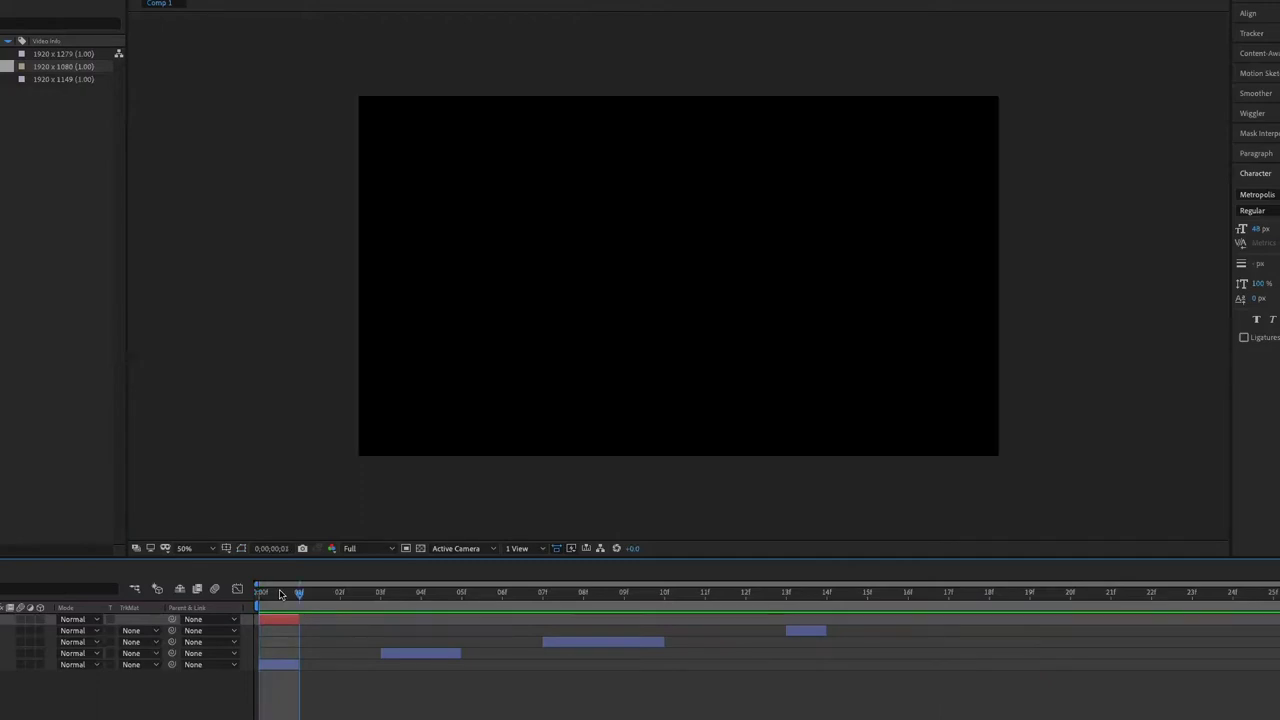
pyautogui.click(279, 594)
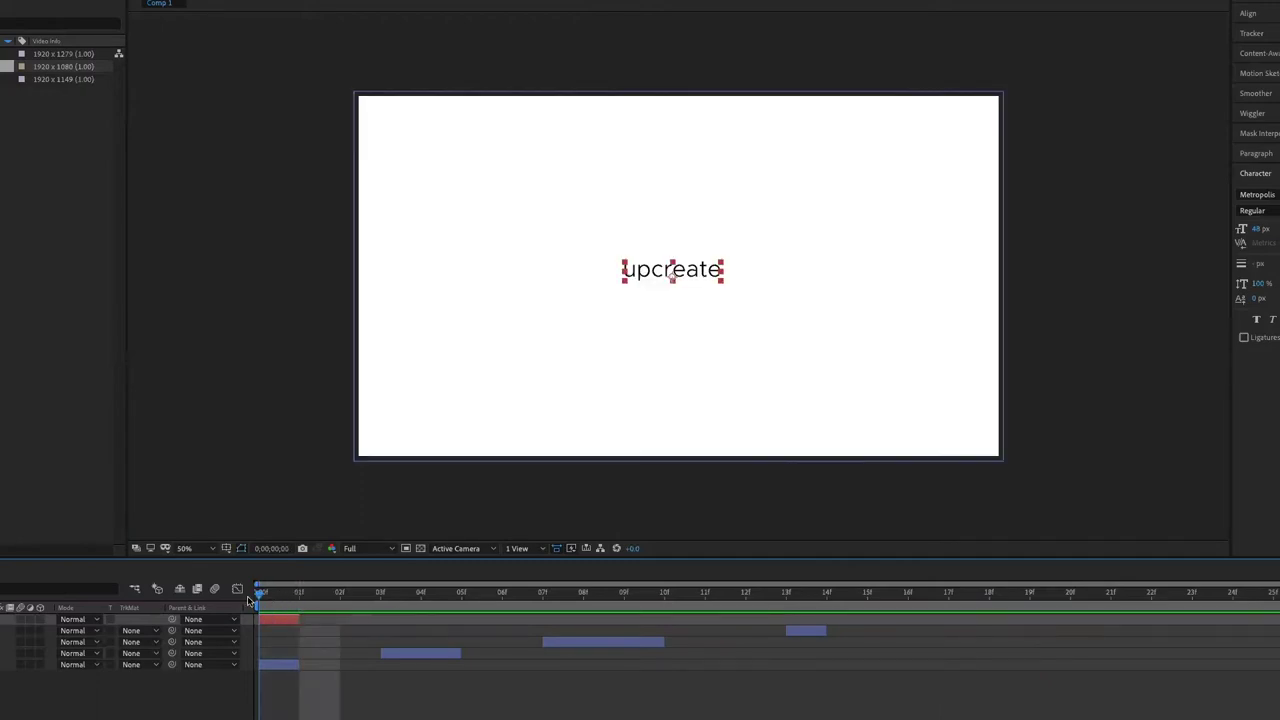
# Step: Duplicate the upcreate text layer so the copy starts at frame 2
pyautogui.click(281, 666)
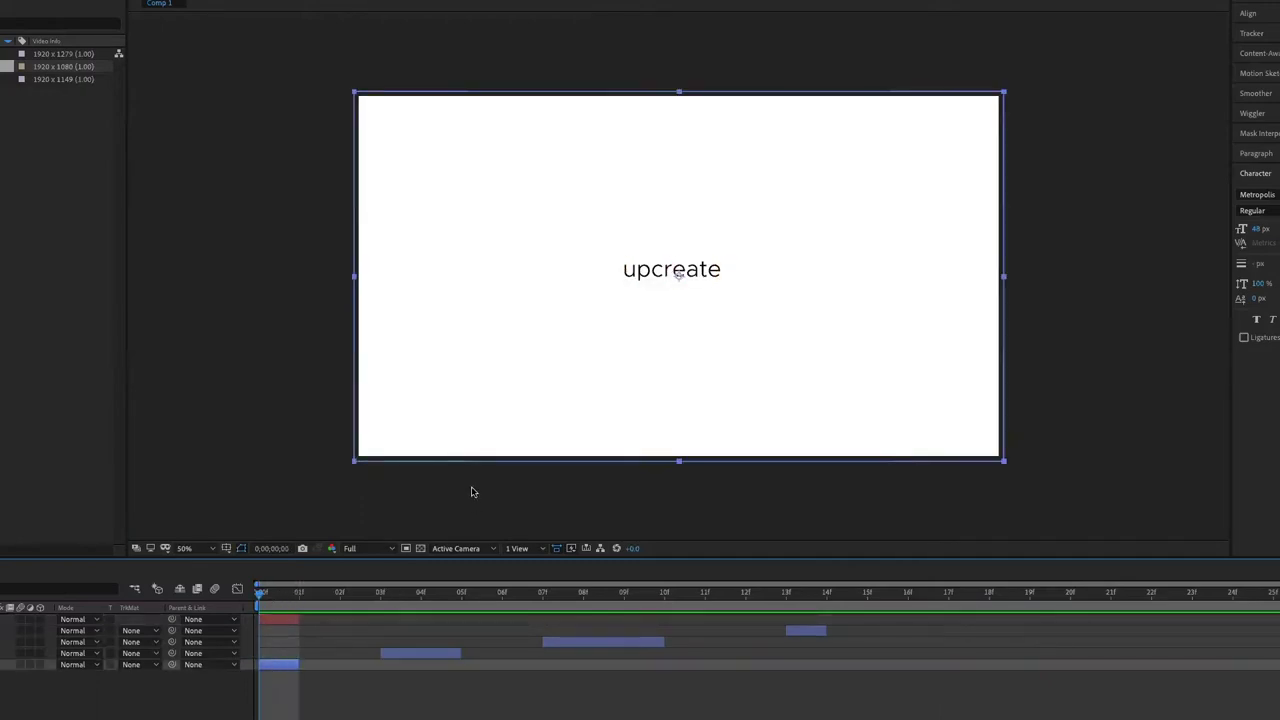
pyautogui.click(285, 620)
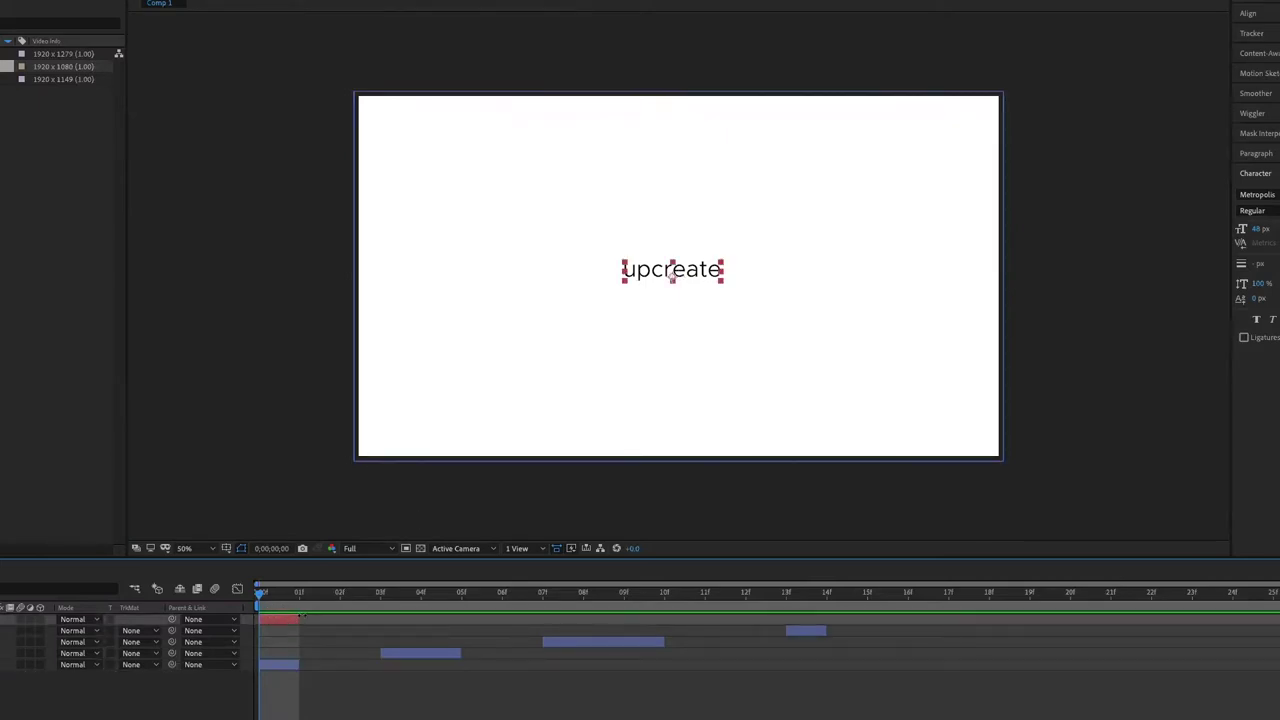
pyautogui.hotkey('ctrl', 'd')
pyautogui.moveTo(288, 621); pyautogui.dragTo(380, 620)
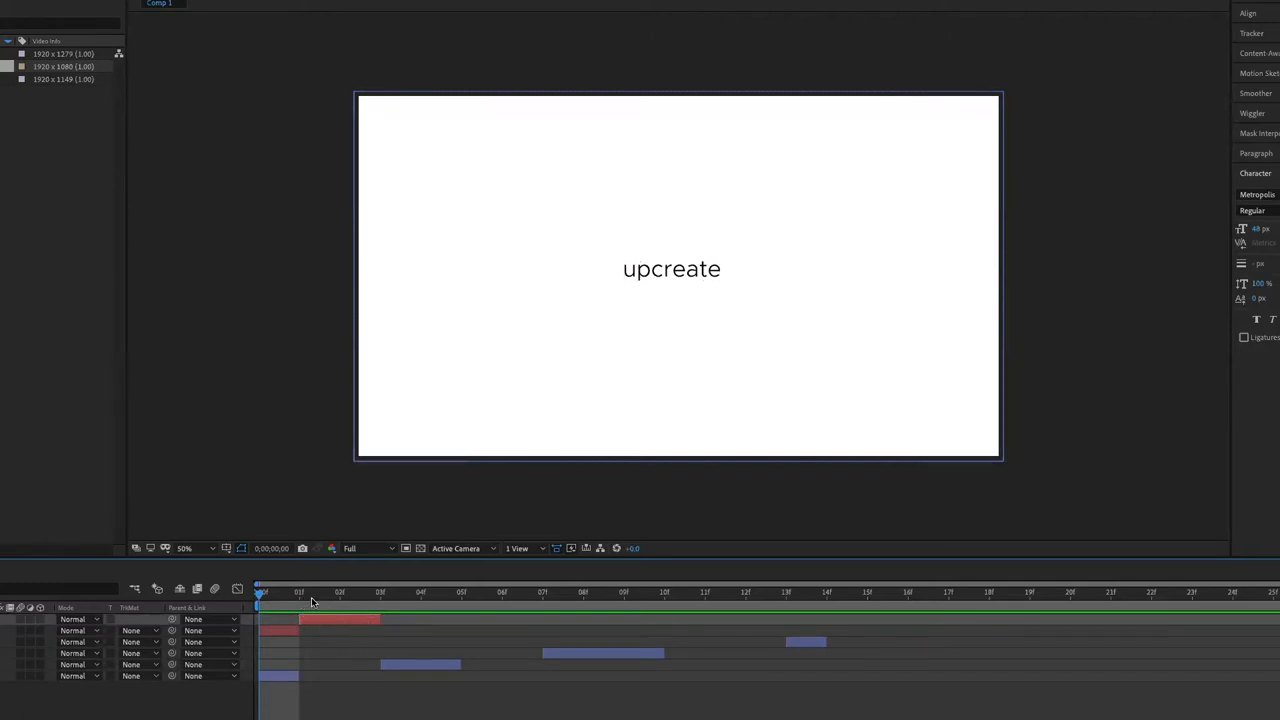
# Step: Enlarge the second copy's upcreate text at frame 2 and preview from the start
pyautogui.click(339, 593)
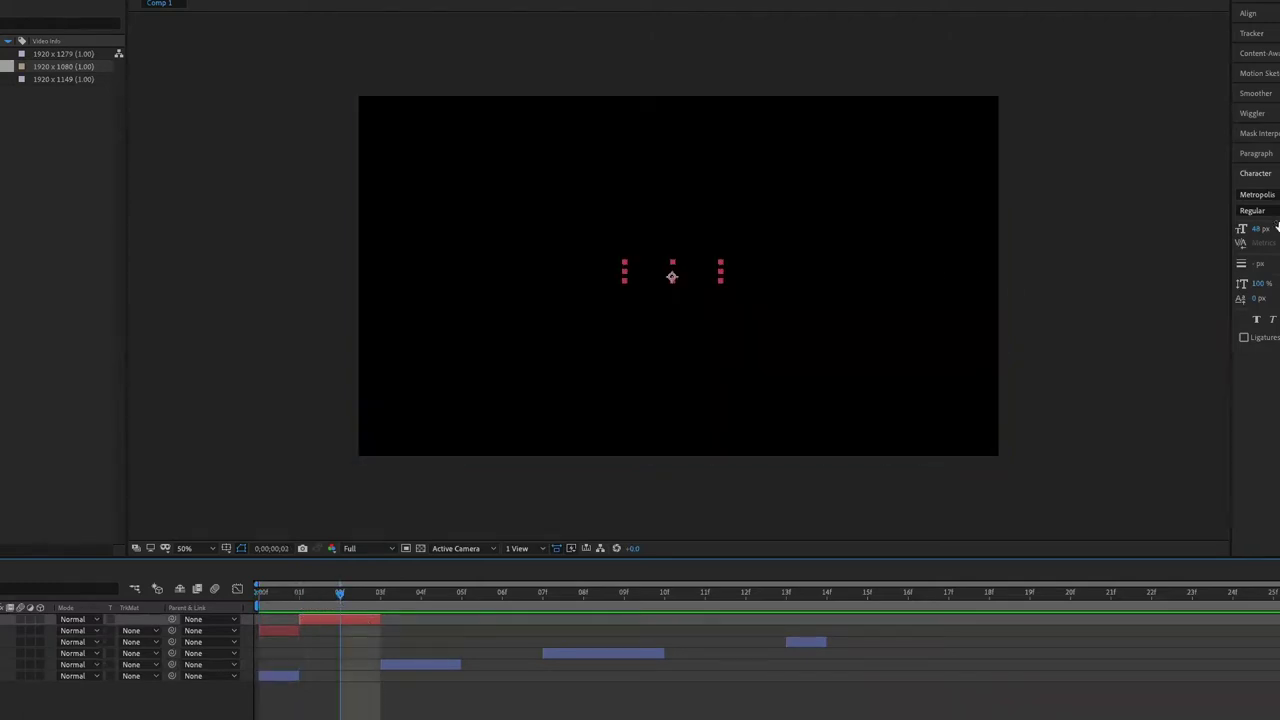
pyautogui.click(745, 296)
pyautogui.moveTo(745, 296); pyautogui.dragTo(750, 297)
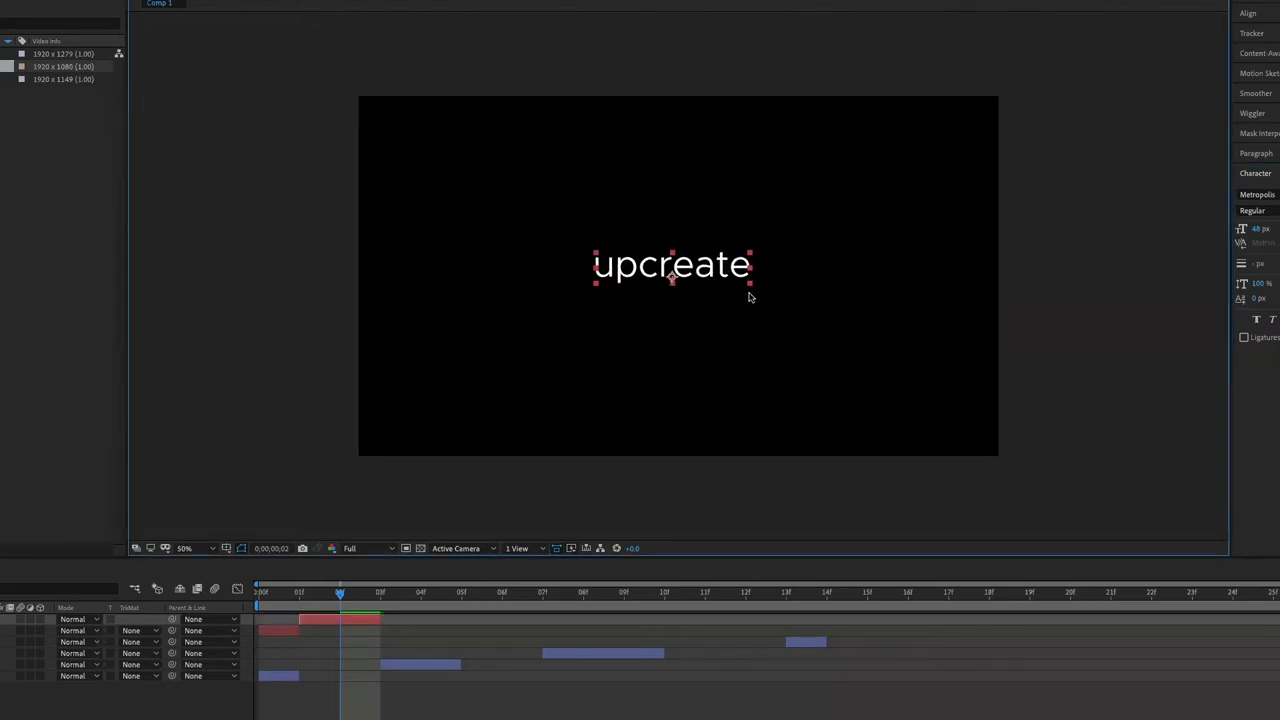
pyautogui.moveTo(338, 593); pyautogui.dragTo(236, 600)
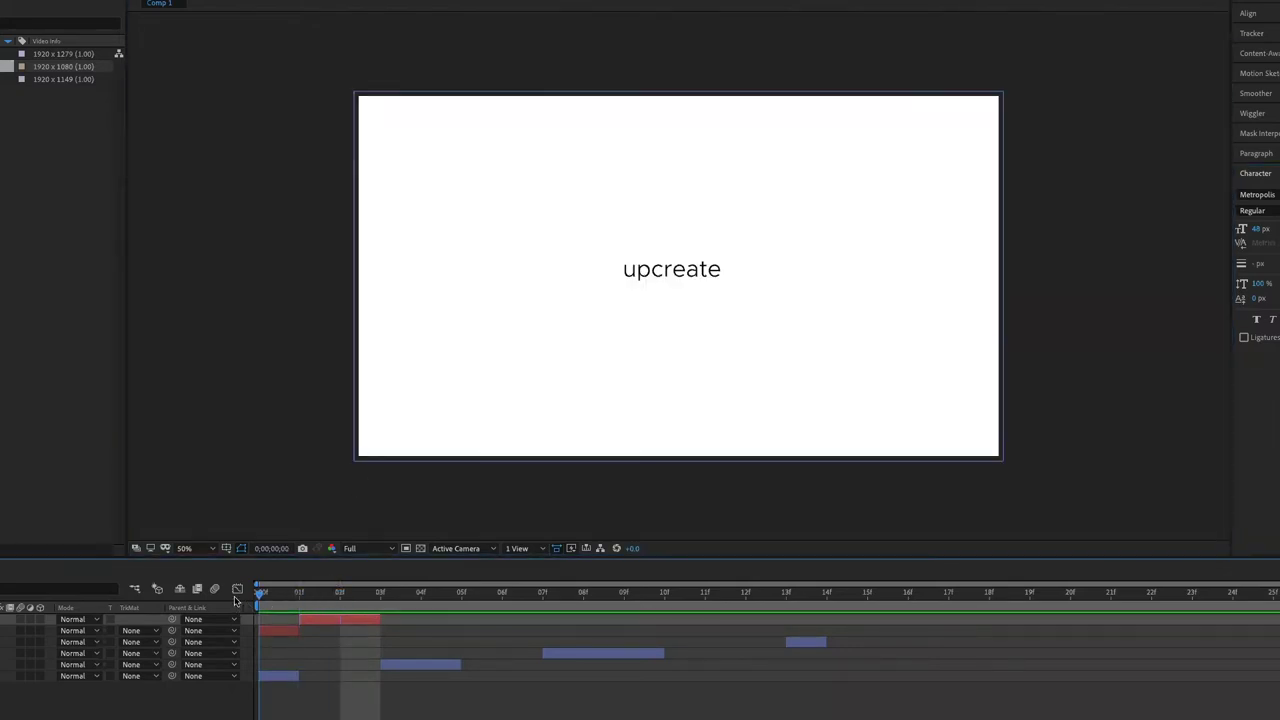
pyautogui.press('space')
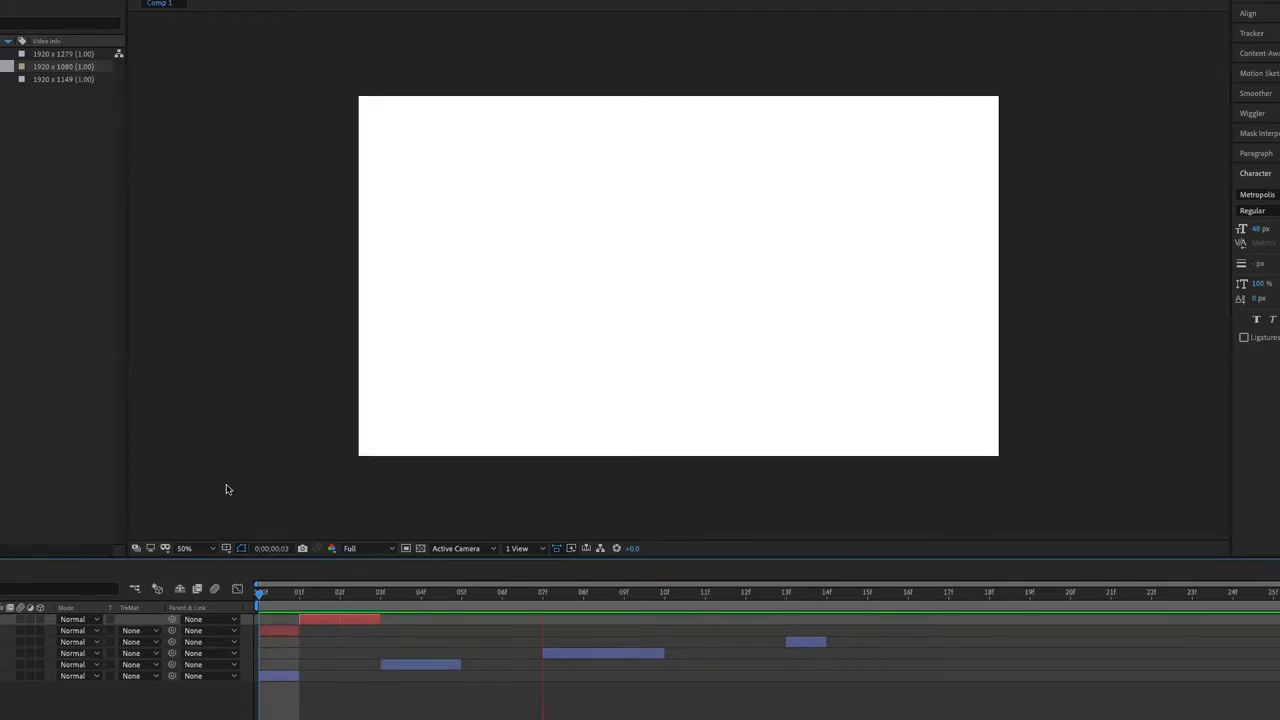
pyautogui.press('space')
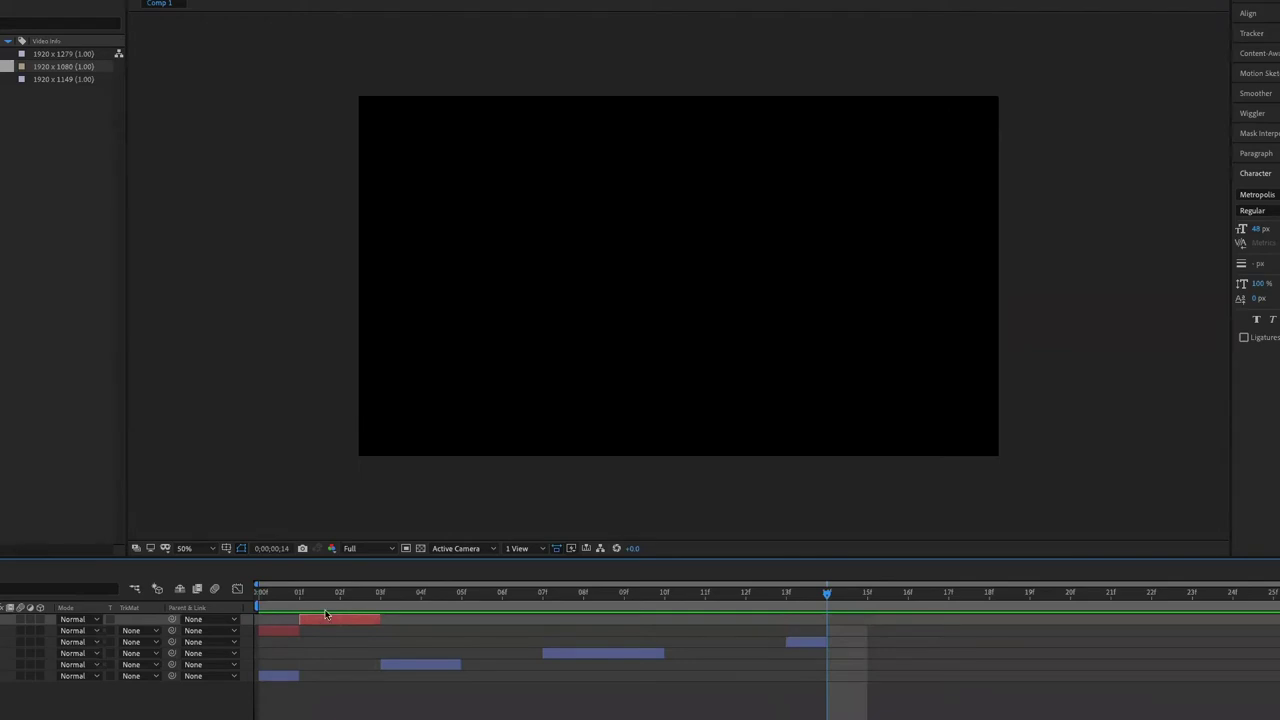
# Step: Duplicate the layer again so the third copy starts at frame 3
pyautogui.hotkey('ctrl', 'd')
pyautogui.moveTo(375, 623)
pyautogui.mouseDown()
pyautogui.moveTo(446, 625)
pyautogui.moveTo(425, 603)
pyautogui.mouseUp()
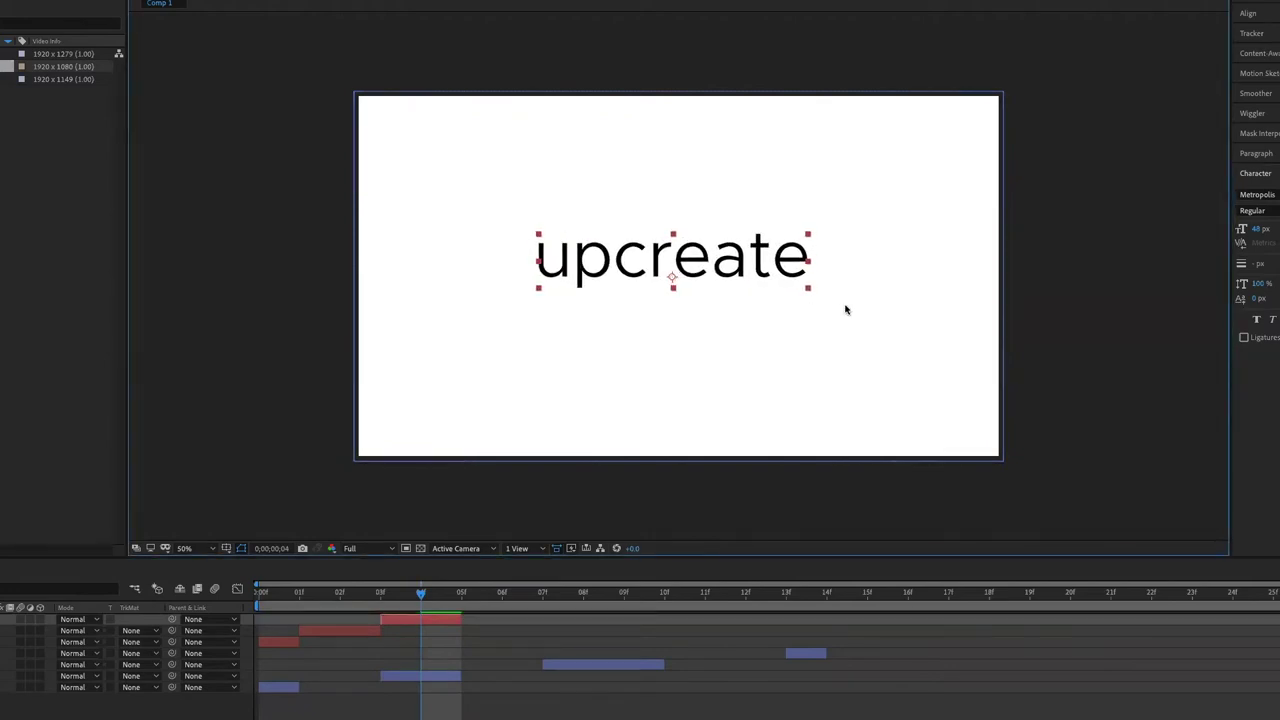
pyautogui.click(1254, 210)
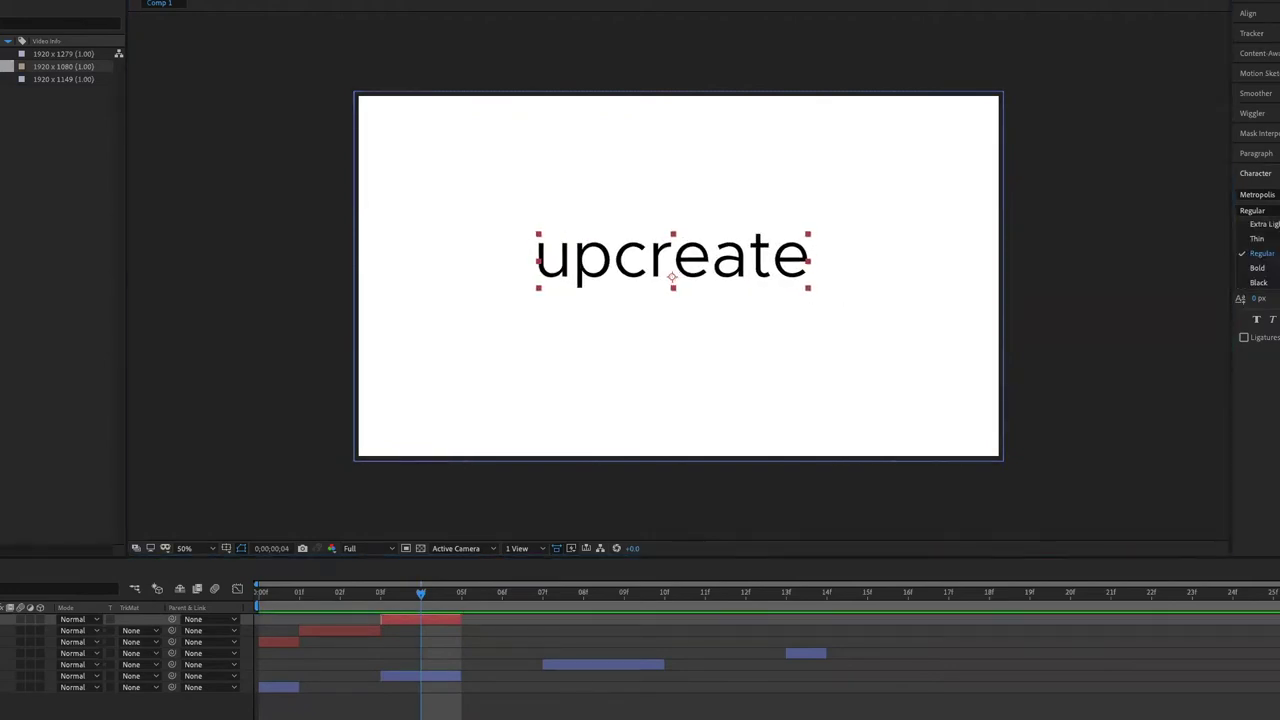
# Step: Set the third copy to Metropolis Bold and preview, stopping at frame 4
pyautogui.click(1262, 268)
pyautogui.press('space')
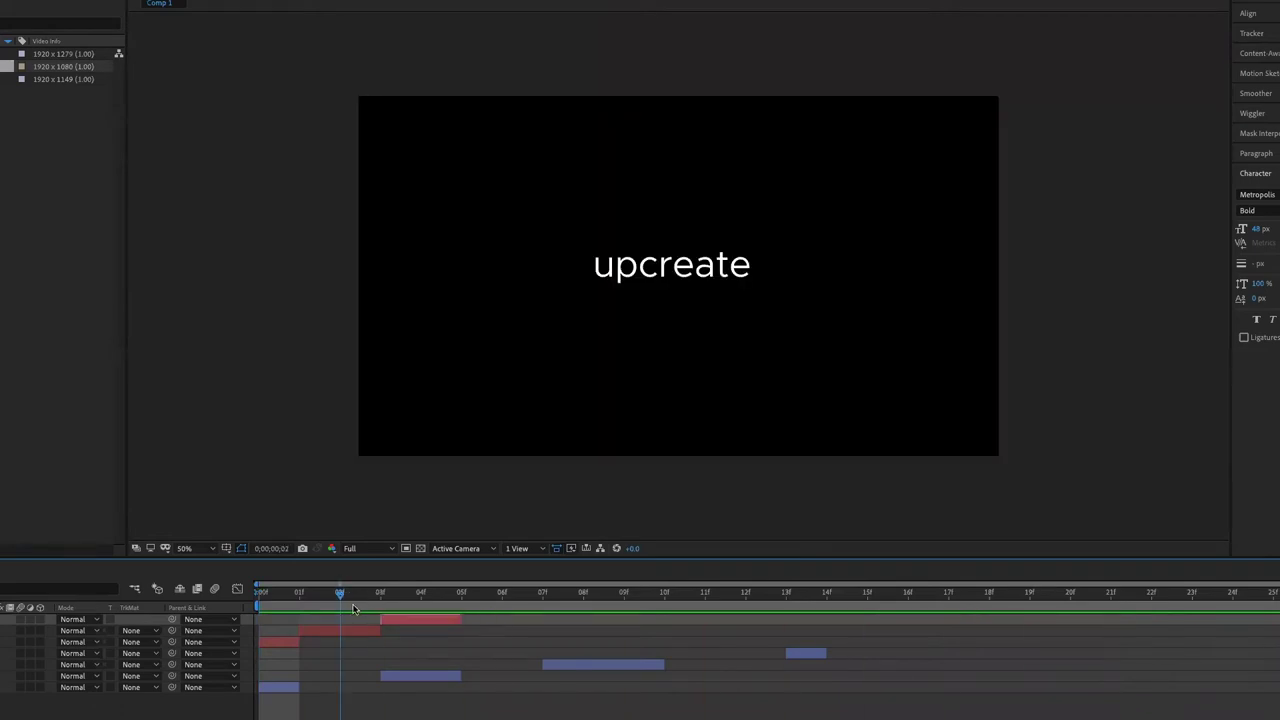
pyautogui.click(402, 600)
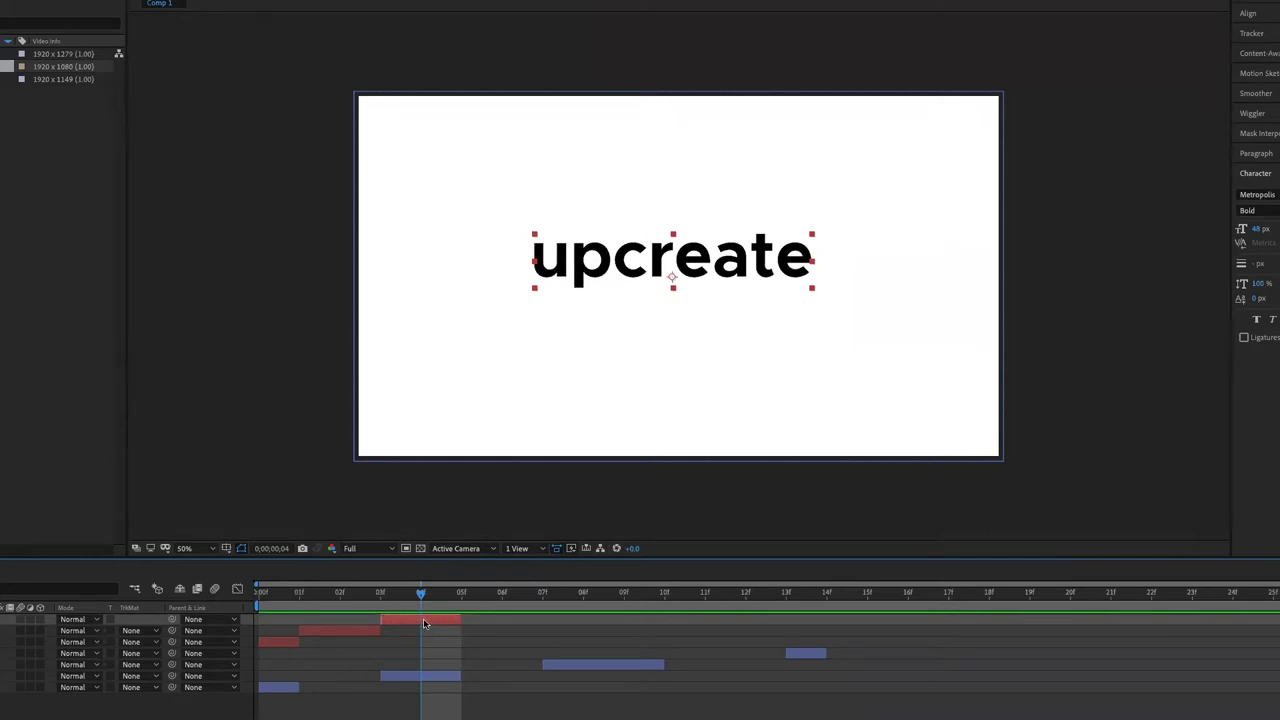
# Step: Duplicate the bold layer, start the copy at frame 5 and enlarge its text
pyautogui.hotkey('ctrl', 'd')
pyautogui.moveTo(424, 621); pyautogui.dragTo(497, 609)
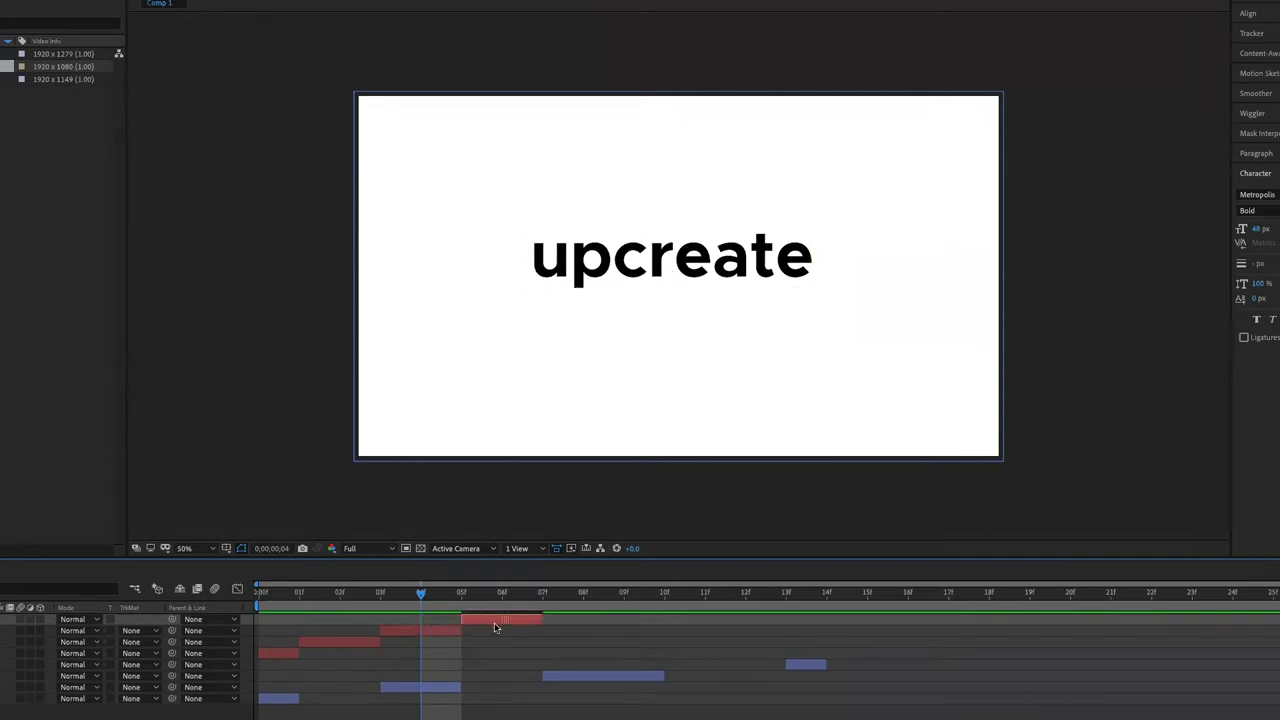
pyautogui.click(502, 594)
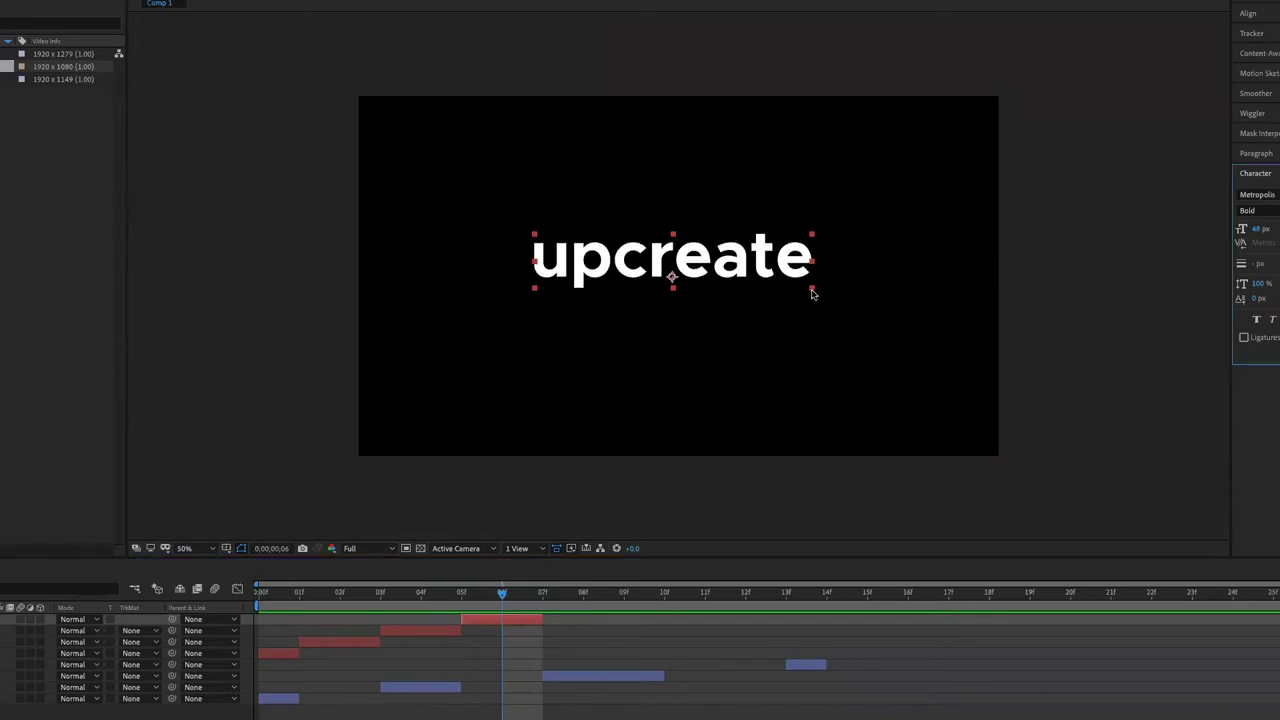
pyautogui.moveTo(811, 290); pyautogui.dragTo(886, 312)
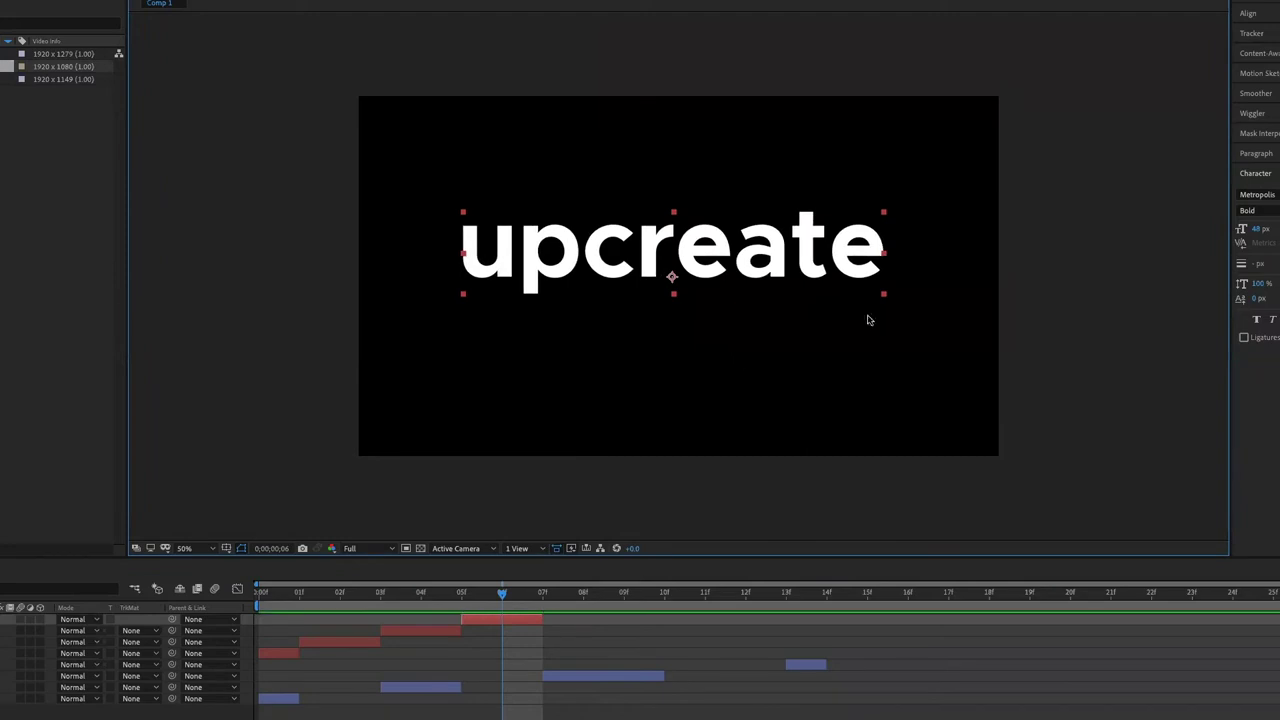
pyautogui.click(260, 586)
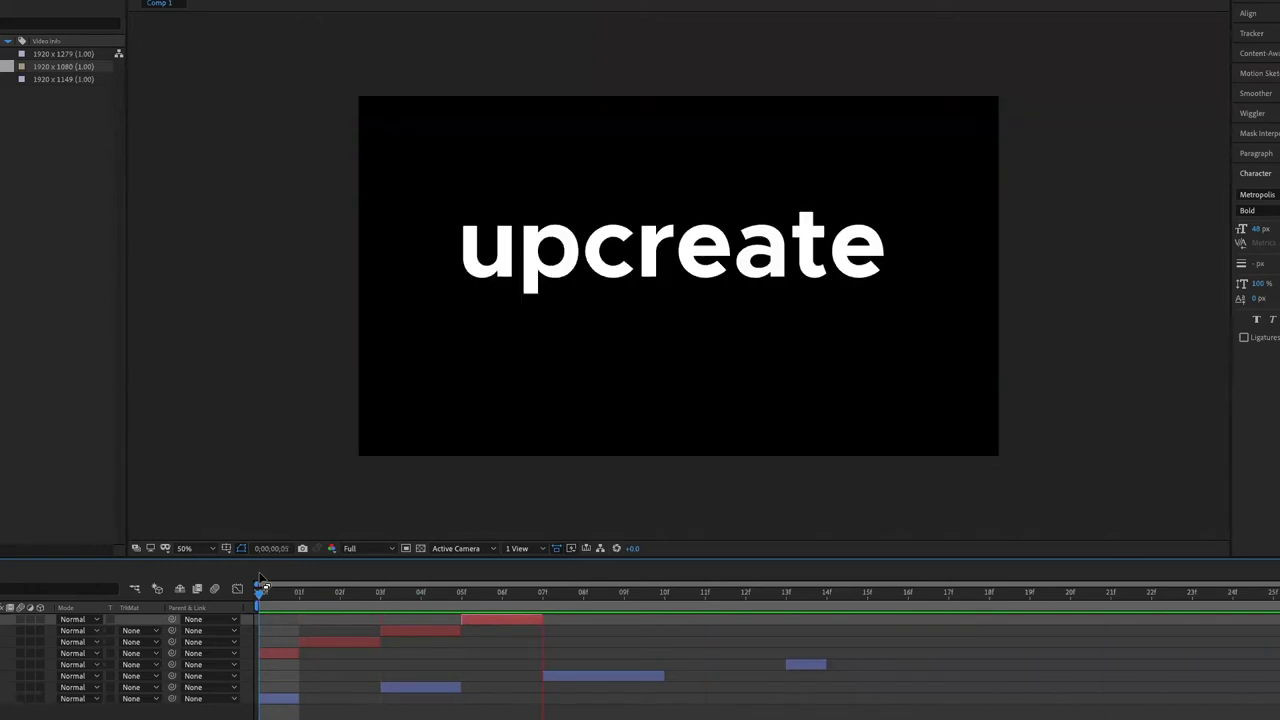
pyautogui.click(483, 598)
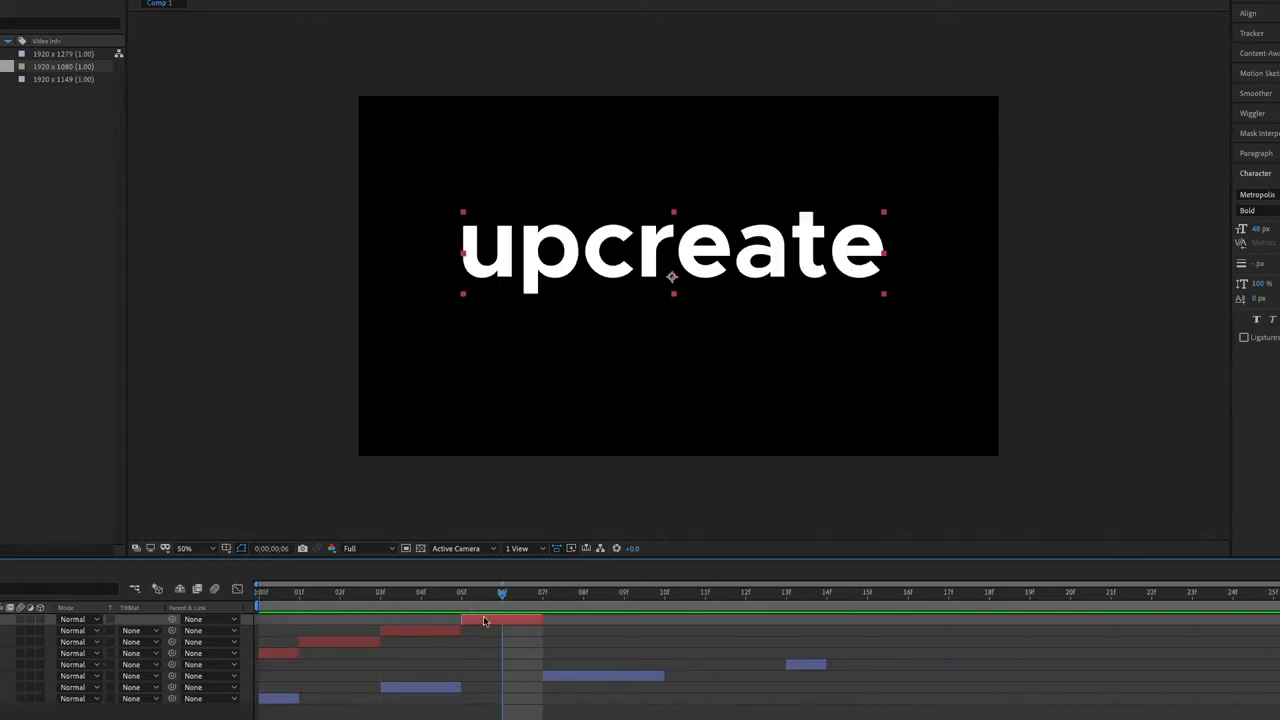
# Step: Add another copy two frames later, around frame 8, and select its text
pyautogui.hotkey('ctrl', 'd')
pyautogui.moveTo(483, 621); pyautogui.dragTo(672, 621)
pyautogui.click(570, 596)
pyautogui.press('pagedown')
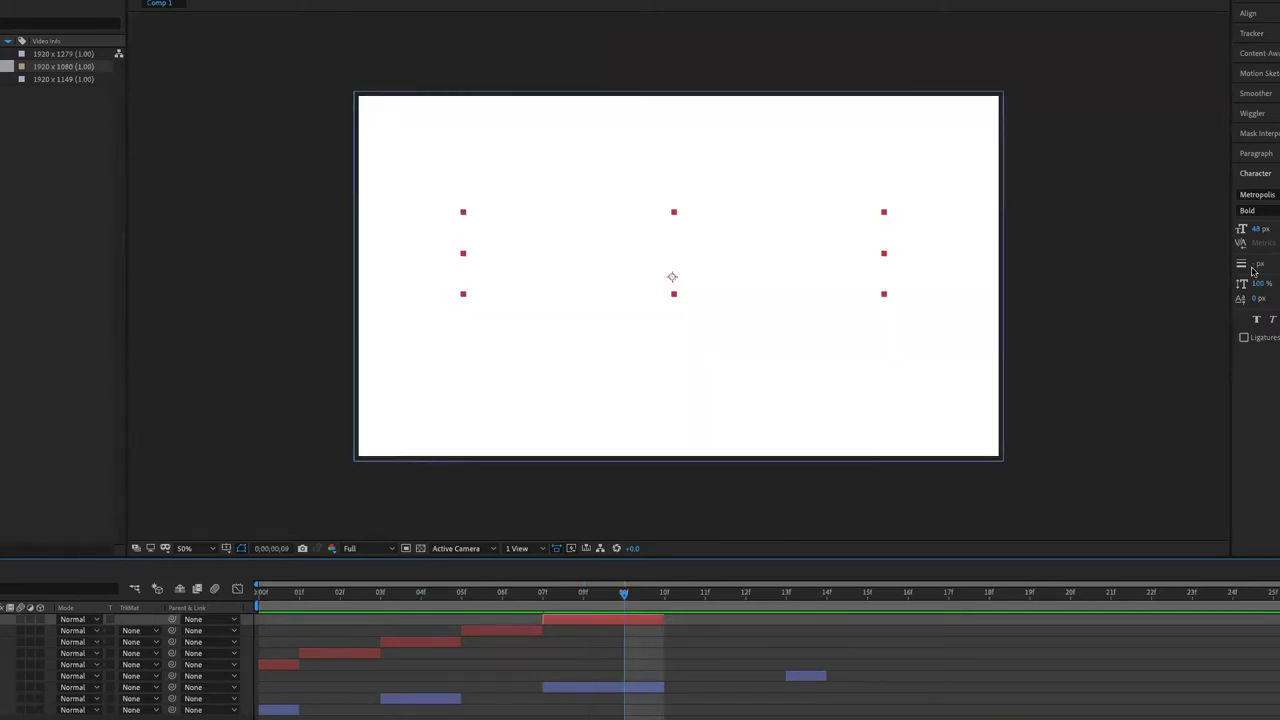
pyautogui.write('upcreate')
pyautogui.click(912, 307)
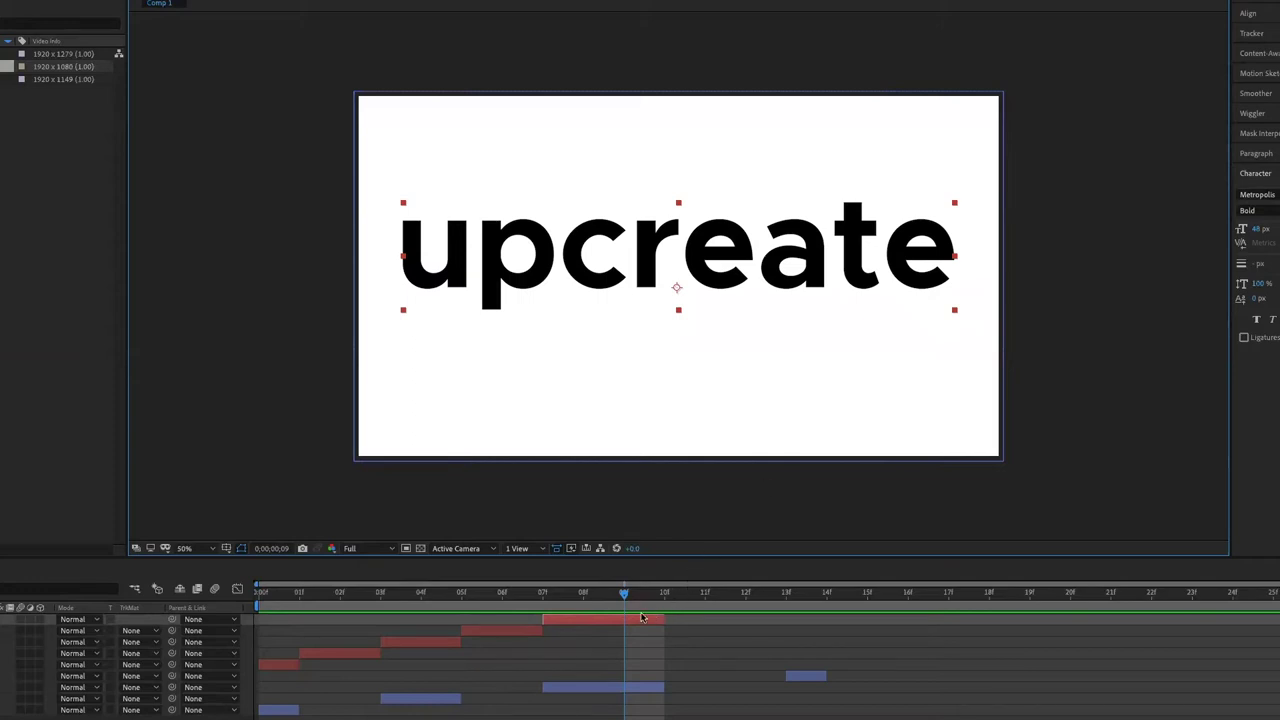
# Step: Add a final later copy, nudge its large text lower, and preview the sequence
pyautogui.hotkey('ctrl', 'd')
pyautogui.moveTo(636, 621)
pyautogui.mouseDown()
pyautogui.moveTo(781, 623)
pyautogui.moveTo(740, 622)
pyautogui.mouseUp()
pyautogui.click(704, 596)
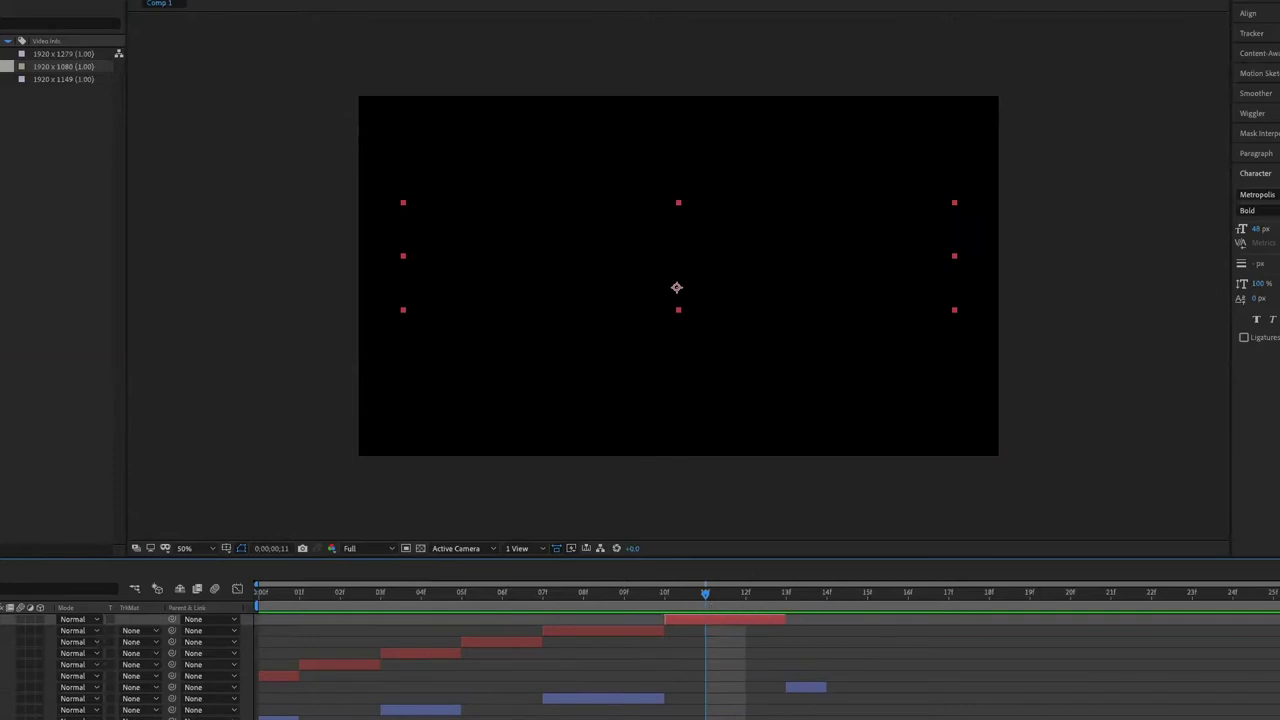
pyautogui.moveTo(907, 287); pyautogui.dragTo(907, 295)
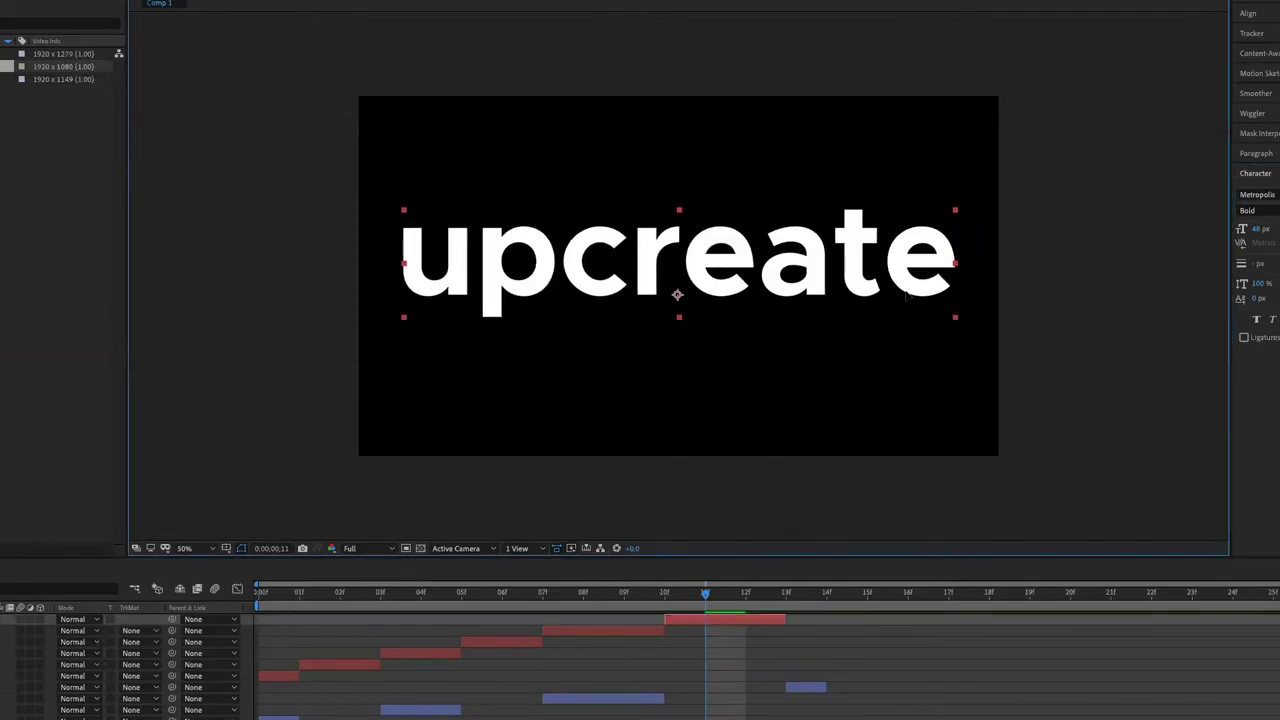
pyautogui.click(805, 595)
pyautogui.press('space')
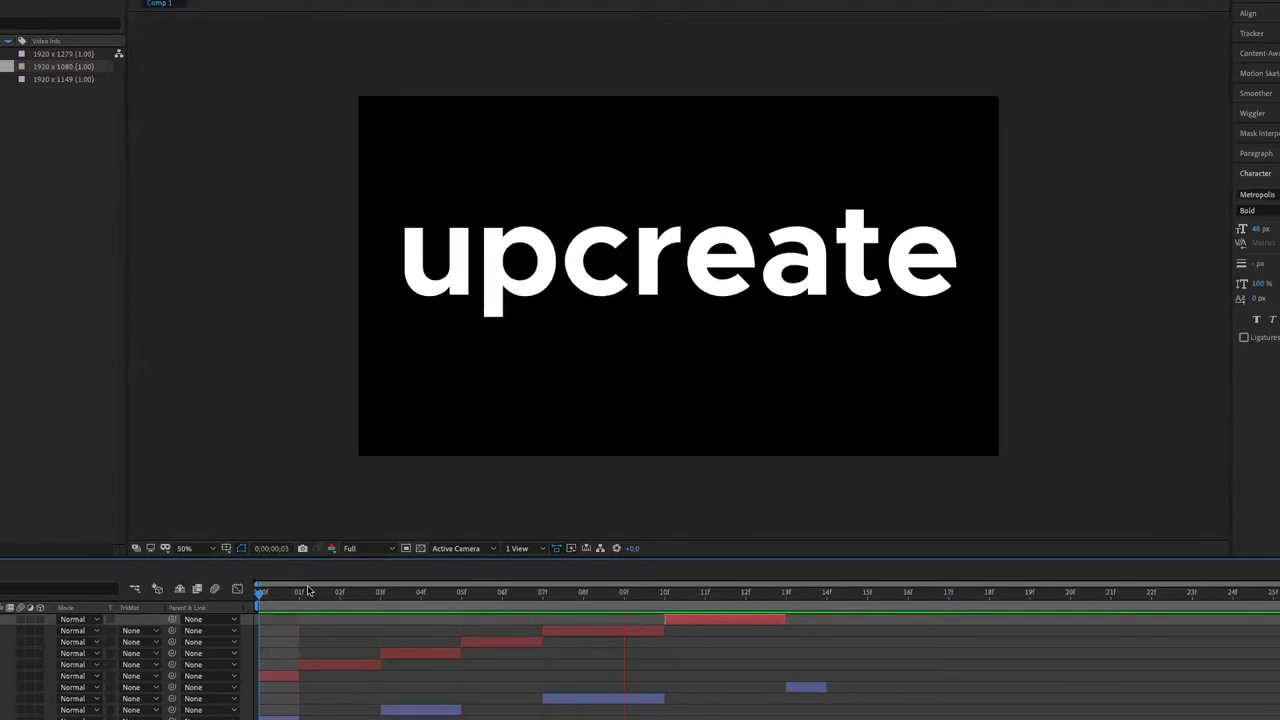
pyautogui.click(342, 597)
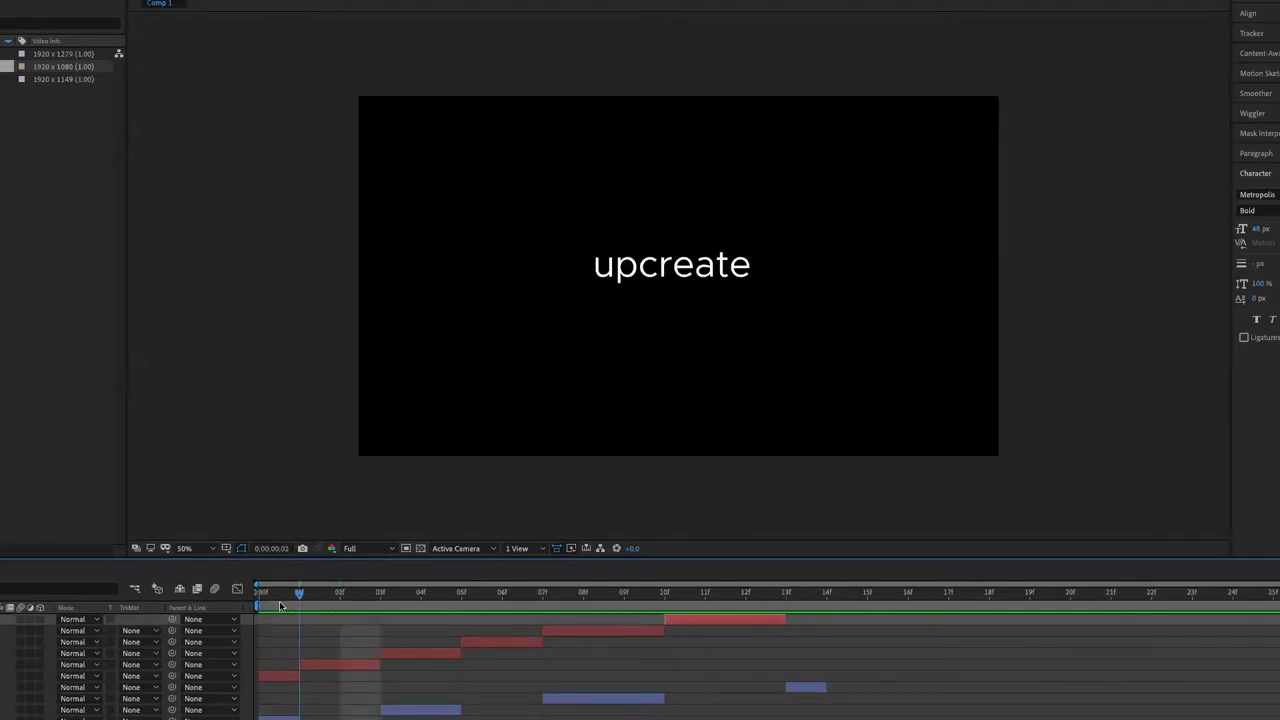
pyautogui.click(275, 600)
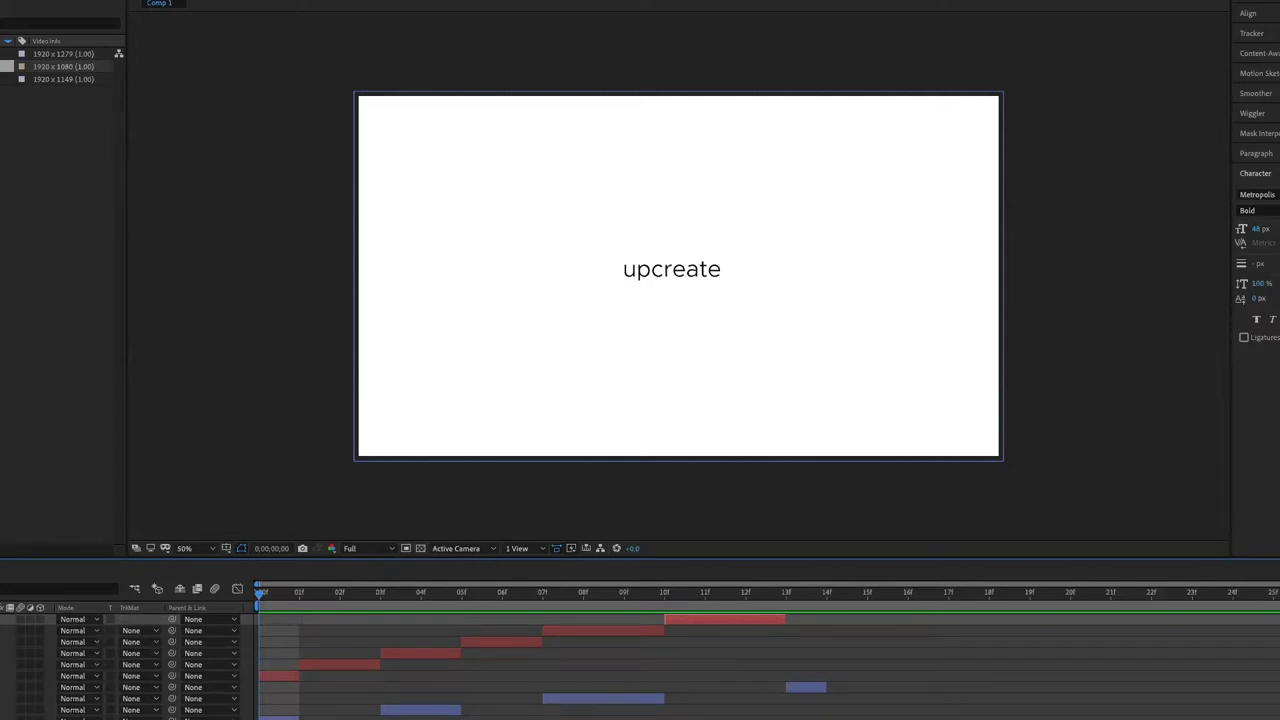
pyautogui.click(330, 664)
pyautogui.click(325, 597)
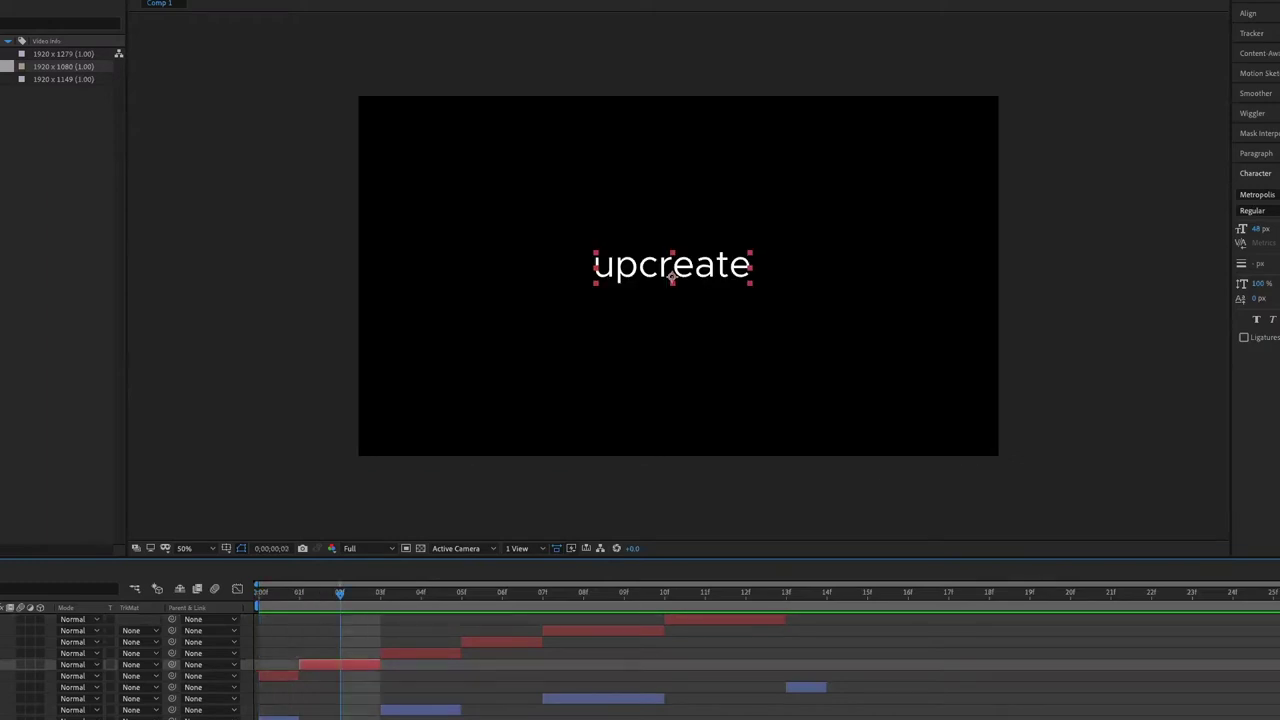
pyautogui.press('u')
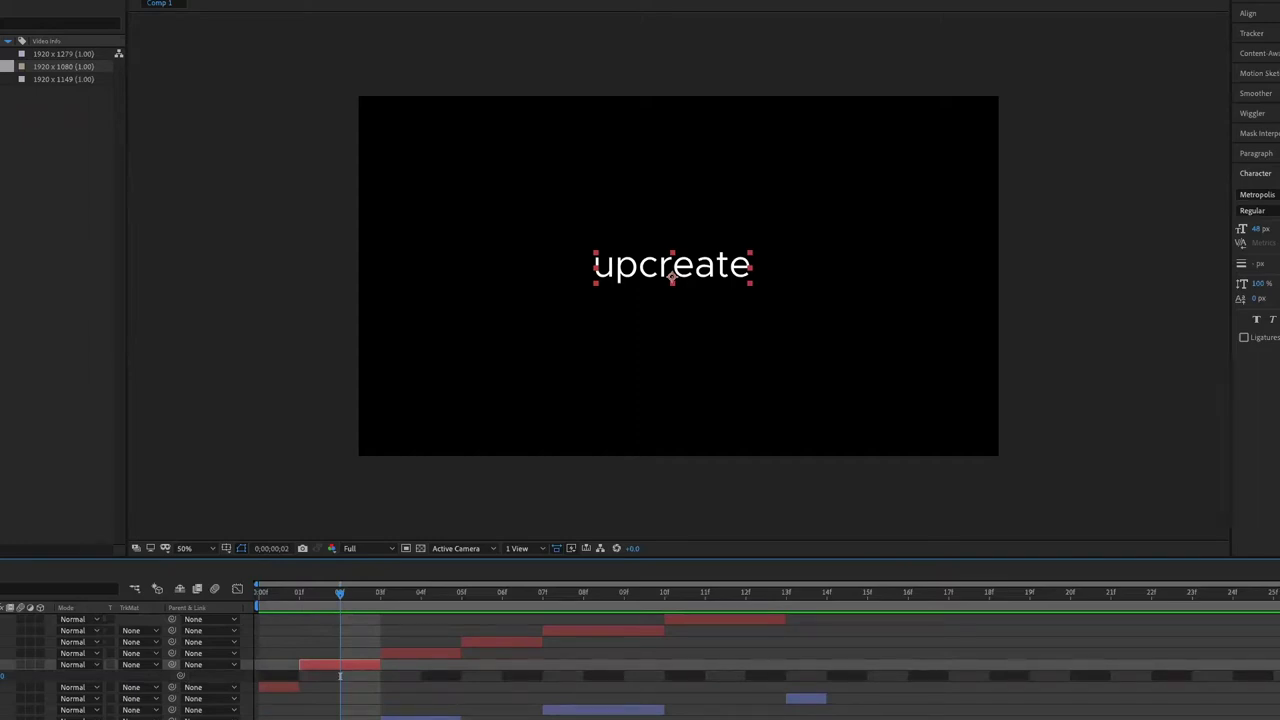
# Step: Tilt the upcreate text about 15° clockwise at frame 2
pyautogui.press('u')
pyautogui.press('u')
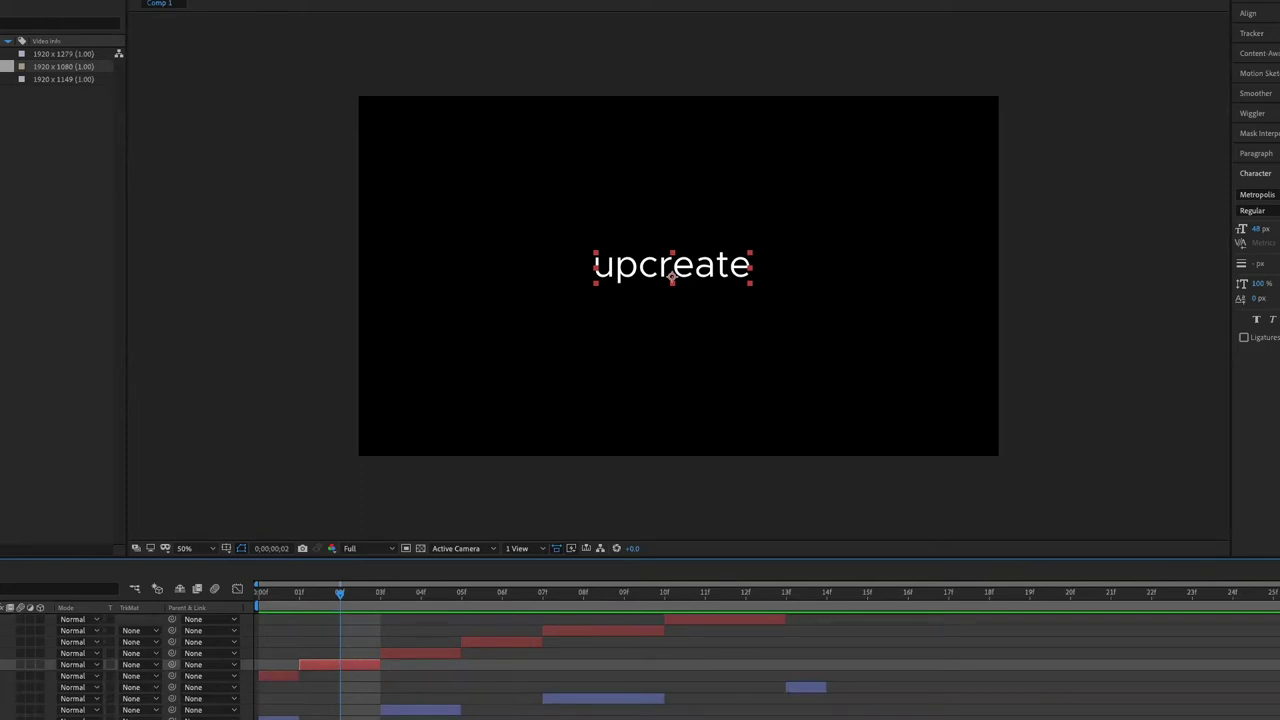
pyautogui.press('u')
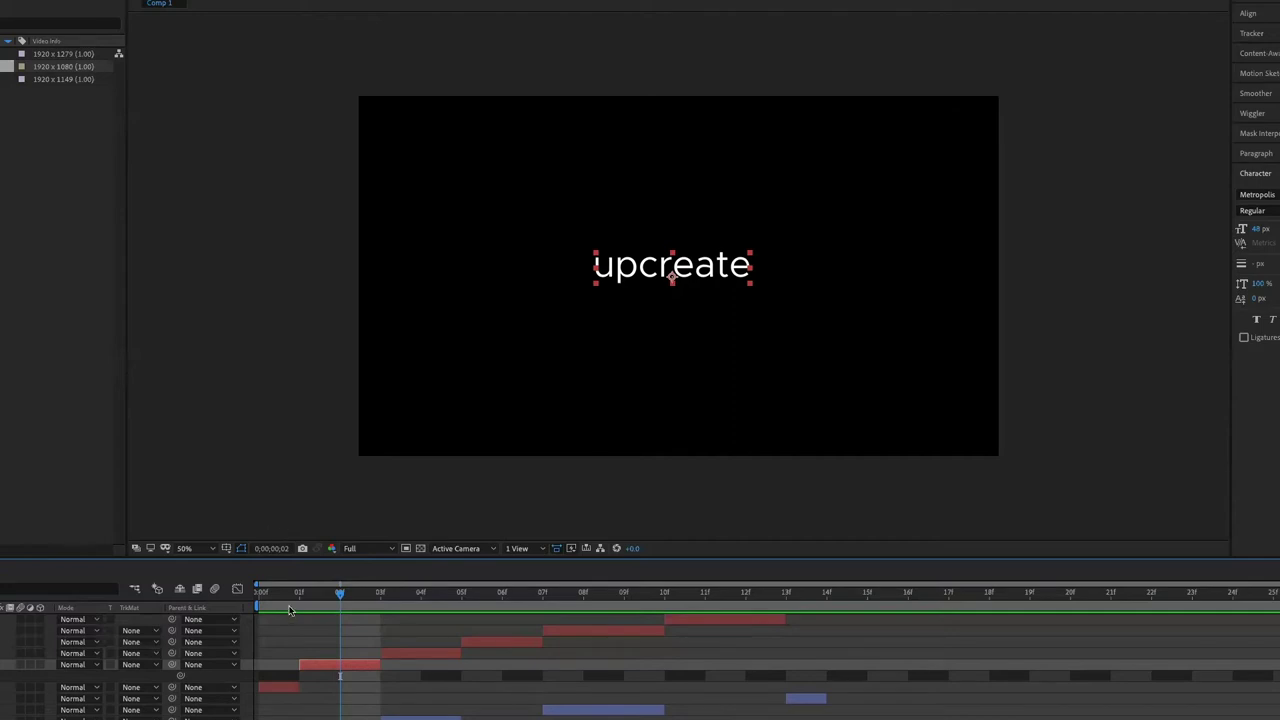
pyautogui.click(277, 605)
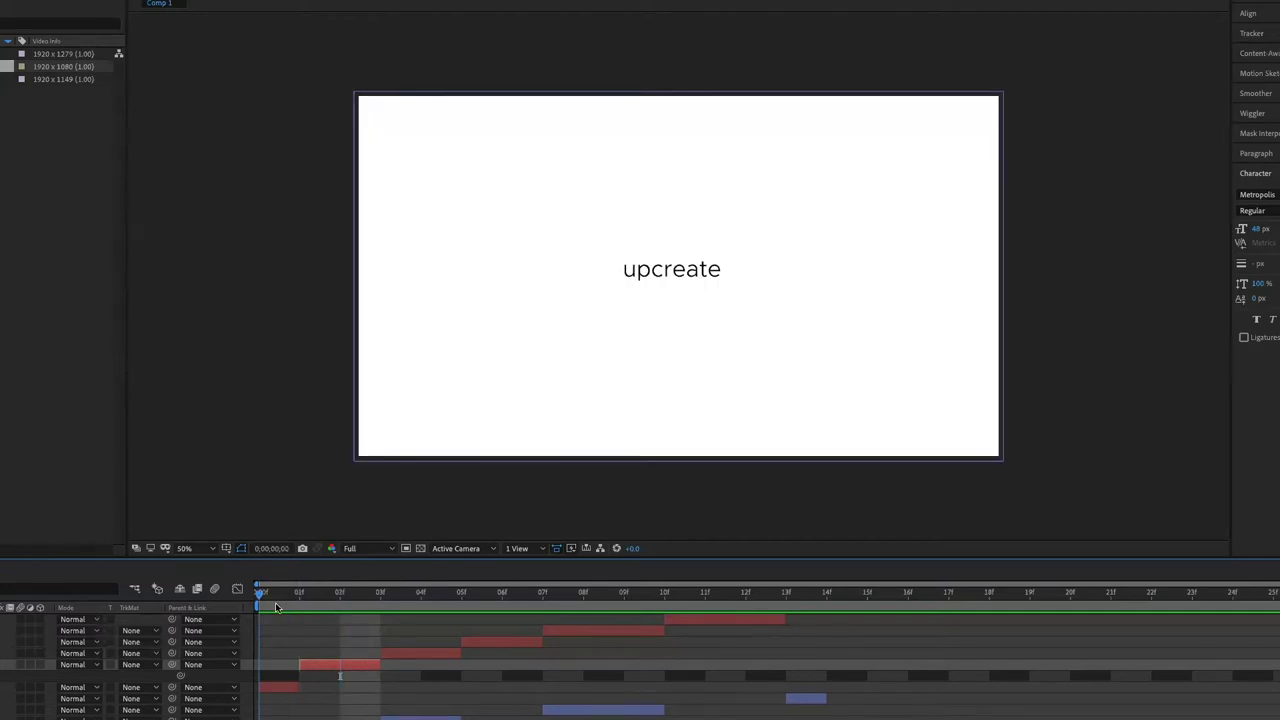
pyautogui.moveTo(277, 607); pyautogui.dragTo(338, 606)
pyautogui.press('KP_Add')
pyautogui.press('KP_Add')
pyautogui.press('KP_Add')
pyautogui.press('KP_Add')
pyautogui.press('KP_Add')
pyautogui.press('KP_Add')
pyautogui.press('KP_Add')
pyautogui.press('KP_Add')
pyautogui.press('KP_Add')
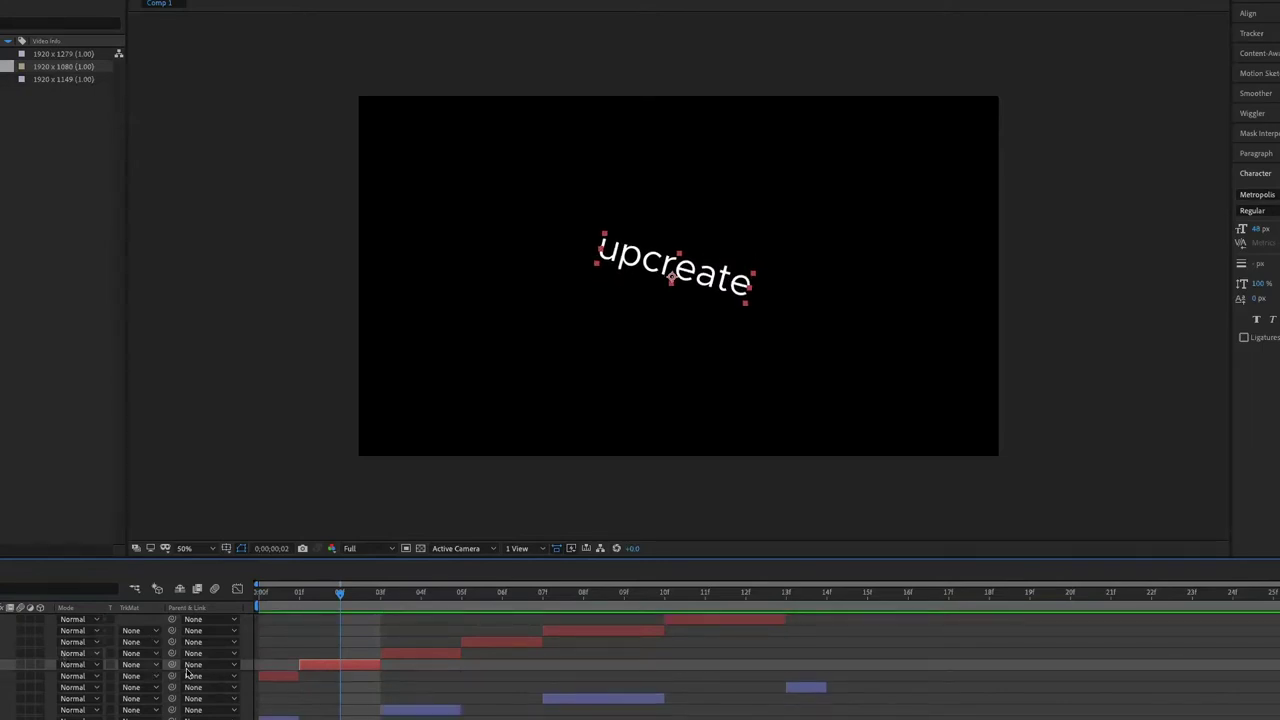
# Step: Show rotation on the copies at frames 4 and 6 and tilt the text down to the right
pyautogui.click(437, 657)
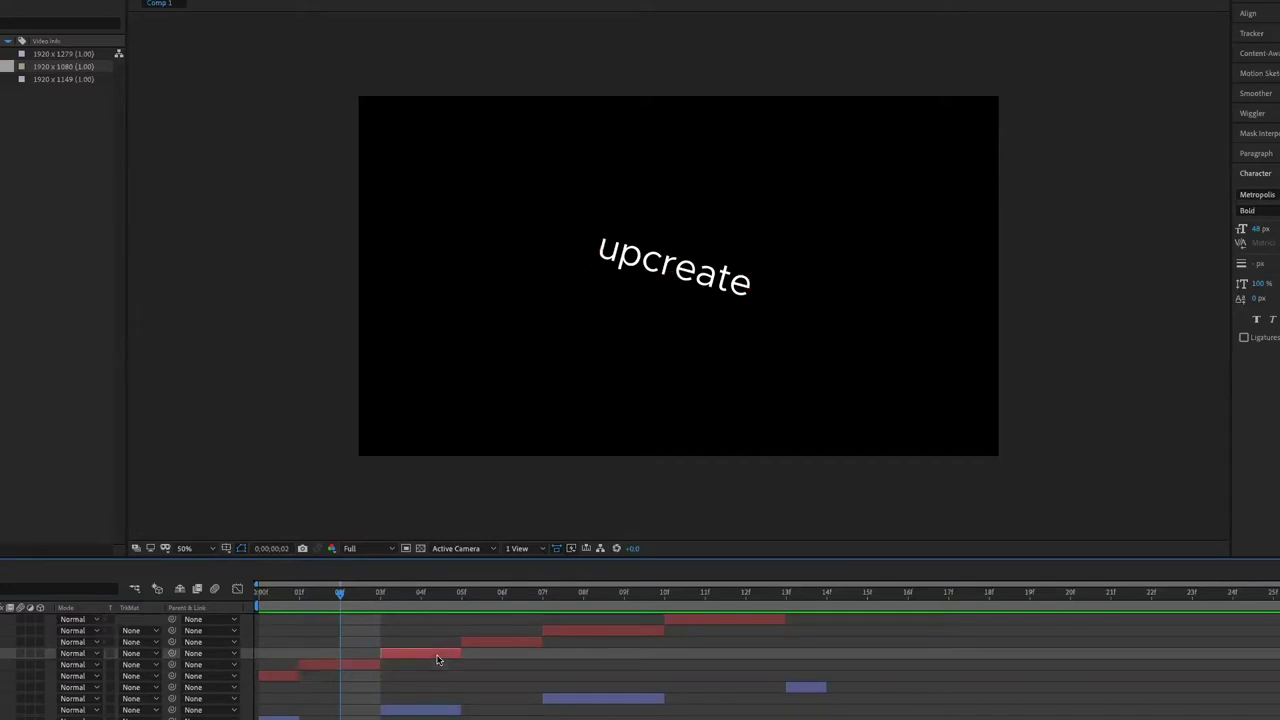
pyautogui.click(422, 597)
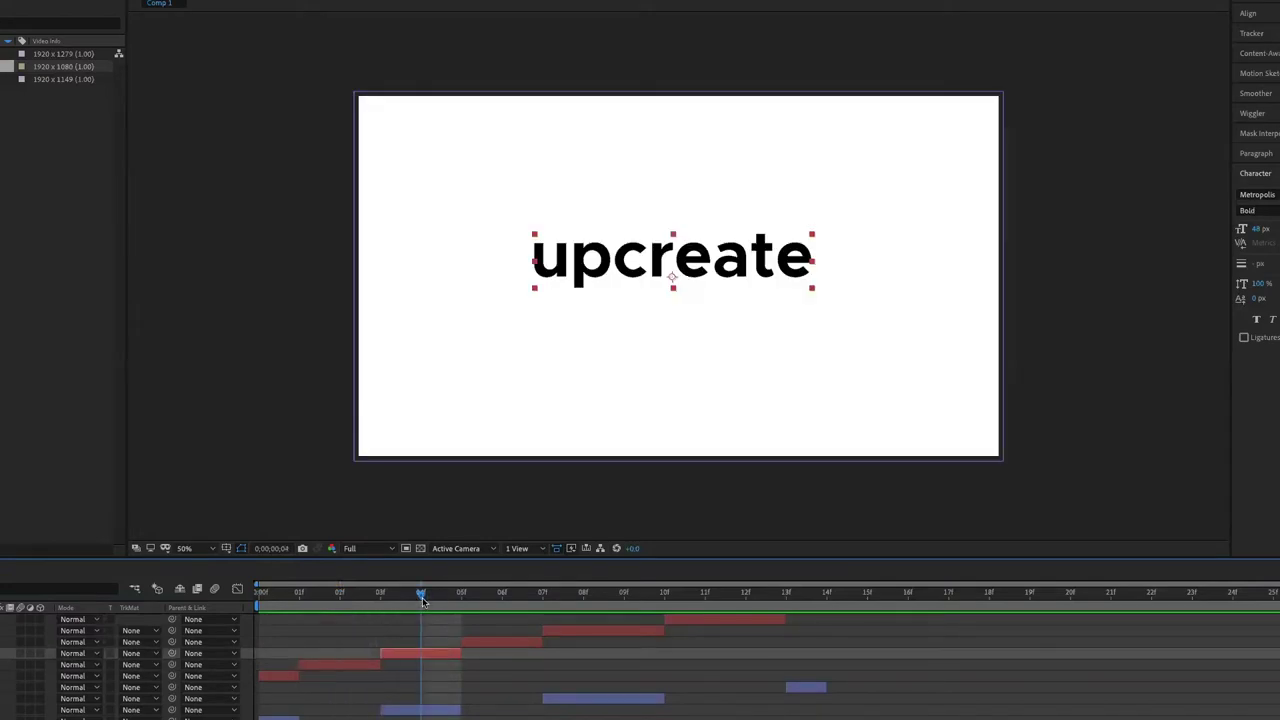
pyautogui.press('u')
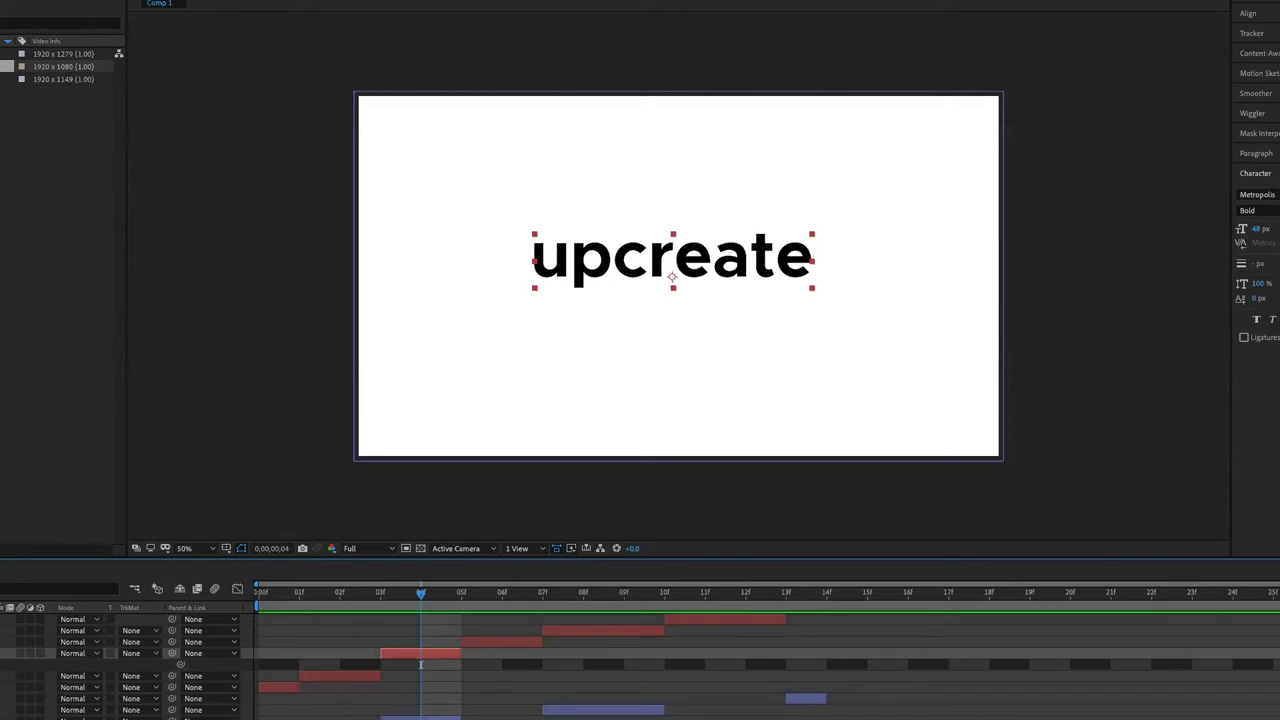
pyautogui.click(502, 597)
pyautogui.click(495, 642)
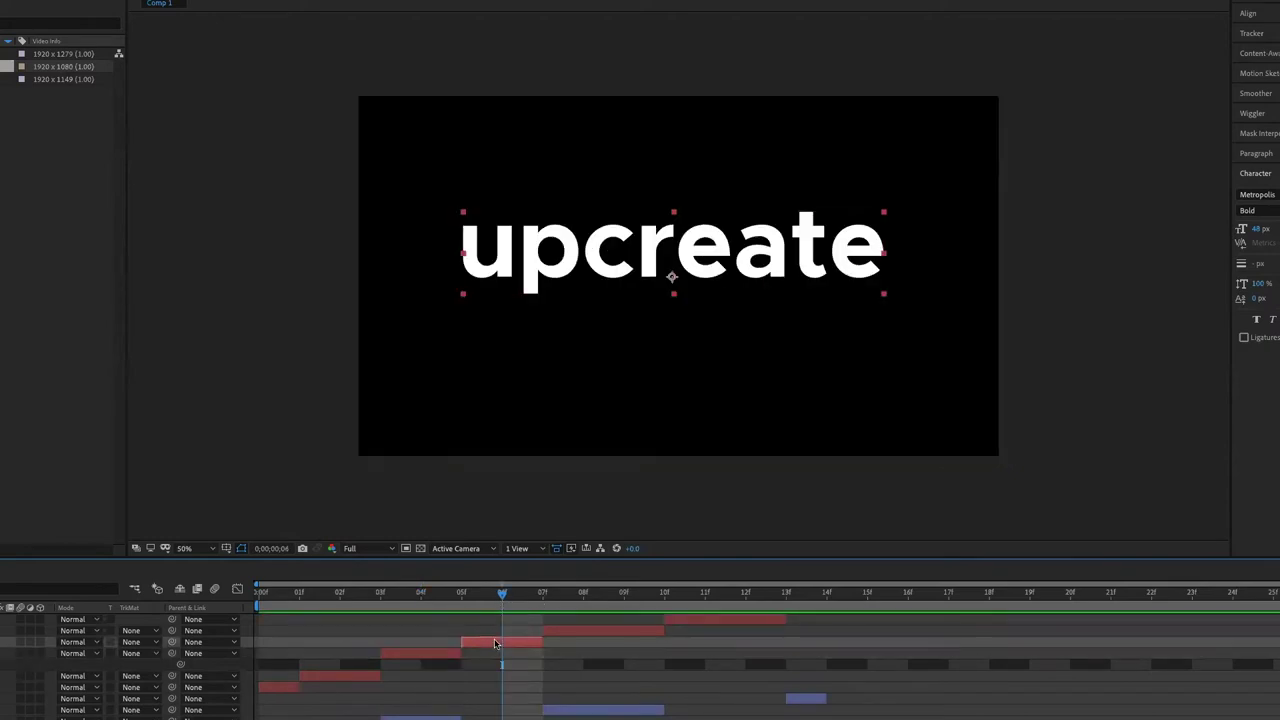
pyautogui.press('u')
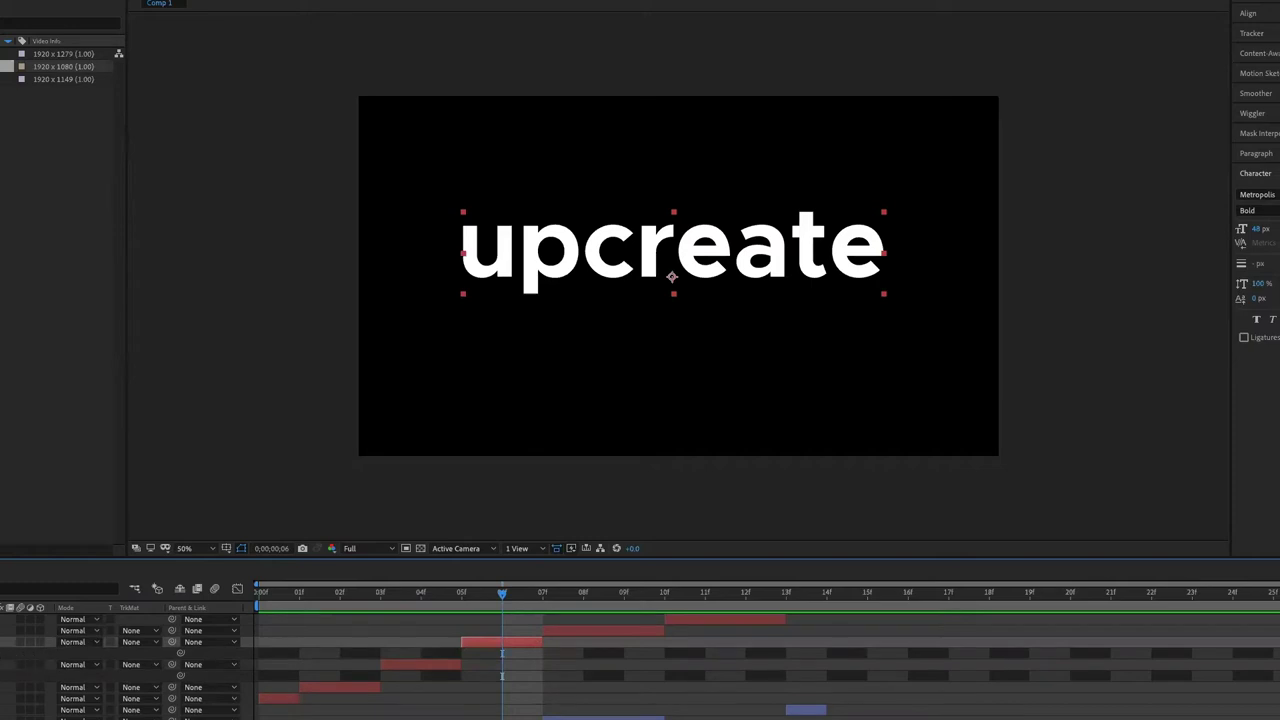
pyautogui.moveTo(502, 592); pyautogui.dragTo(601, 597)
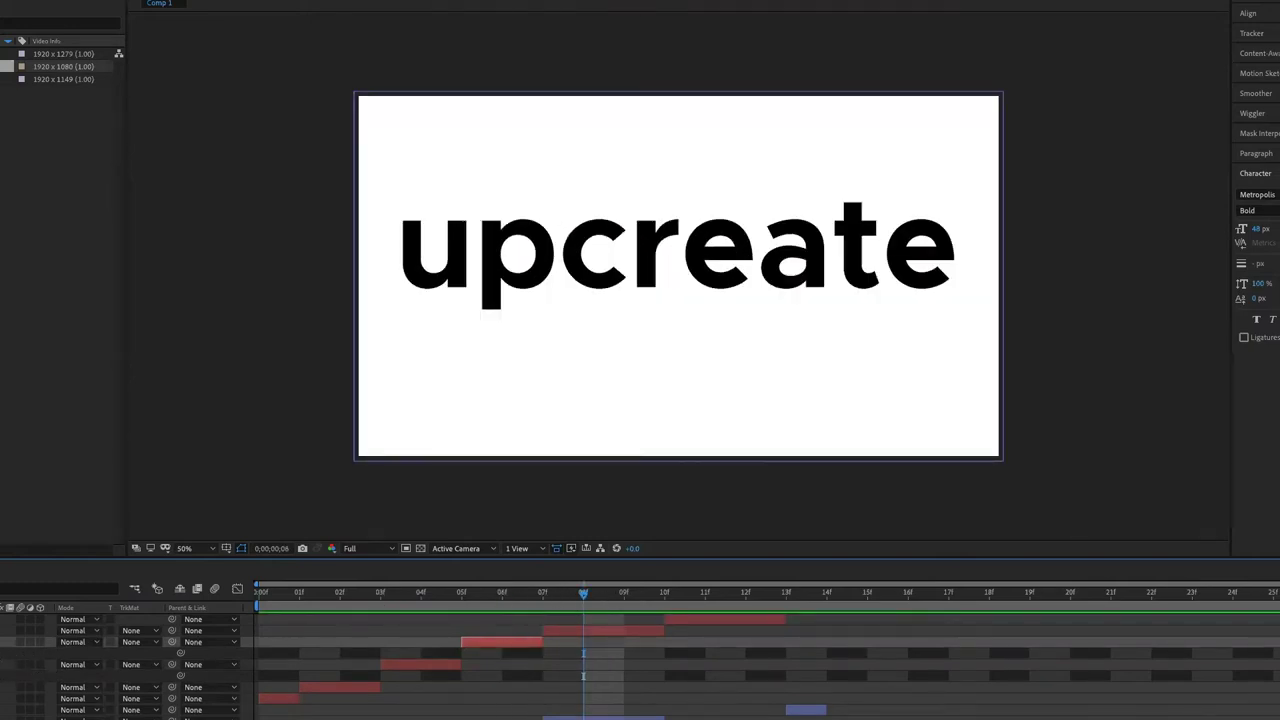
# Step: Tilt the black upcreate text counter-clockwise and the white text about 25° clockwise
pyautogui.click(676, 287)
pyautogui.press('r')
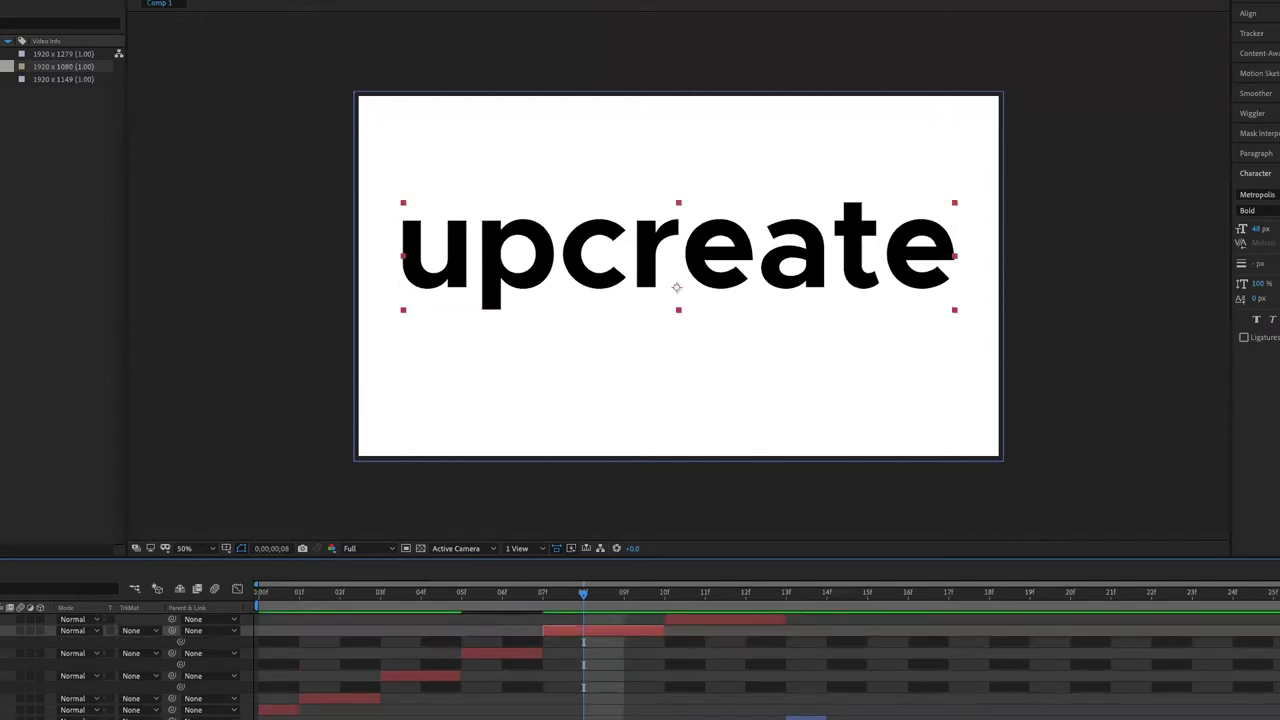
pyautogui.moveTo(676, 287); pyautogui.dragTo(640, 250)
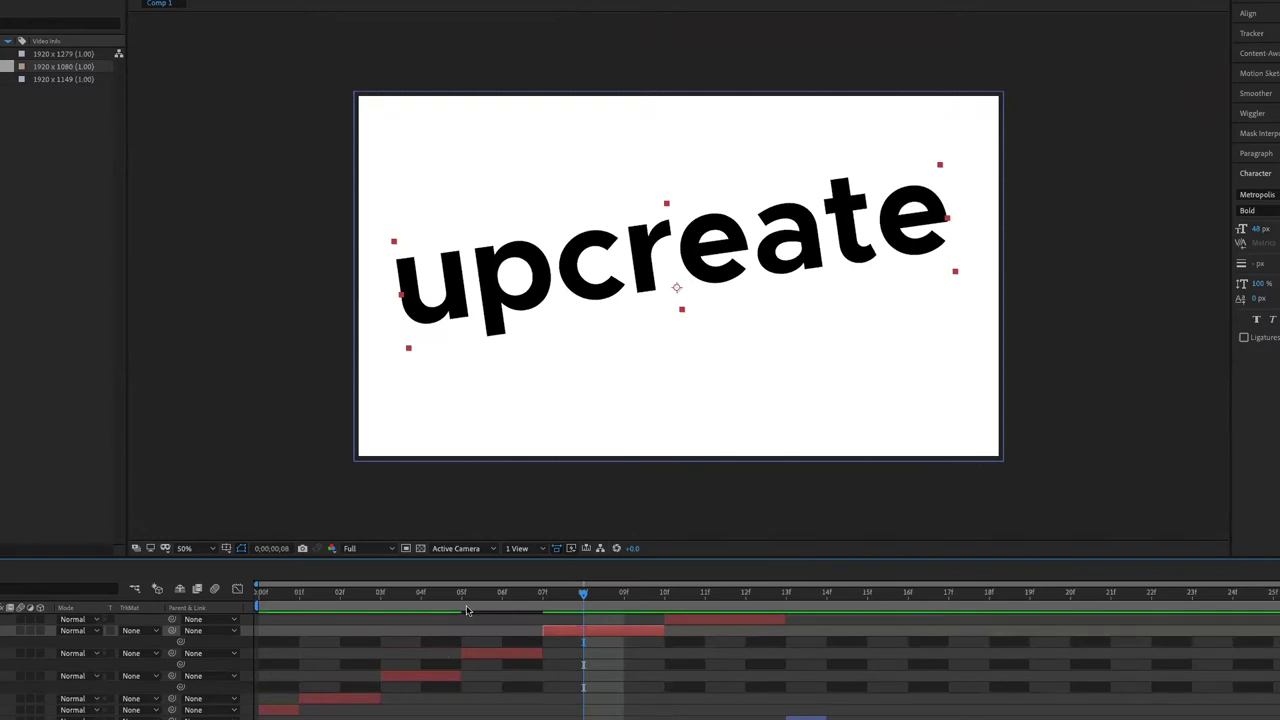
pyautogui.click(488, 603)
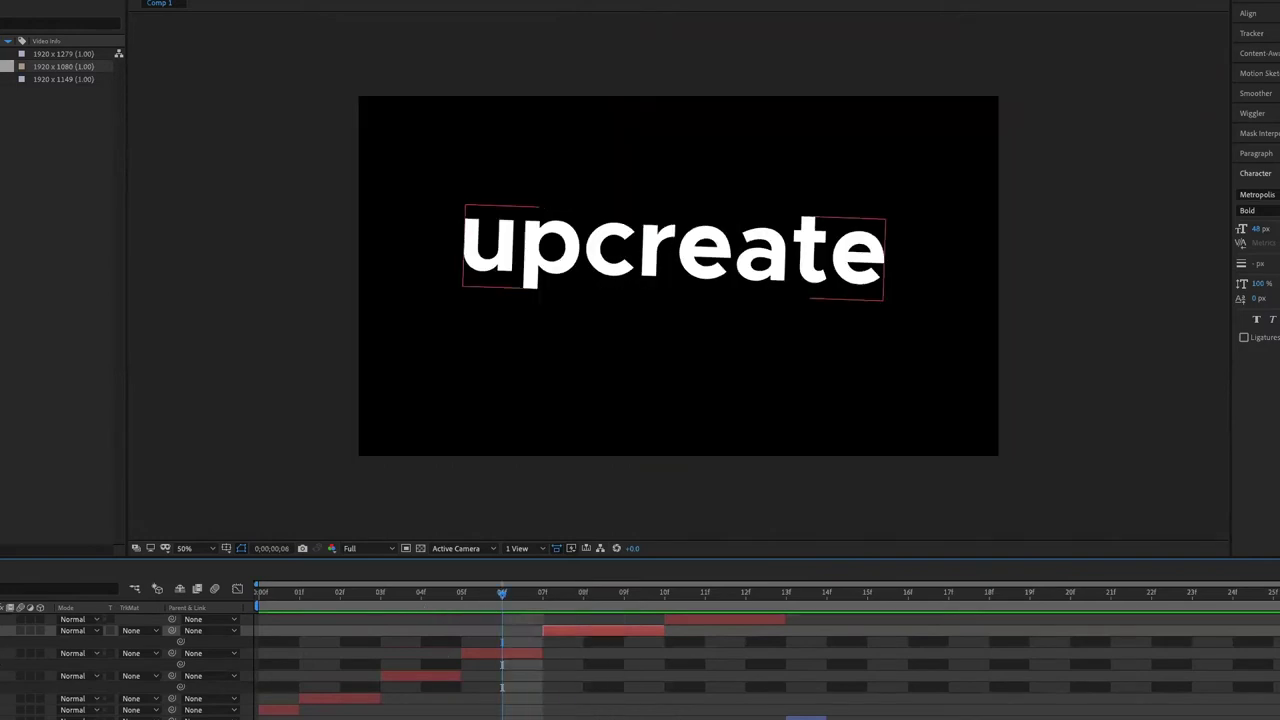
pyautogui.moveTo(640, 250); pyautogui.dragTo(672, 276)
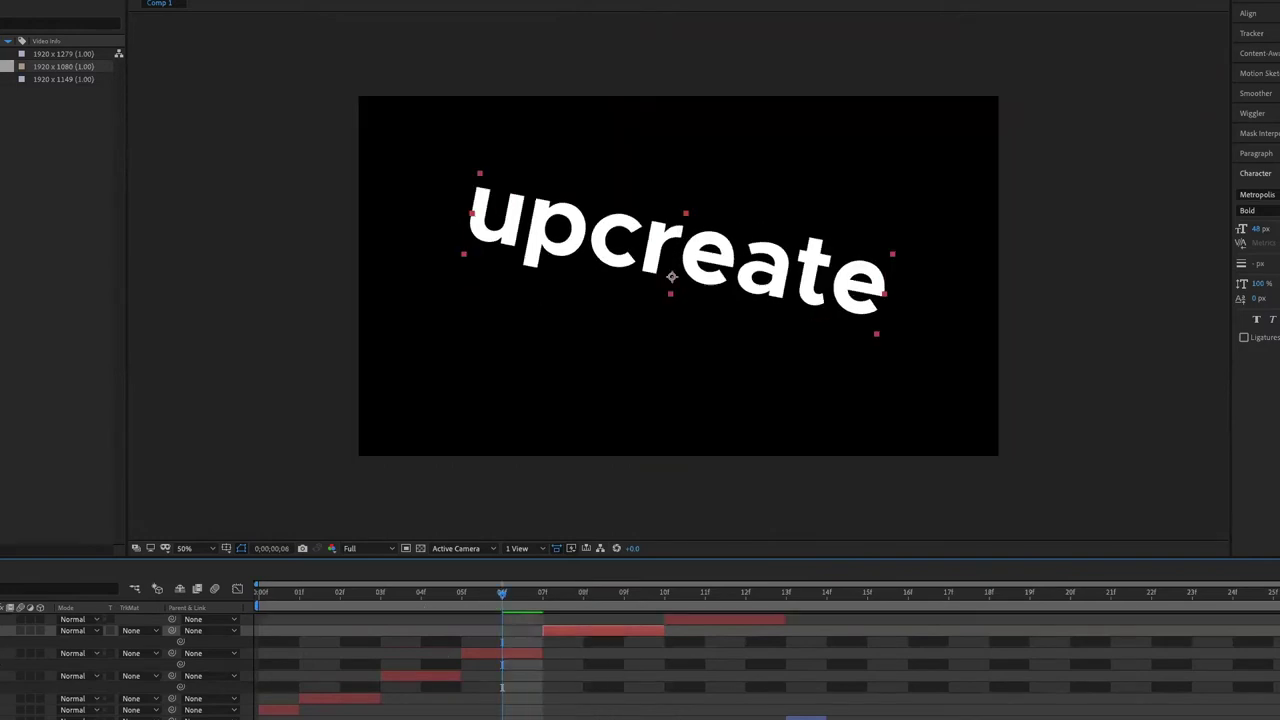
# Step: Start recolouring the top upcreate layer at frame 11, shifting the hue toward green
pyautogui.click(705, 598)
pyautogui.click(716, 622)
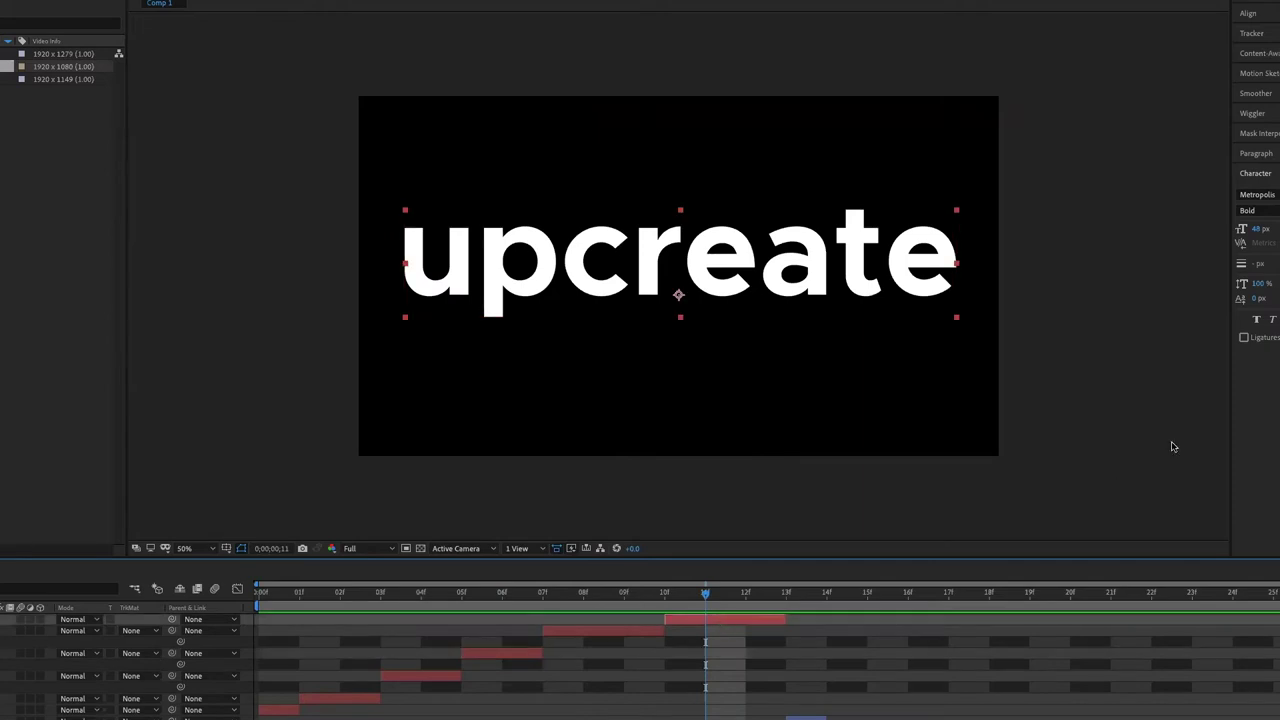
pyautogui.click(1246, 304)
pyautogui.moveTo(1146, 457)
pyautogui.mouseDown()
pyautogui.moveTo(1148, 505)
pyautogui.moveTo(1146, 492)
pyautogui.mouseUp()
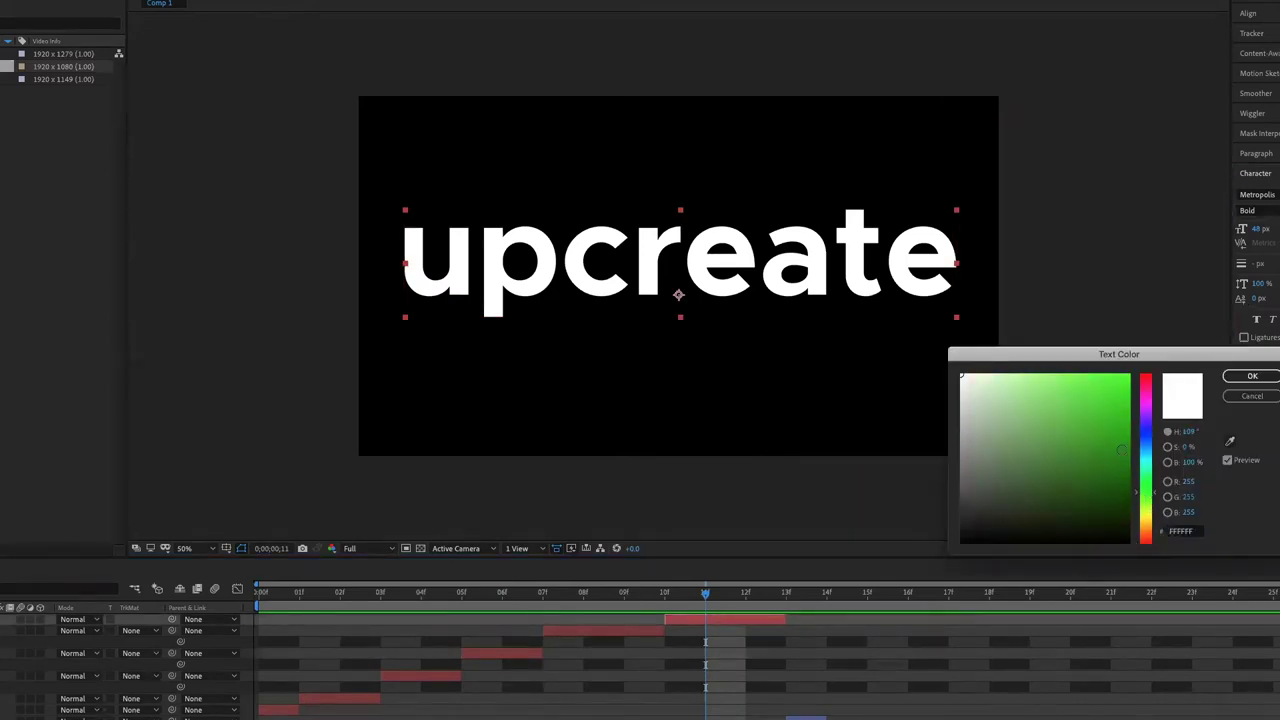
# Step: Set the top upcreate text to green and preview the animation from frame 0
pyautogui.click(1123, 442)
pyautogui.click(1256, 376)
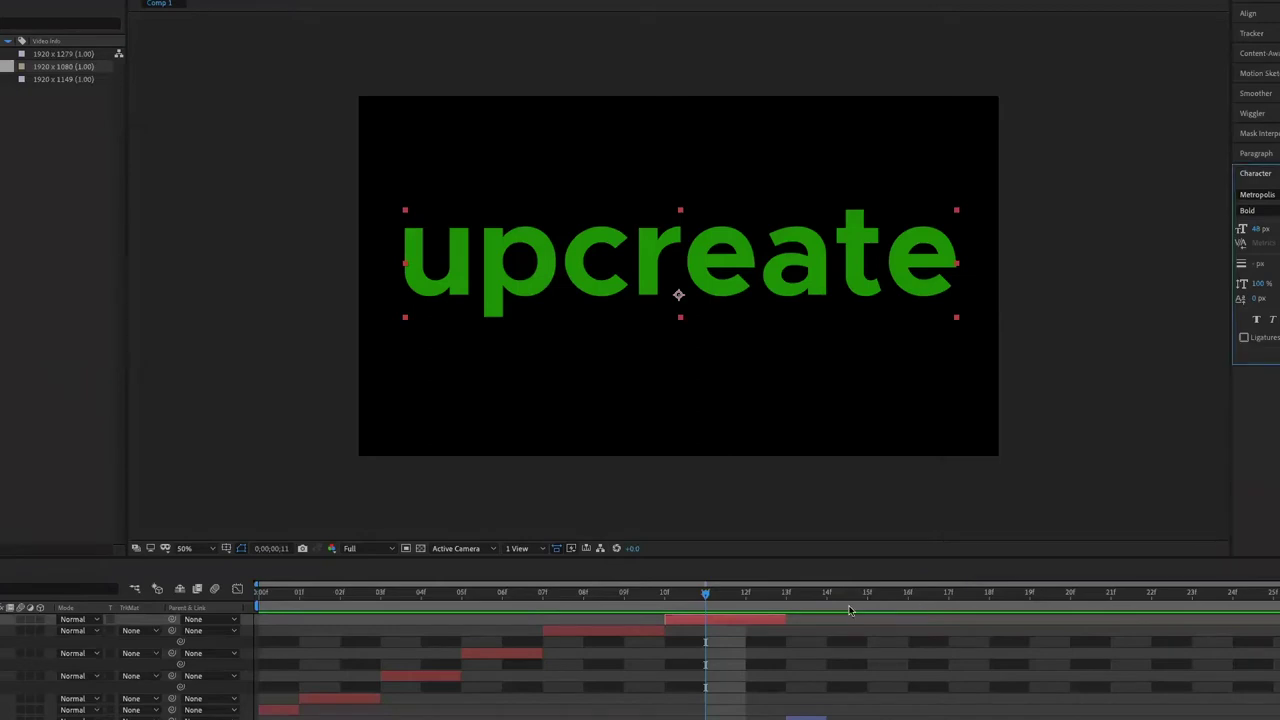
pyautogui.click(818, 596)
pyautogui.moveTo(806, 606); pyautogui.dragTo(260, 638)
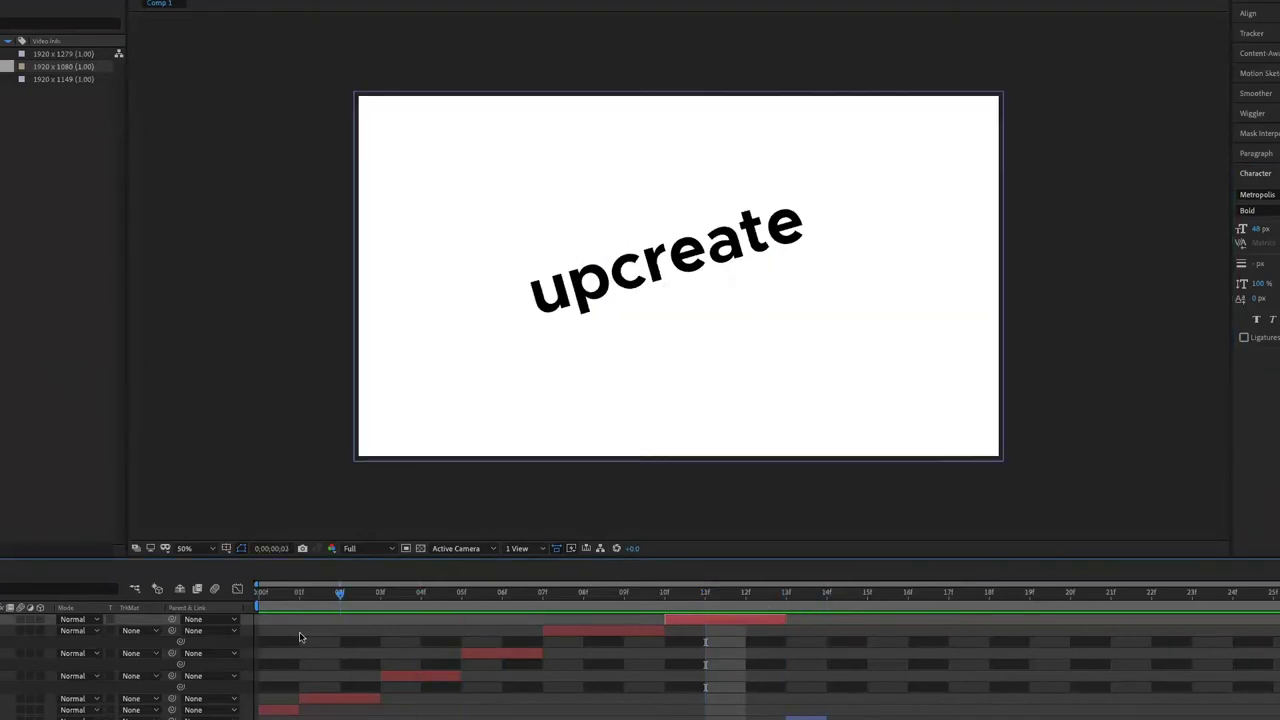
pyautogui.click(336, 388)
pyautogui.press('space')
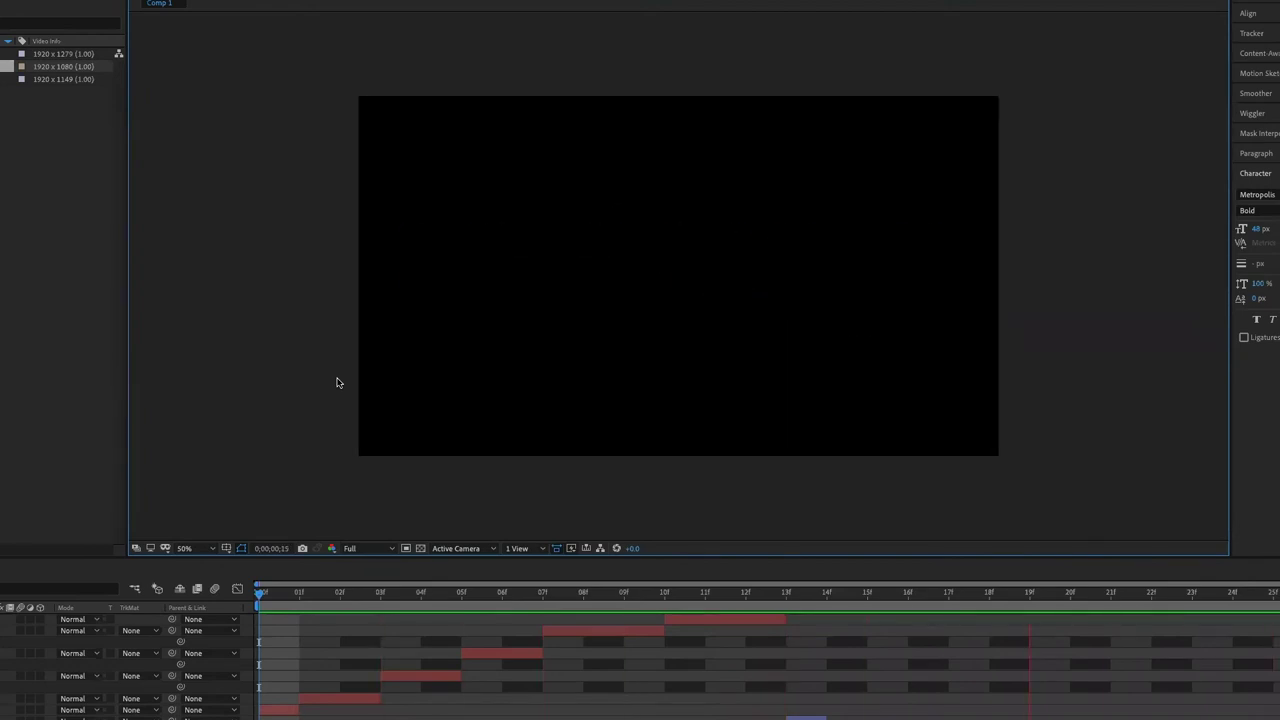
# Step: Create a new composition, Comp 2, with a duration of 0;00;02;15
pyautogui.rightClick(14, 352)
pyautogui.click(35, 277)
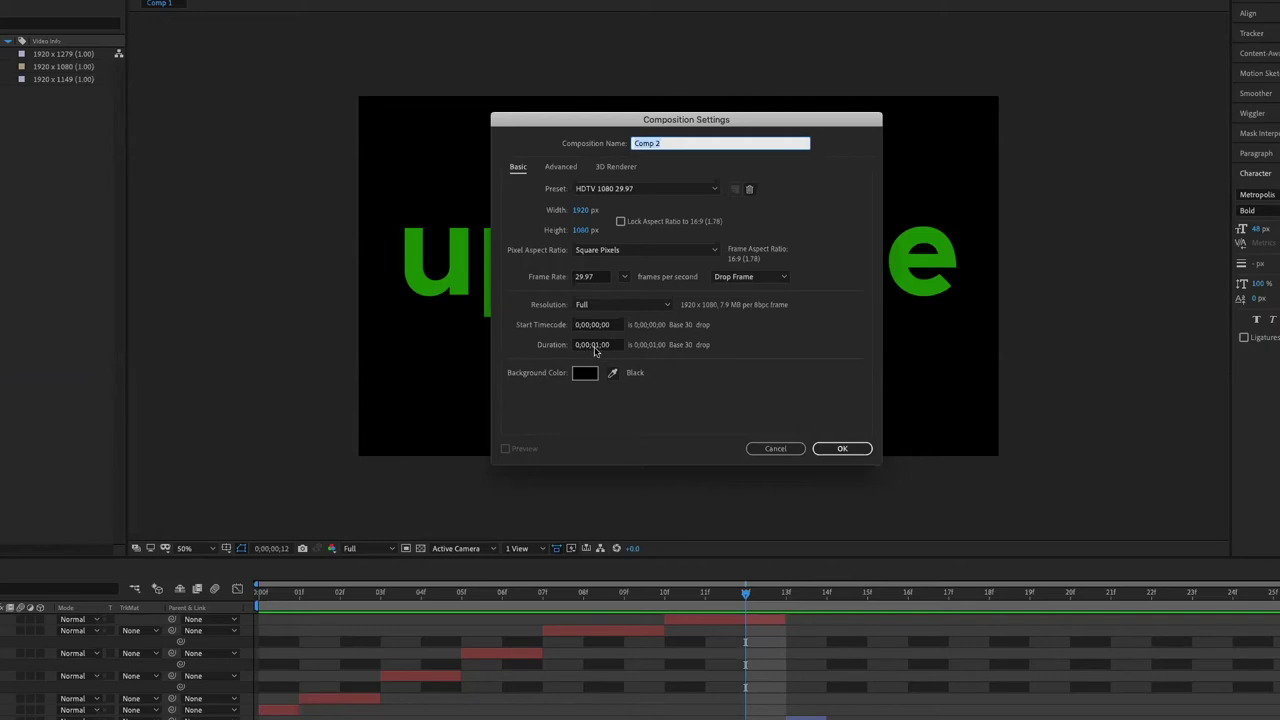
pyautogui.click(599, 354)
pyautogui.write('215')
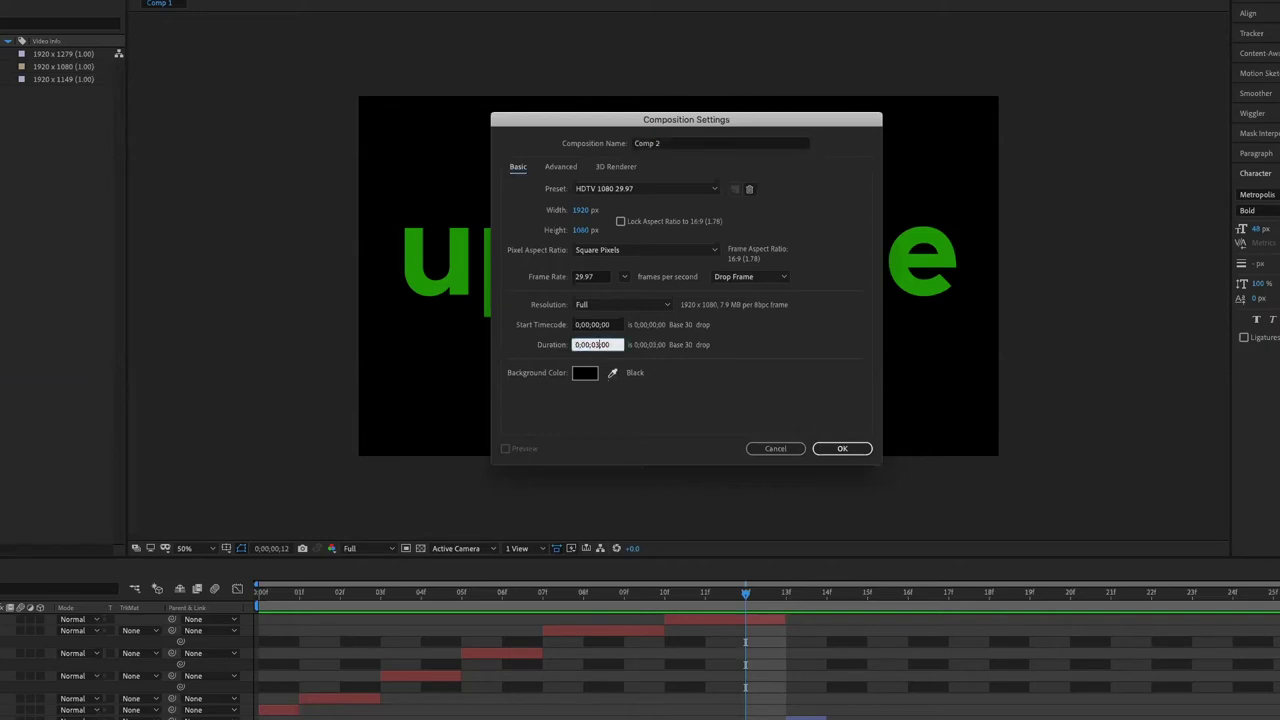
pyautogui.press('Return')
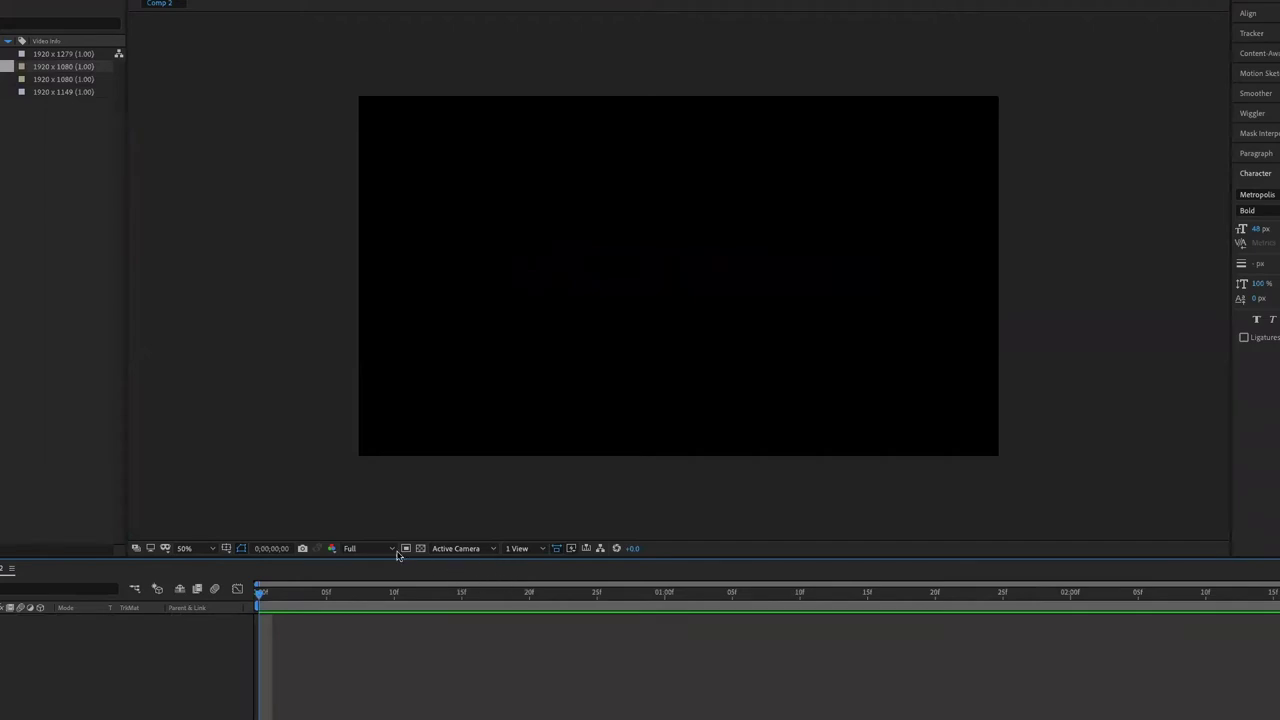
pyautogui.click(110, 412)
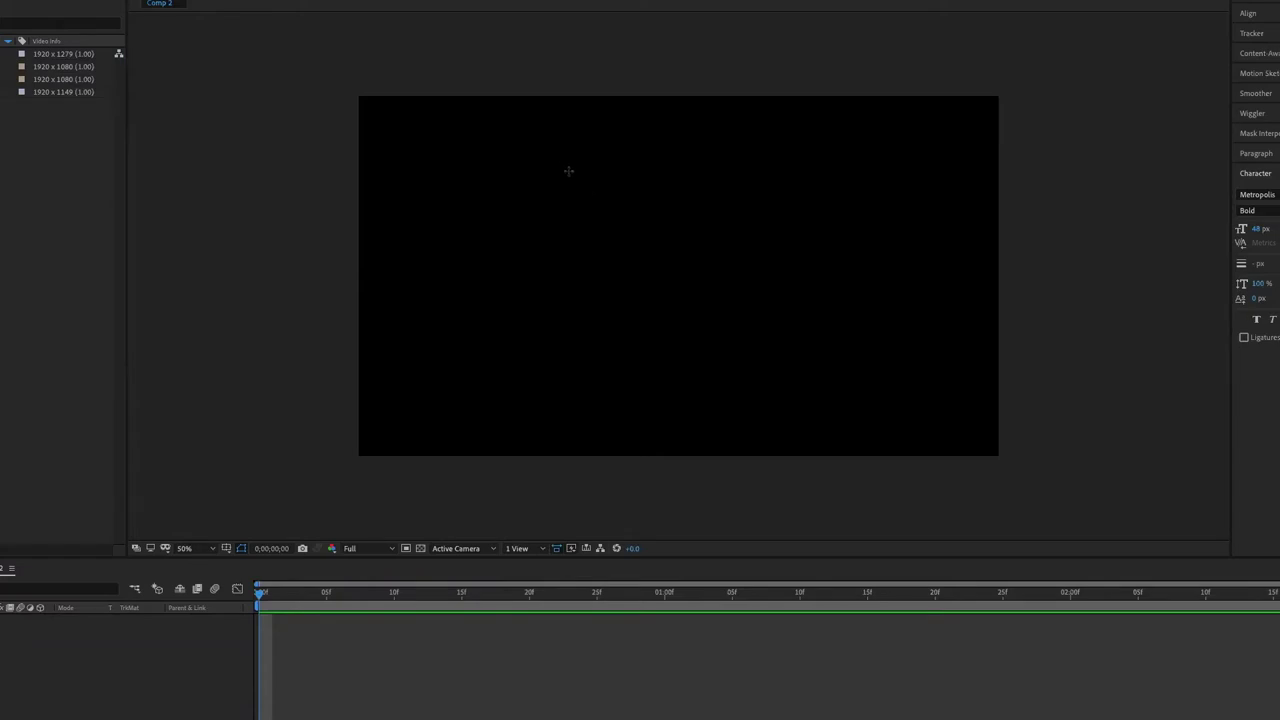
# Step: Draw a red square with a centred anchor point in Comp 2's top-left corner
pyautogui.moveTo(358, 92)
pyautogui.mouseDown()
pyautogui.moveTo(299, 267)
pyautogui.moveTo(236, 198)
pyautogui.mouseUp()
pyautogui.hotkey('ctrl', 'alt', 'Home')
pyautogui.moveTo(322, 190); pyautogui.dragTo(450, 197)
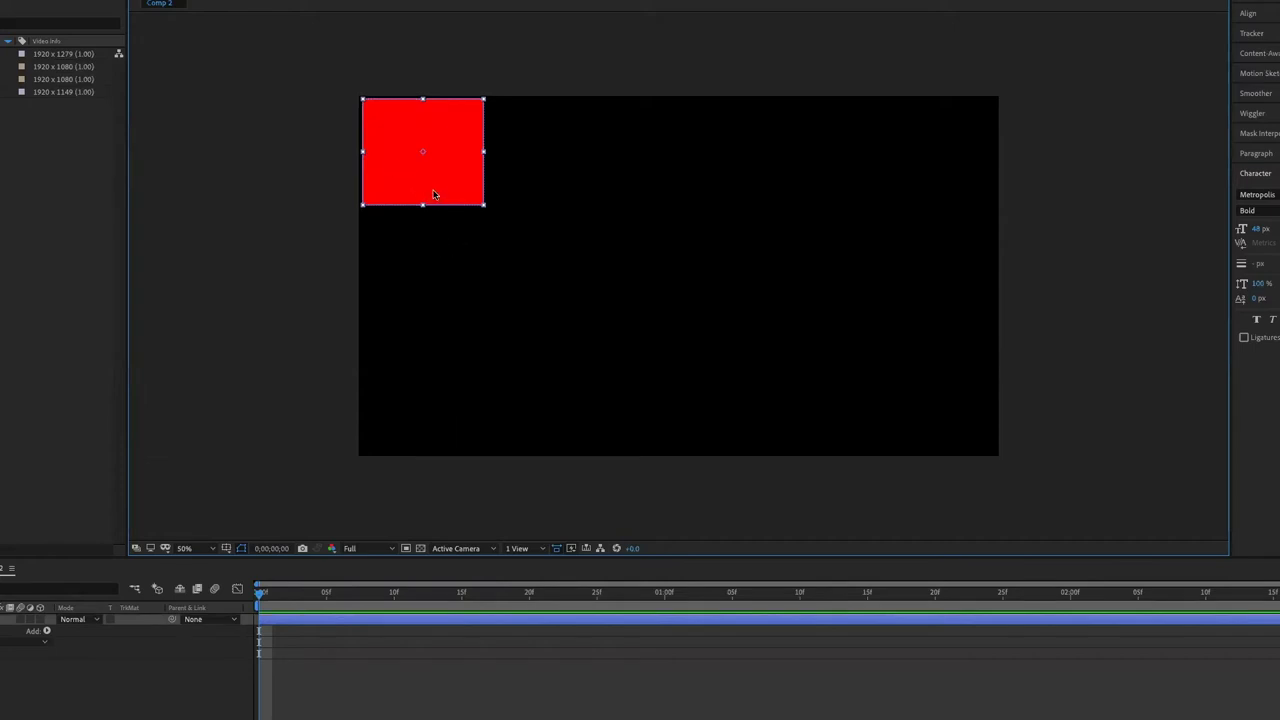
pyautogui.press('Down')
pyautogui.press('Down')
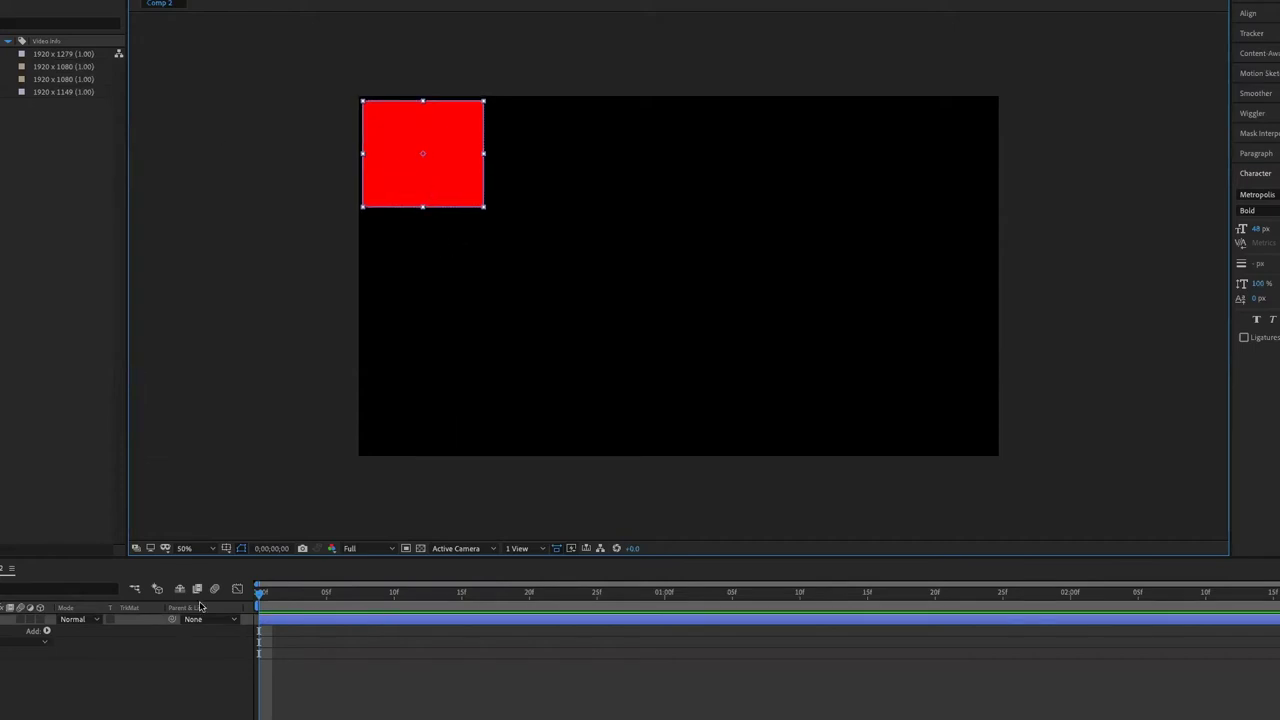
pyautogui.press('p')
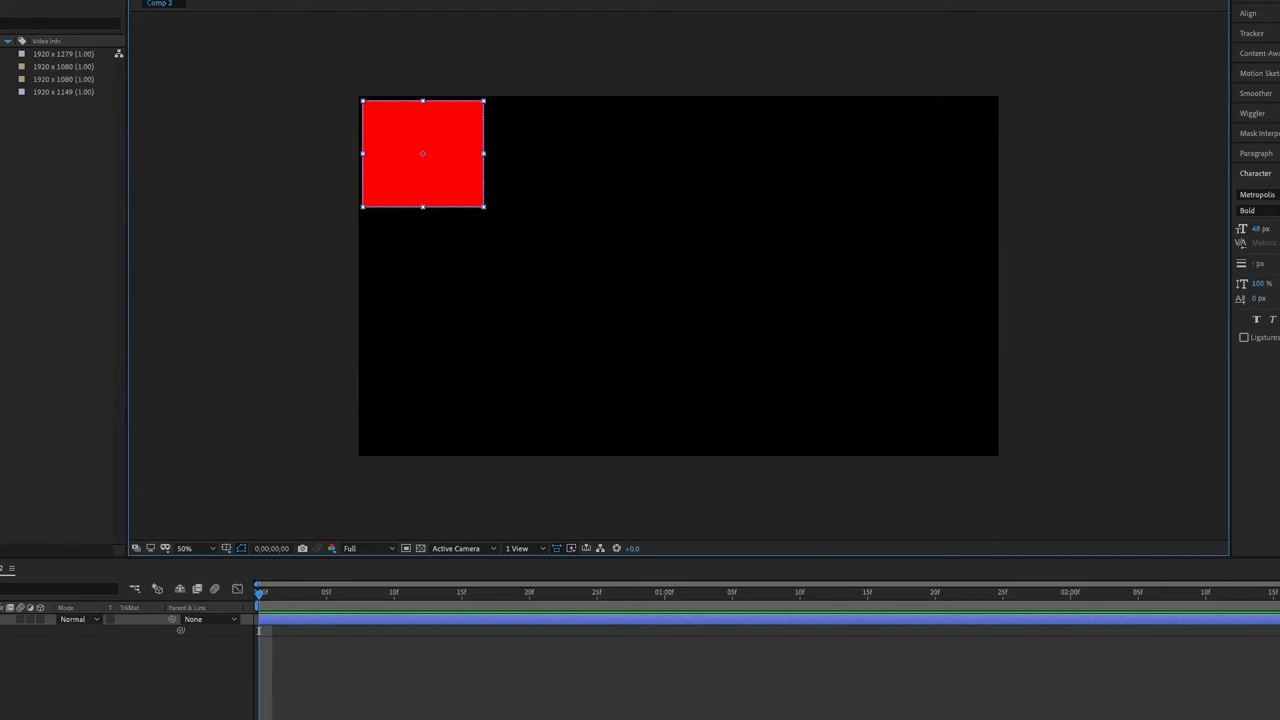
# Step: Rotate the red square, undoing and redoing the rotation to compare
pyautogui.moveTo(60, 638); pyautogui.dragTo(2, 638)
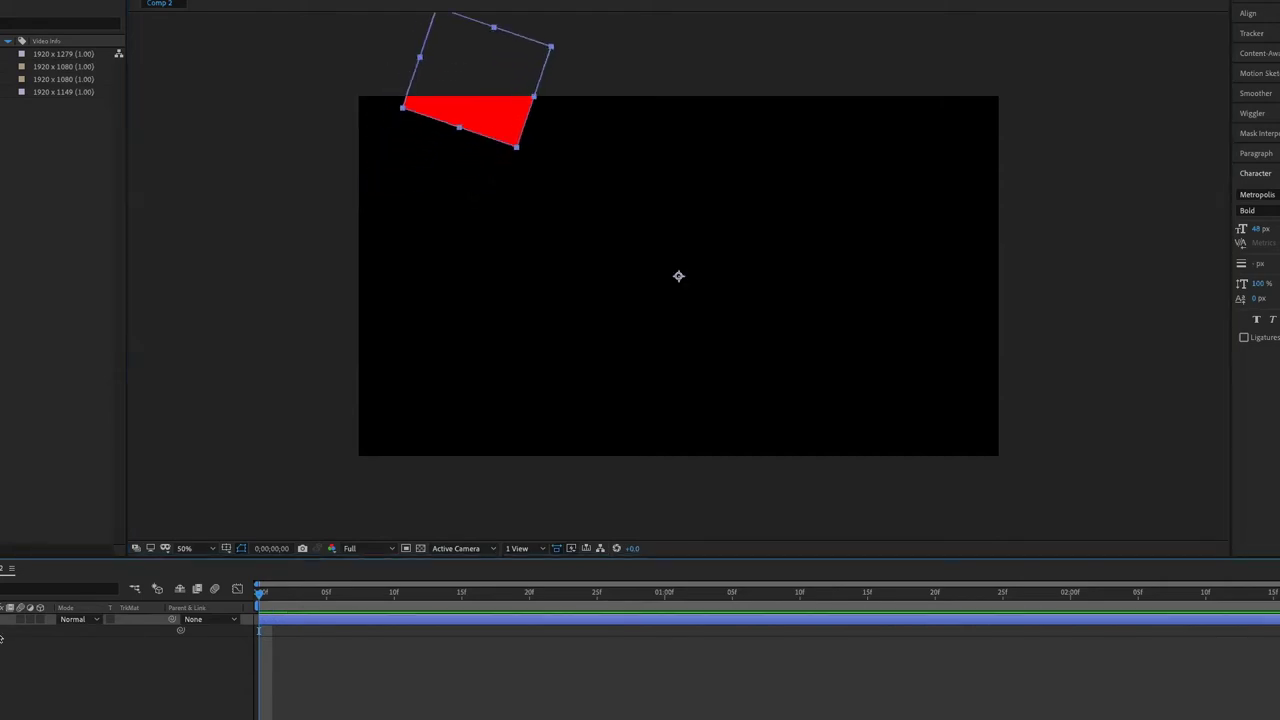
pyautogui.hotkey('ctrl', 'z')
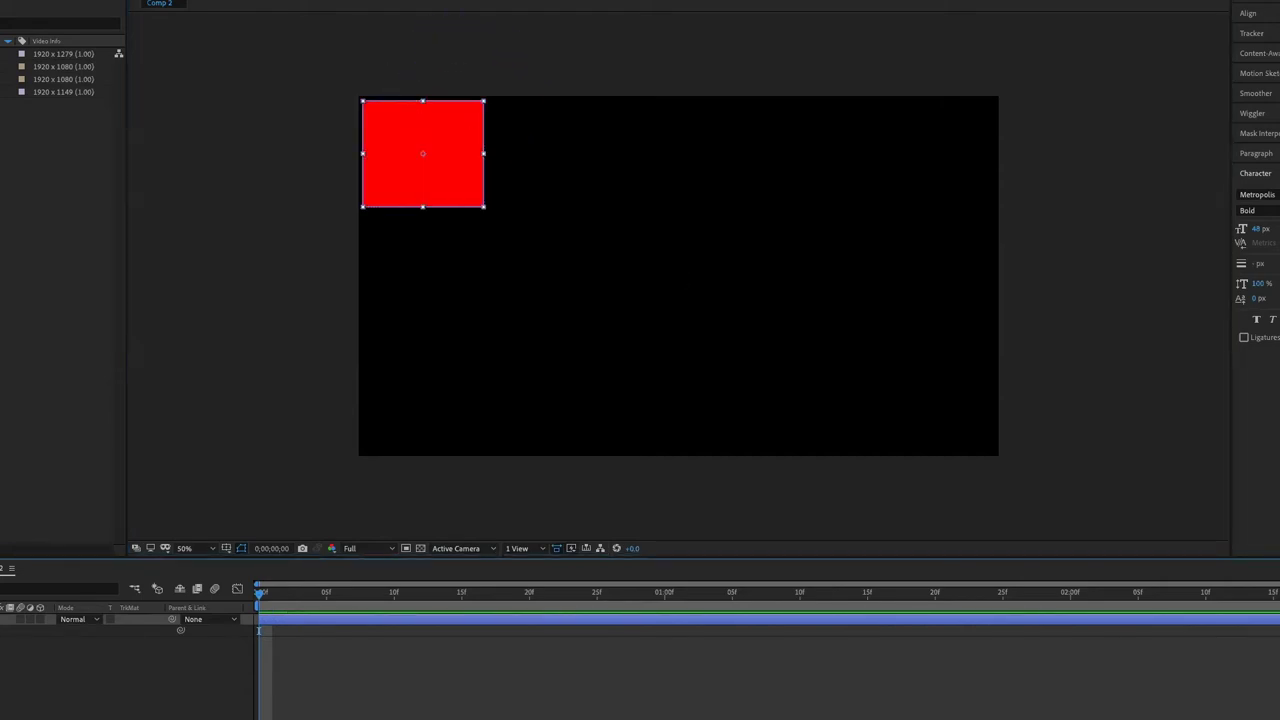
pyautogui.hotkey('ctrl', 'shift', 'z')
pyautogui.hotkey('ctrl', 'z')
pyautogui.hotkey('ctrl', 'shift', 'z')
pyautogui.hotkey('ctrl', 'shift', 'z')
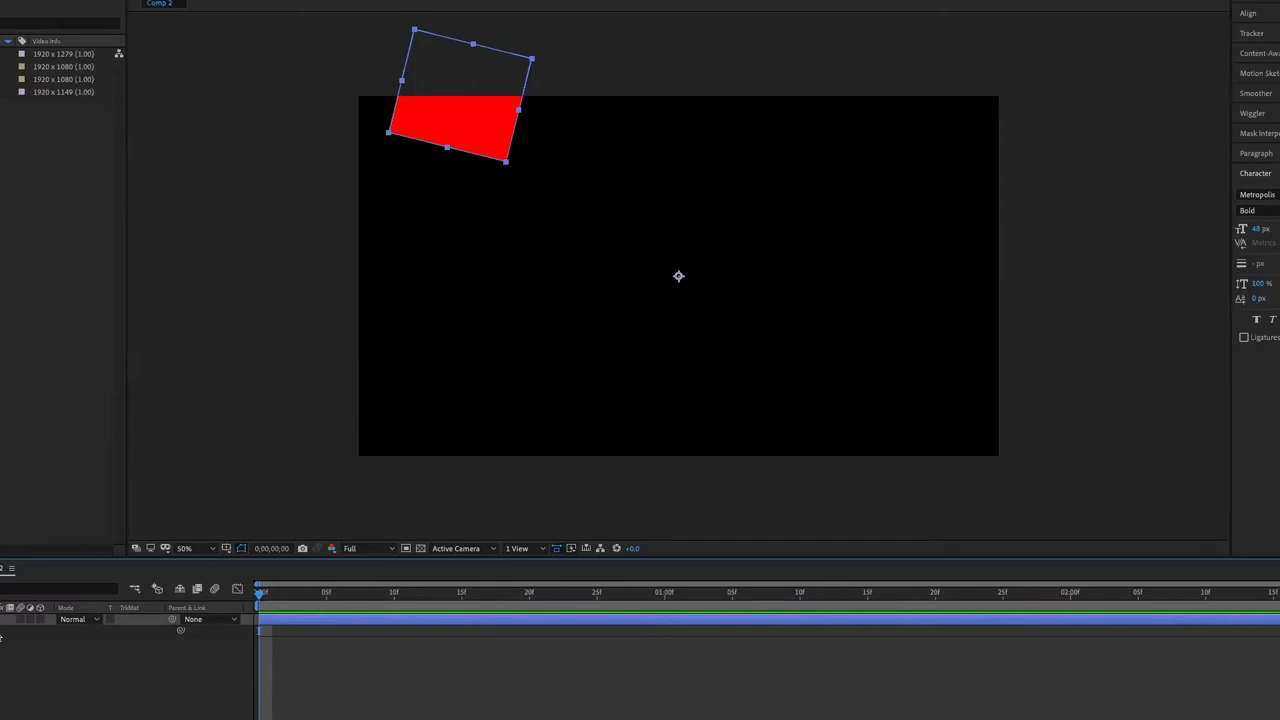
# Step: Undo the square's rotation, fill it light blue 00C1FF, and centre its anchor point
pyautogui.hotkey('ctrl', 'z')
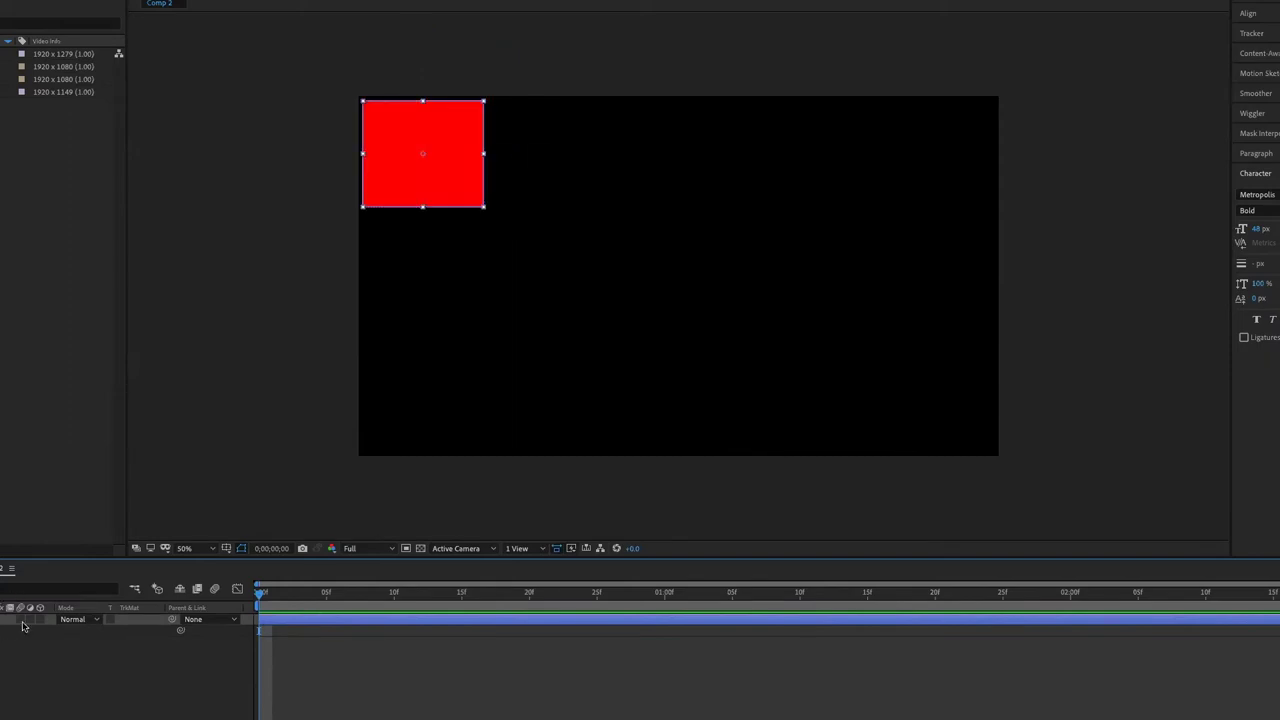
pyautogui.click(270, 2)
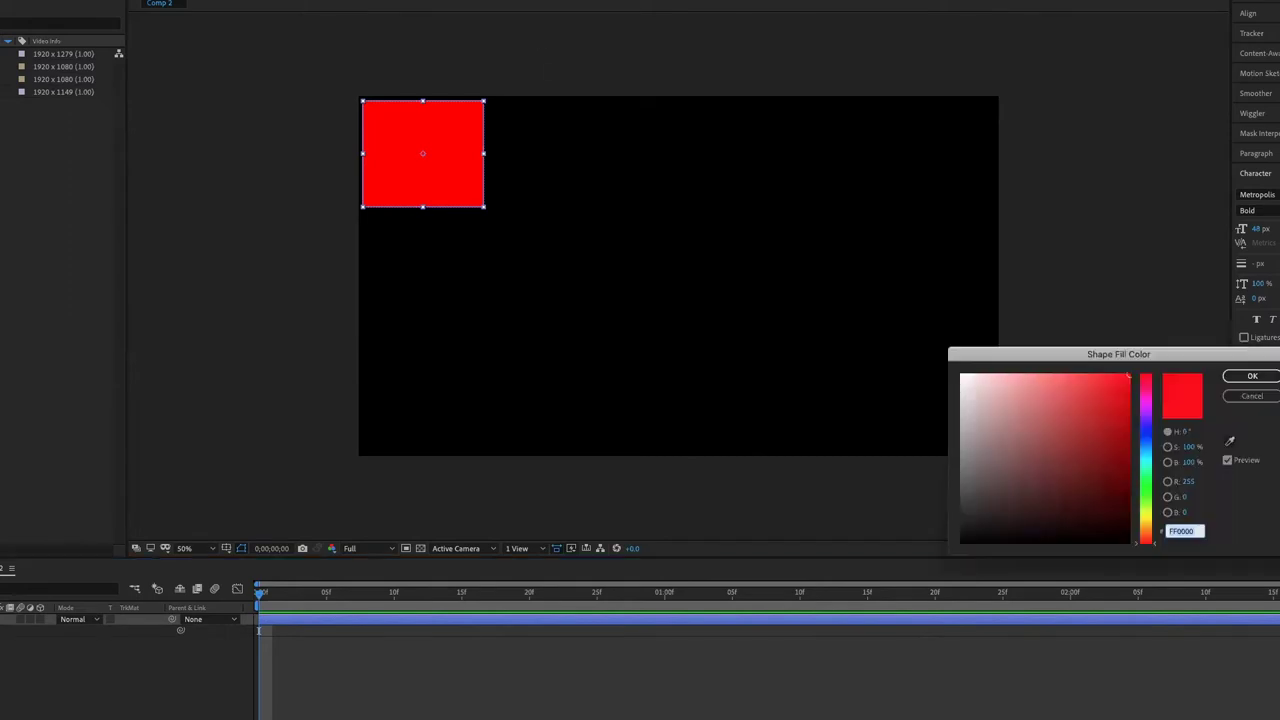
pyautogui.write('00C1FF')
pyautogui.press('Tab')
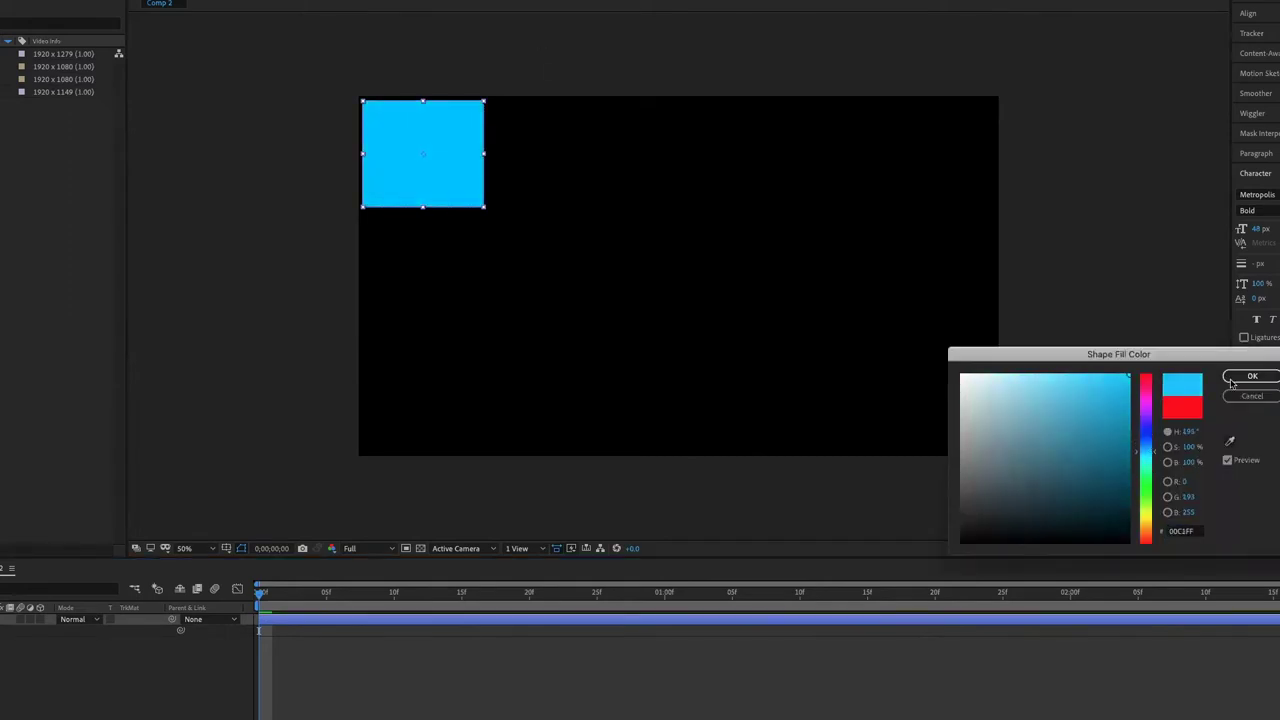
pyautogui.press('Return')
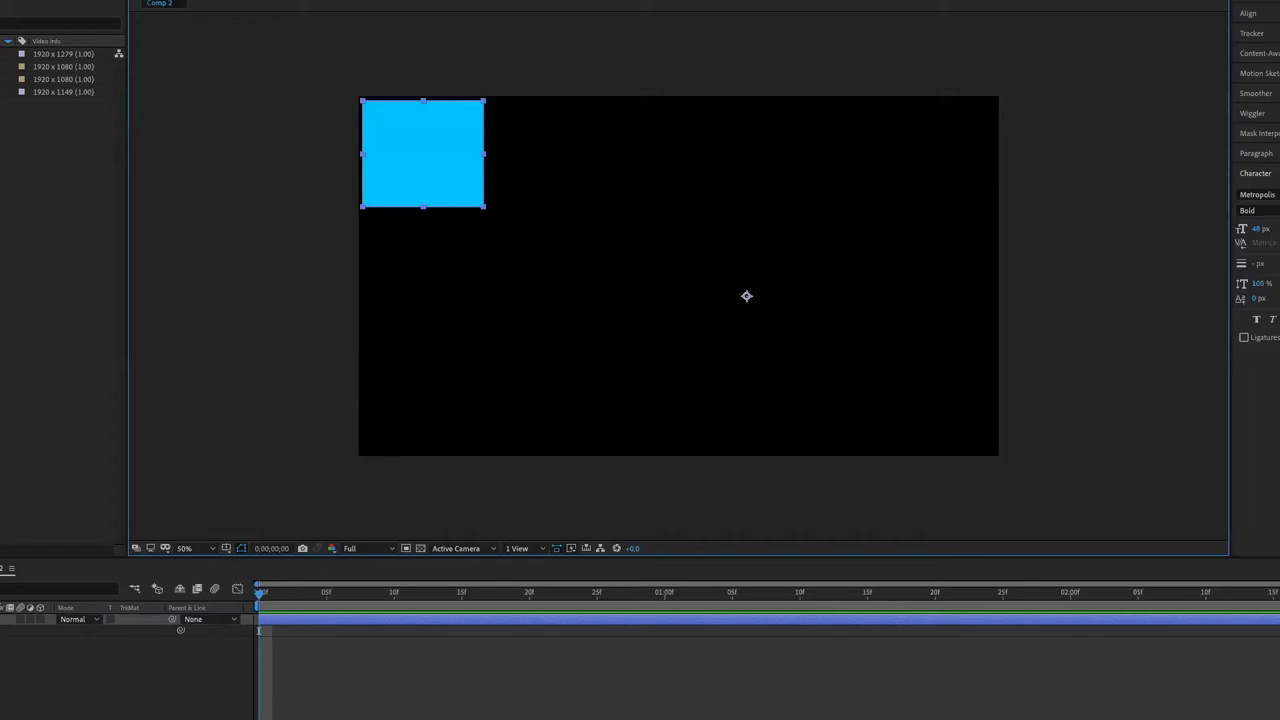
pyautogui.hotkey('ctrl', 'alt', 'Home')
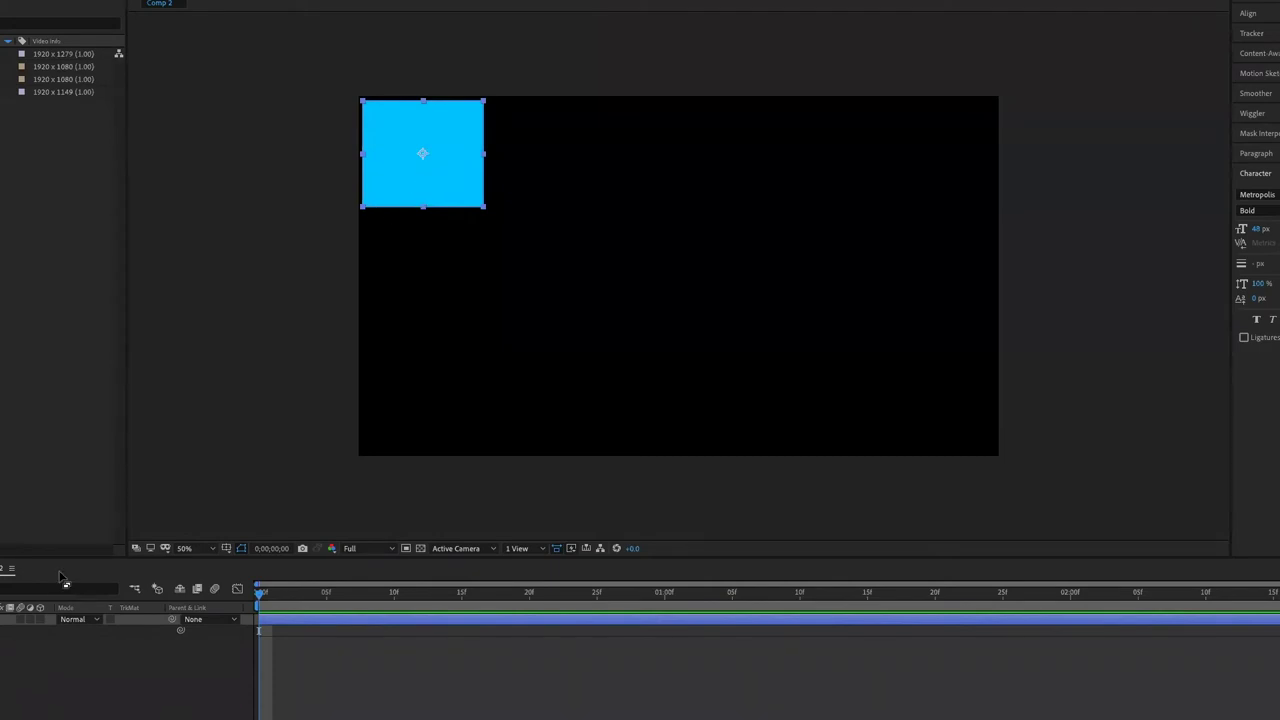
# Step: Select the blue square layer at frame 0 and reveal, then collapse, its keyframed properties with U
pyautogui.click(47, 637)
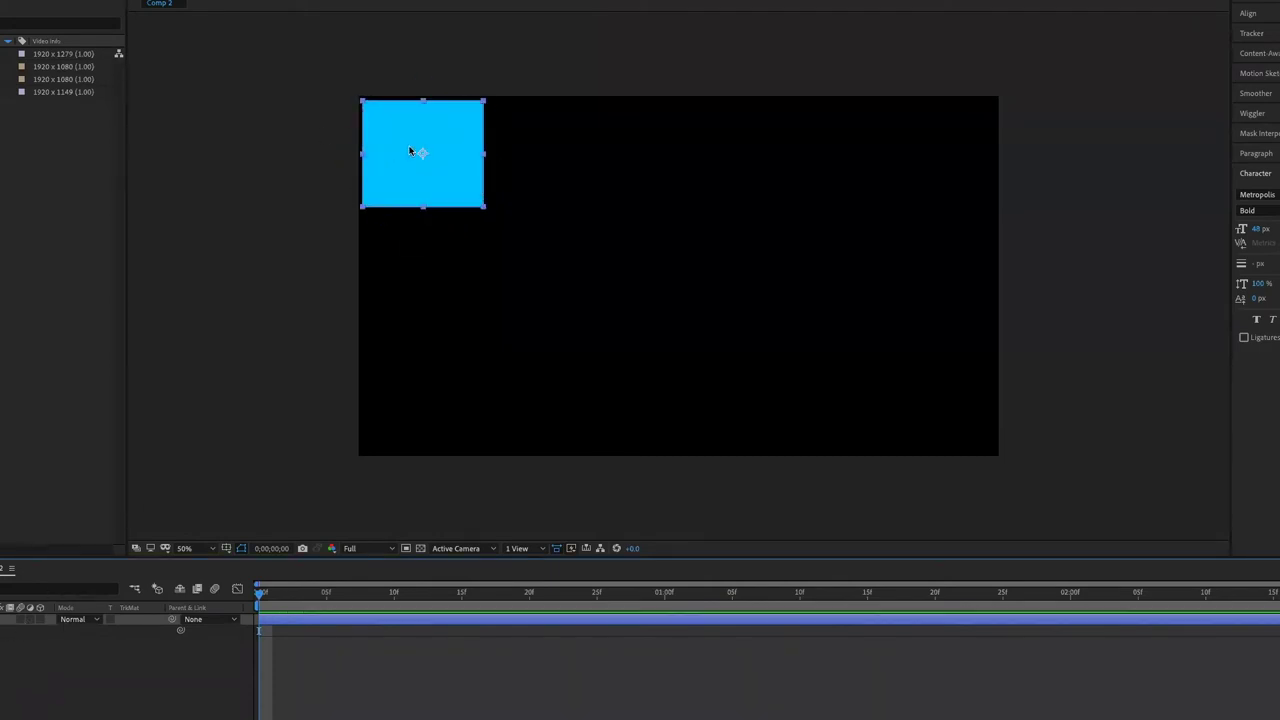
pyautogui.click(458, 174)
pyautogui.moveTo(334, 610); pyautogui.dragTo(244, 603)
pyautogui.press('u')
pyautogui.press('u')
pyautogui.press('u')
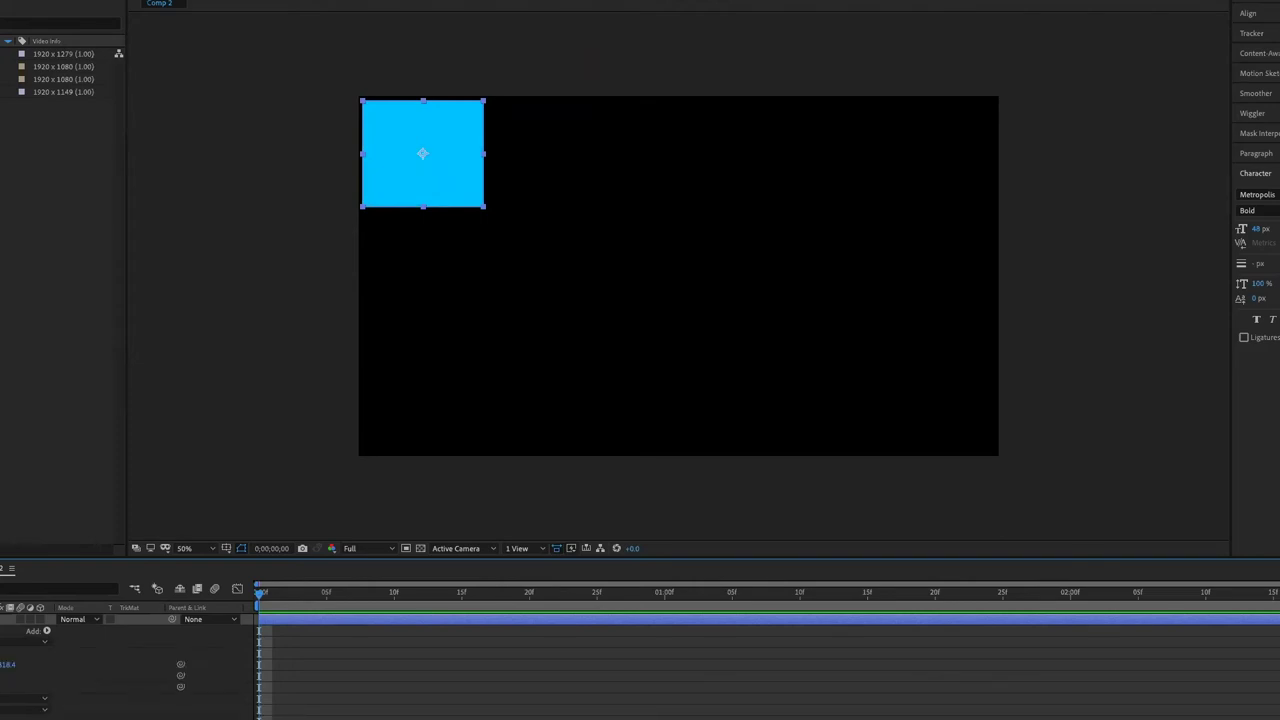
pyautogui.press('u')
# Step: At 1;05, centre and scale up the square, then undo the oversized scaling
pyautogui.click(678, 600)
pyautogui.click(743, 600)
pyautogui.moveTo(743, 600); pyautogui.dragTo(735, 600)
pyautogui.press('[')
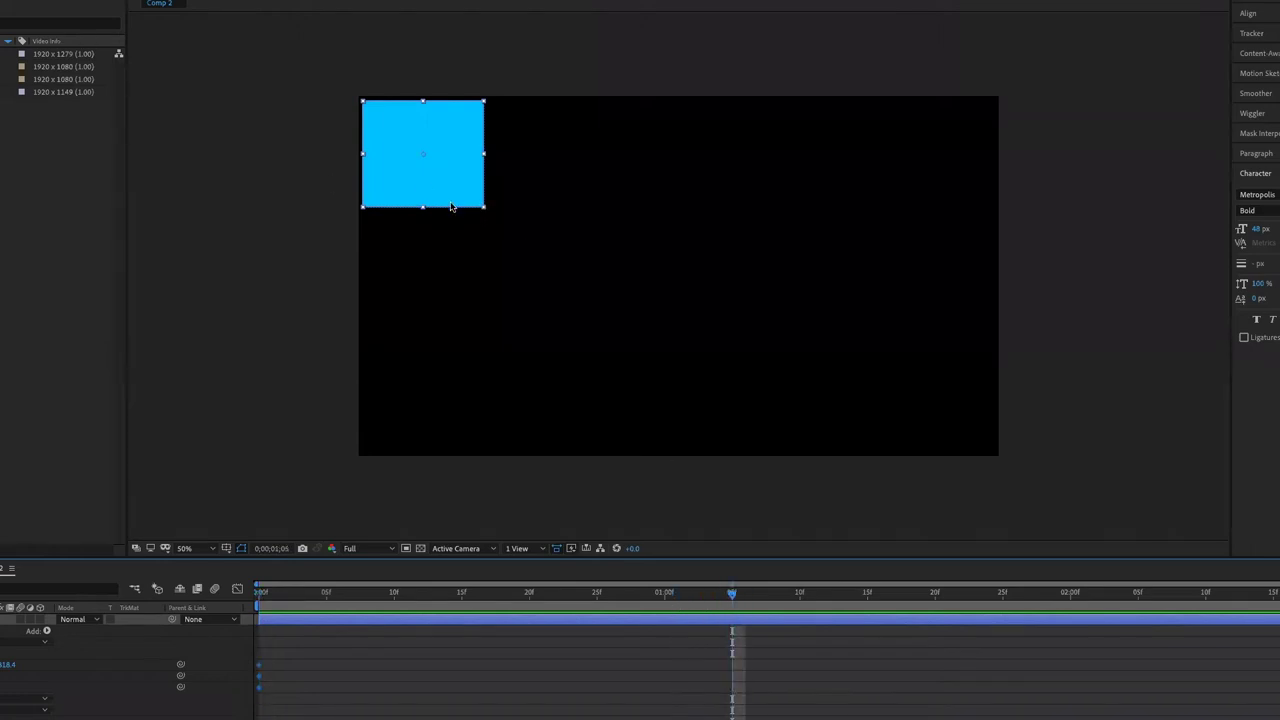
pyautogui.moveTo(455, 196)
pyautogui.mouseDown()
pyautogui.moveTo(717, 328)
pyautogui.moveTo(724, 318)
pyautogui.mouseUp()
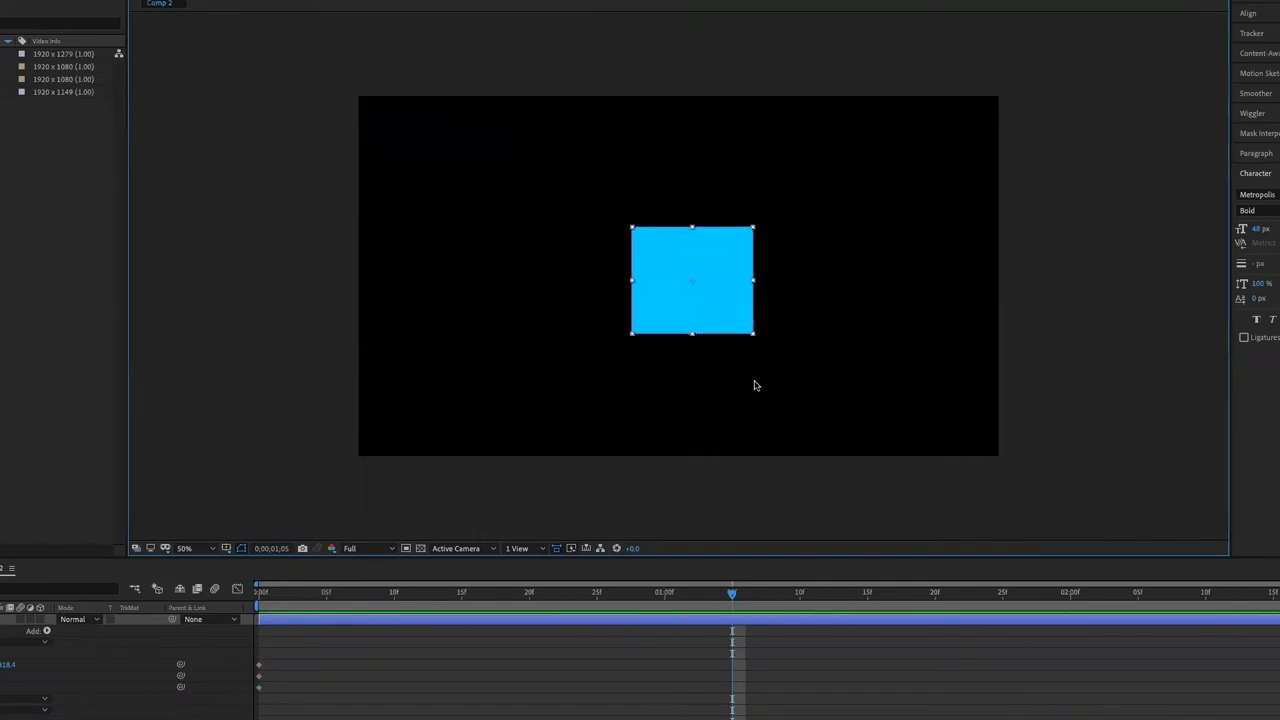
pyautogui.moveTo(753, 334)
pyautogui.mouseDown()
pyautogui.moveTo(977, 456)
pyautogui.moveTo(1013, 460)
pyautogui.mouseUp()
pyautogui.hotkey('ctrl', 'z')
pyautogui.click(31, 666)
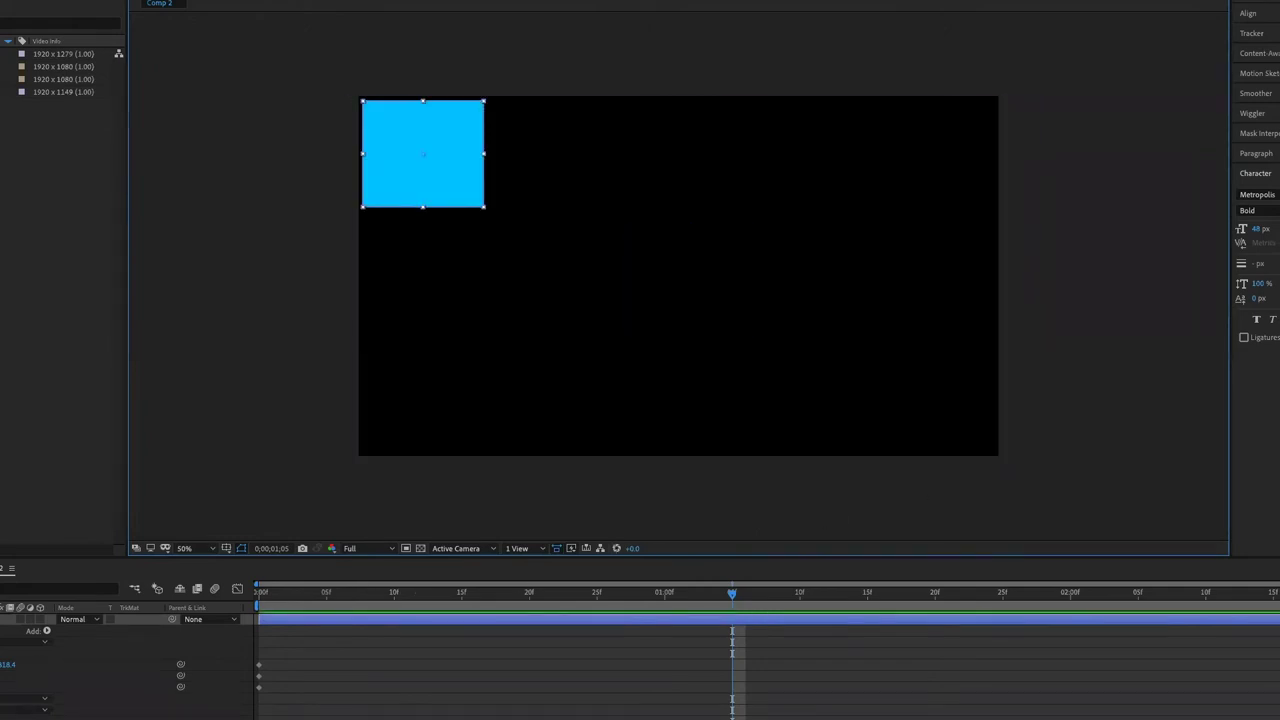
pyautogui.press('Home')
# Step: At 1;10, enlarge and centre the square until it covers the whole frame
pyautogui.scroll(-1, 640, 660)
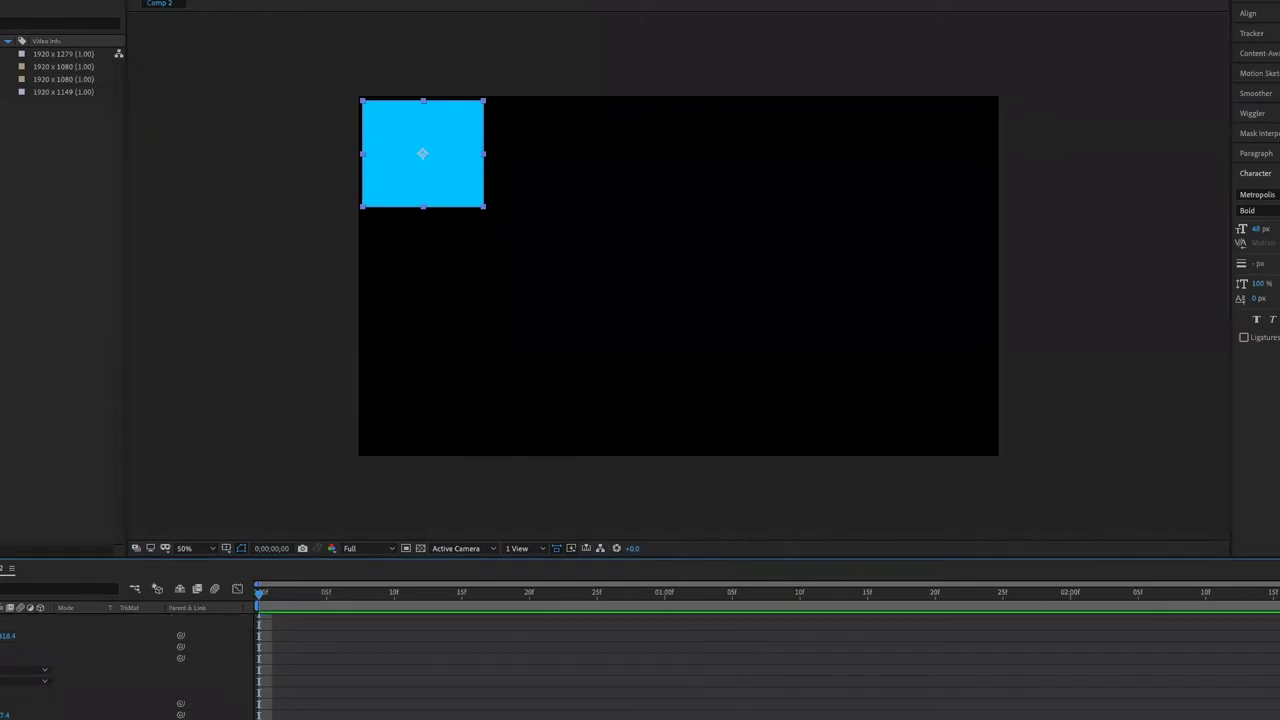
pyautogui.scroll(-1, 120, 665)
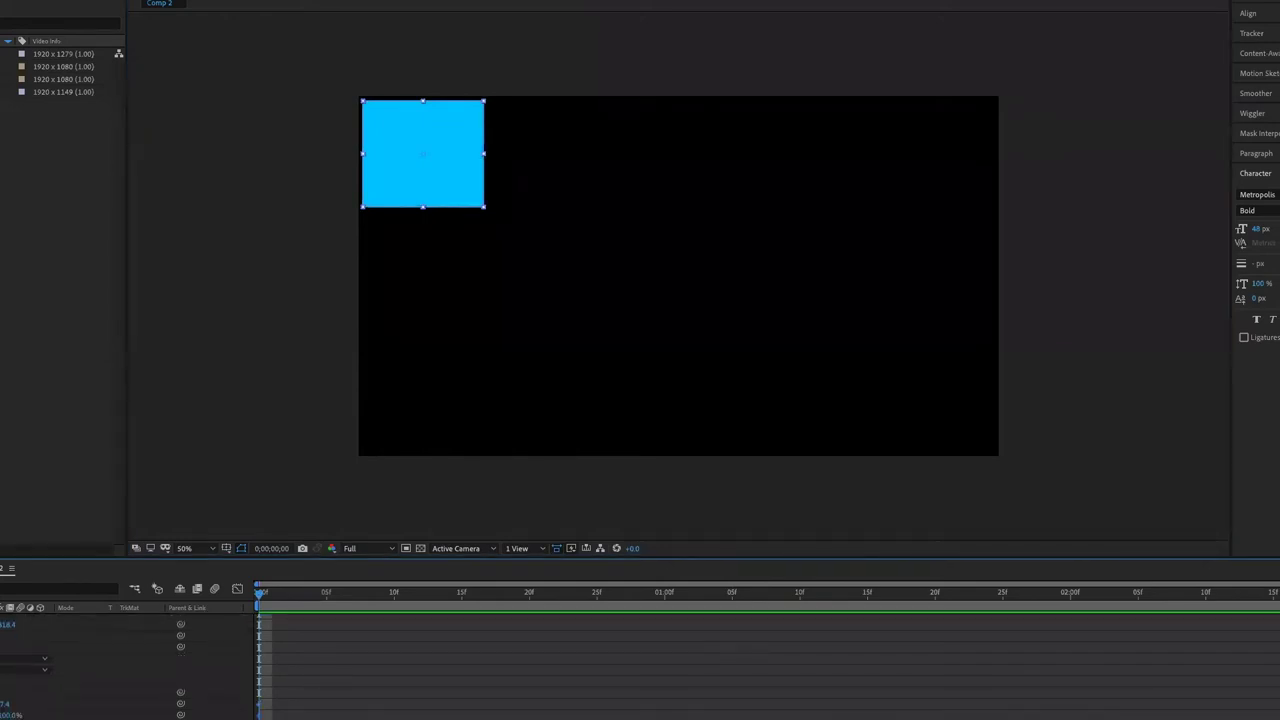
pyautogui.moveTo(360, 600)
pyautogui.mouseDown()
pyautogui.moveTo(933, 638)
pyautogui.moveTo(867, 615)
pyautogui.mouseUp()
pyautogui.moveTo(485, 207); pyautogui.dragTo(692, 304)
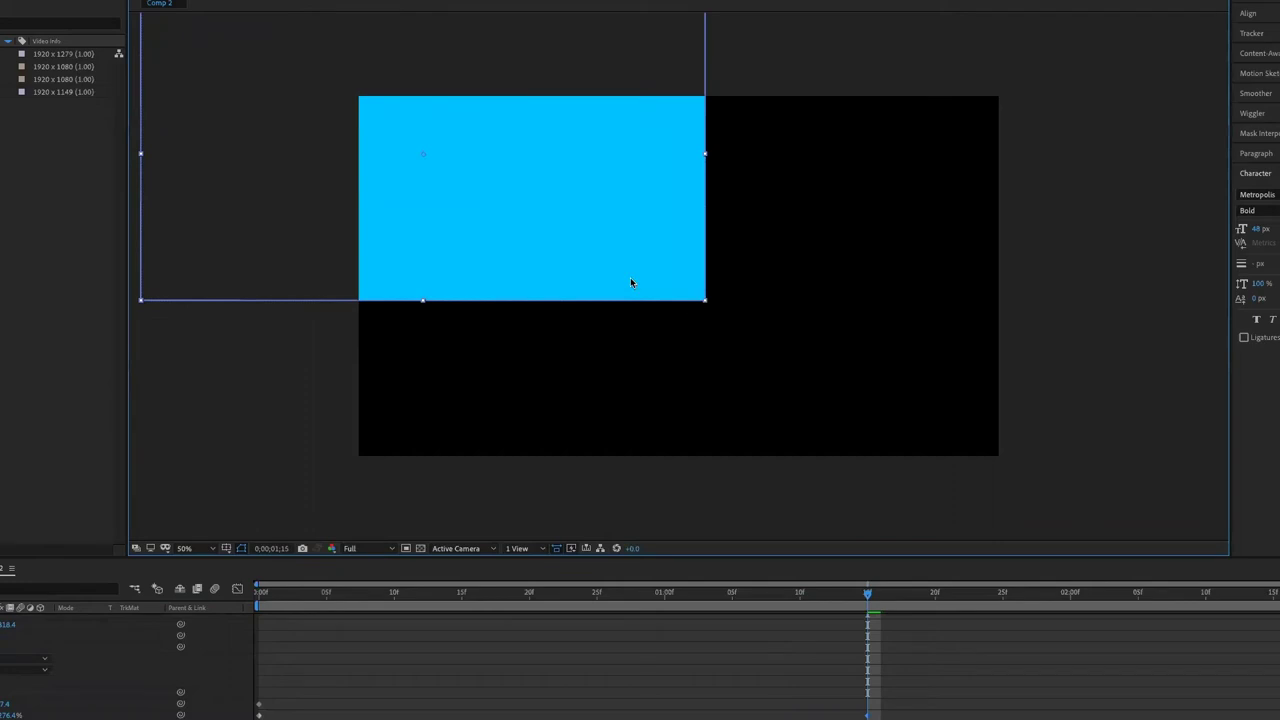
pyautogui.moveTo(559, 240); pyautogui.dragTo(806, 364)
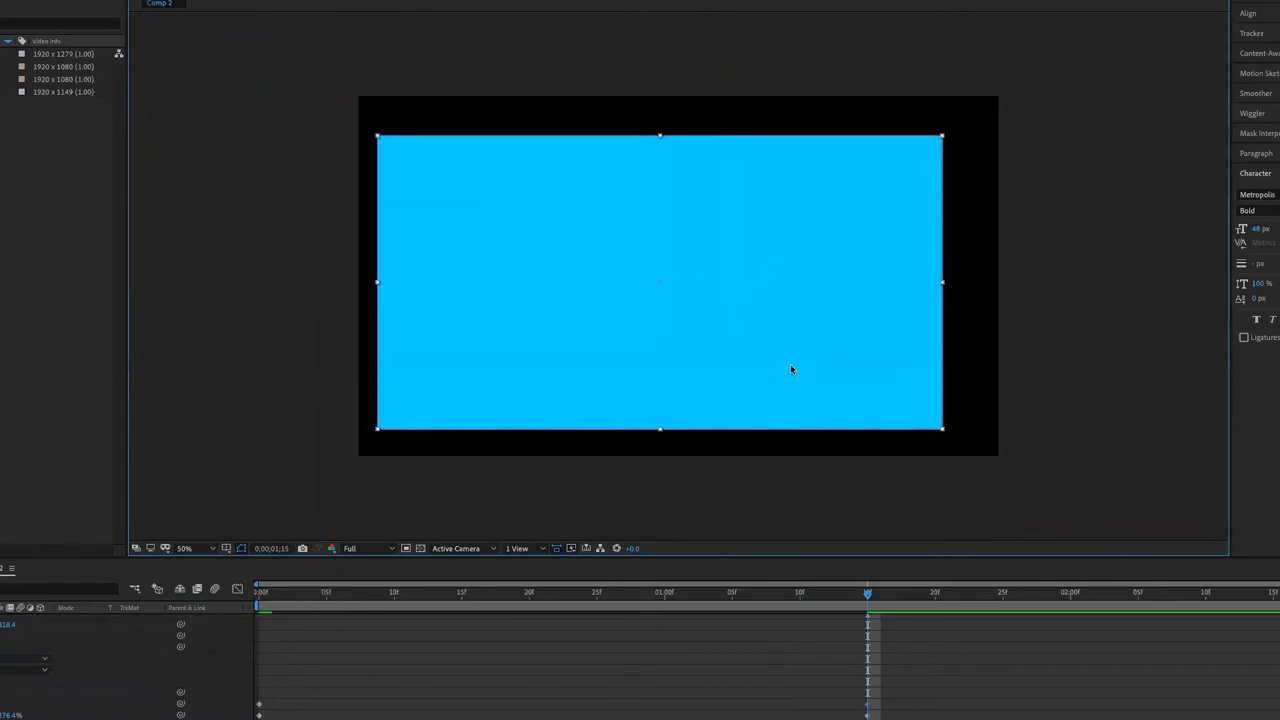
pyautogui.moveTo(958, 427); pyautogui.dragTo(1012, 472)
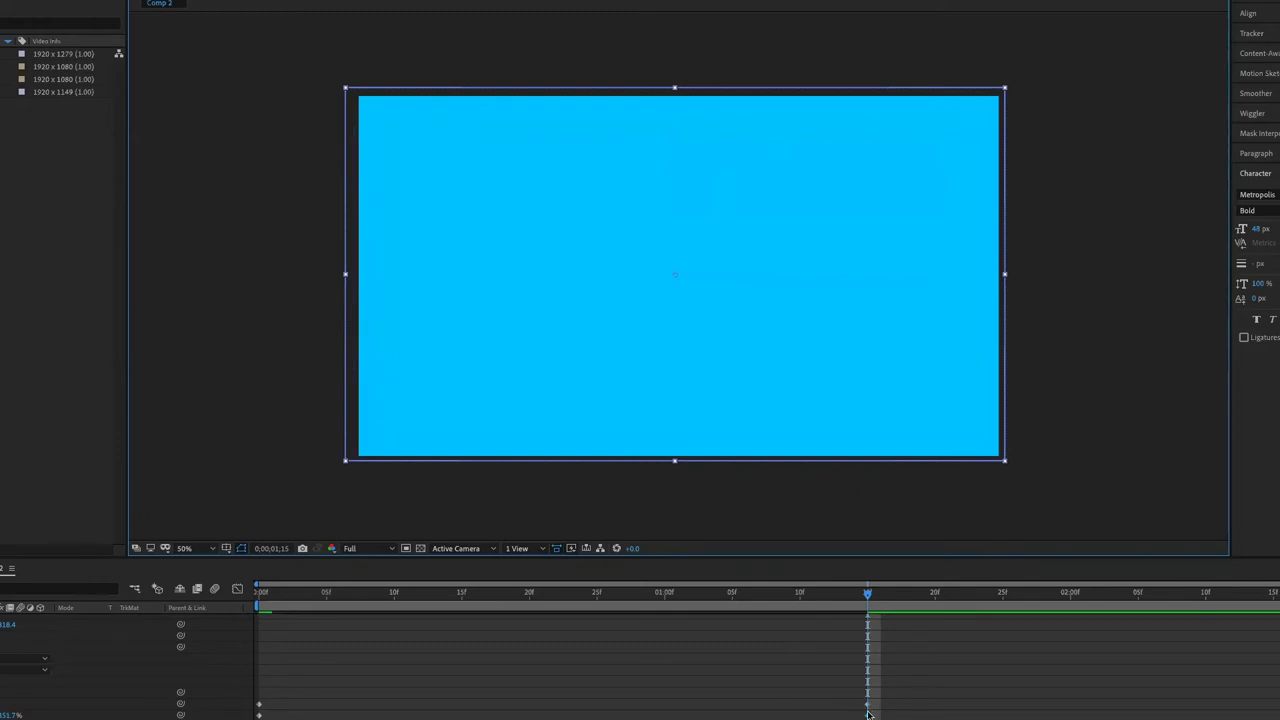
pyautogui.moveTo(830, 594); pyautogui.dragTo(160, 595)
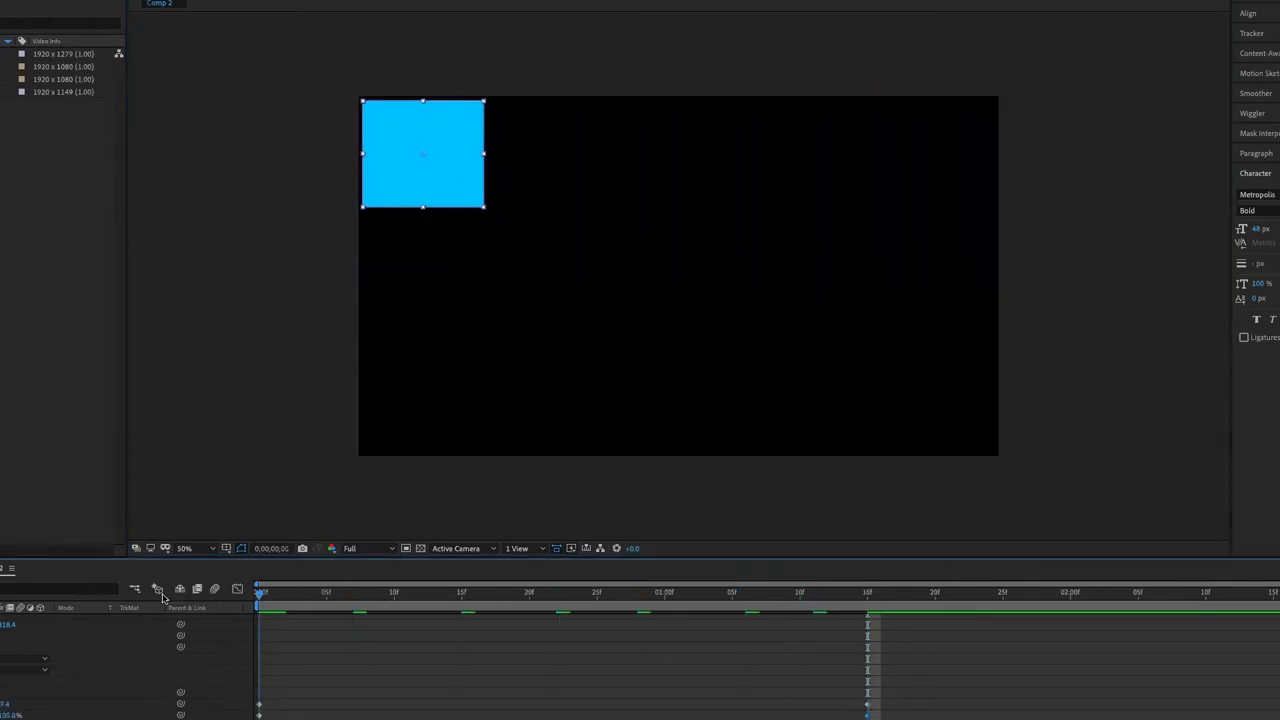
# Step: Shrink the square's starting size and move it just off-frame at the top-left
pyautogui.press('space')
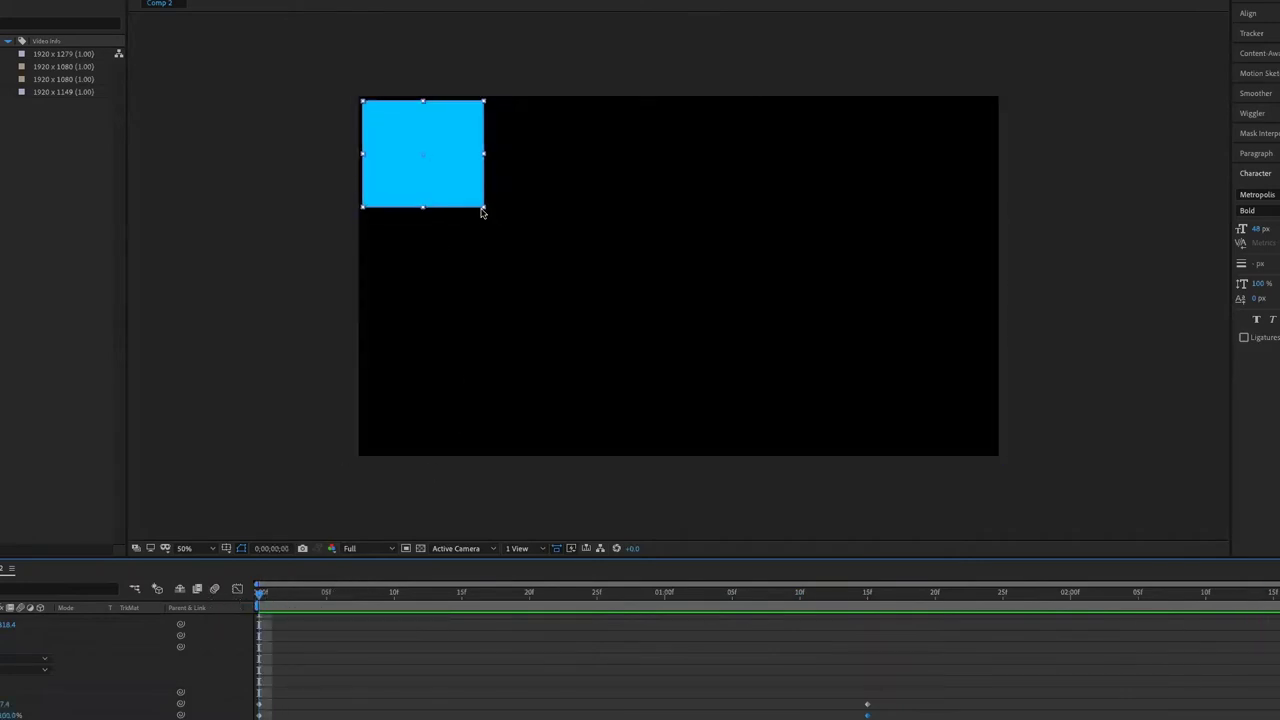
pyautogui.moveTo(484, 210); pyautogui.dragTo(452, 184)
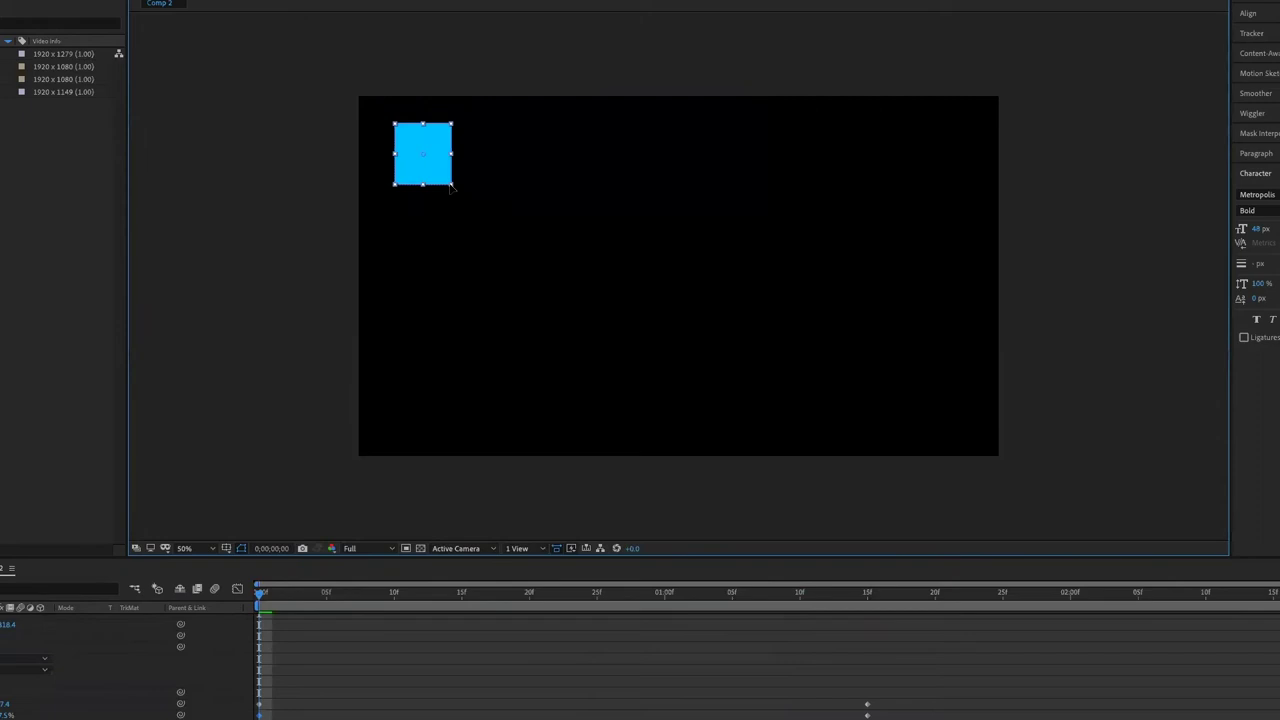
pyautogui.moveTo(430, 165); pyautogui.dragTo(340, 82)
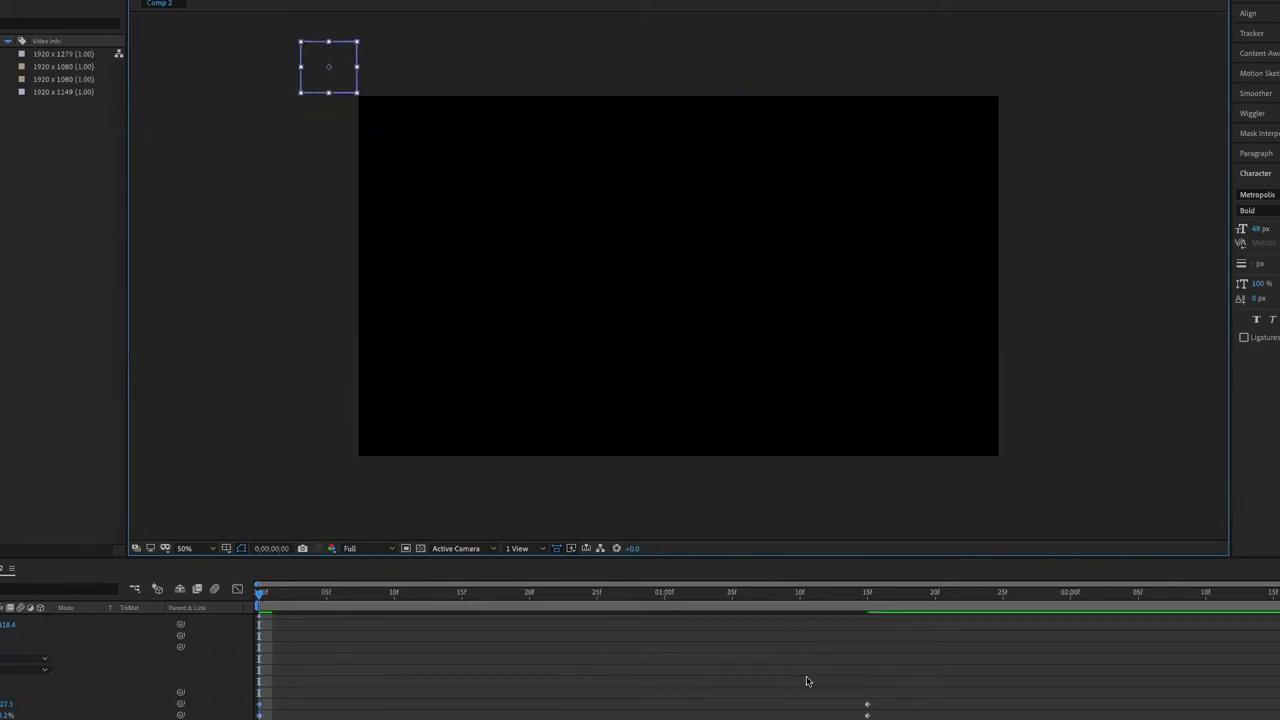
# Step: Shift the end keyframes earlier to about 20 frames, fine-tuning the timing by previewing
pyautogui.moveTo(867, 716); pyautogui.dragTo(528, 715)
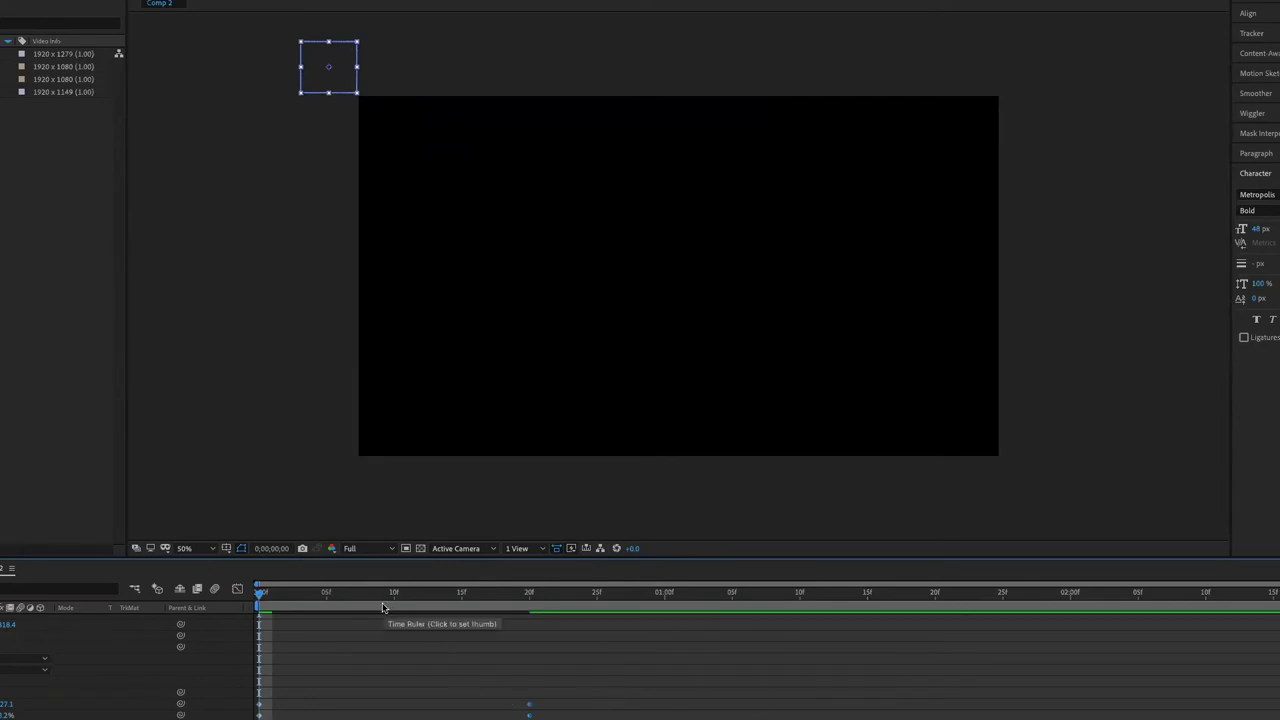
pyautogui.press('space')
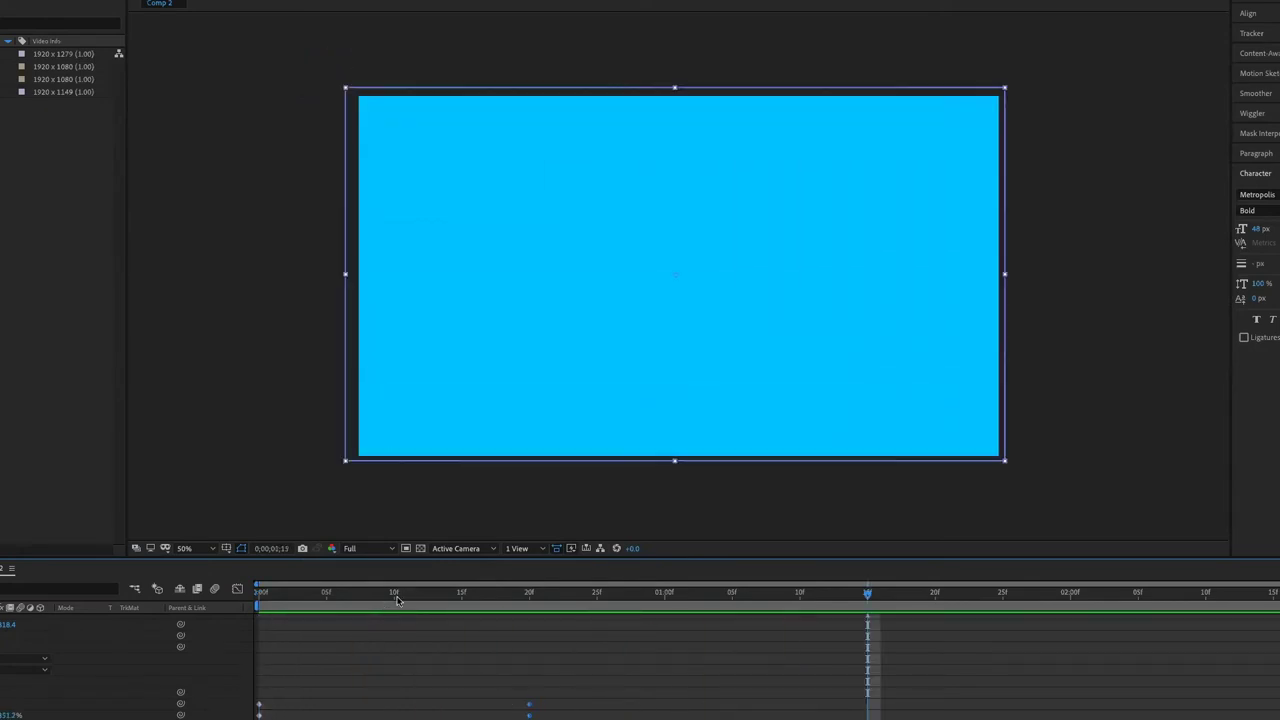
pyautogui.press('space')
pyautogui.press('space')
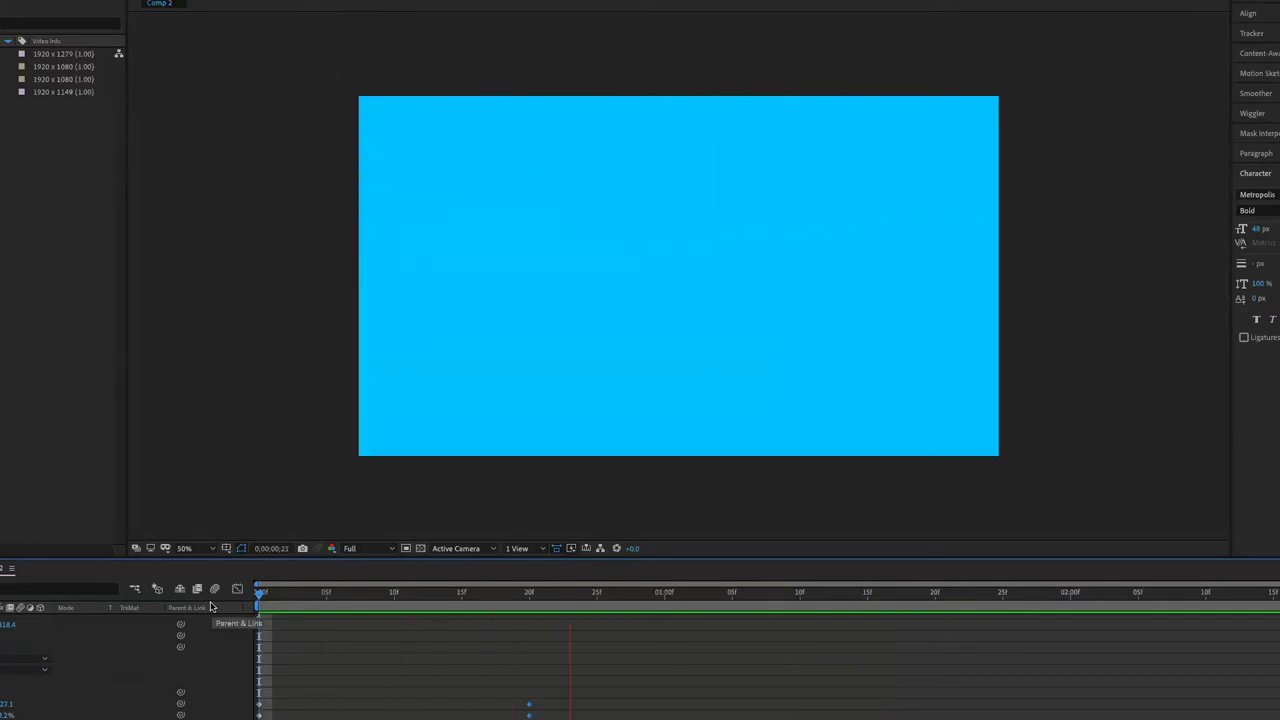
pyautogui.press('space')
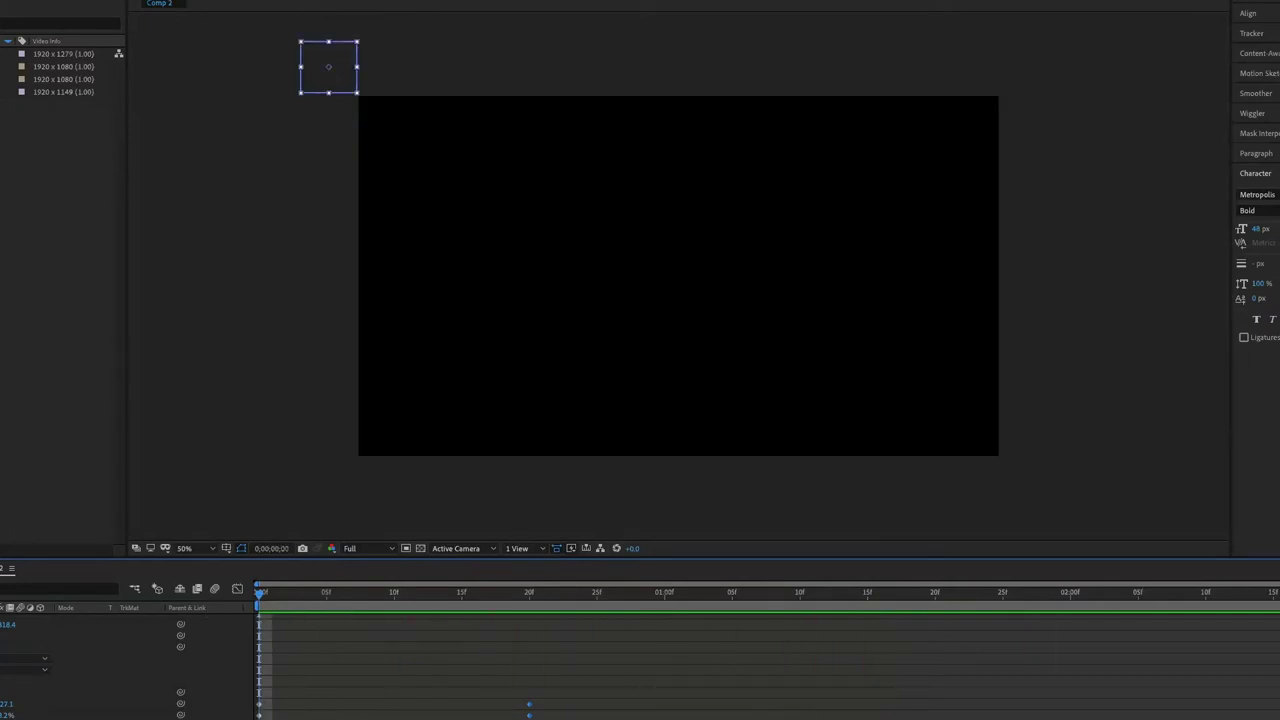
pyautogui.moveTo(529, 713); pyautogui.dragTo(420, 713)
pyautogui.click(259, 609)
pyautogui.press('space')
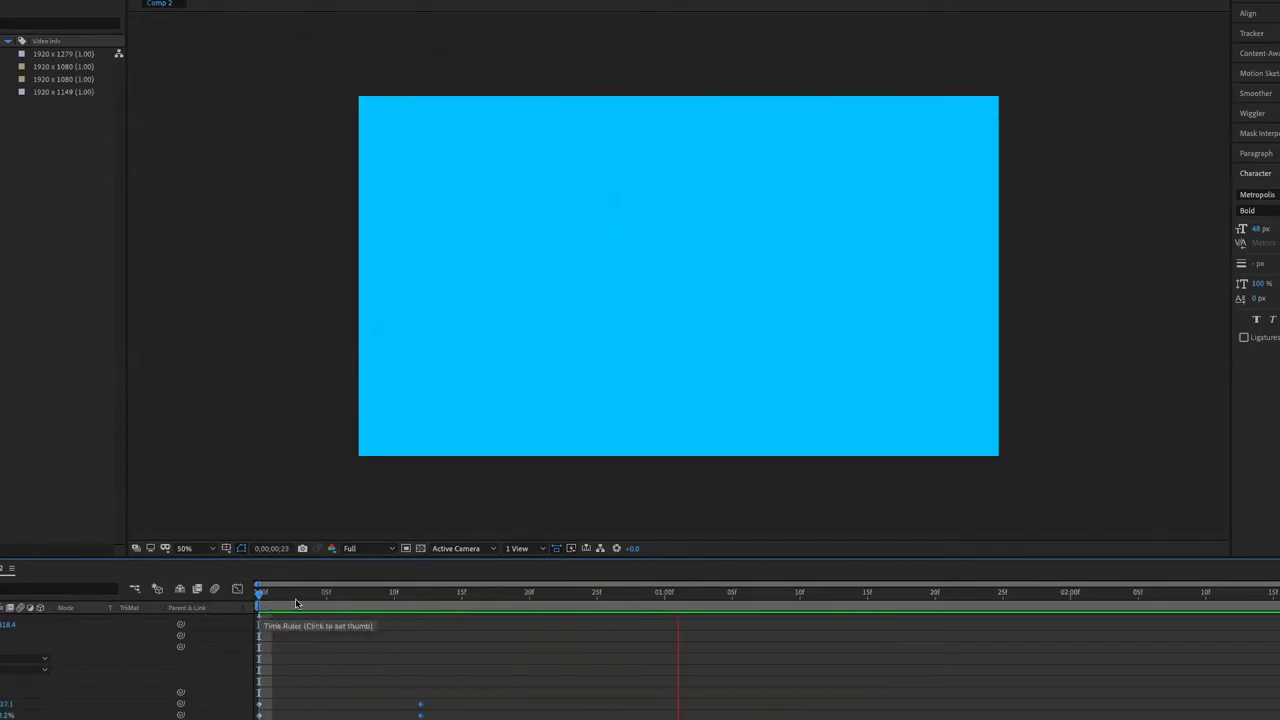
pyautogui.press('space')
pyautogui.moveTo(420, 713); pyautogui.dragTo(488, 713)
pyautogui.press('space')
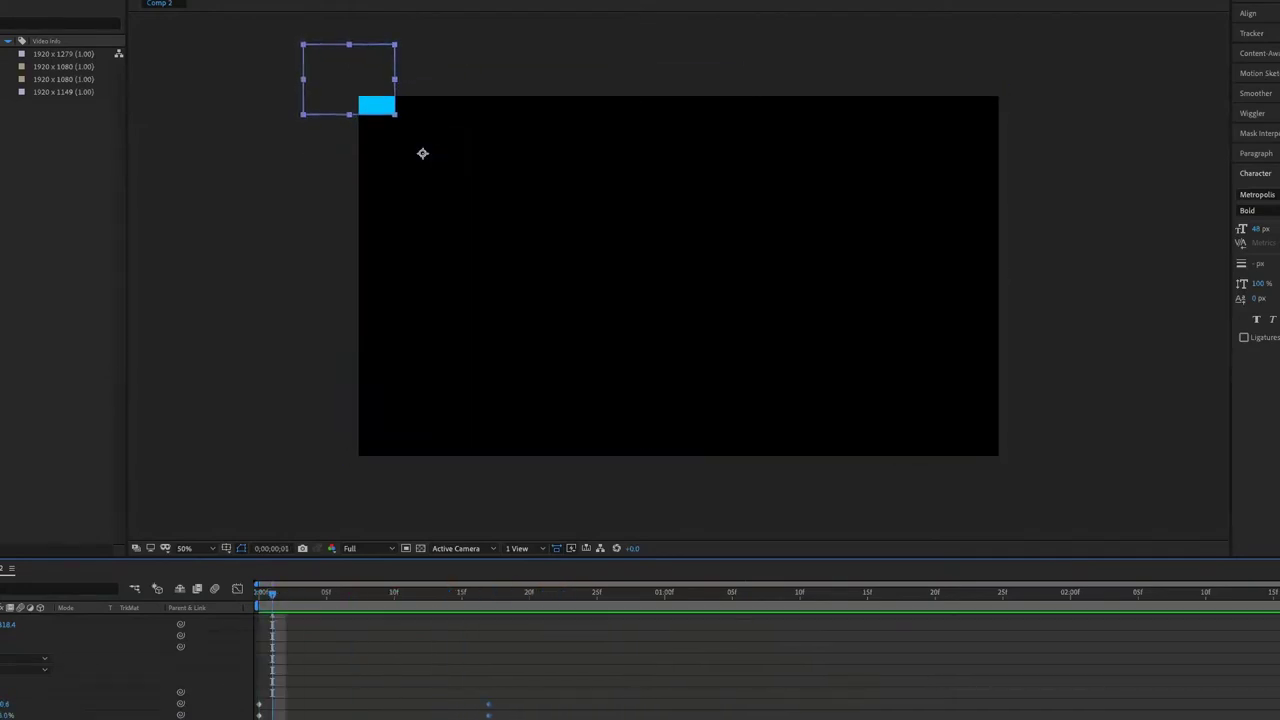
pyautogui.moveTo(322, 679)
pyautogui.mouseDown()
pyautogui.moveTo(247, 719)
pyautogui.moveTo(259, 716)
pyautogui.mouseUp()
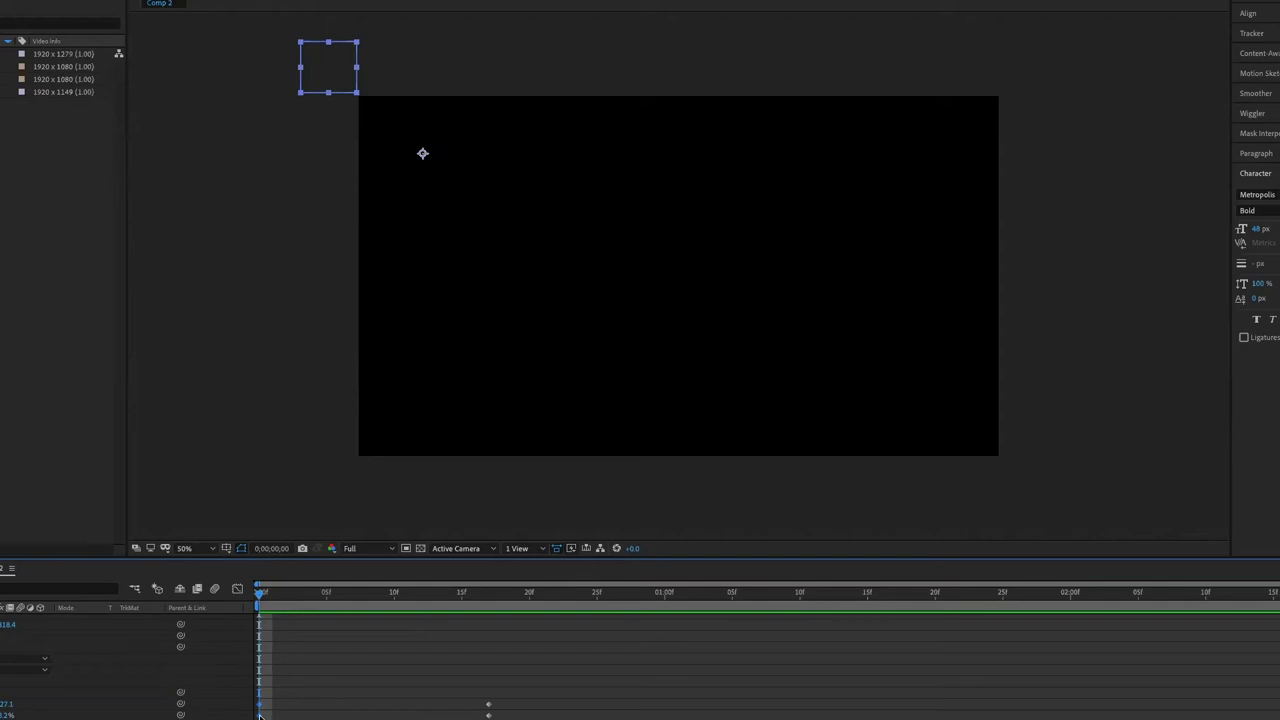
# Step: Apply Easy Ease to the frame-0 keyframes and check the motion
pyautogui.rightClick(258, 715)
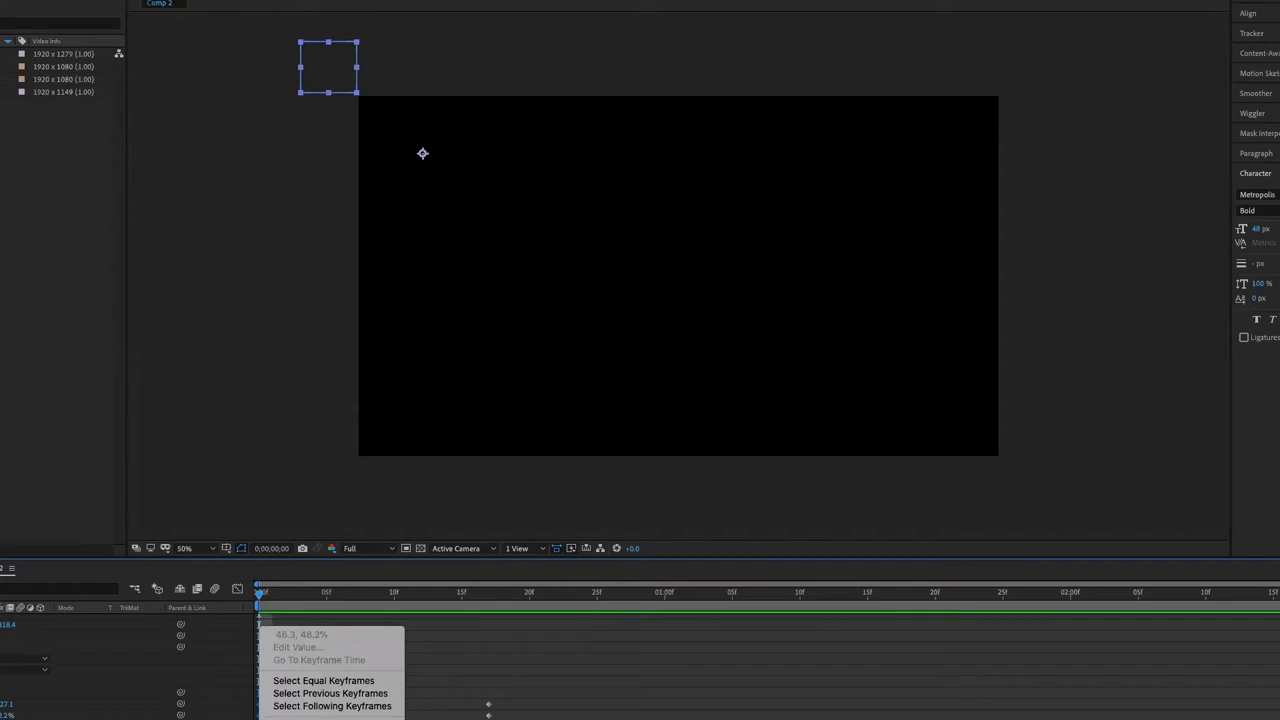
pyautogui.moveTo(330, 719)
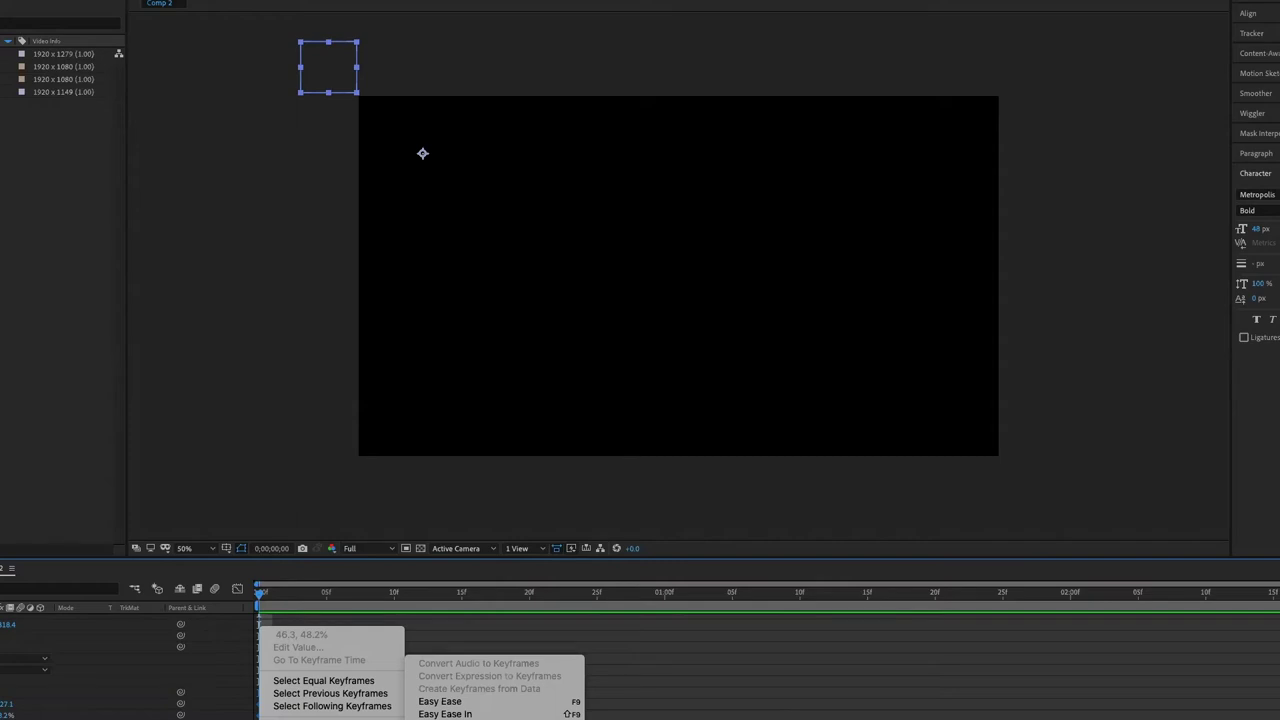
pyautogui.click(440, 701)
pyautogui.moveTo(287, 610); pyautogui.dragTo(381, 619)
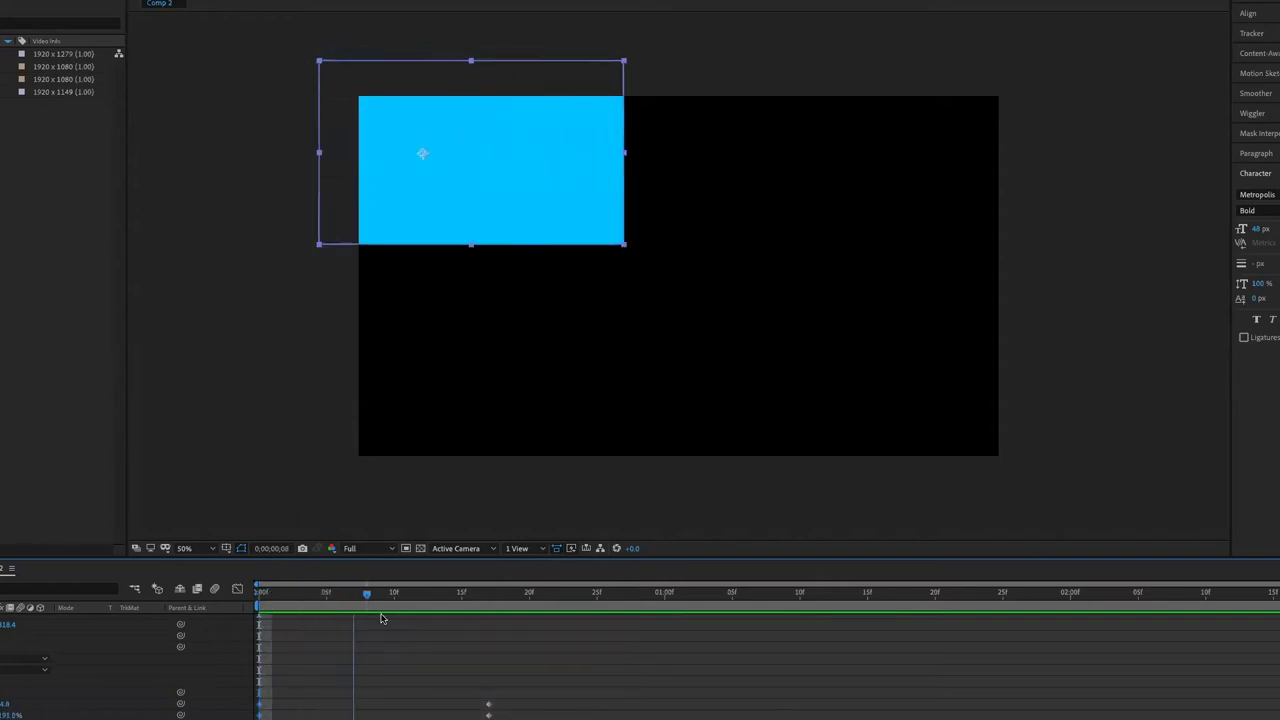
pyautogui.press('space')
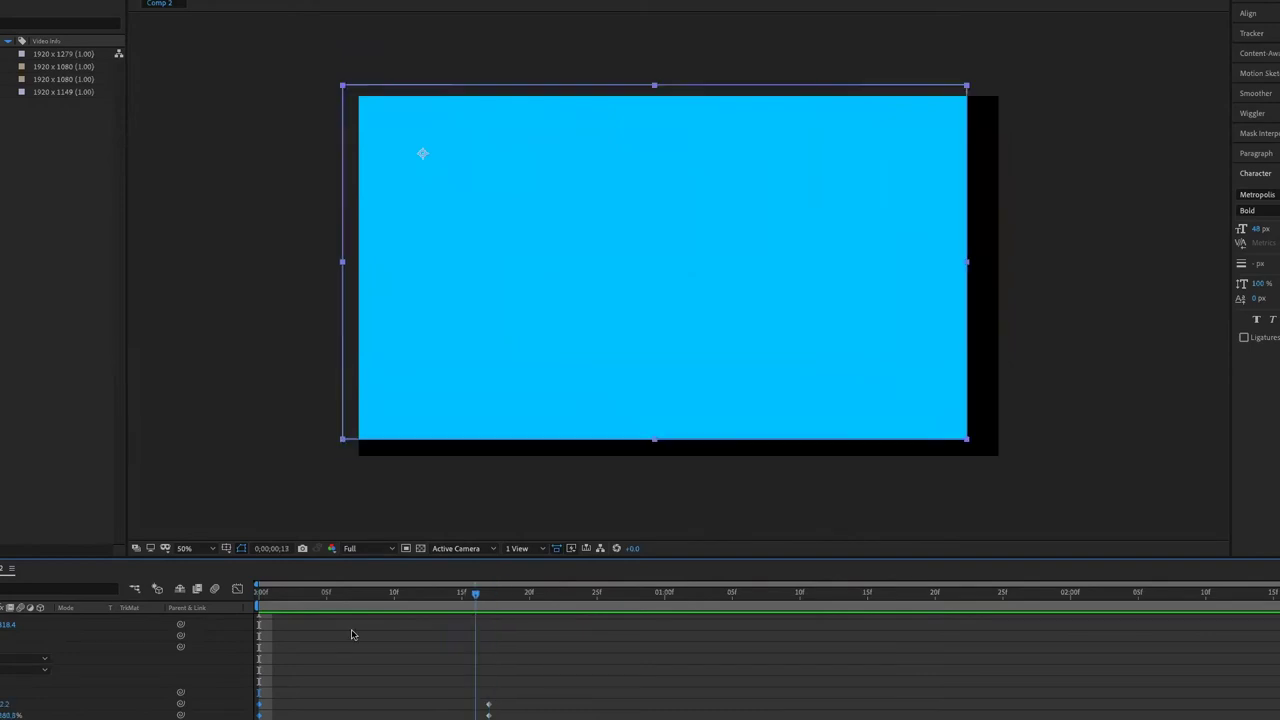
pyautogui.press('space')
# Step: Reapply easing to the start keyframes from frame 0 and preview again
pyautogui.rightClick(258, 715)
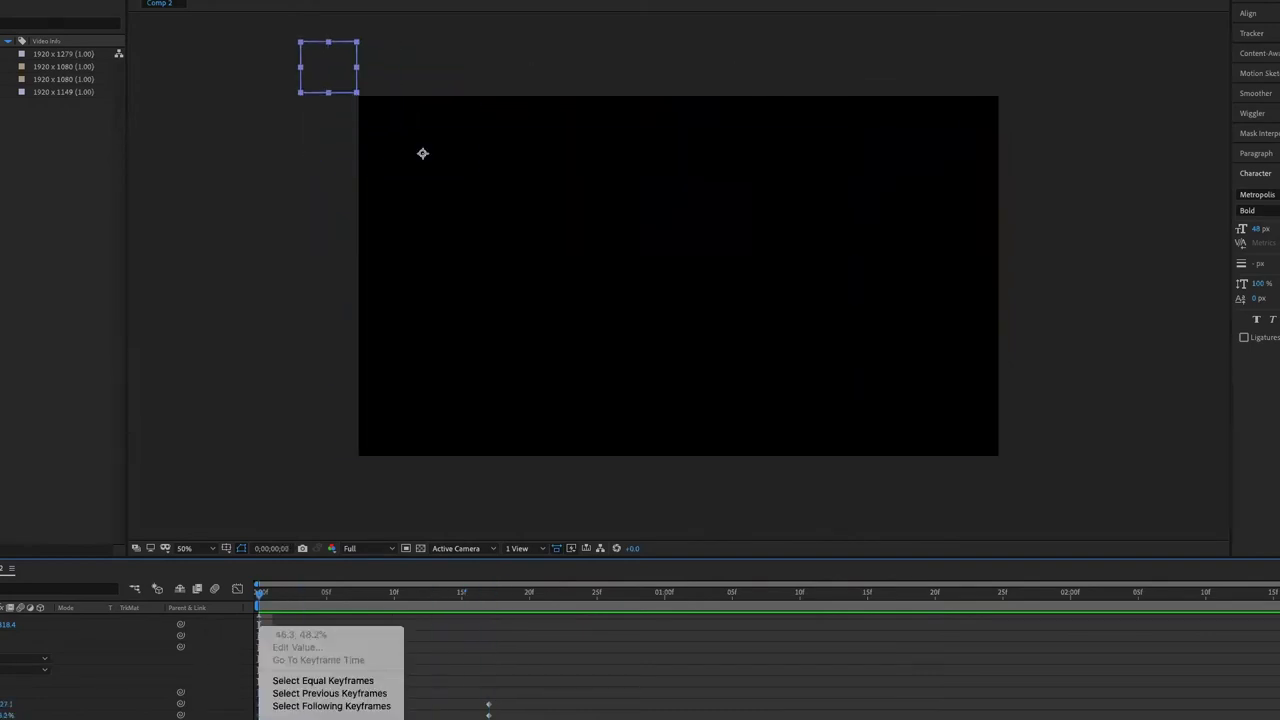
pyautogui.click(397, 611)
pyautogui.press('space')
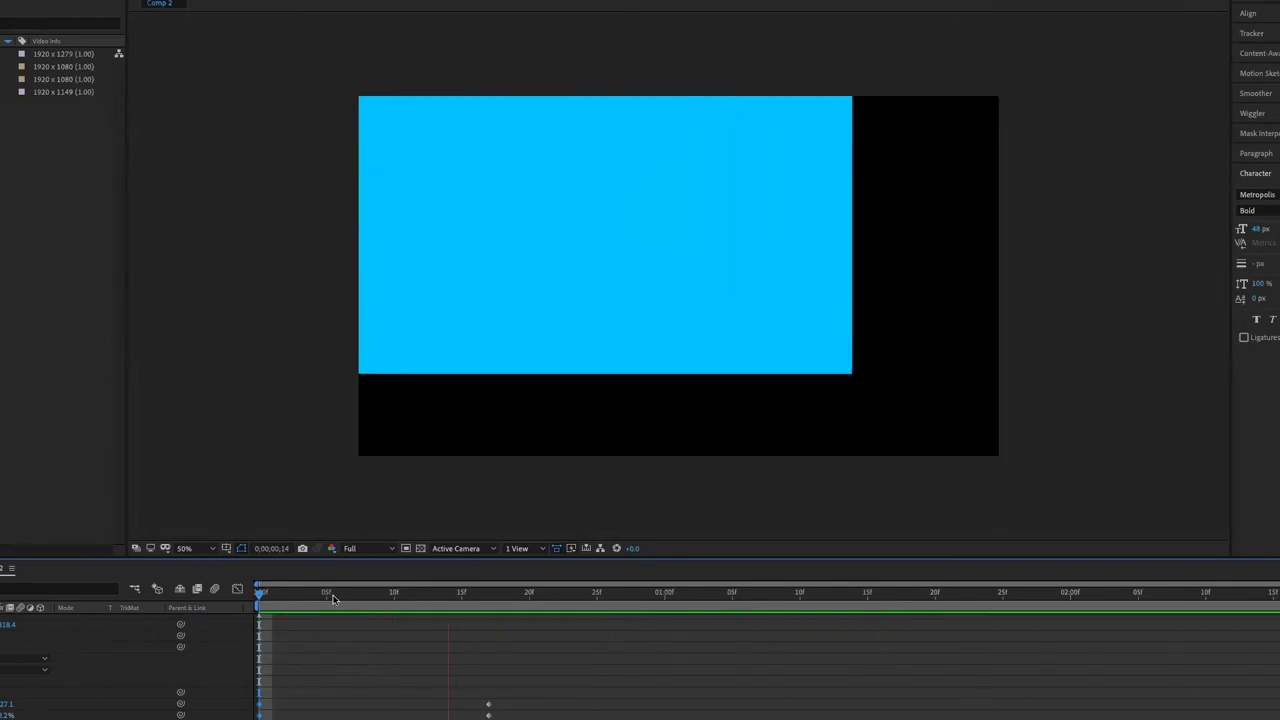
pyautogui.press('space')
pyautogui.press('Home')
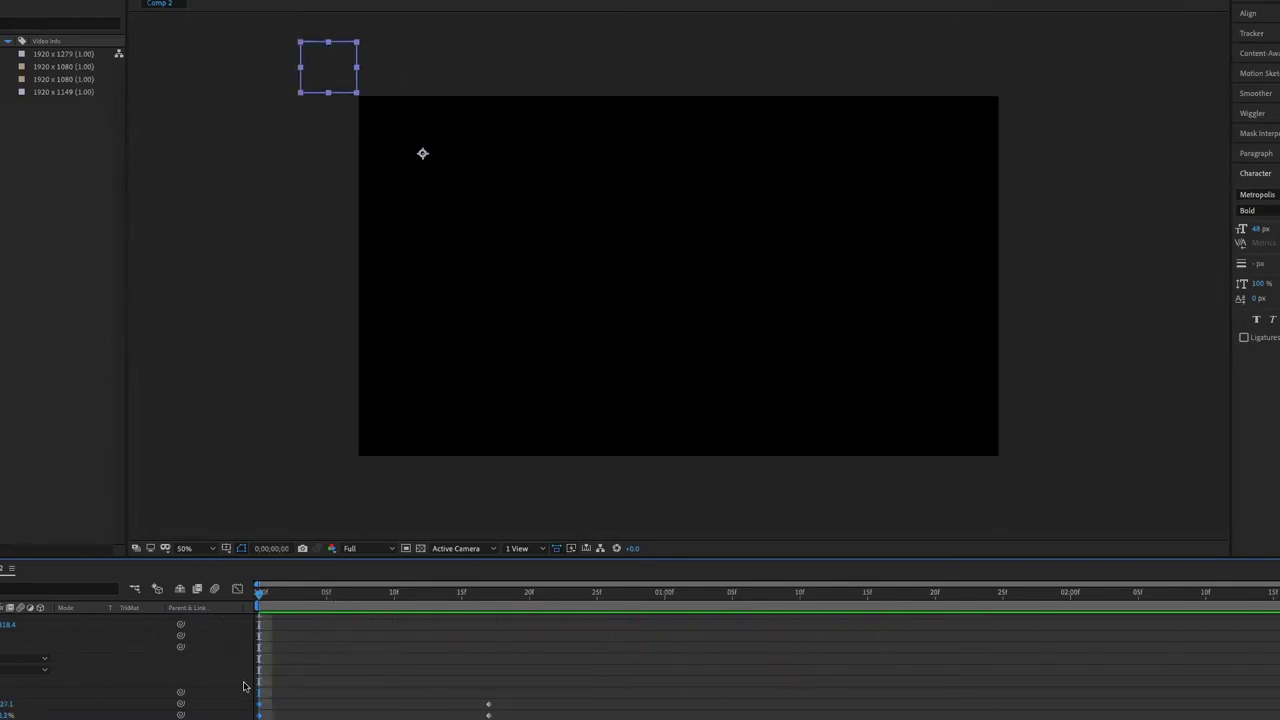
pyautogui.rightClick(258, 715)
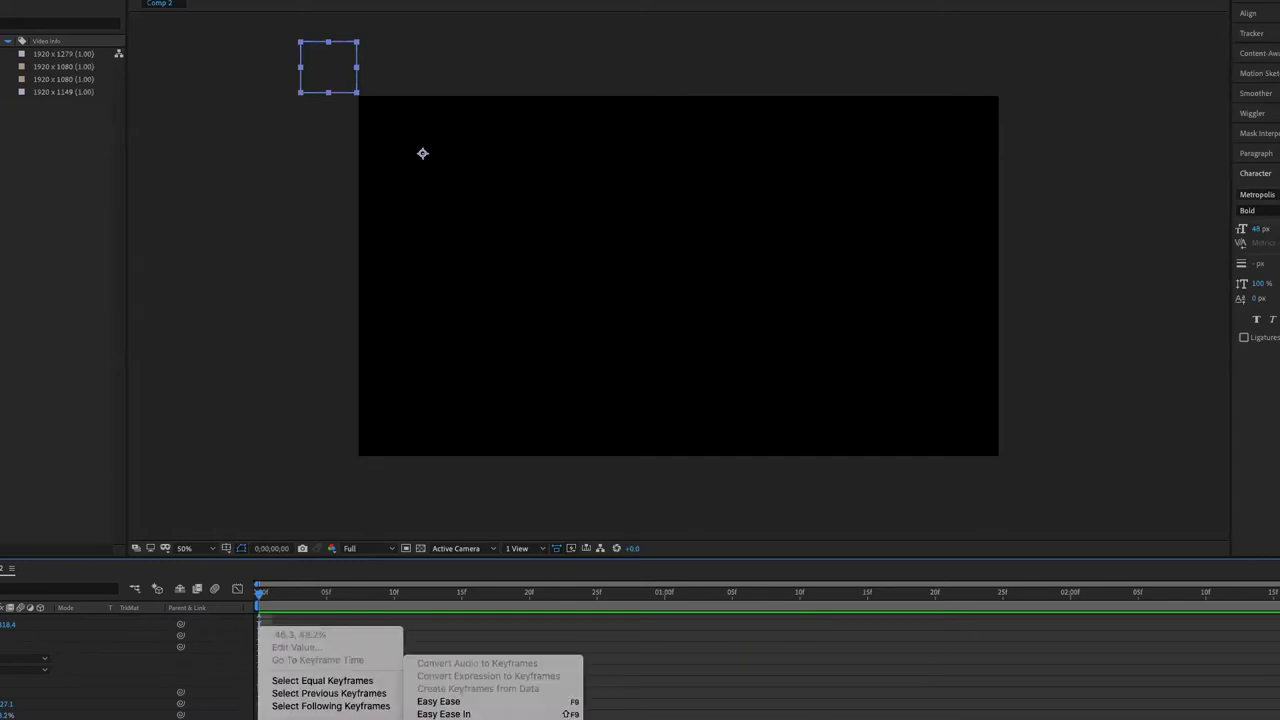
pyautogui.click(501, 707)
pyautogui.press('space')
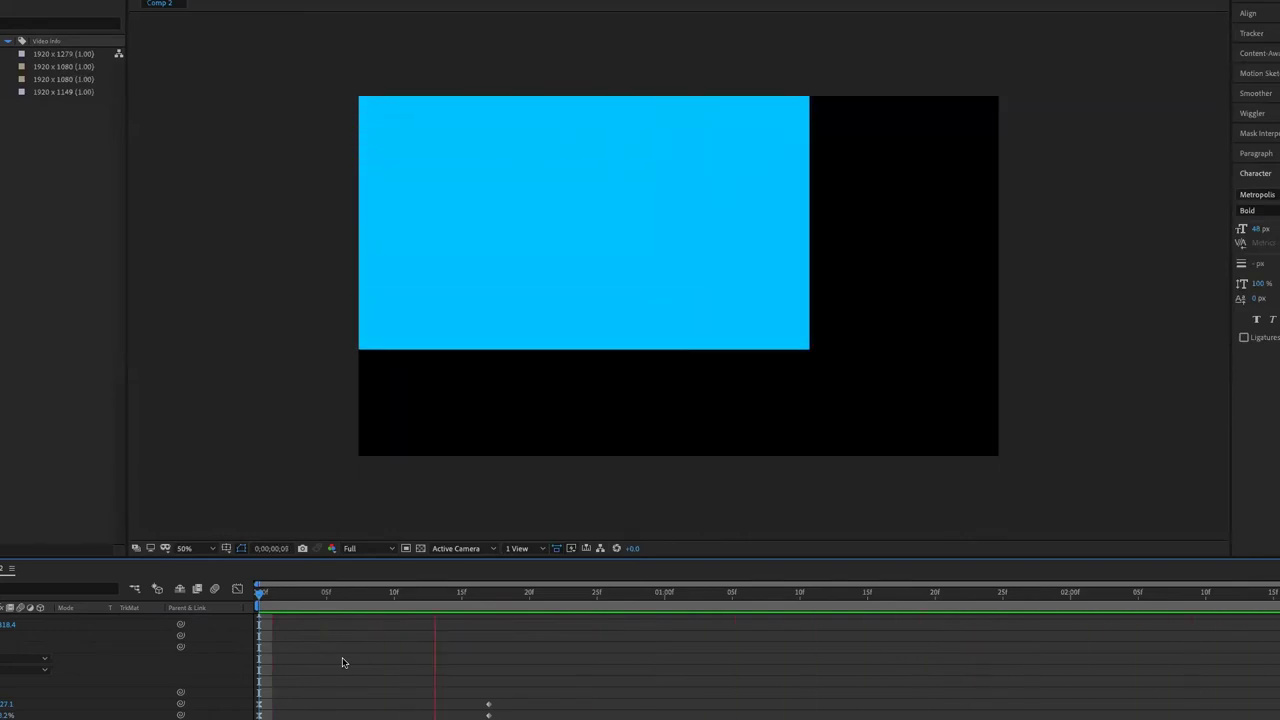
pyautogui.press('space')
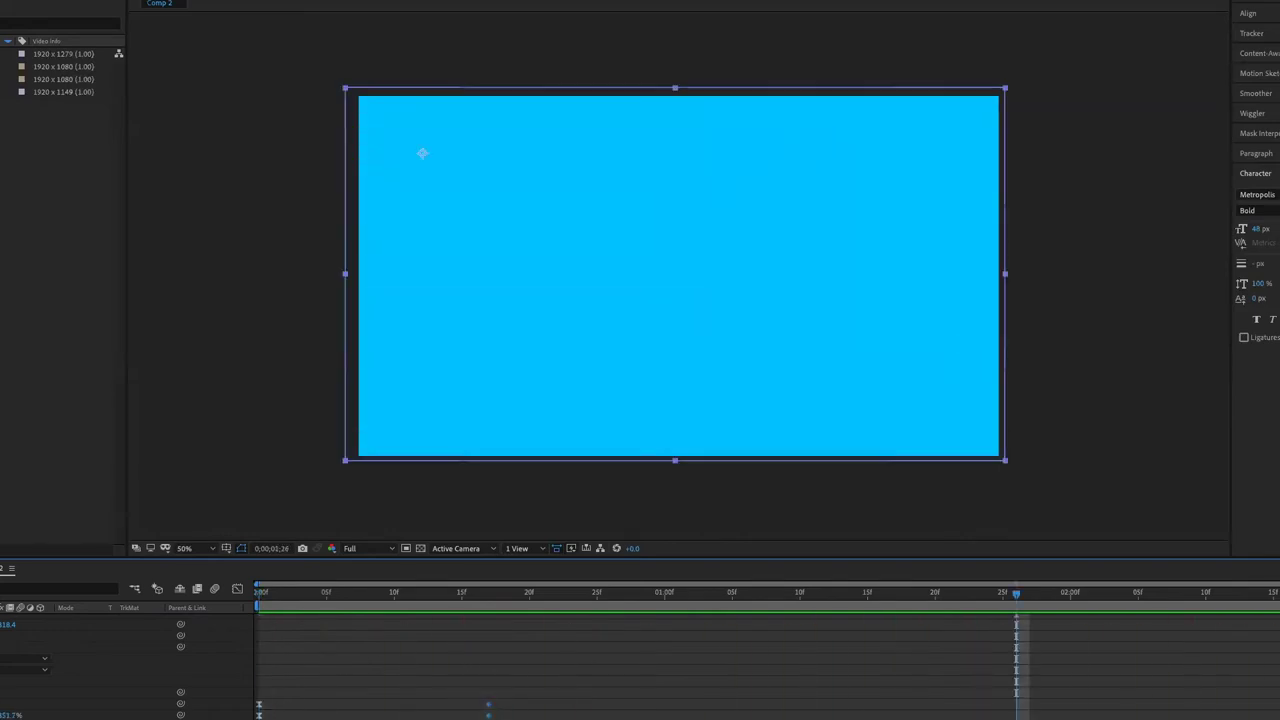
# Step: Apply Easy Ease to the end keyframes near 1;21 and preview from the start
pyautogui.rightClick(488, 714)
pyautogui.moveTo(580, 716)
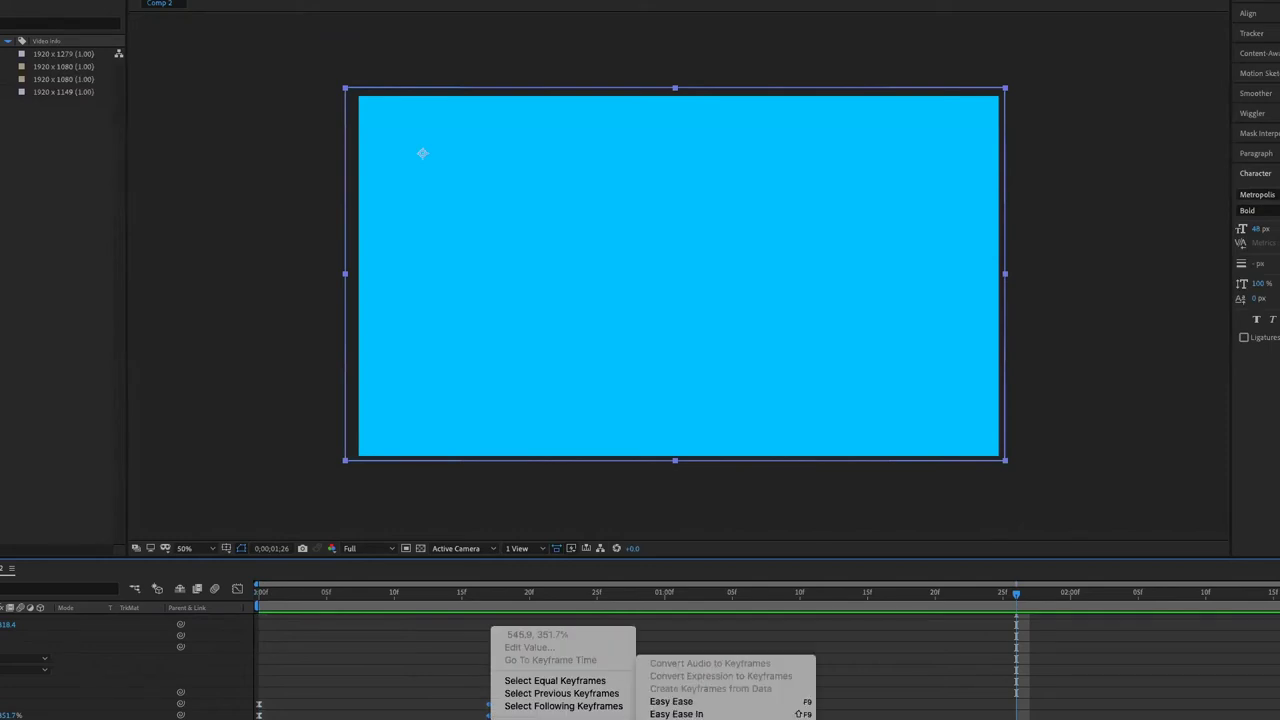
pyautogui.click(668, 700)
pyautogui.press('Home')
pyautogui.press('space')
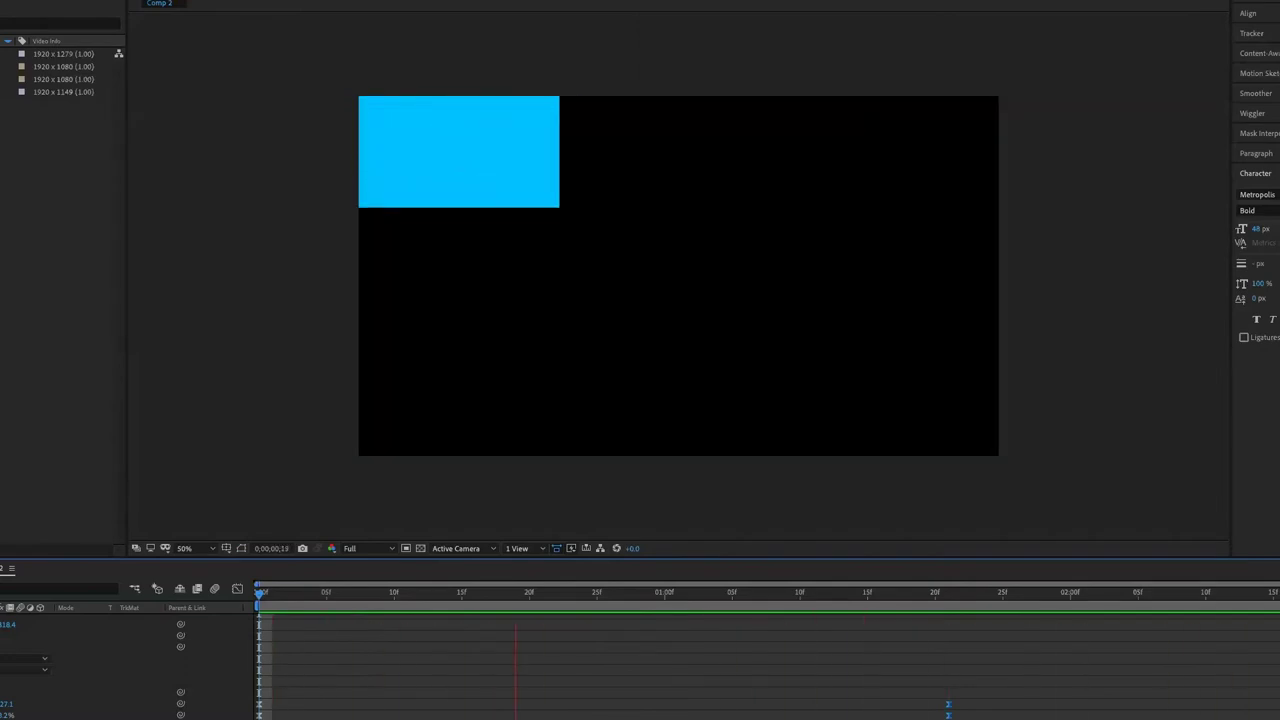
# Step: Move the keyframes from frame 17 to the first frame with cut and paste
pyautogui.press('space')
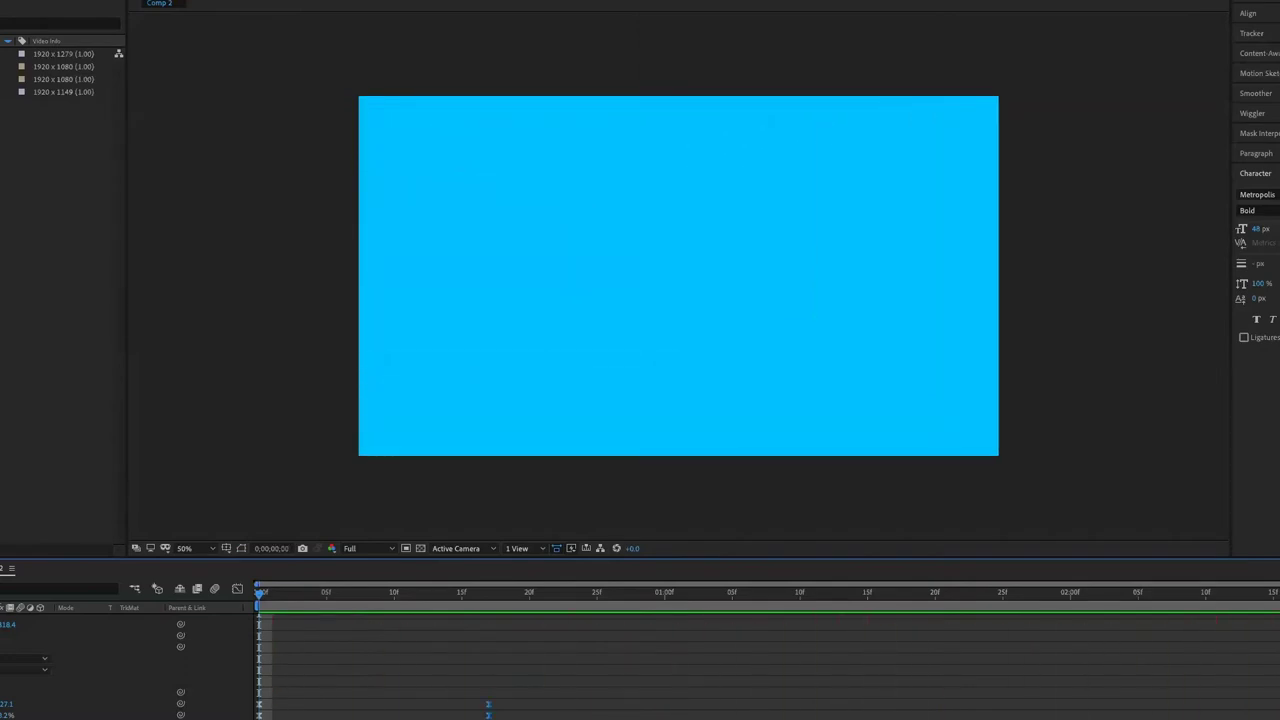
pyautogui.press('space')
pyautogui.press('space')
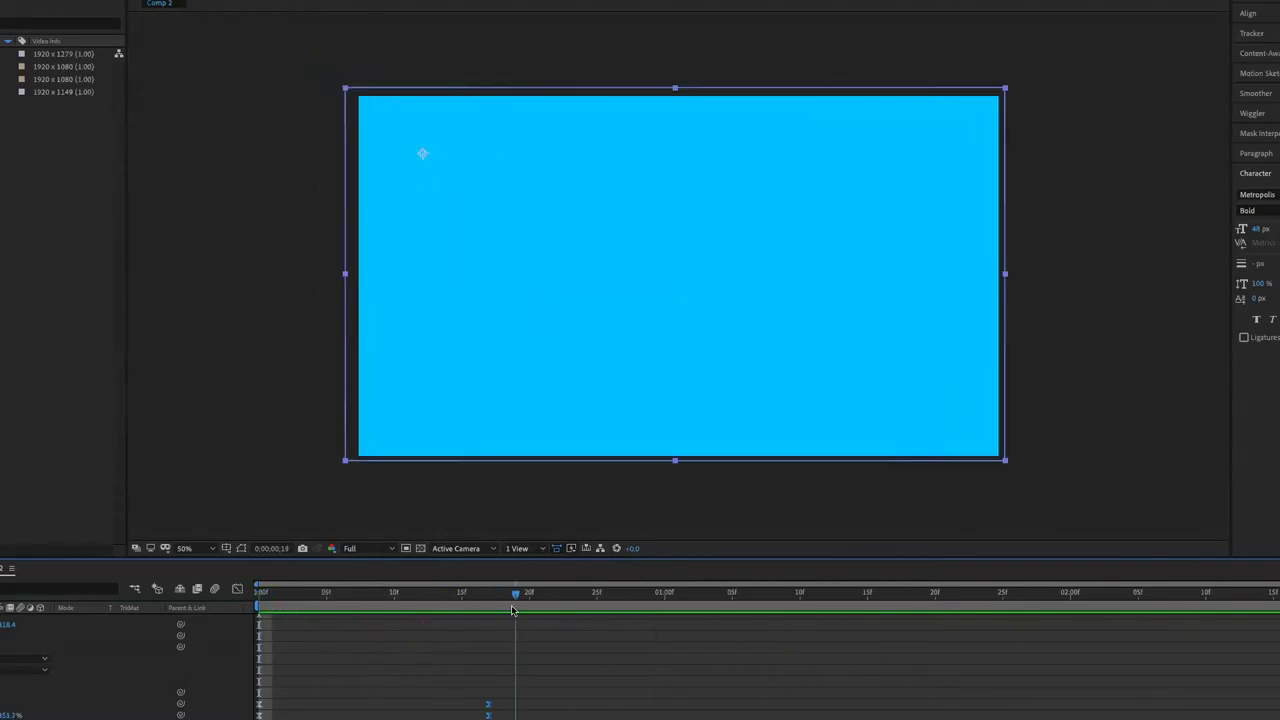
pyautogui.moveTo(290, 600)
pyautogui.mouseDown()
pyautogui.moveTo(491, 622)
pyautogui.moveTo(491, 716)
pyautogui.mouseUp()
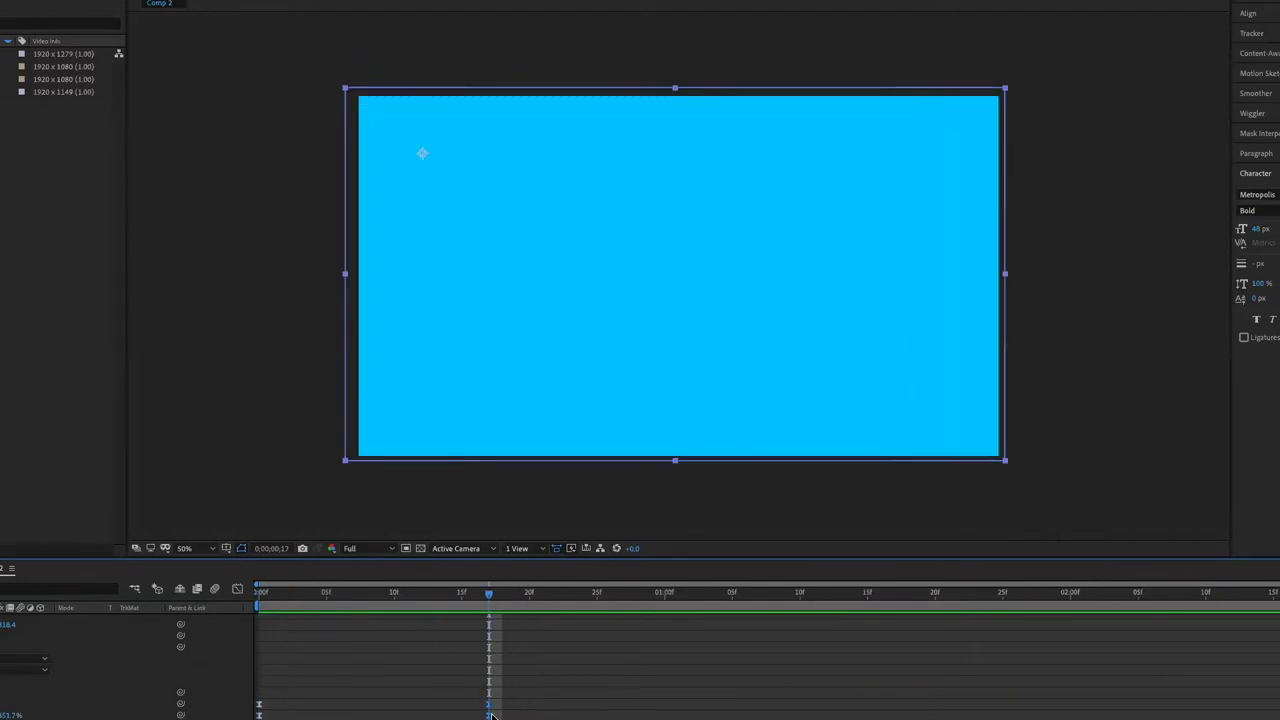
pyautogui.moveTo(306, 600); pyautogui.dragTo(513, 627)
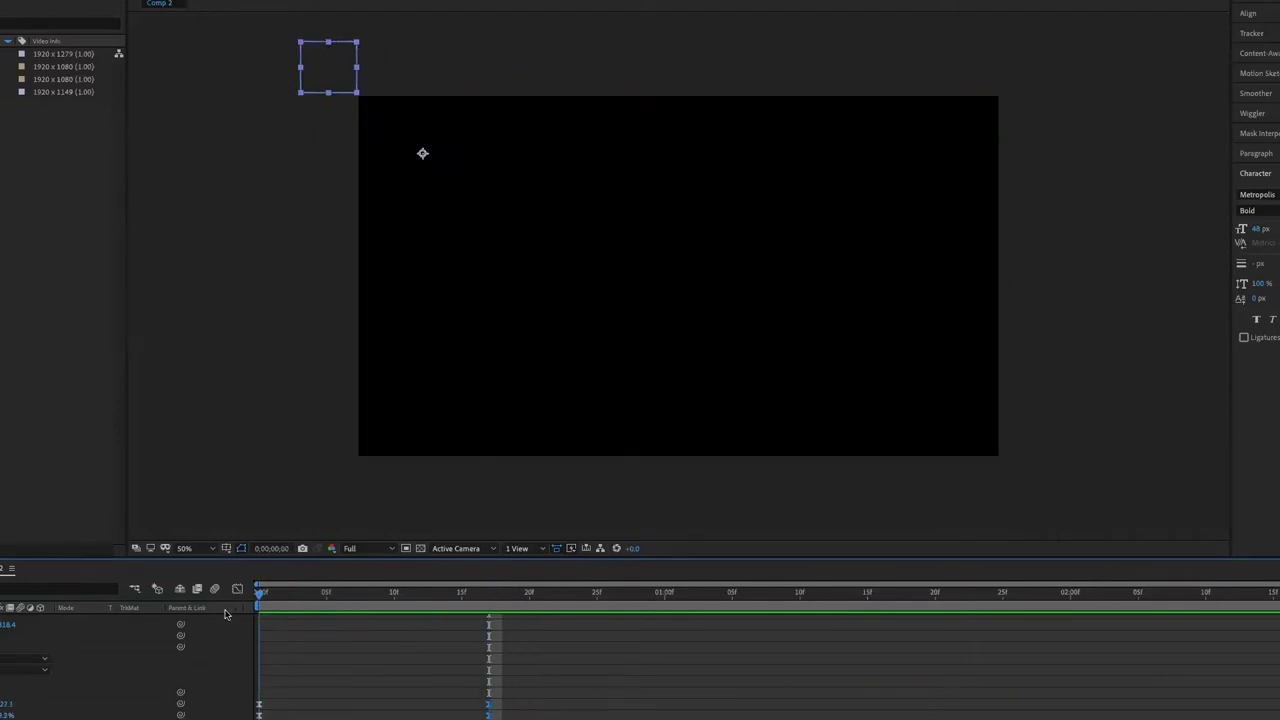
pyautogui.press('j')
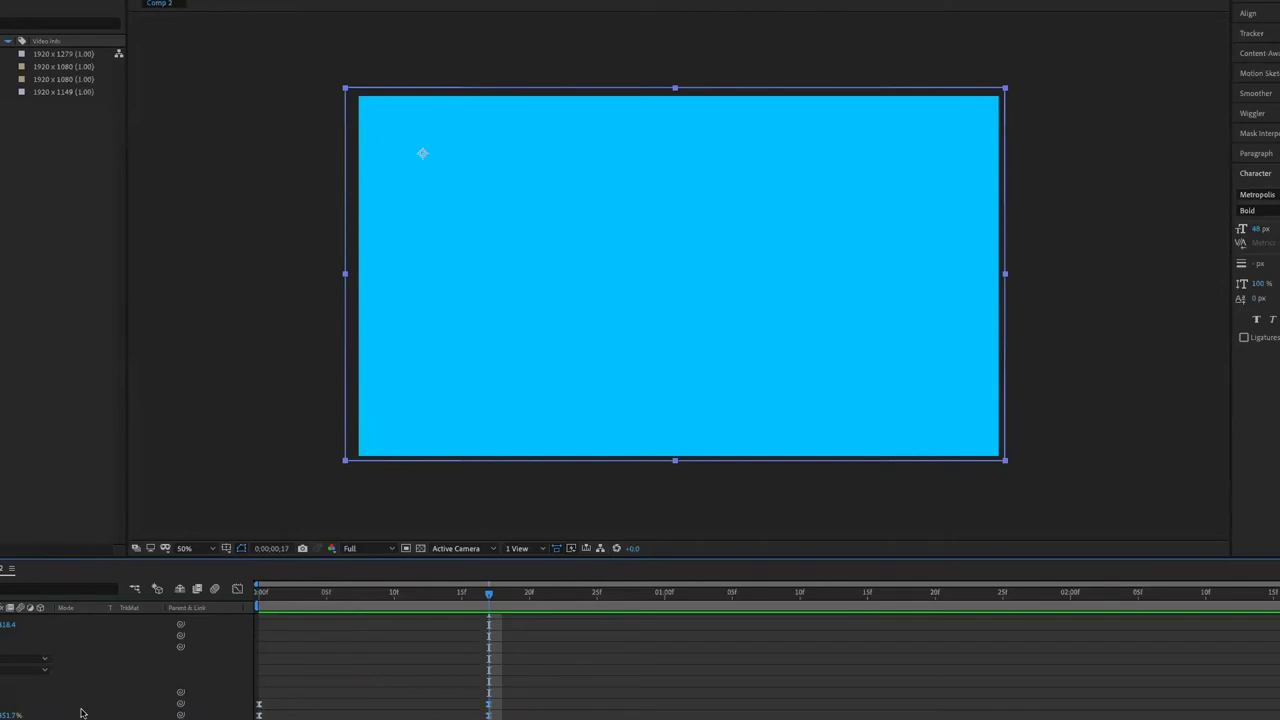
pyautogui.press('Home')
pyautogui.hotkey('ctrl', 'x')
pyautogui.hotkey('ctrl', 'v')
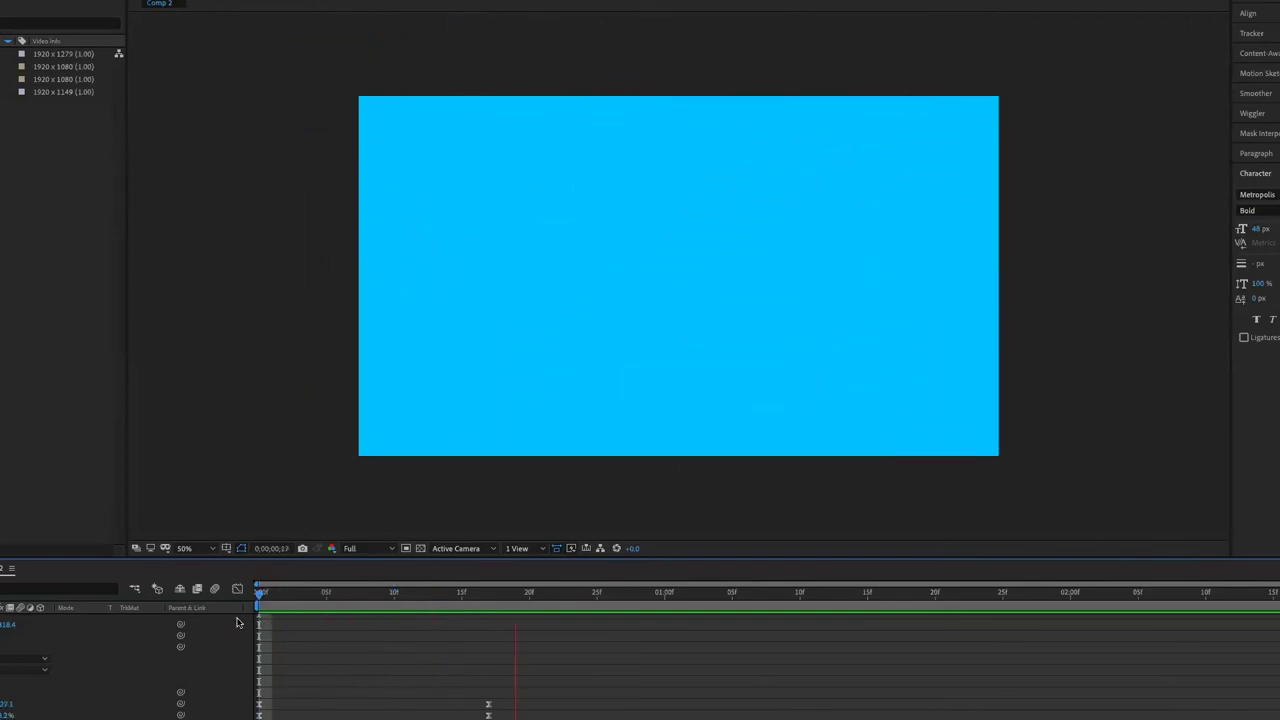
pyautogui.press('space')
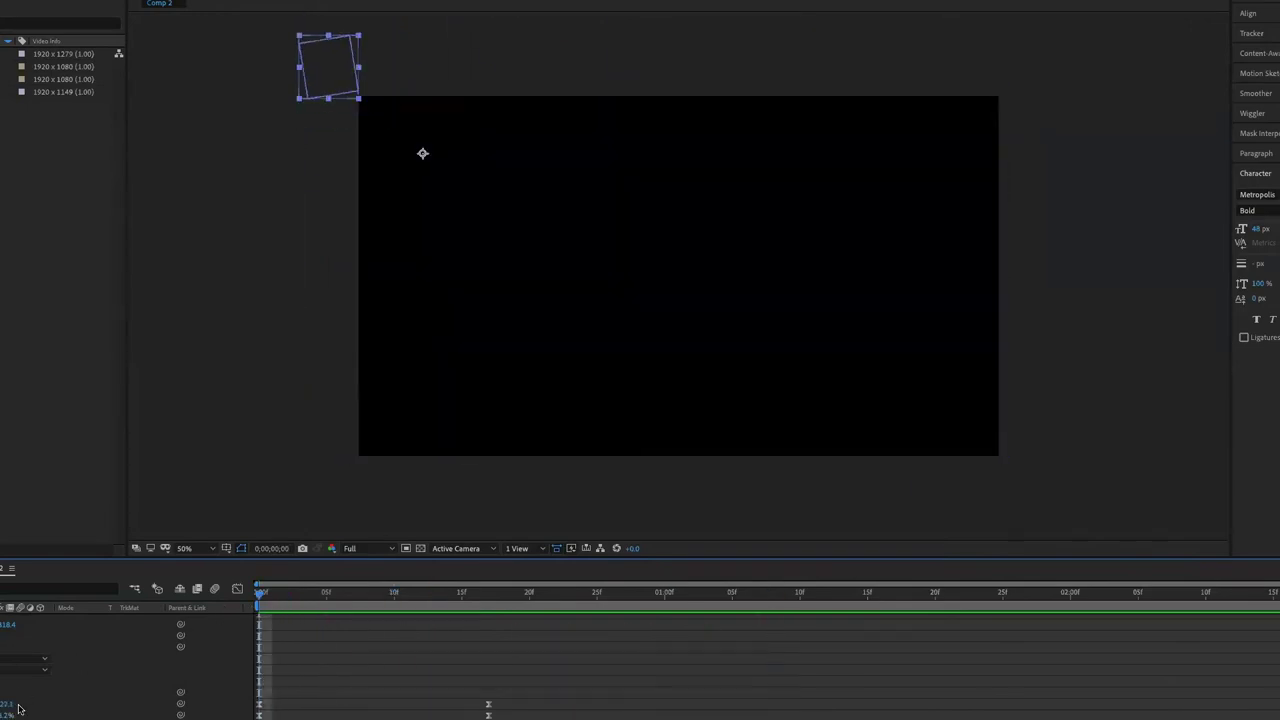
# Step: Give the square a starting rotation at frame 0 so it spins while growing
pyautogui.moveTo(180, 669); pyautogui.dragTo(180, 669)
pyautogui.press('space')
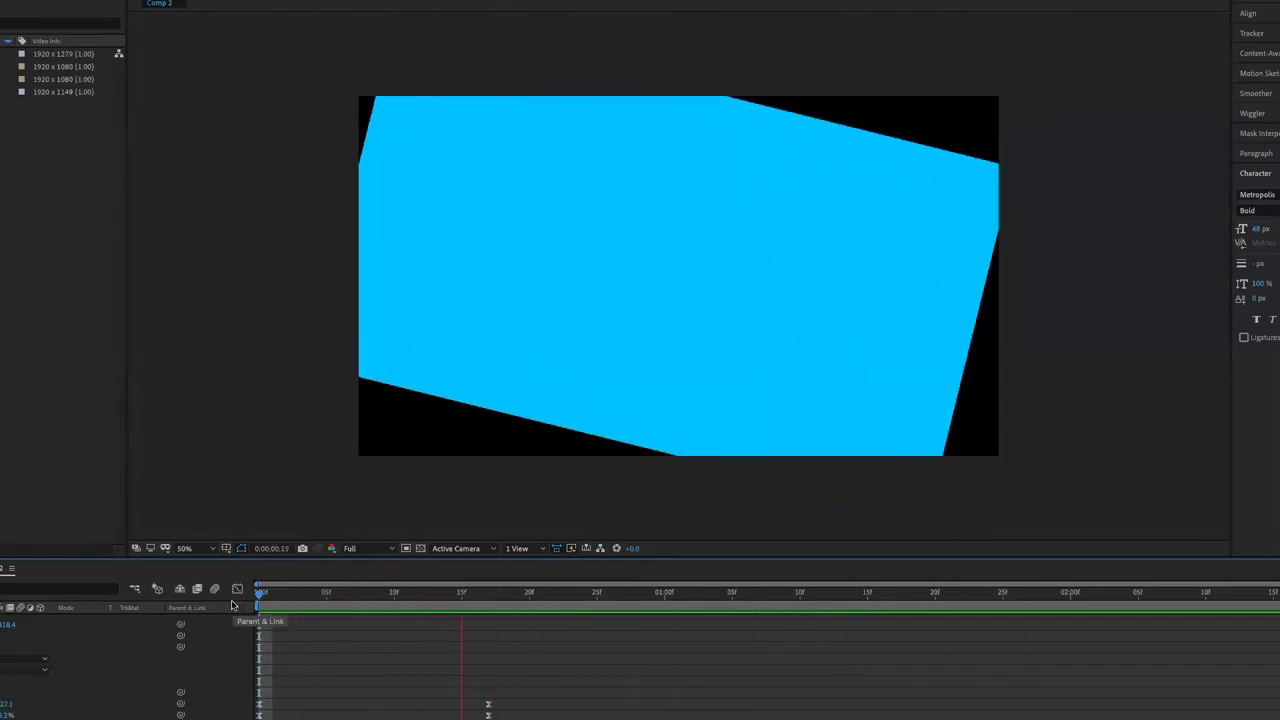
pyautogui.press('space')
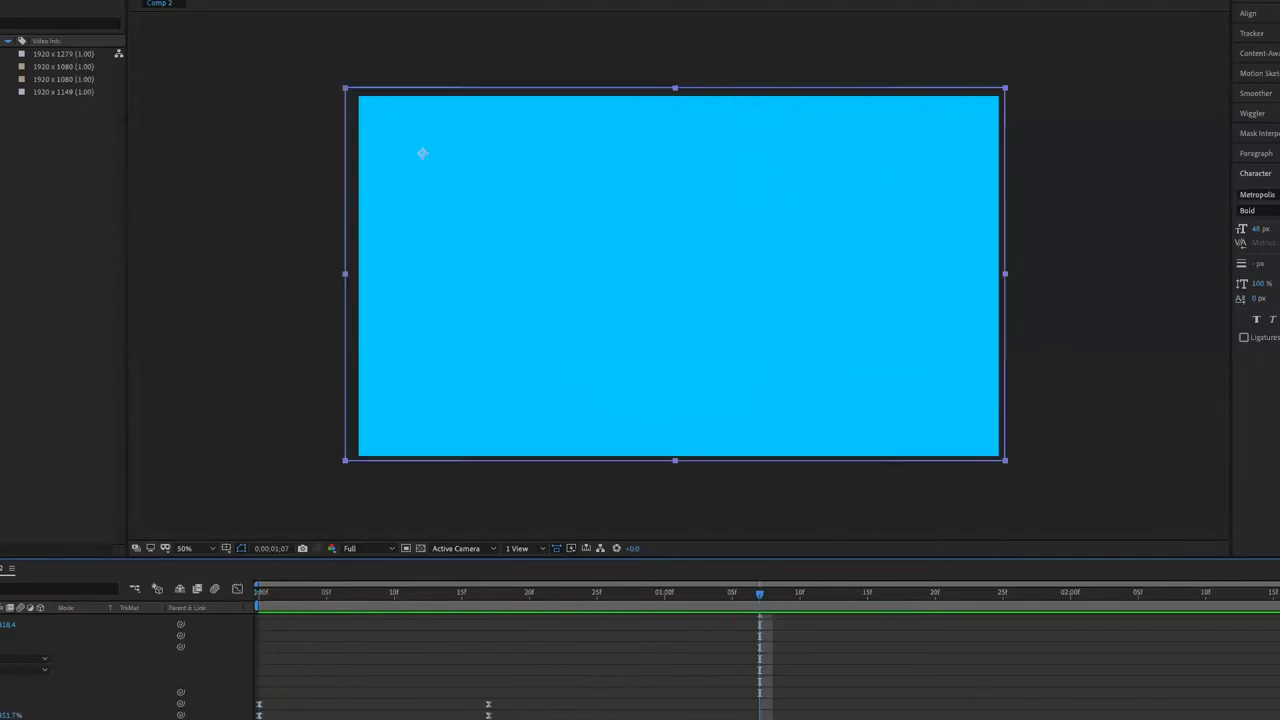
pyautogui.press('u')
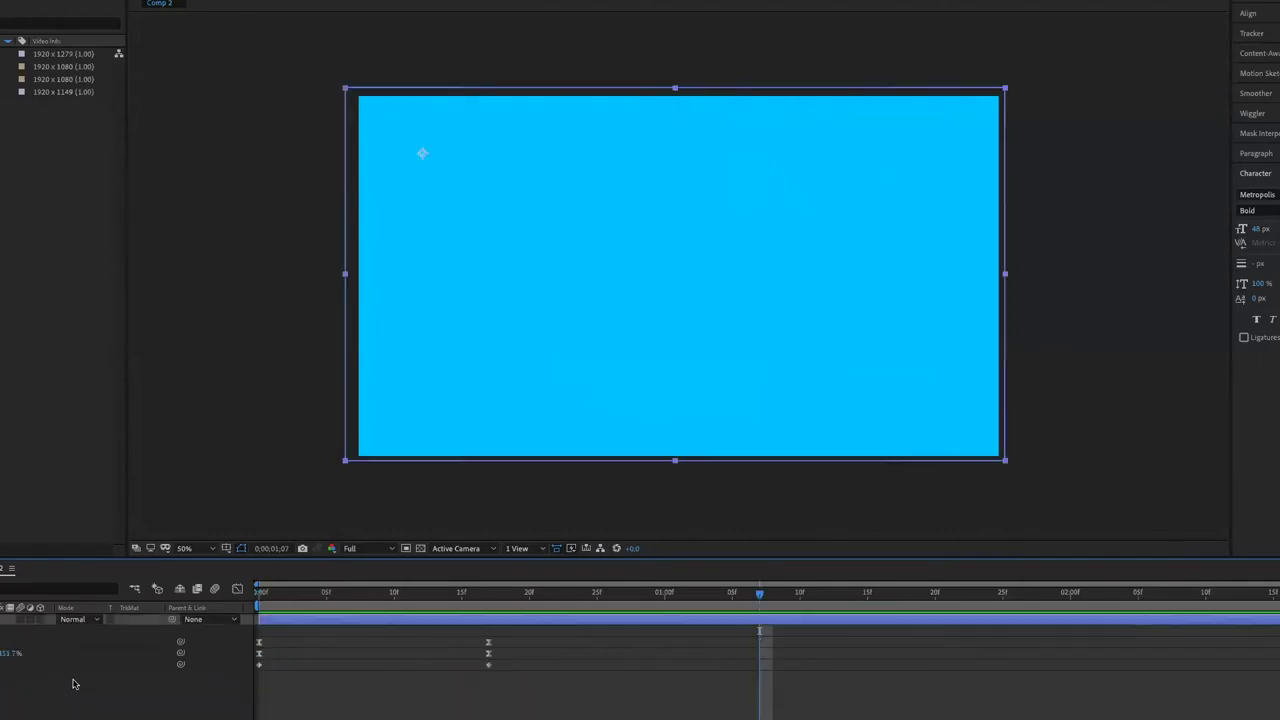
pyautogui.click(73, 683)
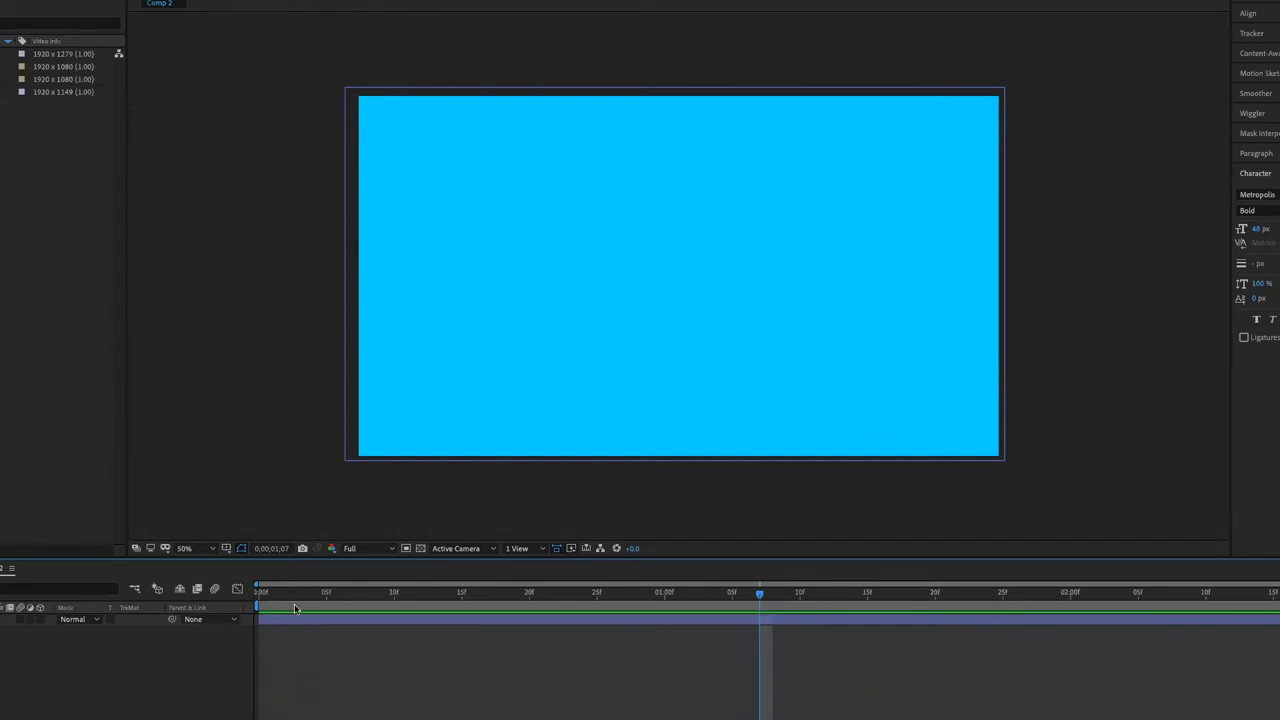
pyautogui.press('space')
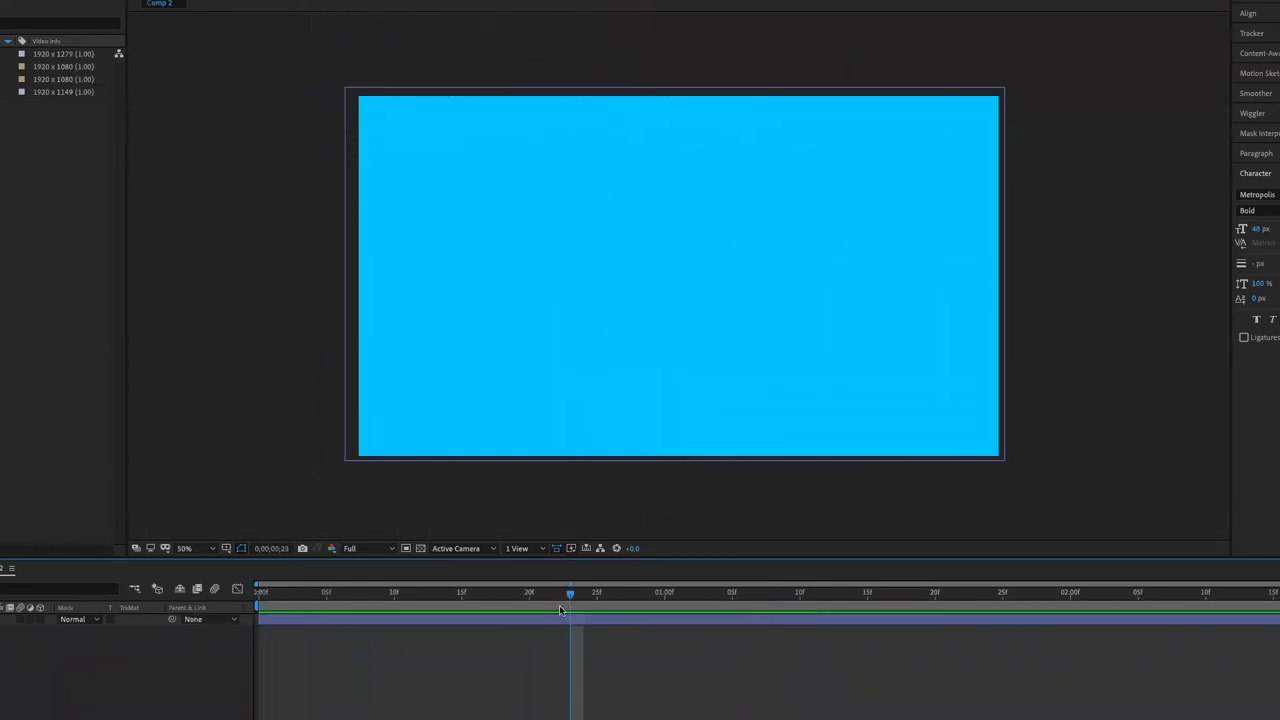
pyautogui.click(422, 153)
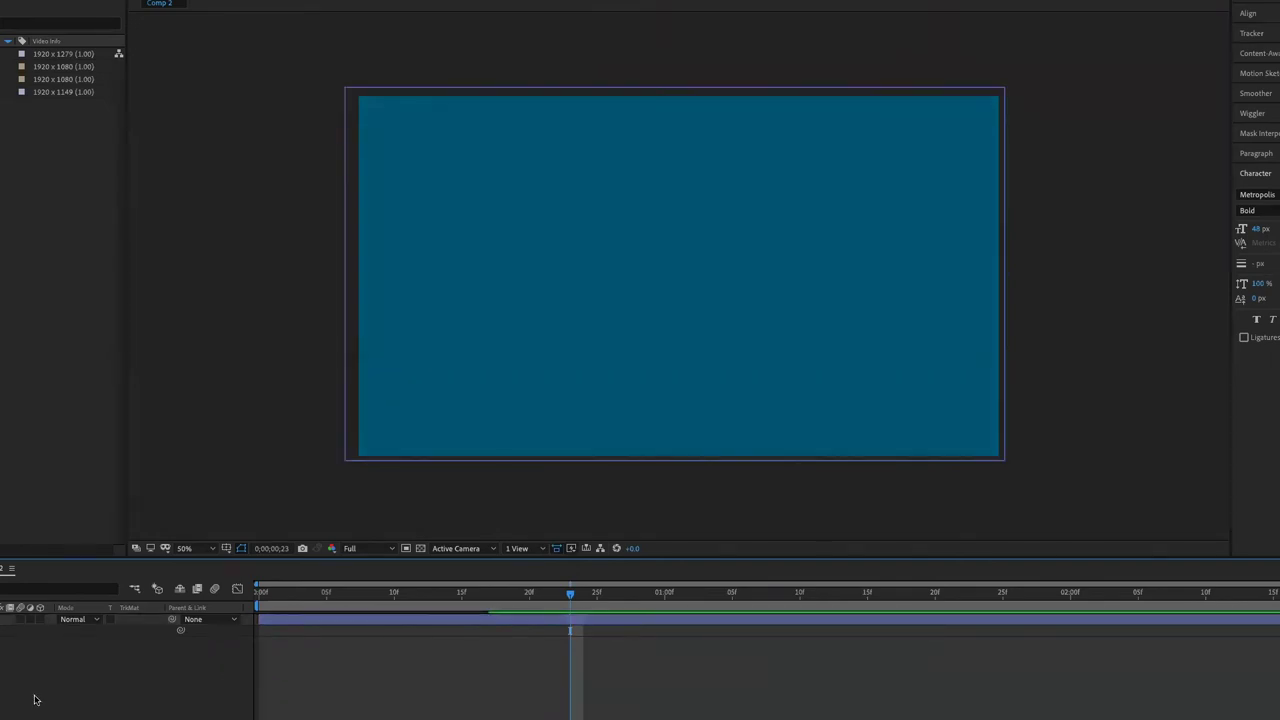
# Step: Duplicate the semi-transparent square layer three times with Ctrl+D and preview the stack
pyautogui.press('Home')
pyautogui.press('space')
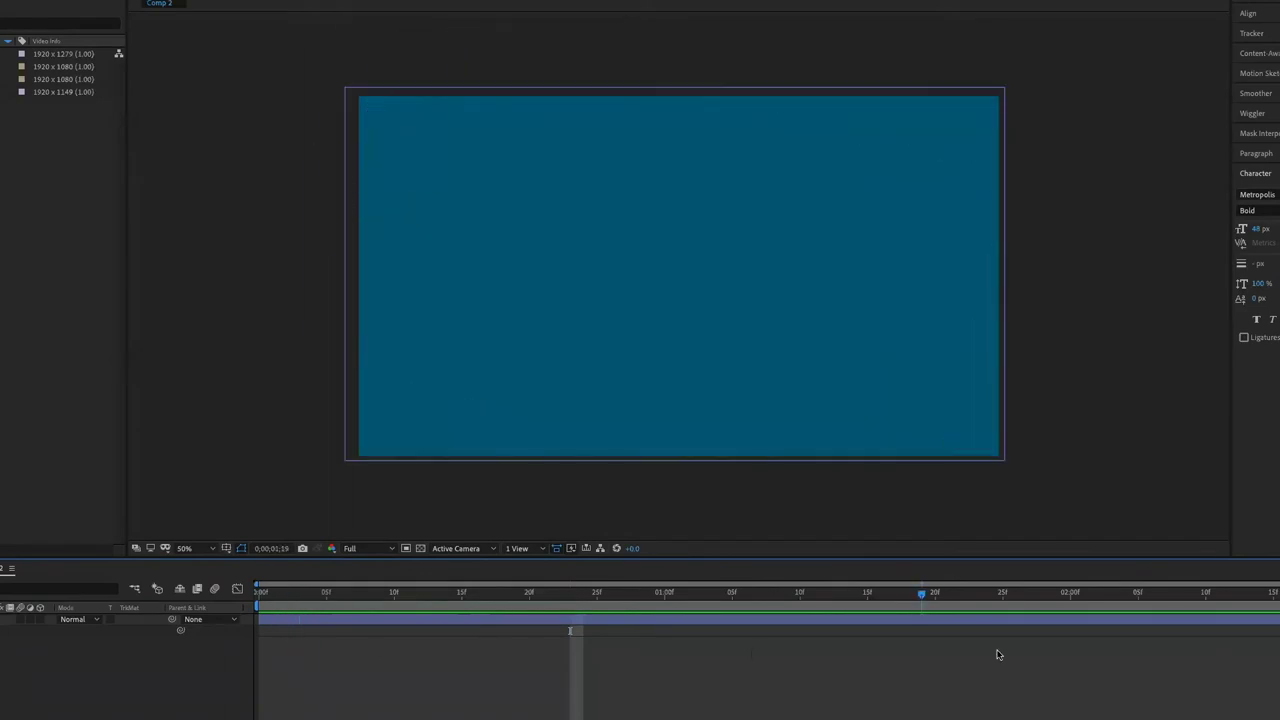
pyautogui.press('space')
pyautogui.click(244, 615)
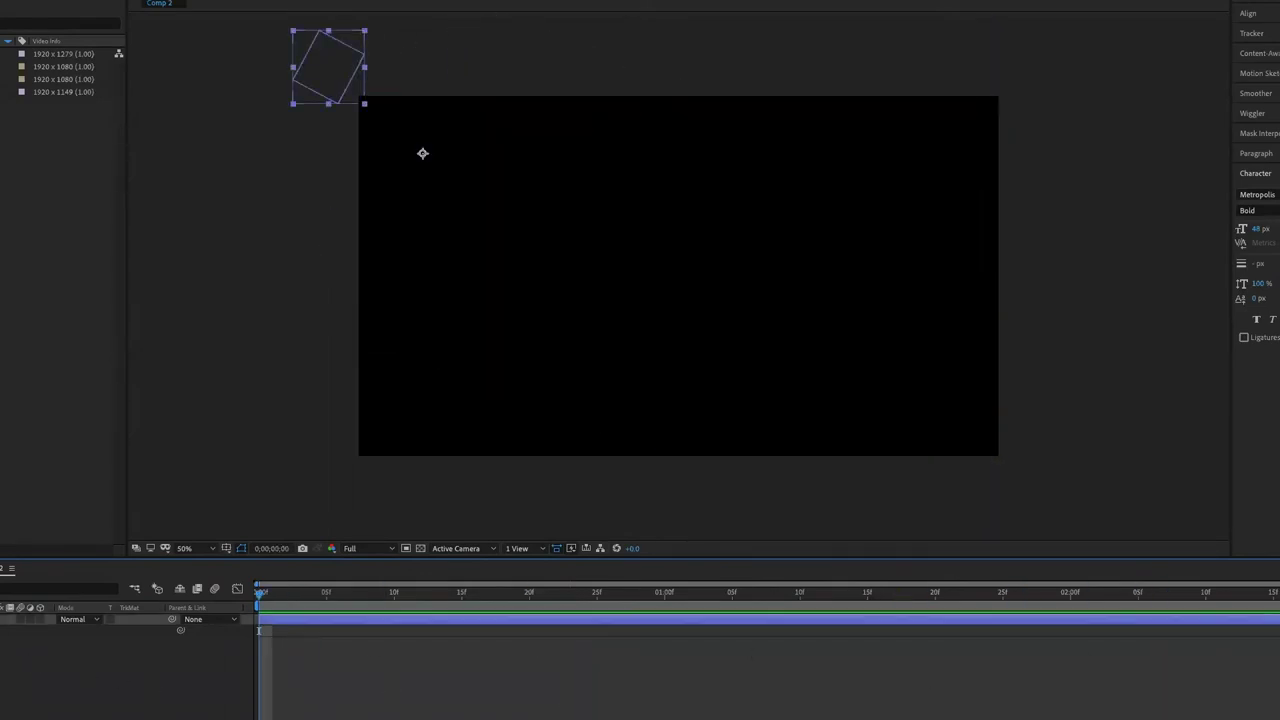
pyautogui.click(664, 604)
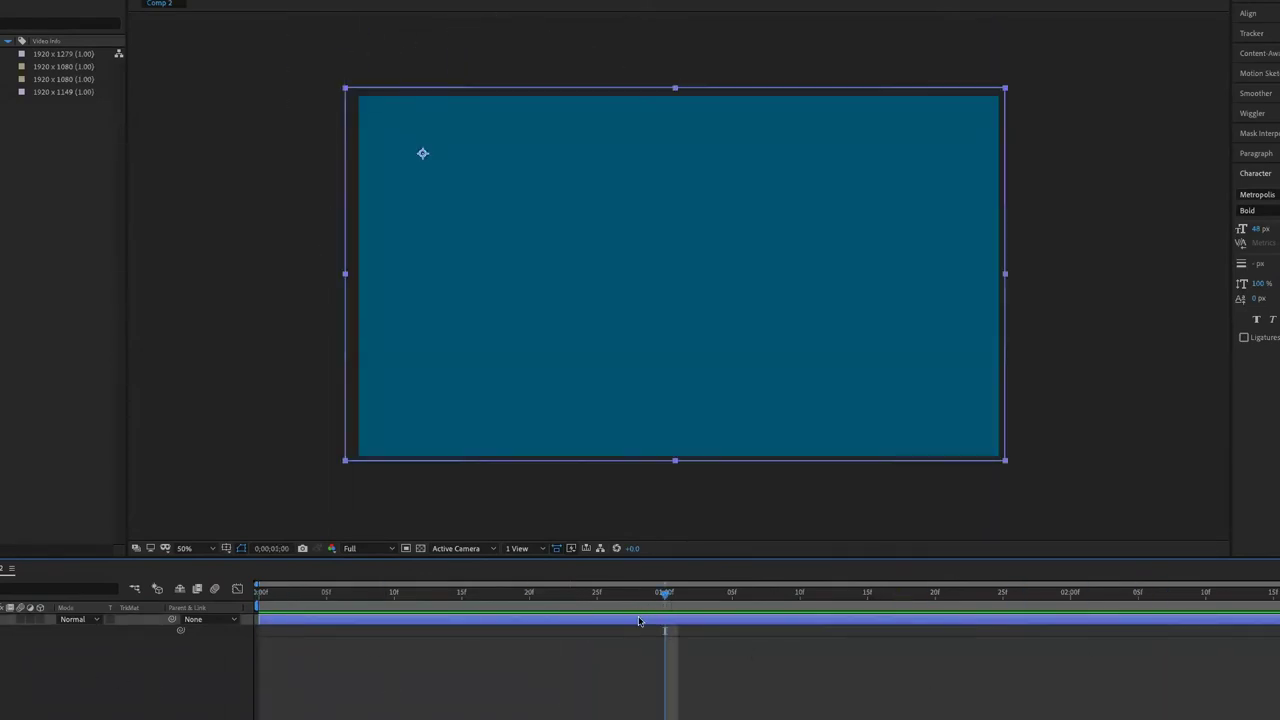
pyautogui.hotkey('ctrl', 'd')
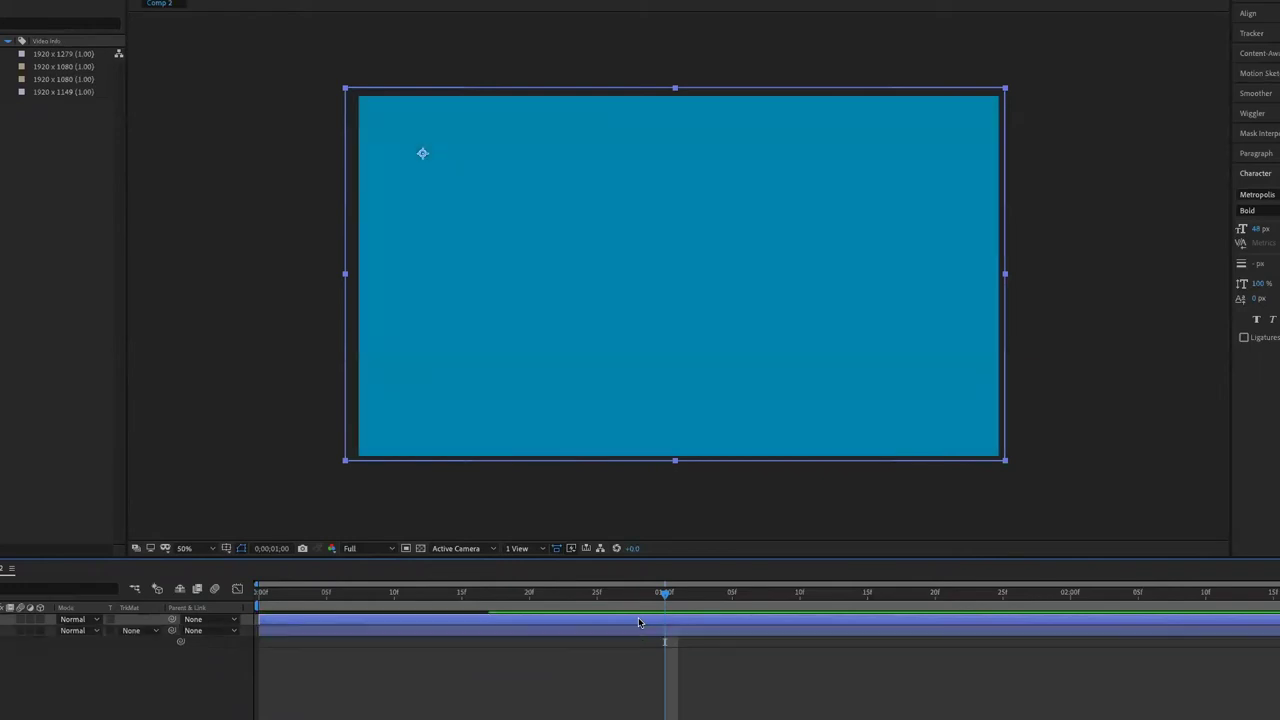
pyautogui.hotkey('ctrl', 'd')
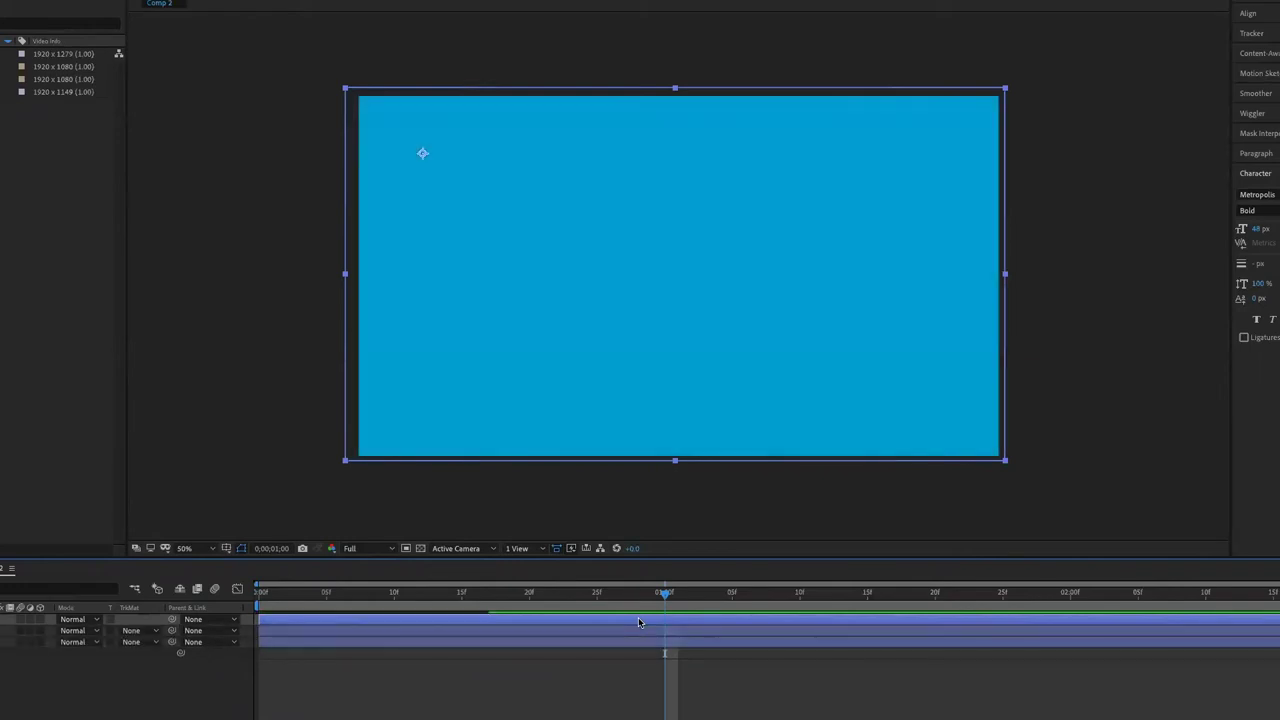
pyautogui.hotkey('ctrl', 'd')
pyautogui.hotkey('ctrl', 'd')
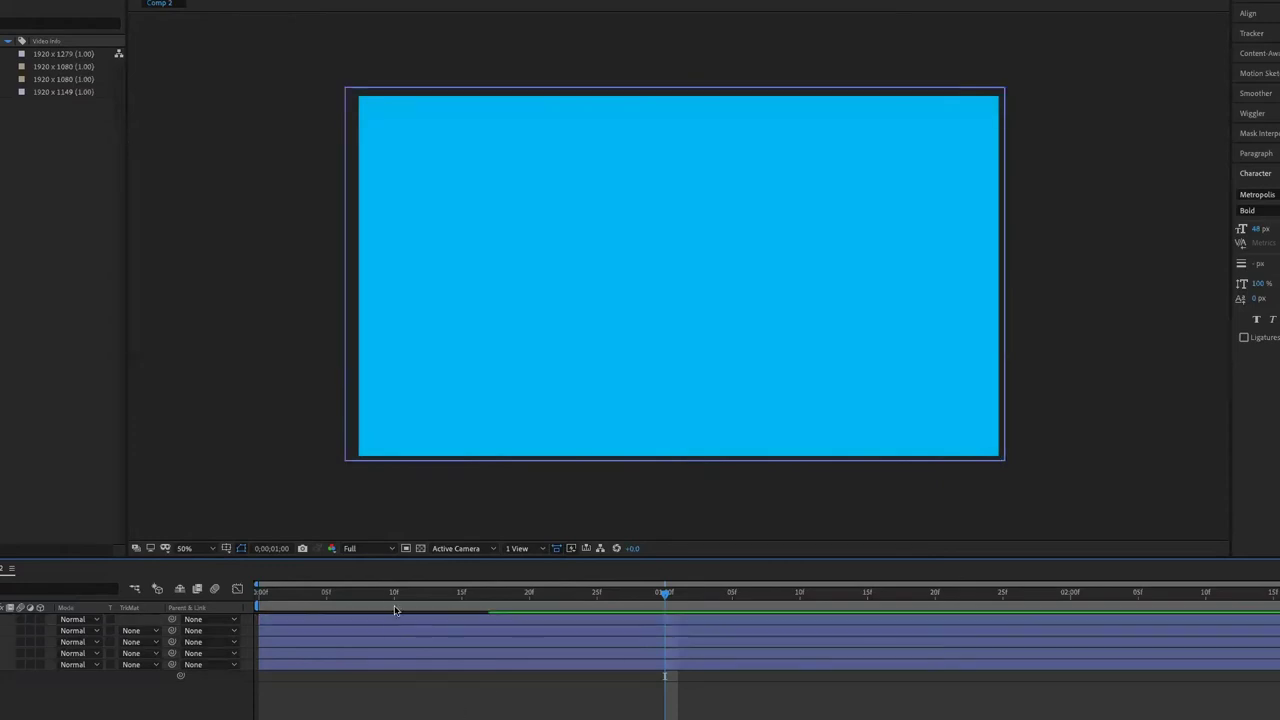
pyautogui.press('Home')
pyautogui.press('space')
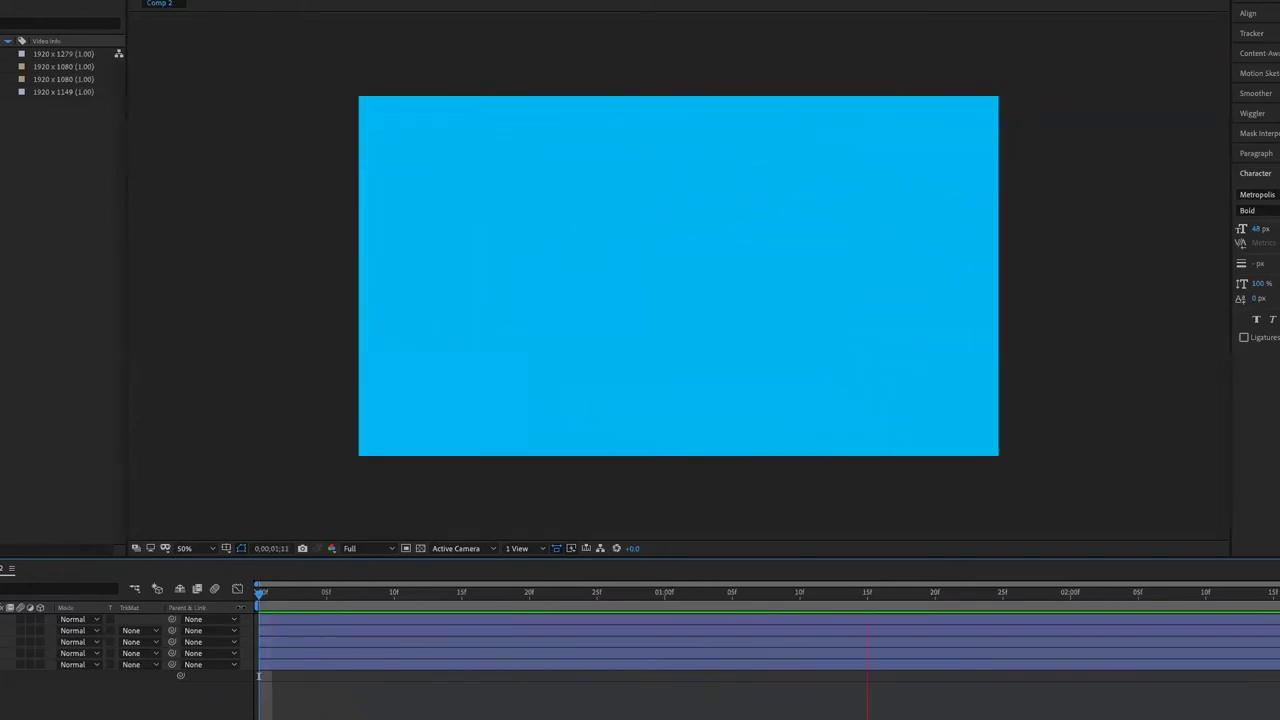
# Step: Slide the copies' layer bars so each starts a couple of frames after the previous one
pyautogui.click(375, 610)
pyautogui.click(371, 621)
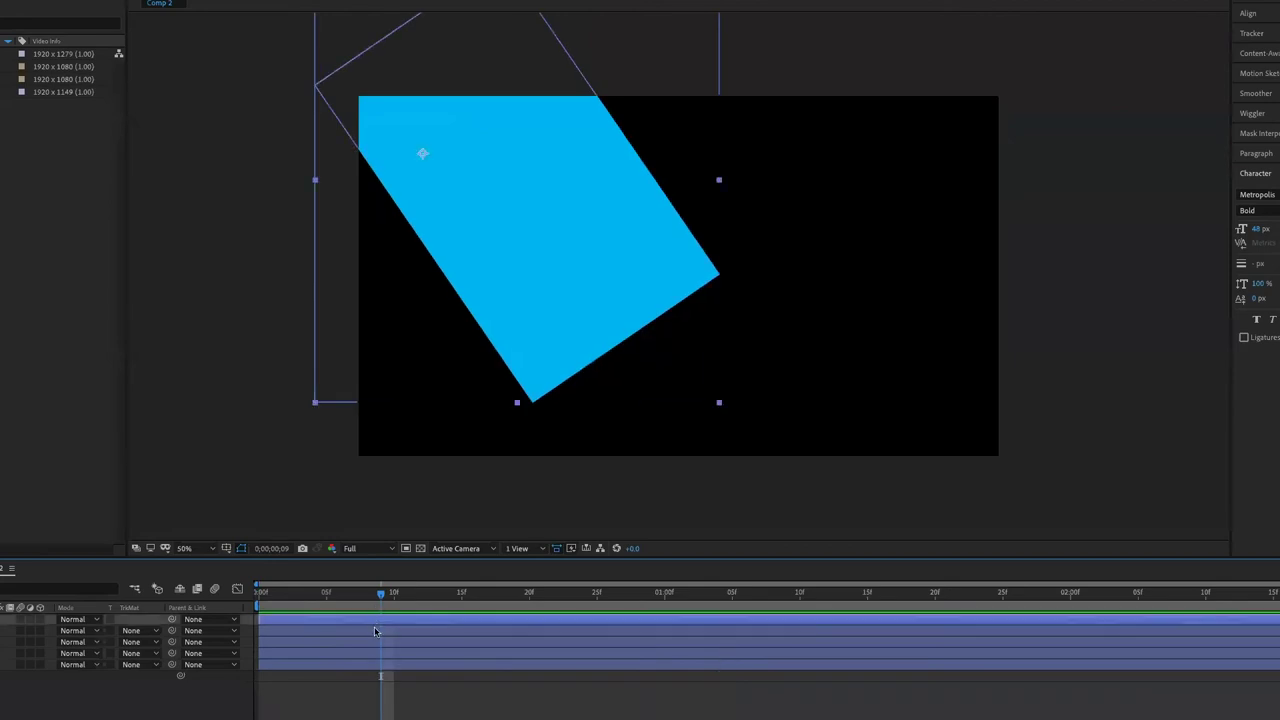
pyautogui.keyDown('shift'); pyautogui.click(373, 654); pyautogui.keyUp('shift')
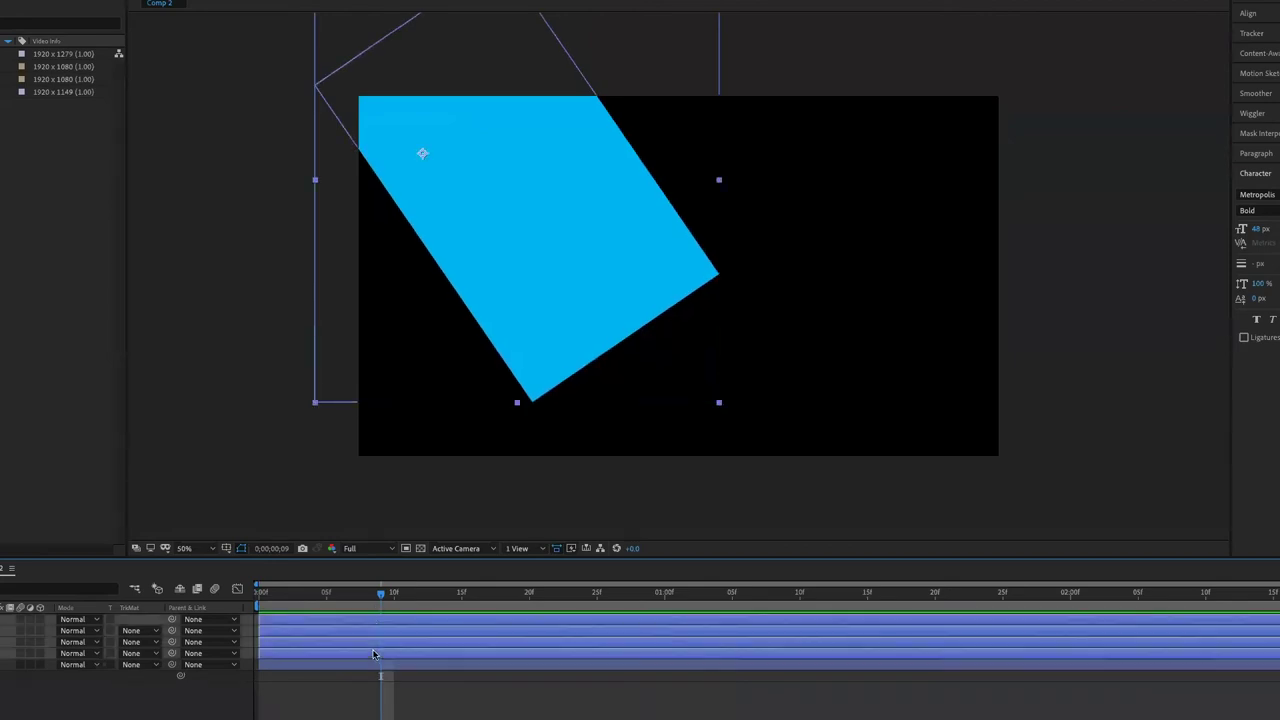
pyautogui.moveTo(375, 655); pyautogui.dragTo(388, 656)
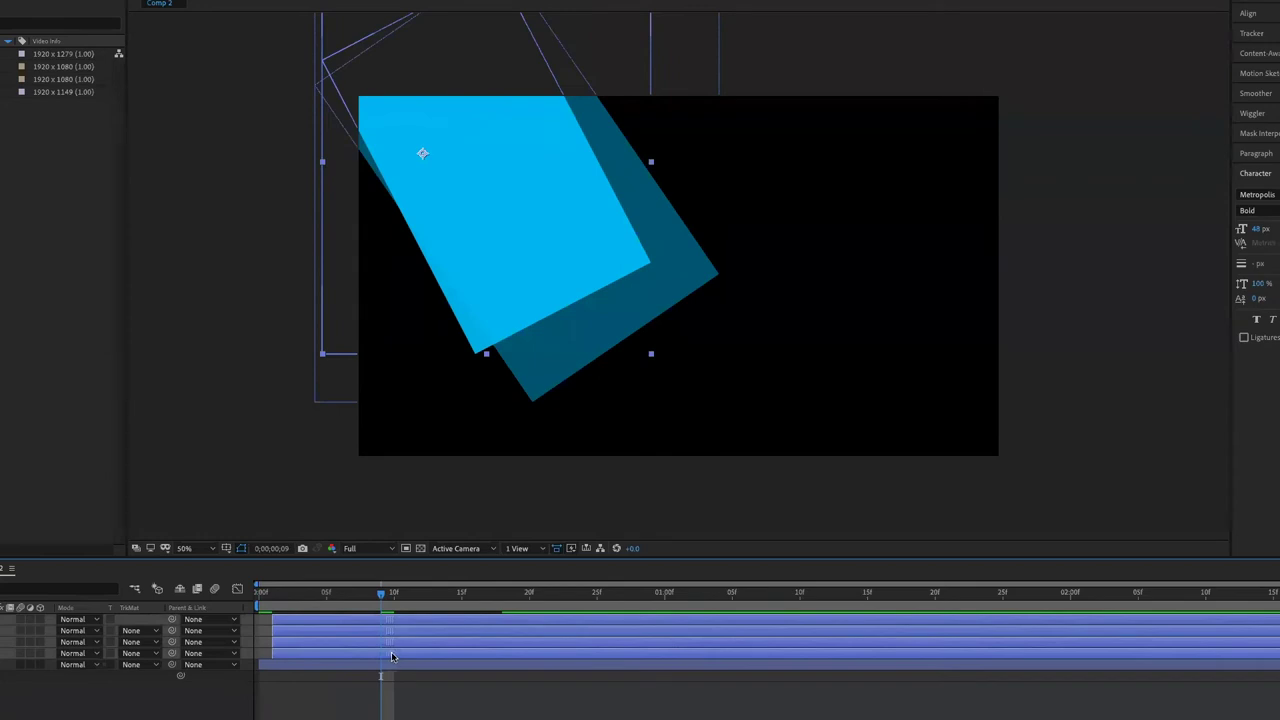
pyautogui.moveTo(392, 656); pyautogui.dragTo(400, 657)
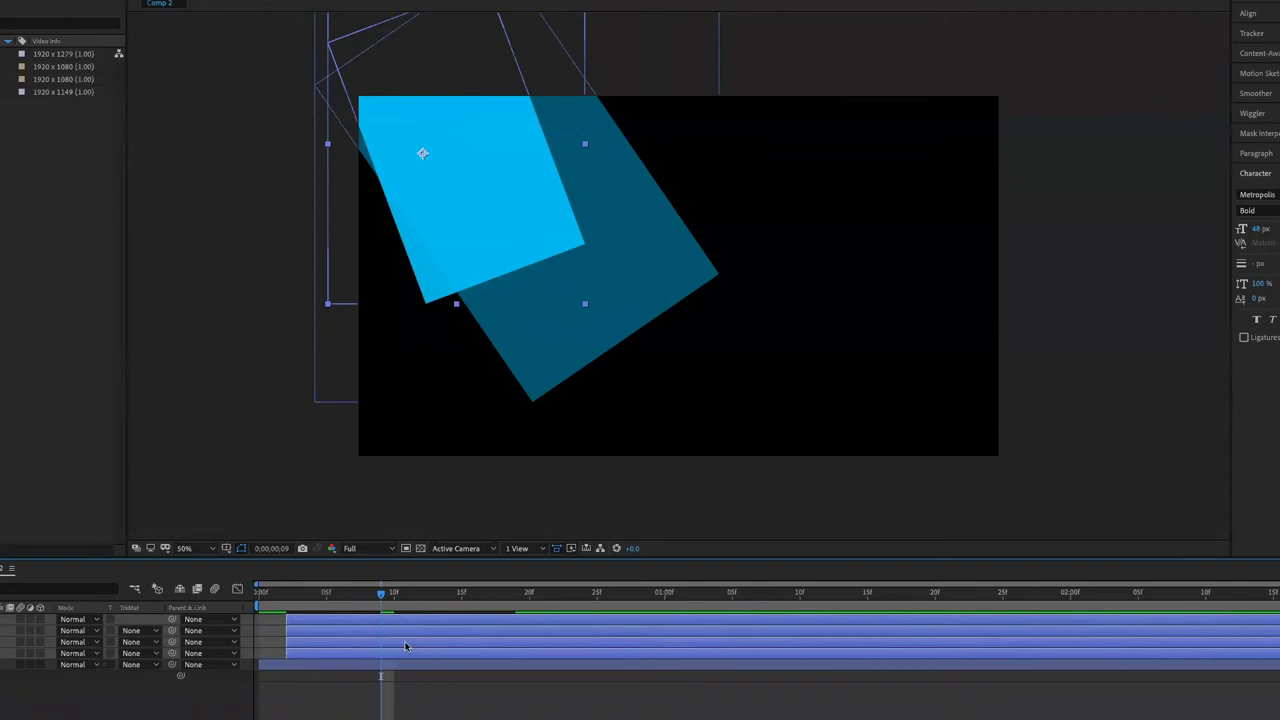
pyautogui.keyDown('ctrl'); pyautogui.click(407, 653); pyautogui.keyUp('ctrl')
pyautogui.moveTo(410, 648); pyautogui.dragTo(436, 648)
pyautogui.click(435, 639)
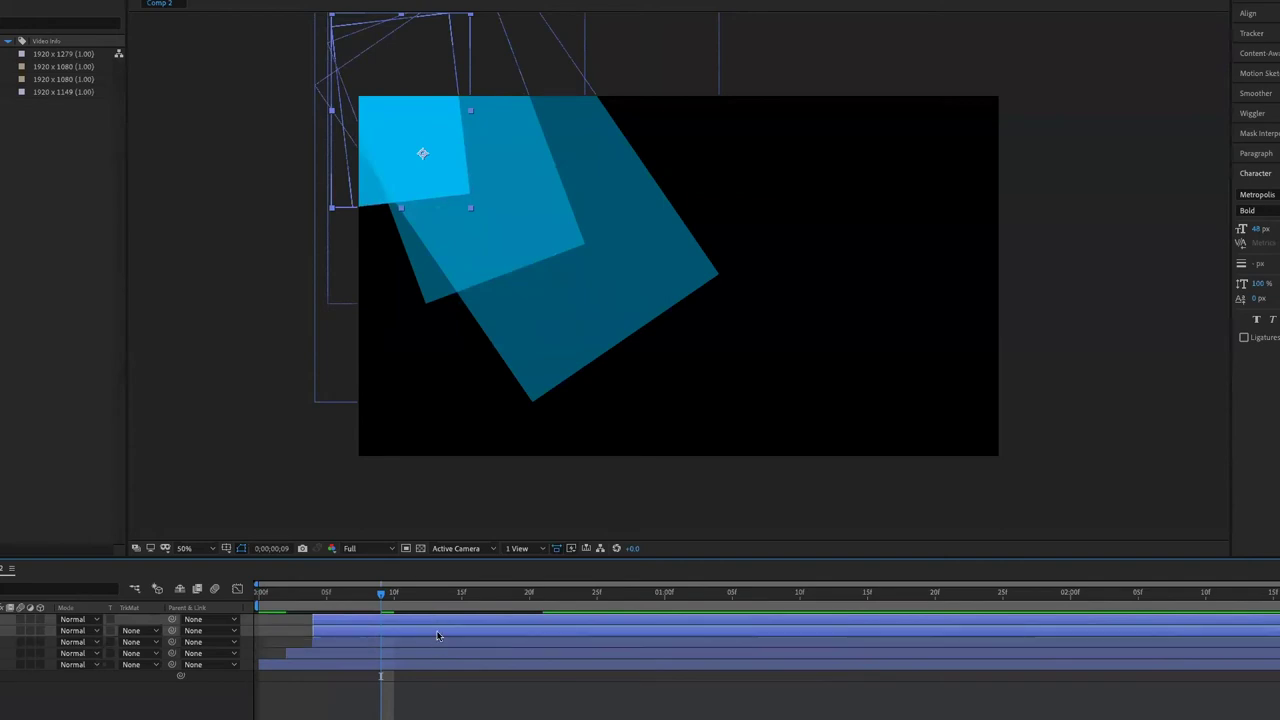
pyautogui.moveTo(443, 630); pyautogui.dragTo(486, 624)
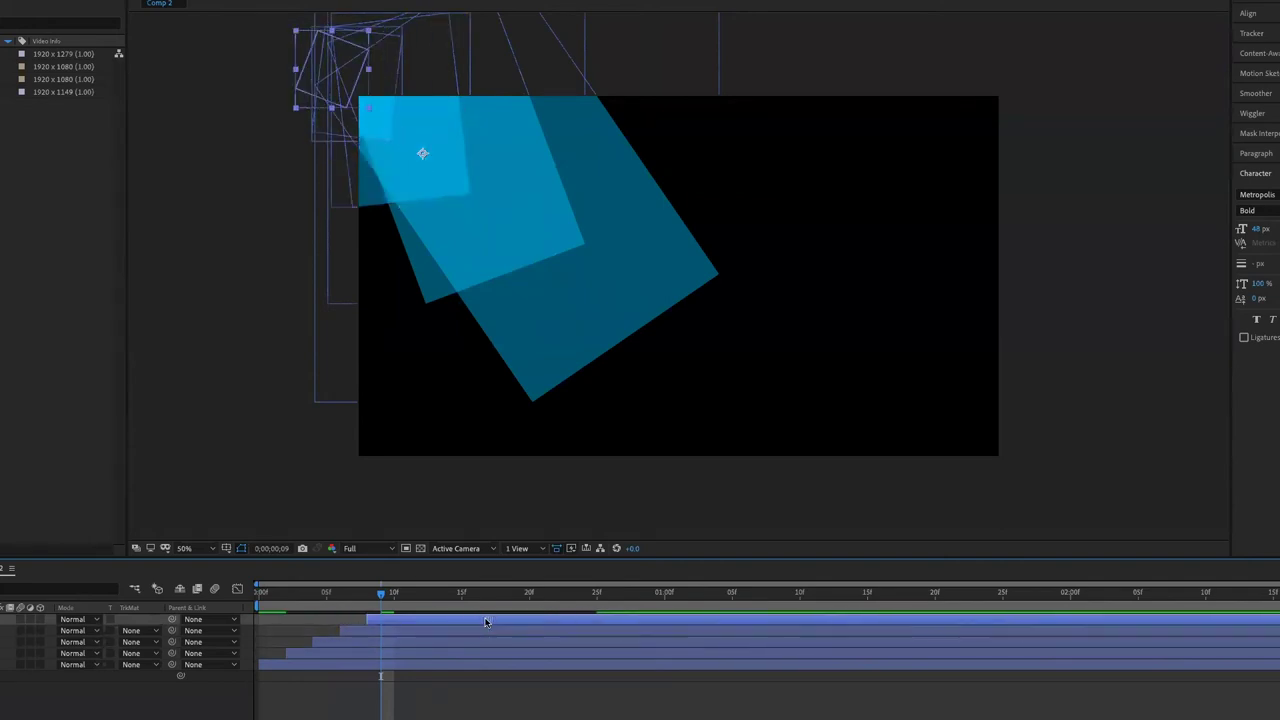
pyautogui.press('Home')
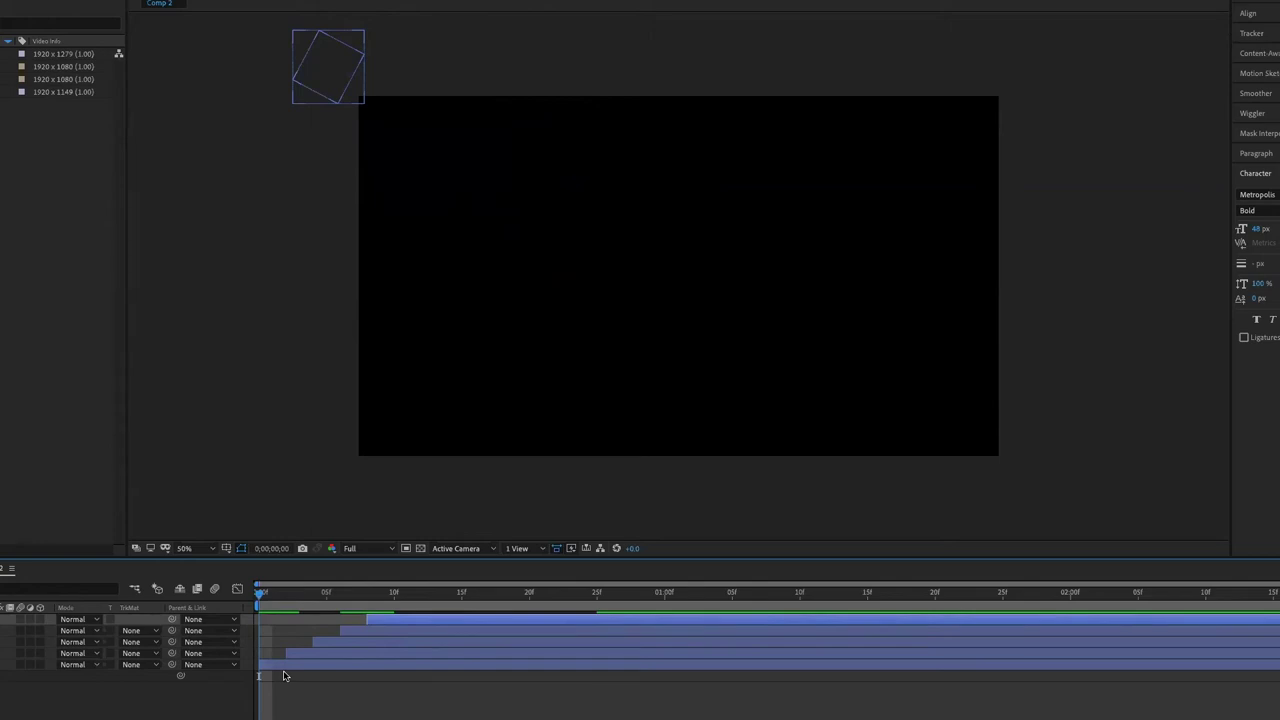
# Step: Delay the start of the top two square layers further
pyautogui.press('space')
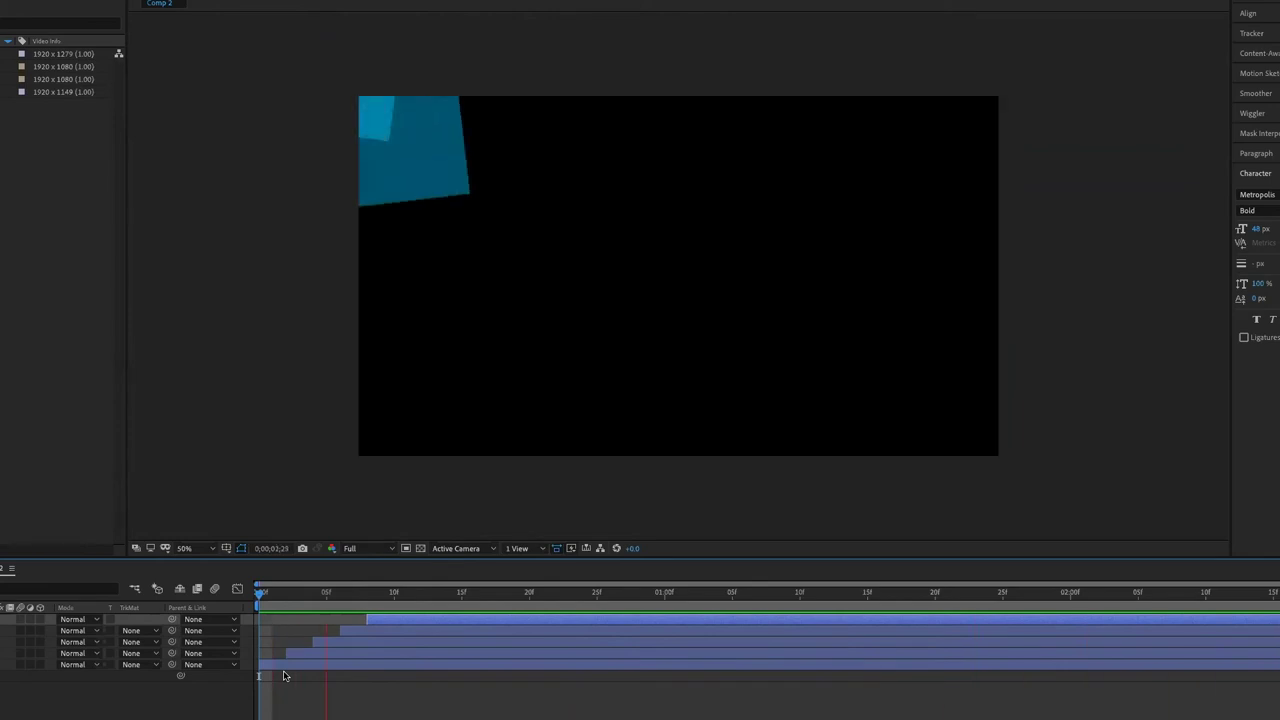
pyautogui.press('space')
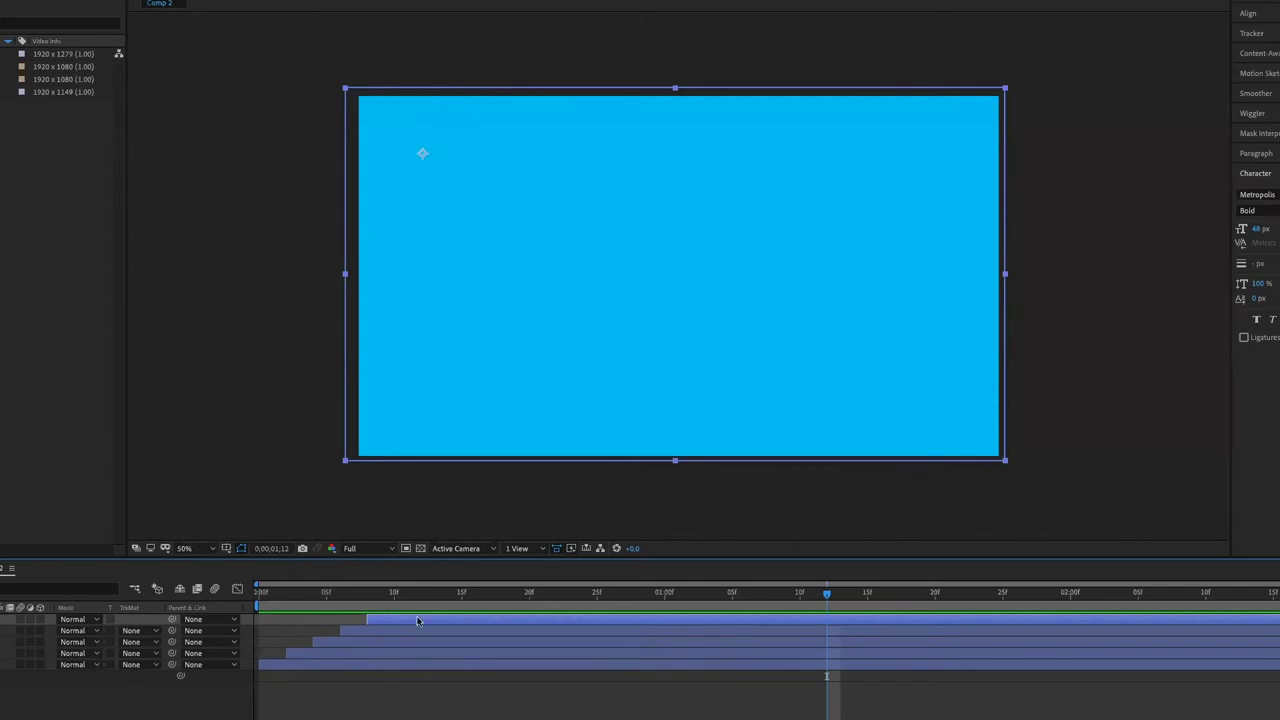
pyautogui.moveTo(403, 629); pyautogui.dragTo(410, 635)
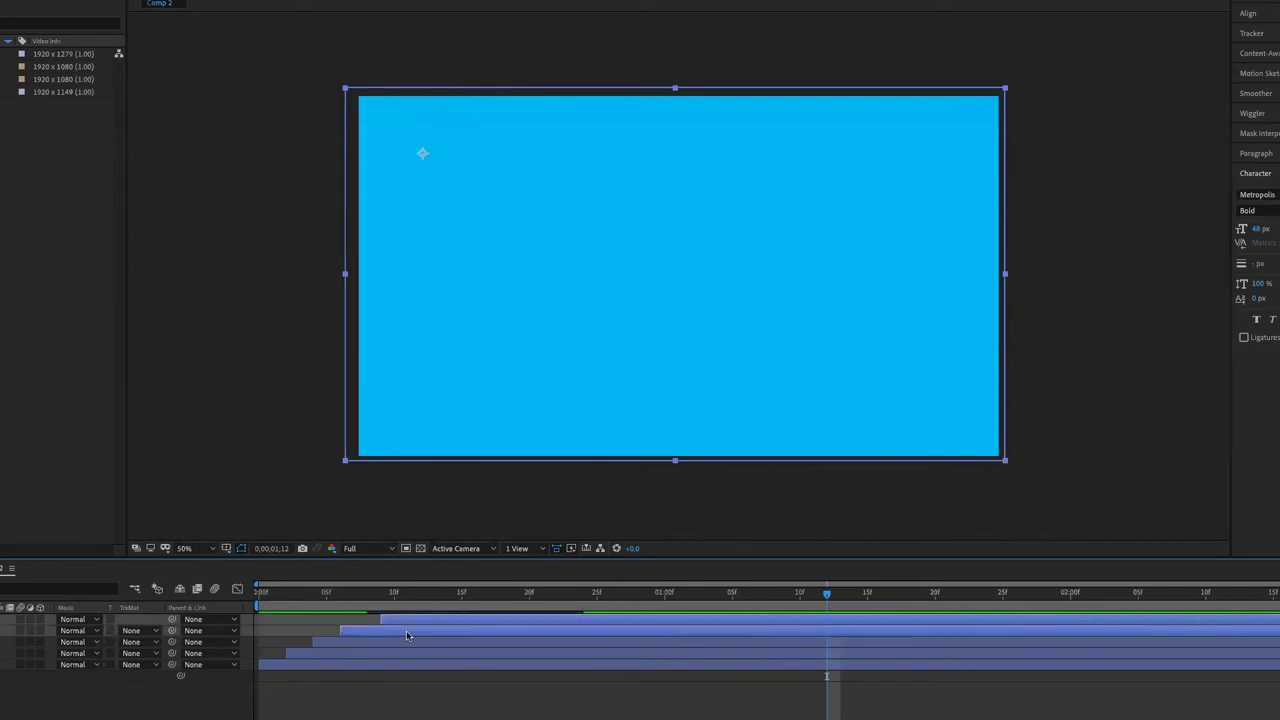
pyautogui.moveTo(386, 642)
pyautogui.mouseDown()
pyautogui.moveTo(398, 642)
pyautogui.moveTo(379, 655)
pyautogui.mouseUp()
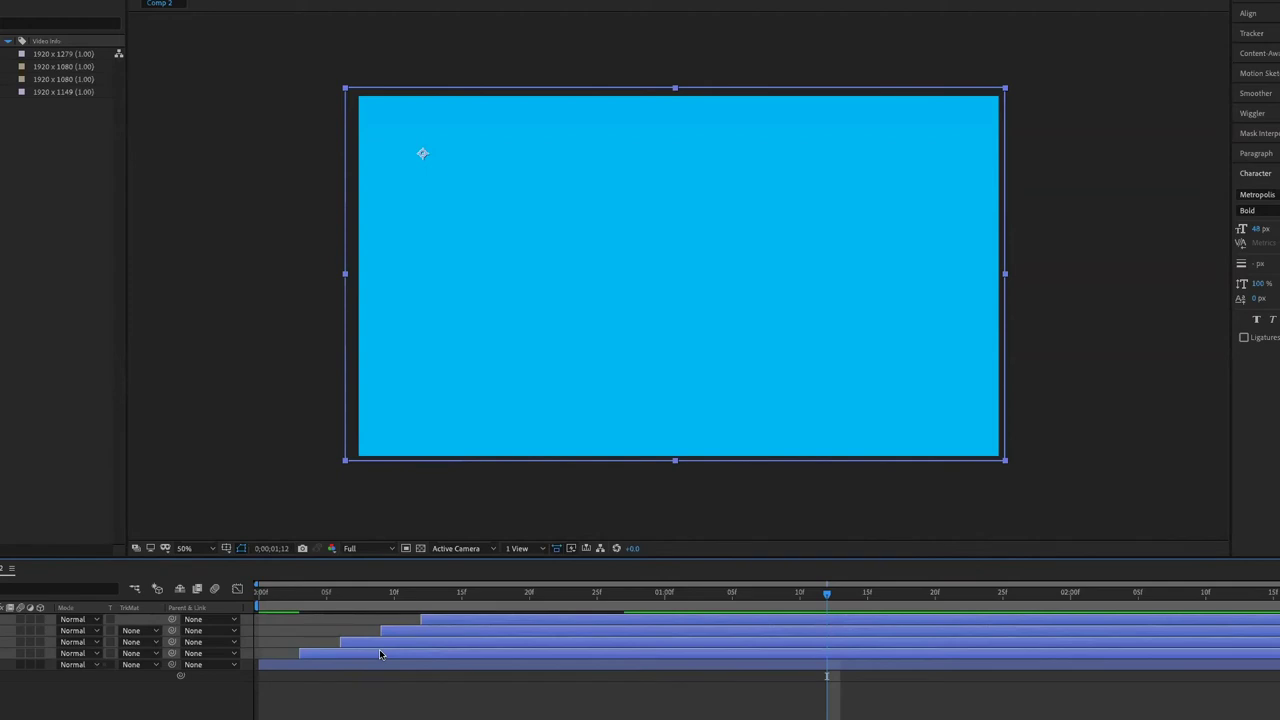
# Step: Preview and scrub the cascading squares, then choose to create a new composition
pyautogui.press('space')
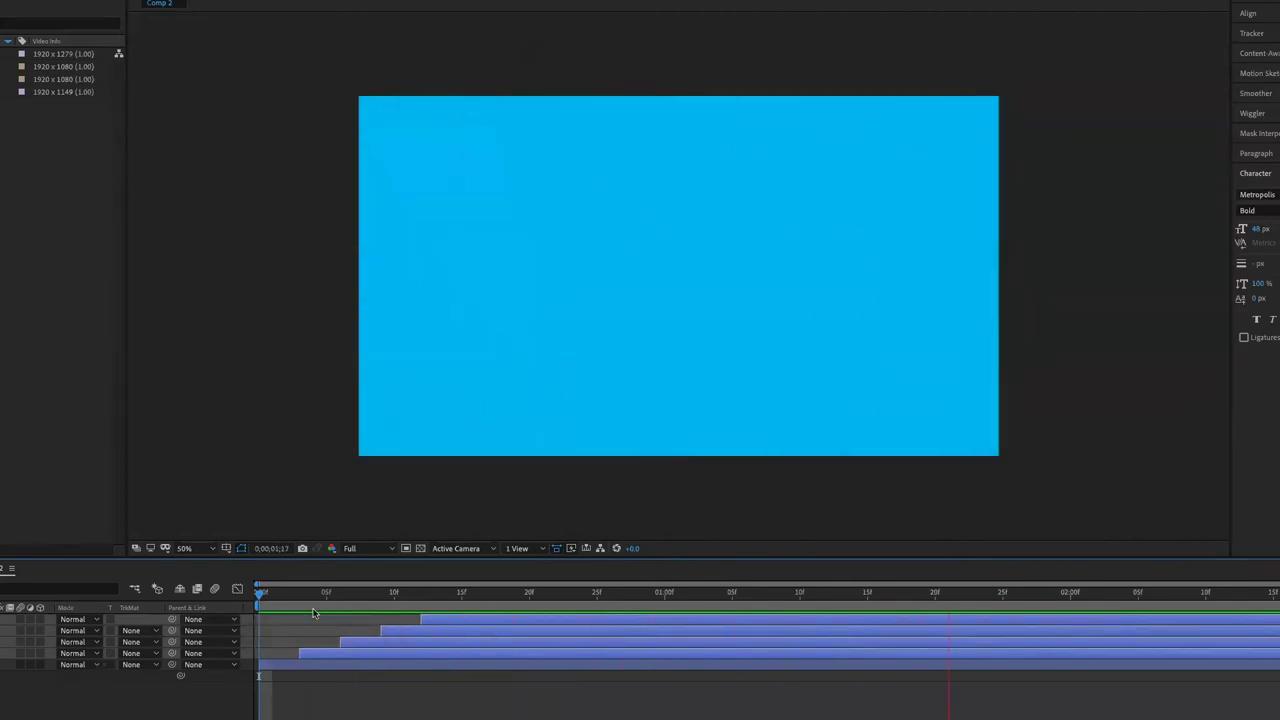
pyautogui.press('space')
pyautogui.press('space')
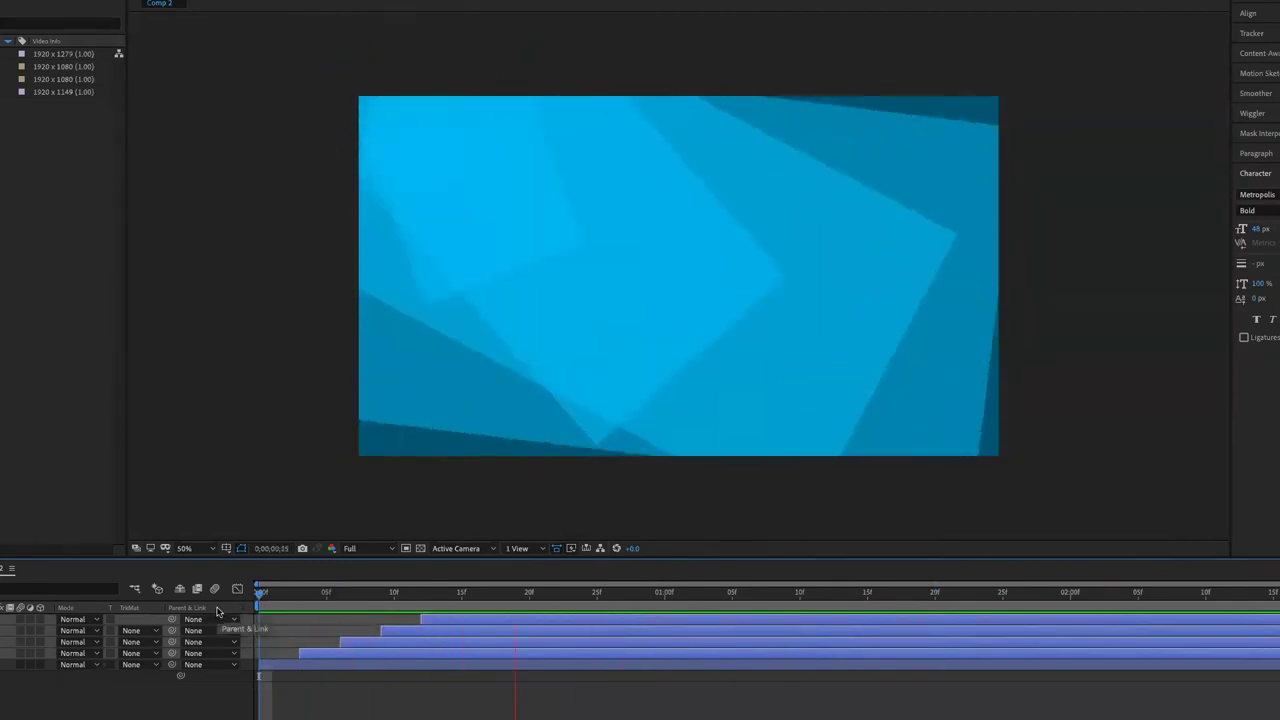
pyautogui.press('space')
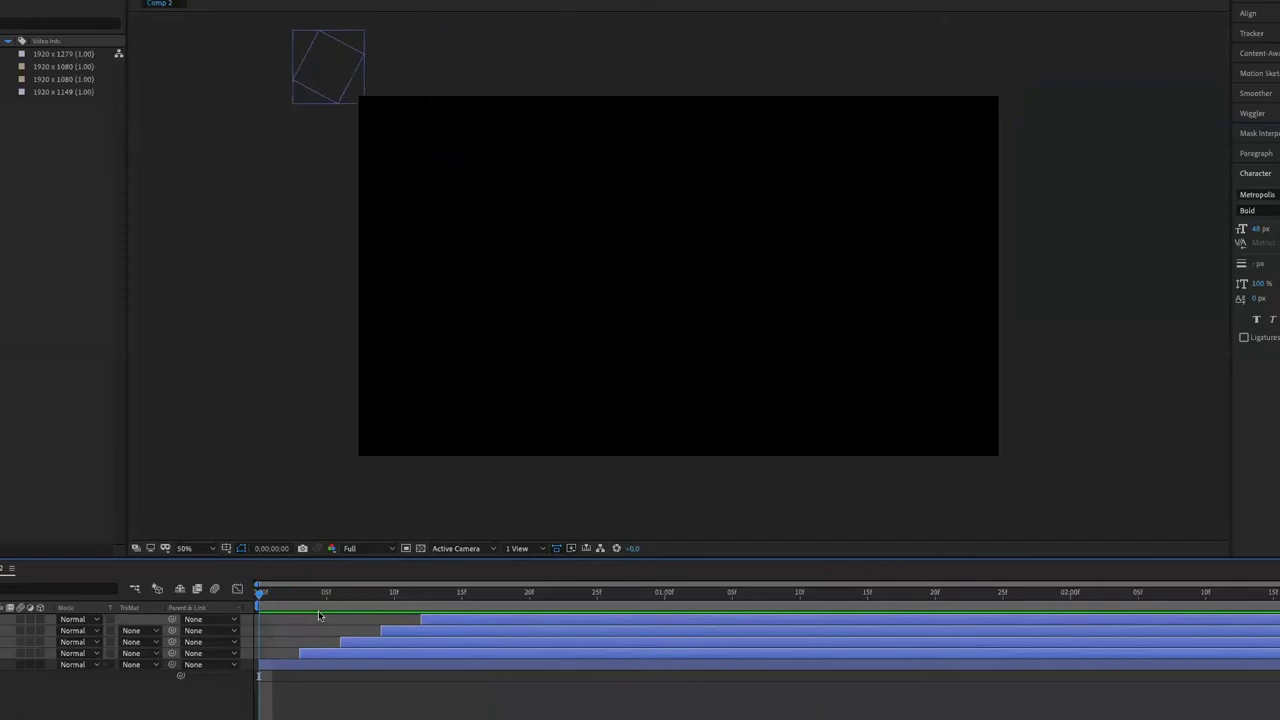
pyautogui.press('space')
pyautogui.click(335, 607)
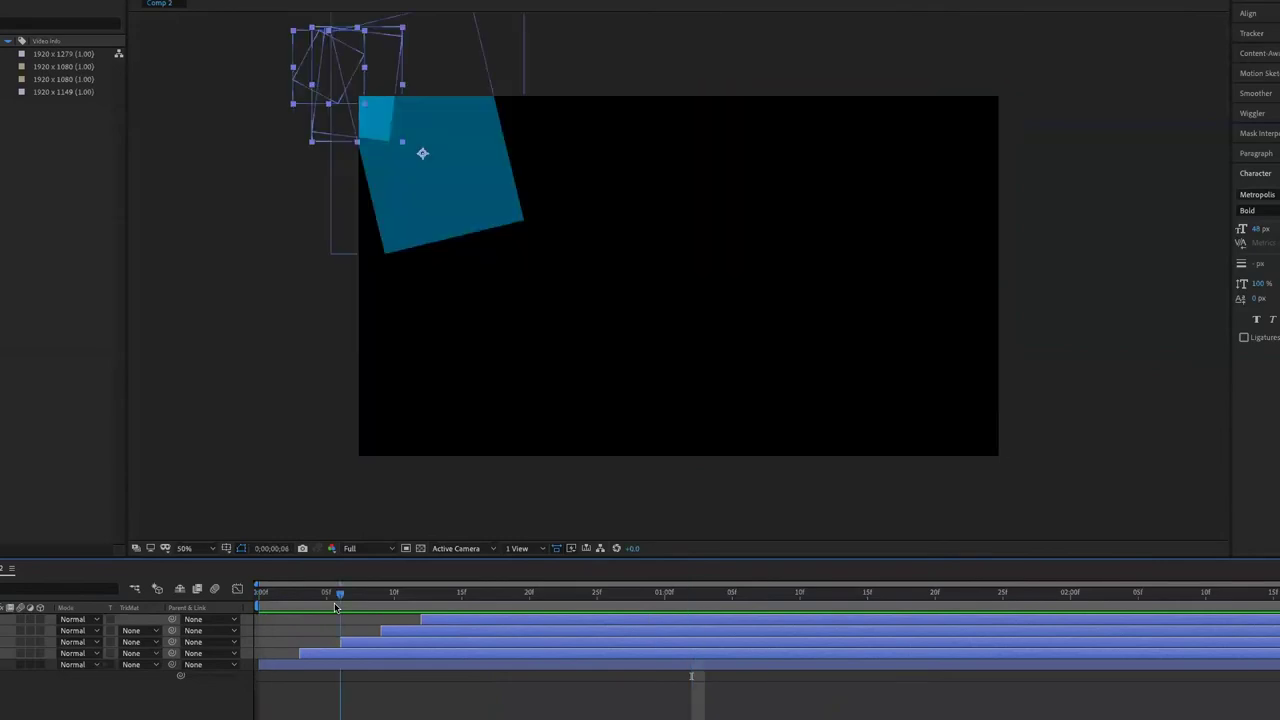
pyautogui.moveTo(335, 607)
pyautogui.mouseDown()
pyautogui.moveTo(498, 607)
pyautogui.moveTo(597, 626)
pyautogui.moveTo(299, 620)
pyautogui.mouseUp()
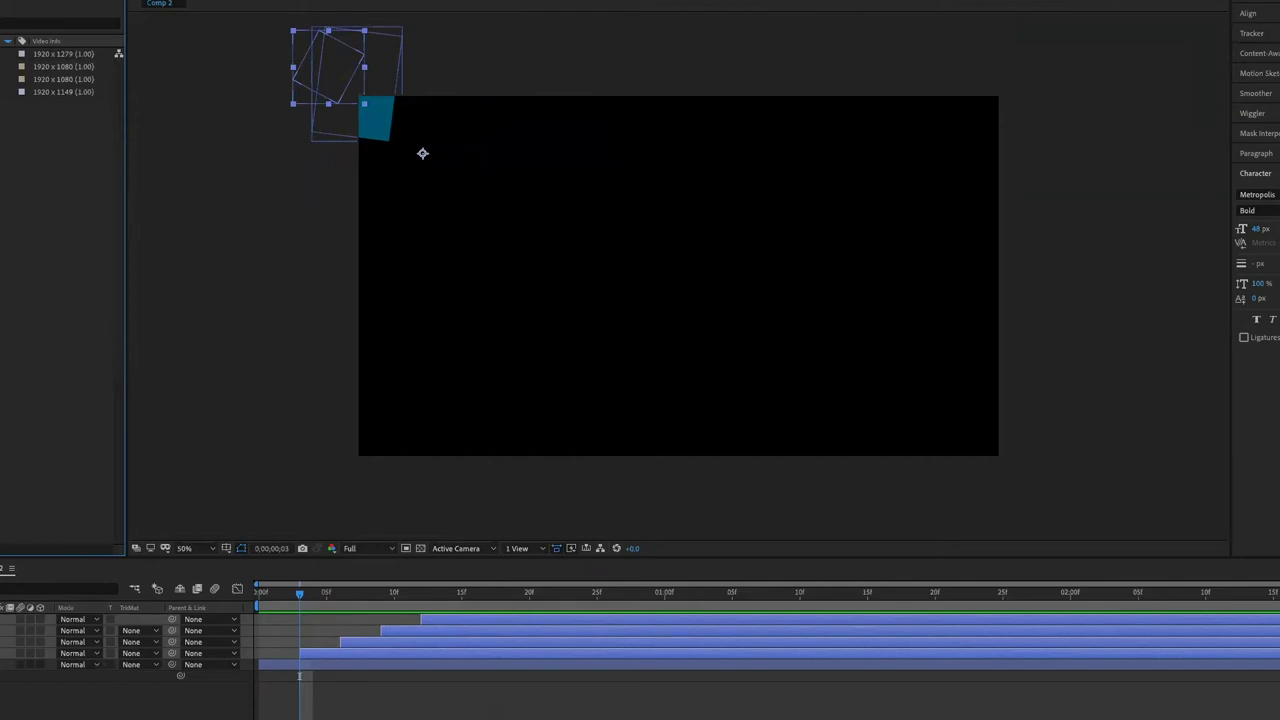
pyautogui.hotkey('shift', 'F10')
pyautogui.press('Down')
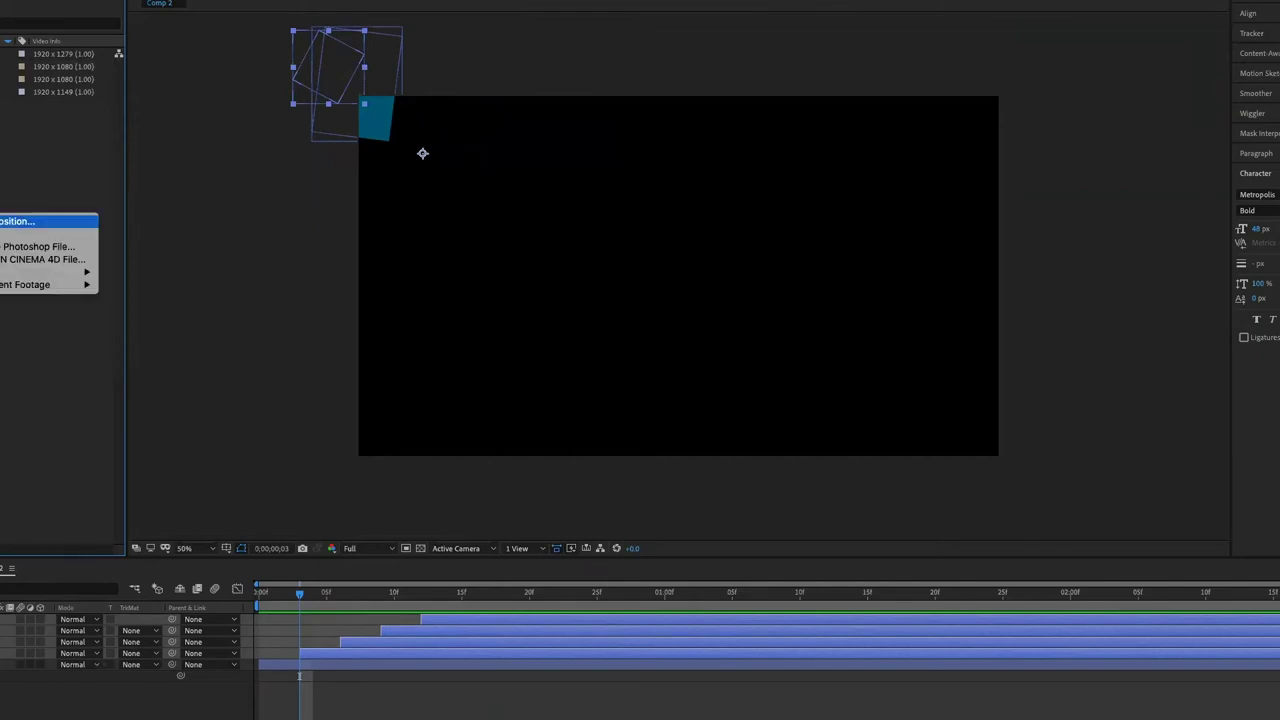
# Step: Create Comp 3 with a duration of 0;00;05;00
pyautogui.press('Return')
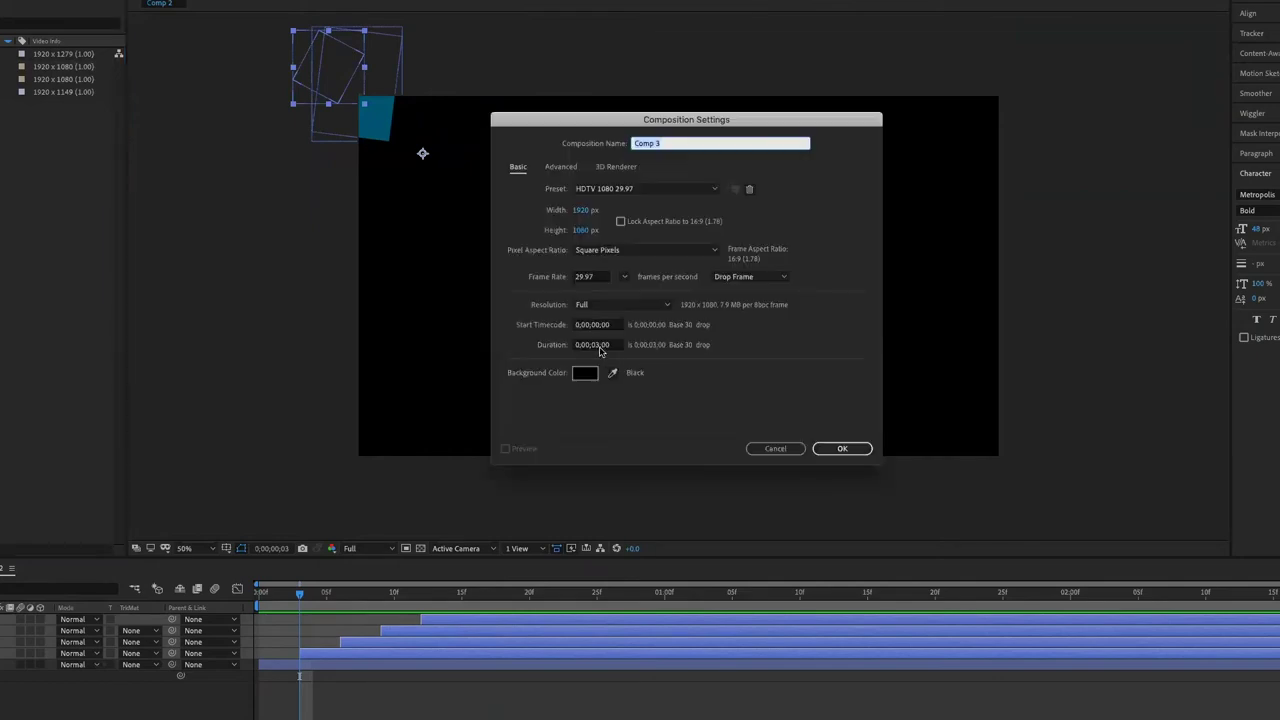
pyautogui.click(599, 346)
pyautogui.write('5')
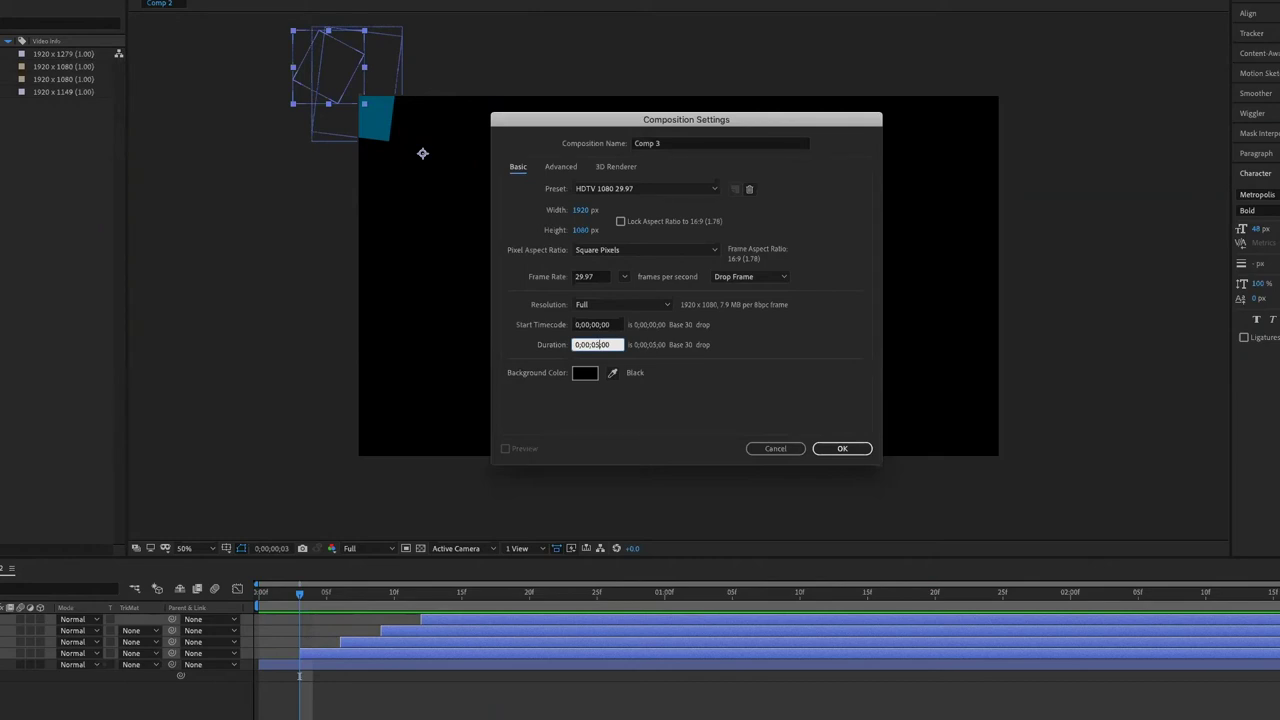
pyautogui.press('Return')
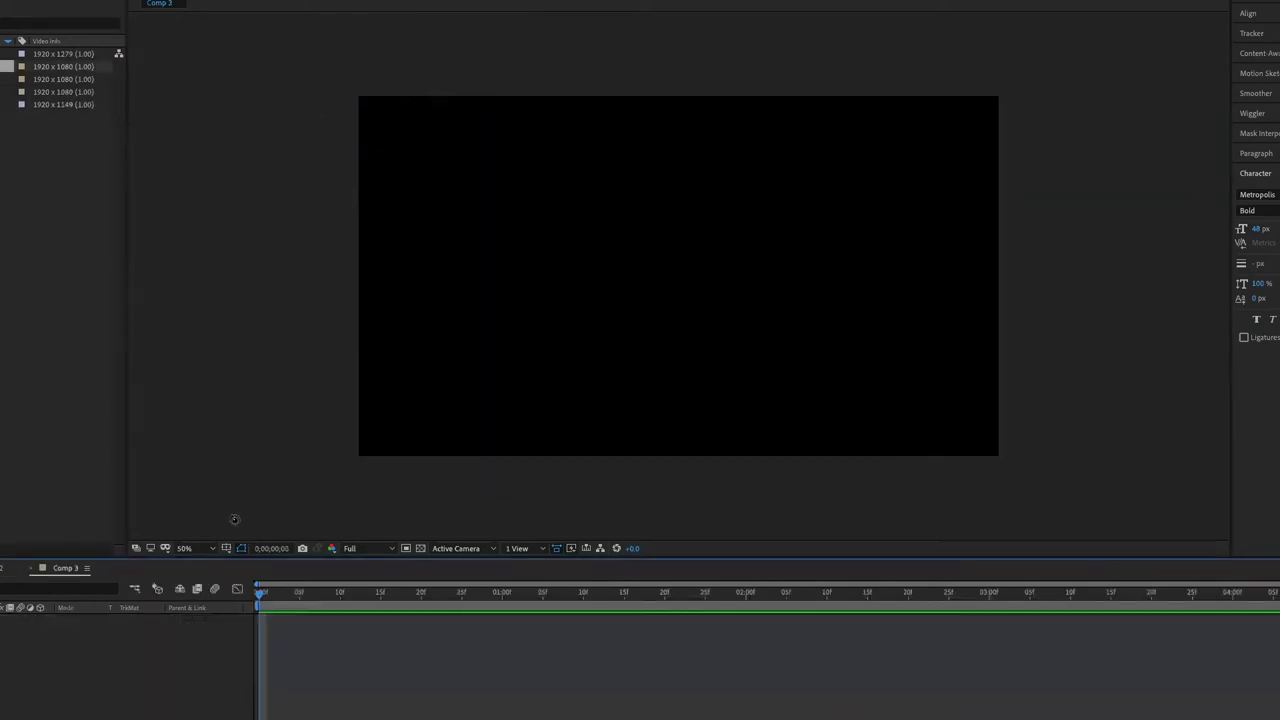
# Step: Add the aerial and sunset lighthouse photos to Comp 3, then select Comp 2
pyautogui.click(63, 104)
pyautogui.hotkey('ctrl', '/')
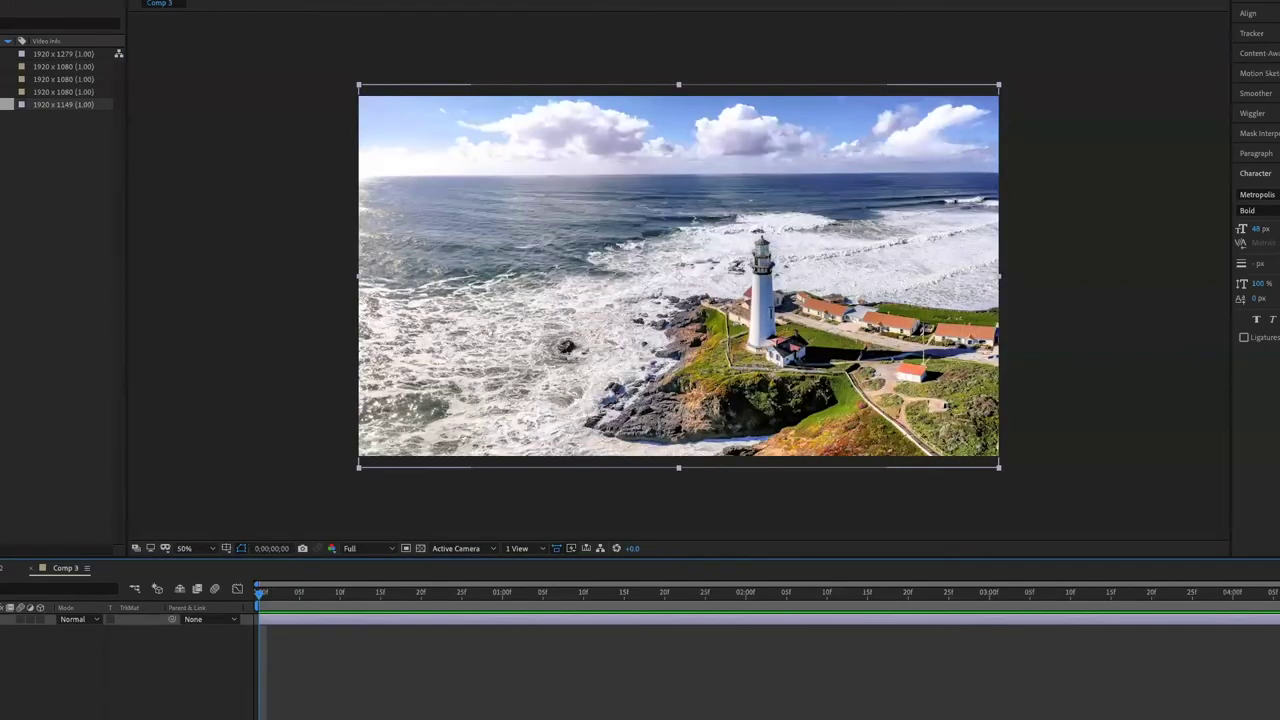
pyautogui.click(63, 53)
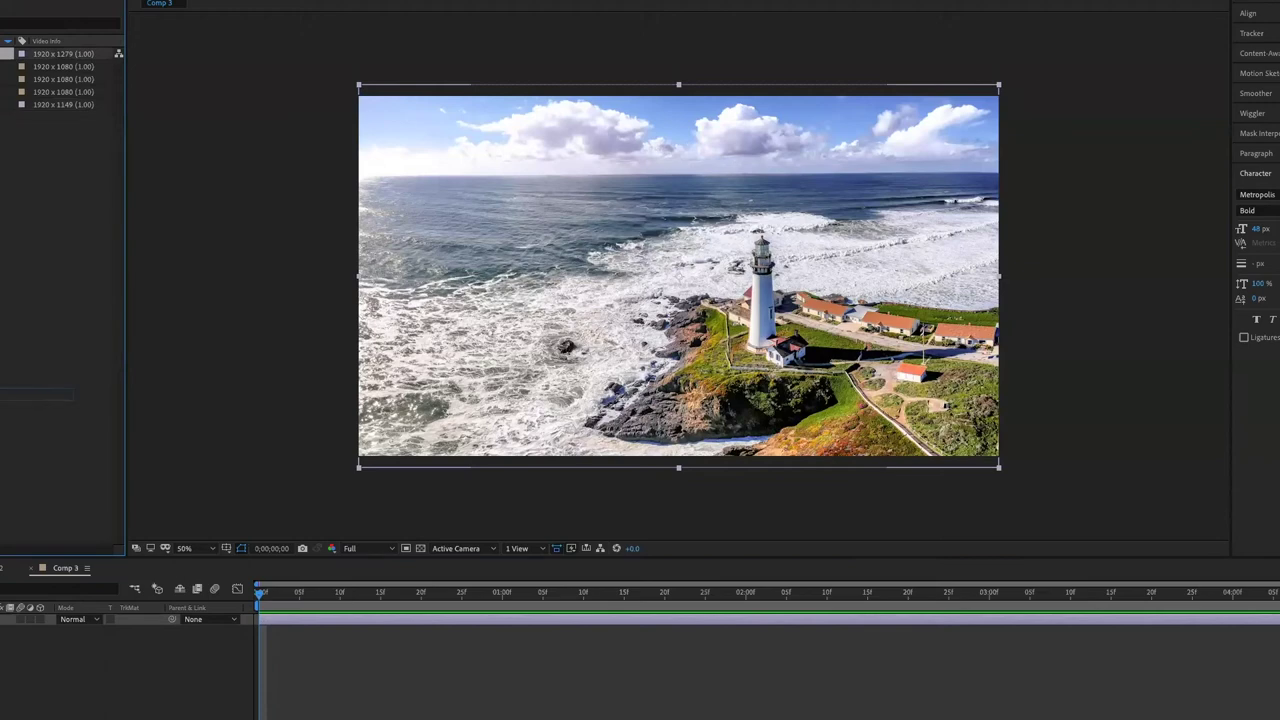
pyautogui.hotkey('ctrl', '/')
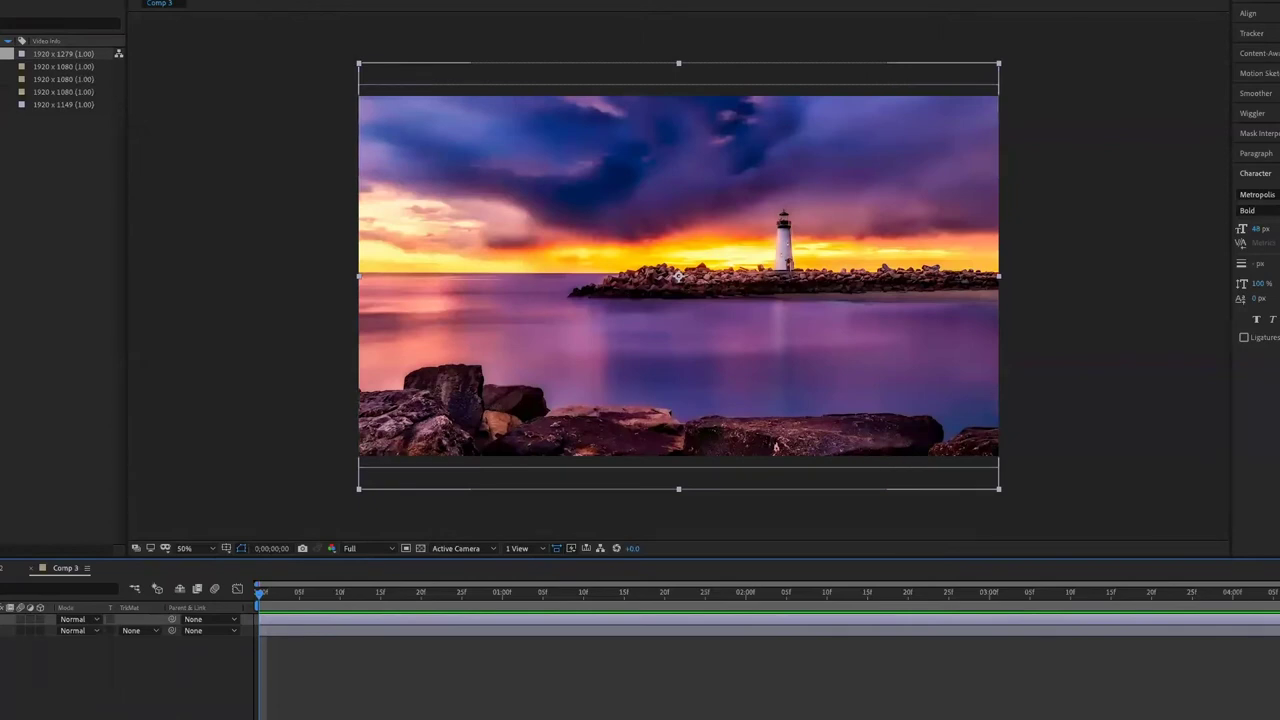
pyautogui.click(63, 79)
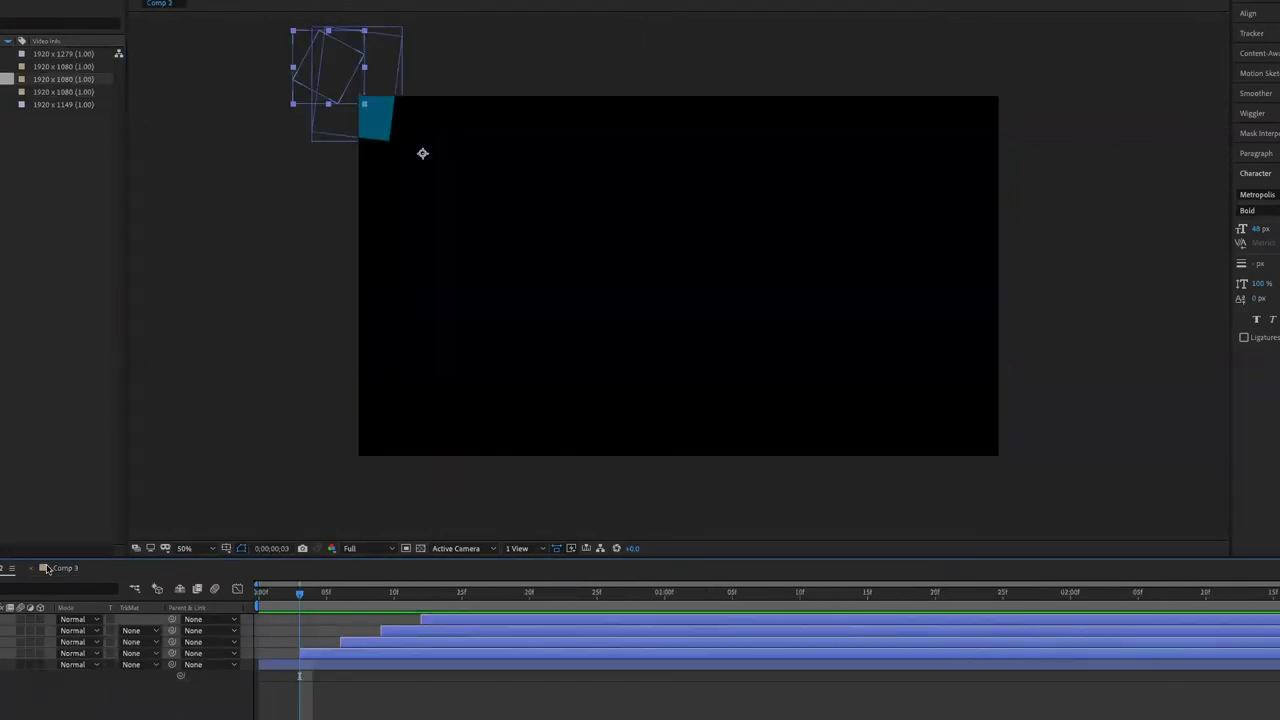
# Step: Add Comp 2 as the top layer of Comp 3, above the lighthouse photos
pyautogui.click(45, 568)
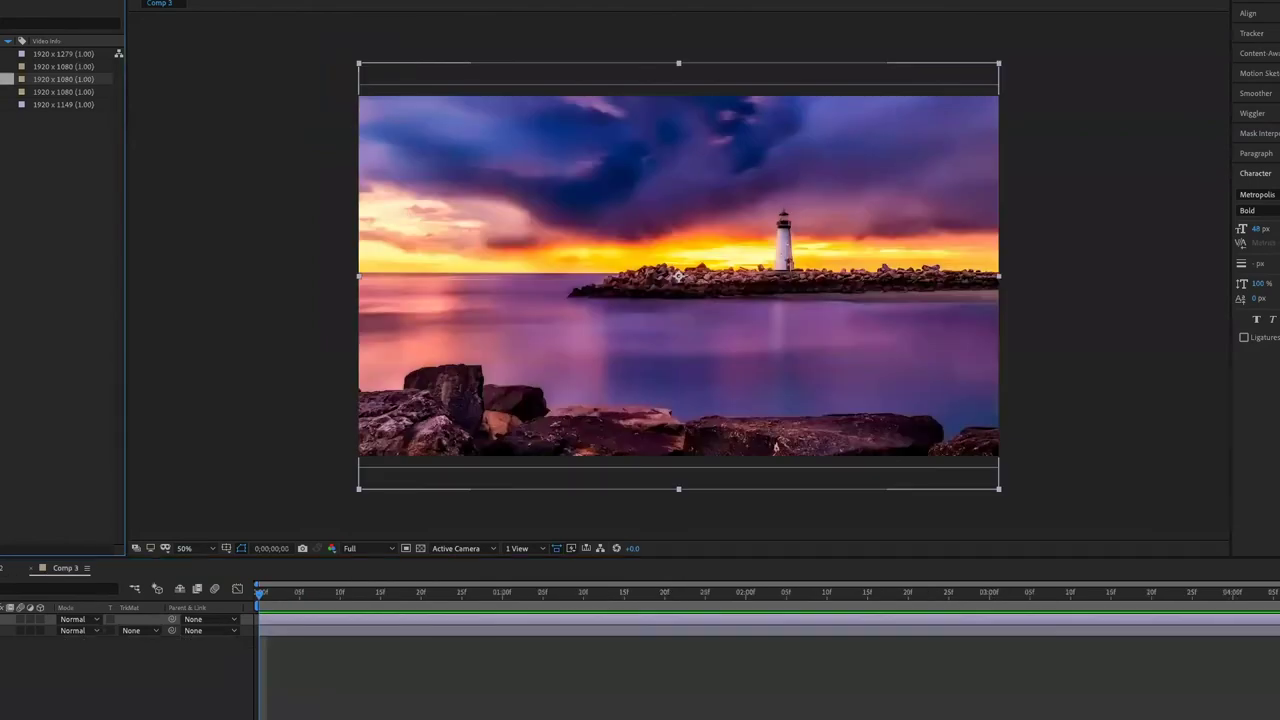
pyautogui.click(130, 619)
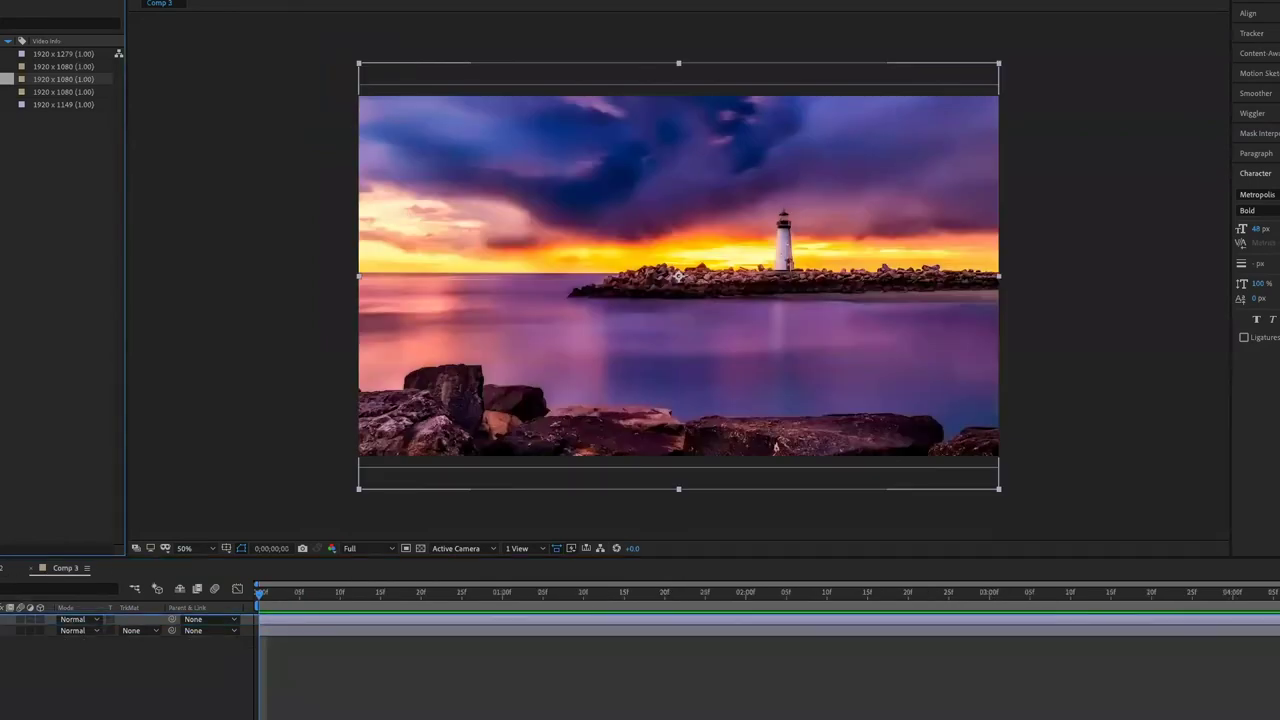
pyautogui.moveTo(60, 79); pyautogui.dragTo(272, 600)
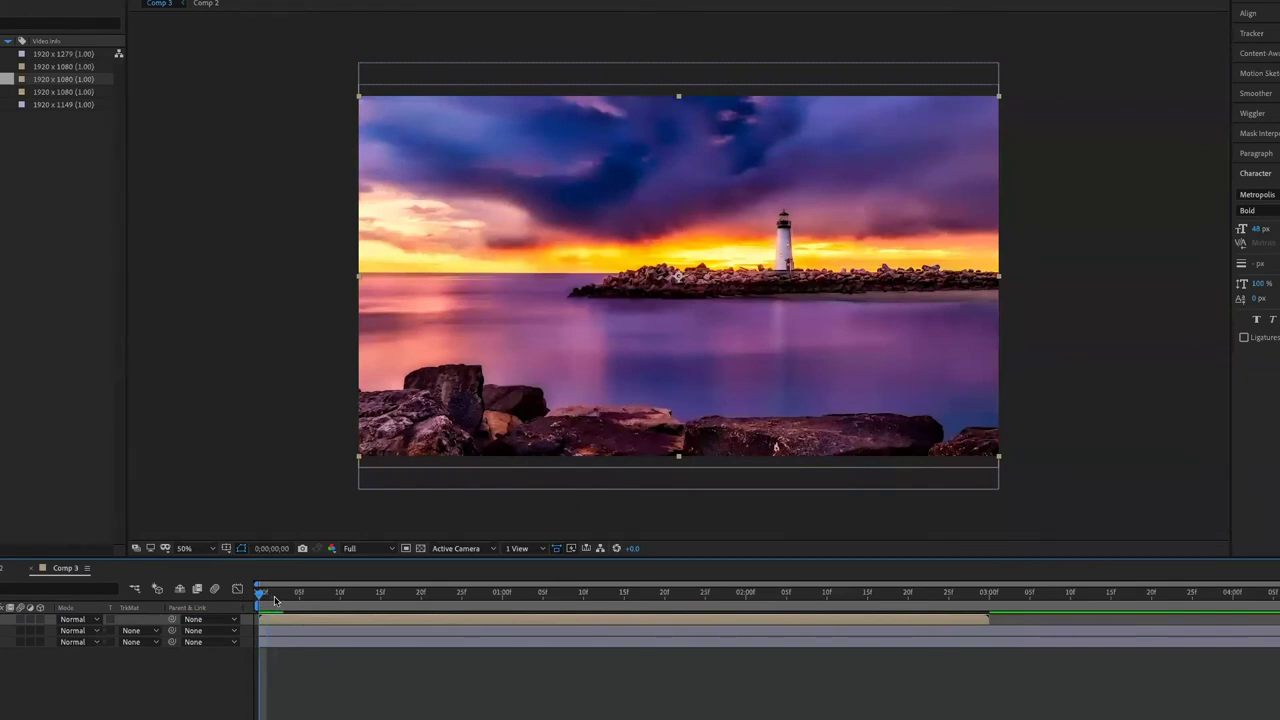
pyautogui.moveTo(277, 607); pyautogui.dragTo(646, 620)
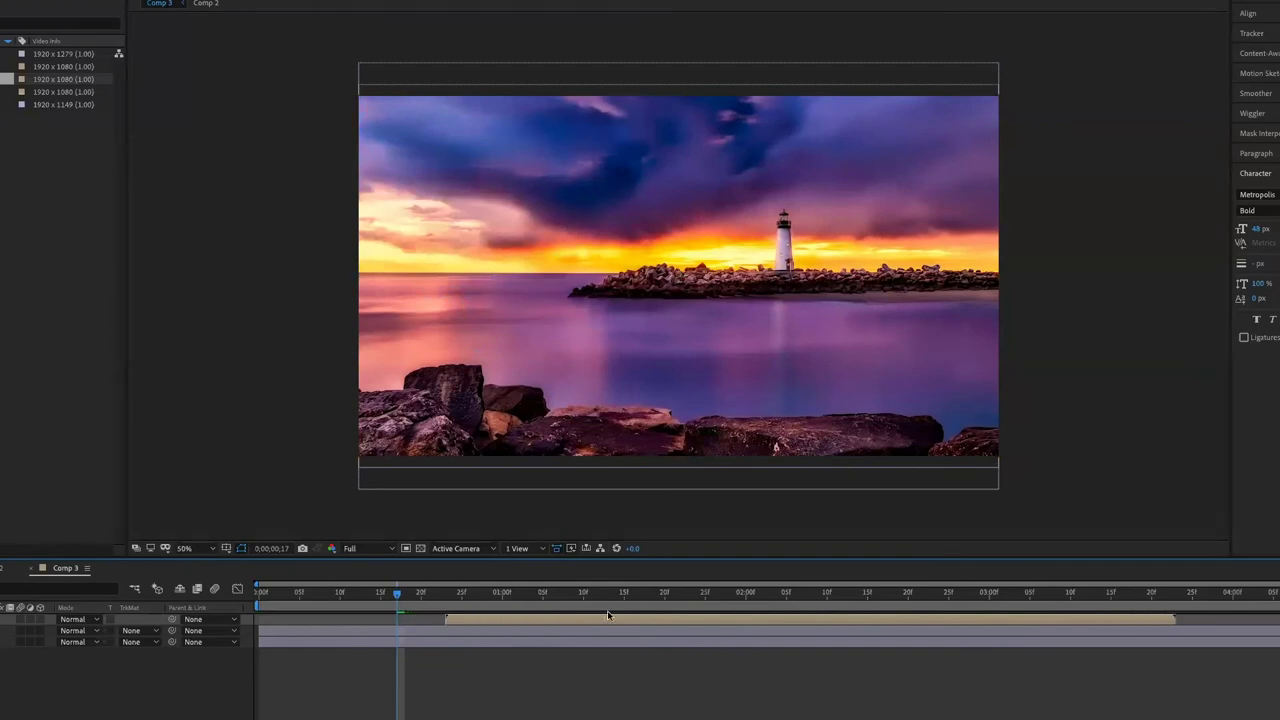
# Step: Shift the Comp 2 layer to start around 2 seconds and preview the result
pyautogui.moveTo(400, 593)
pyautogui.mouseDown()
pyautogui.moveTo(267, 594)
pyautogui.moveTo(643, 618)
pyautogui.mouseUp()
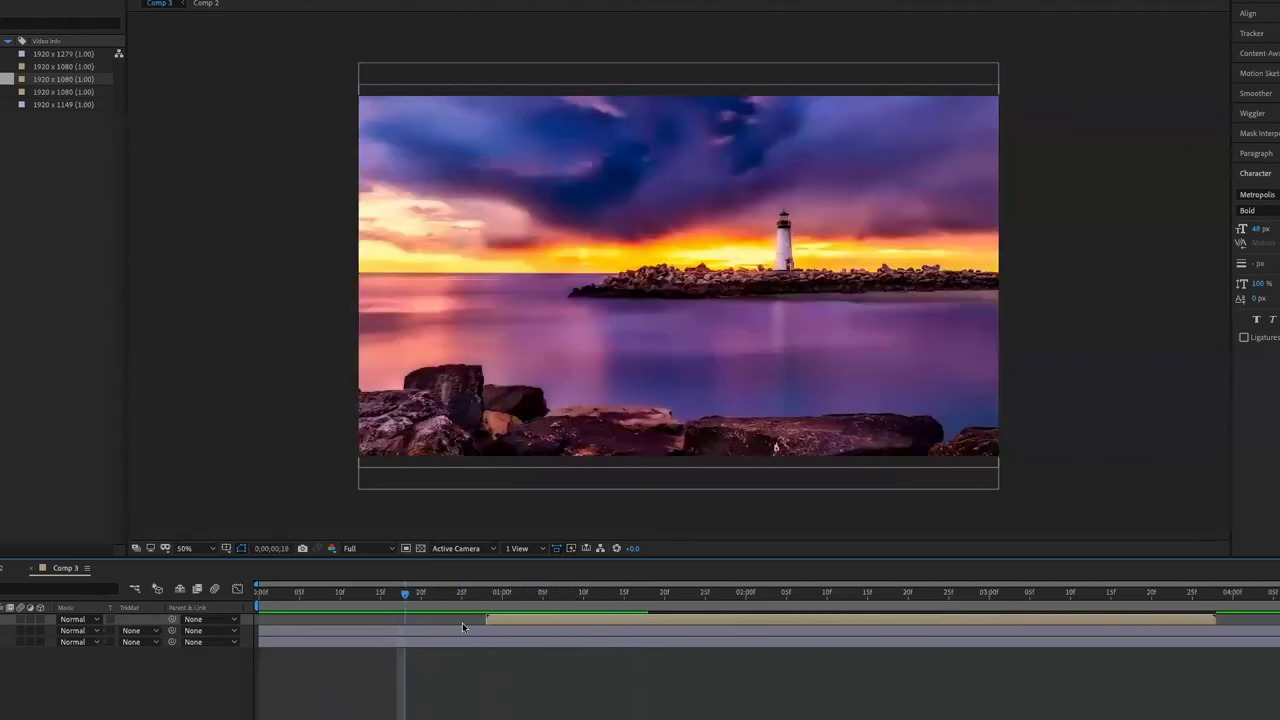
pyautogui.moveTo(533, 618); pyautogui.dragTo(794, 627)
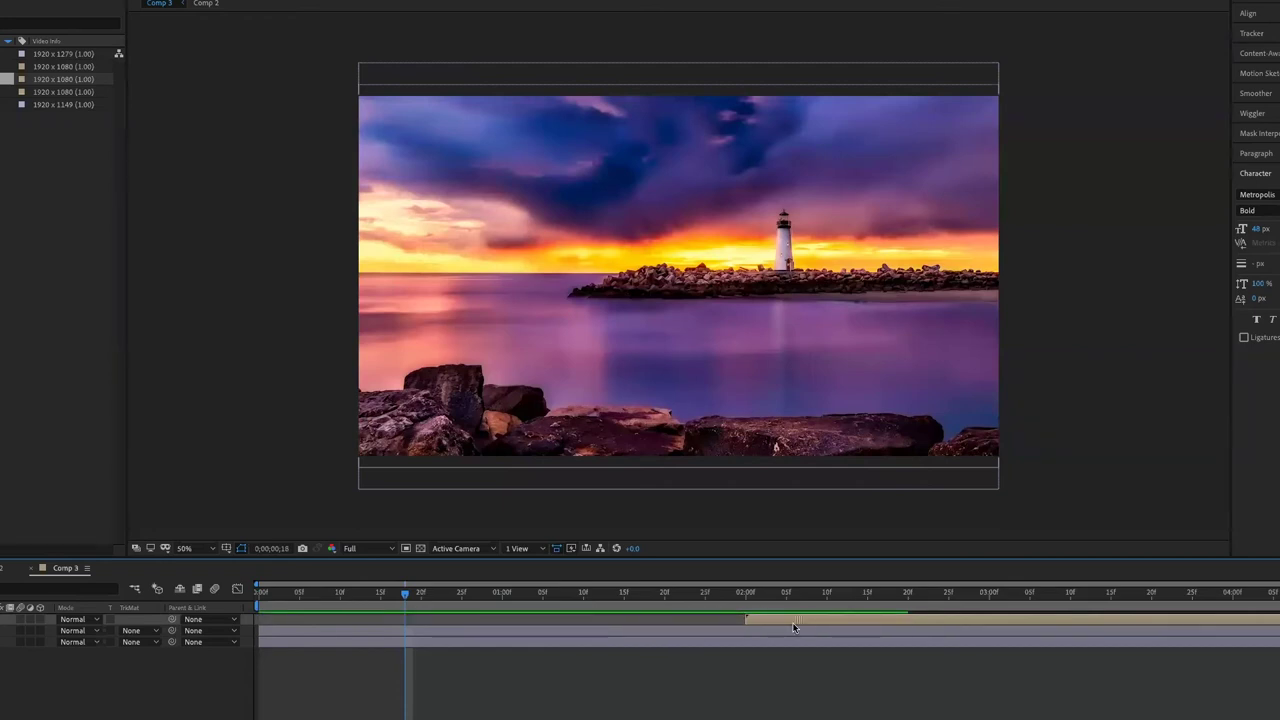
pyautogui.press('space')
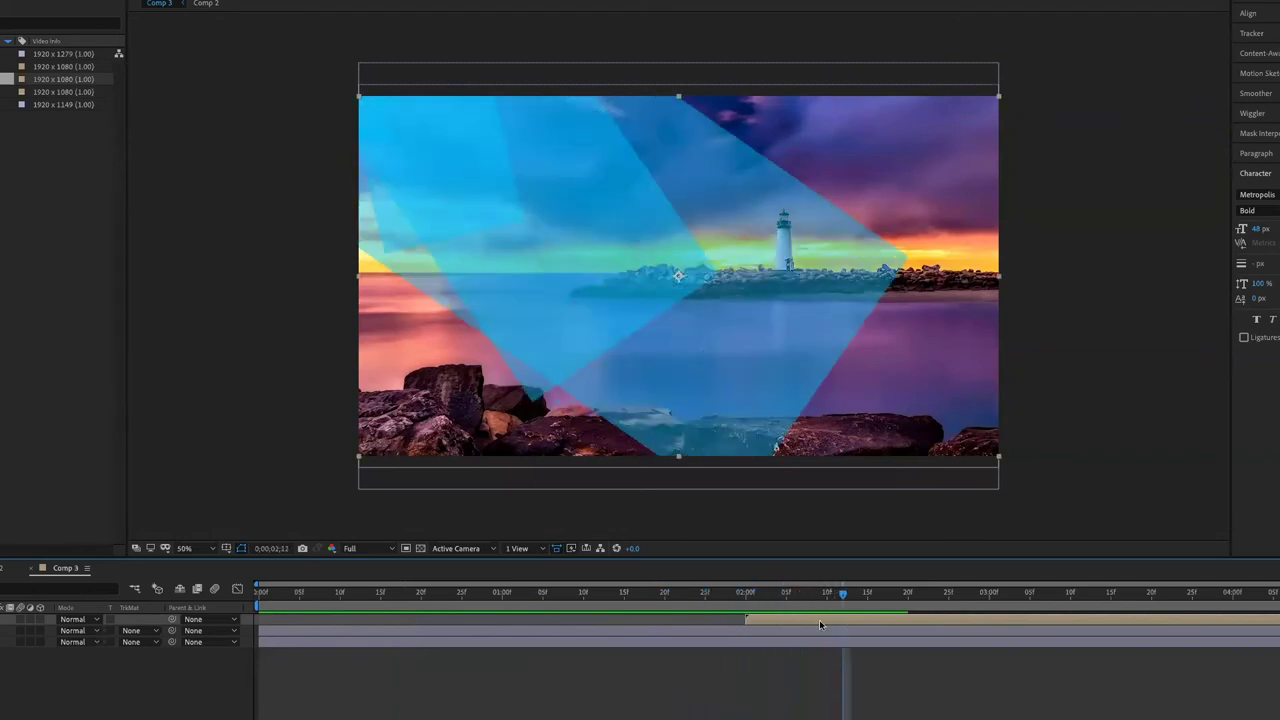
pyautogui.click(150, 630)
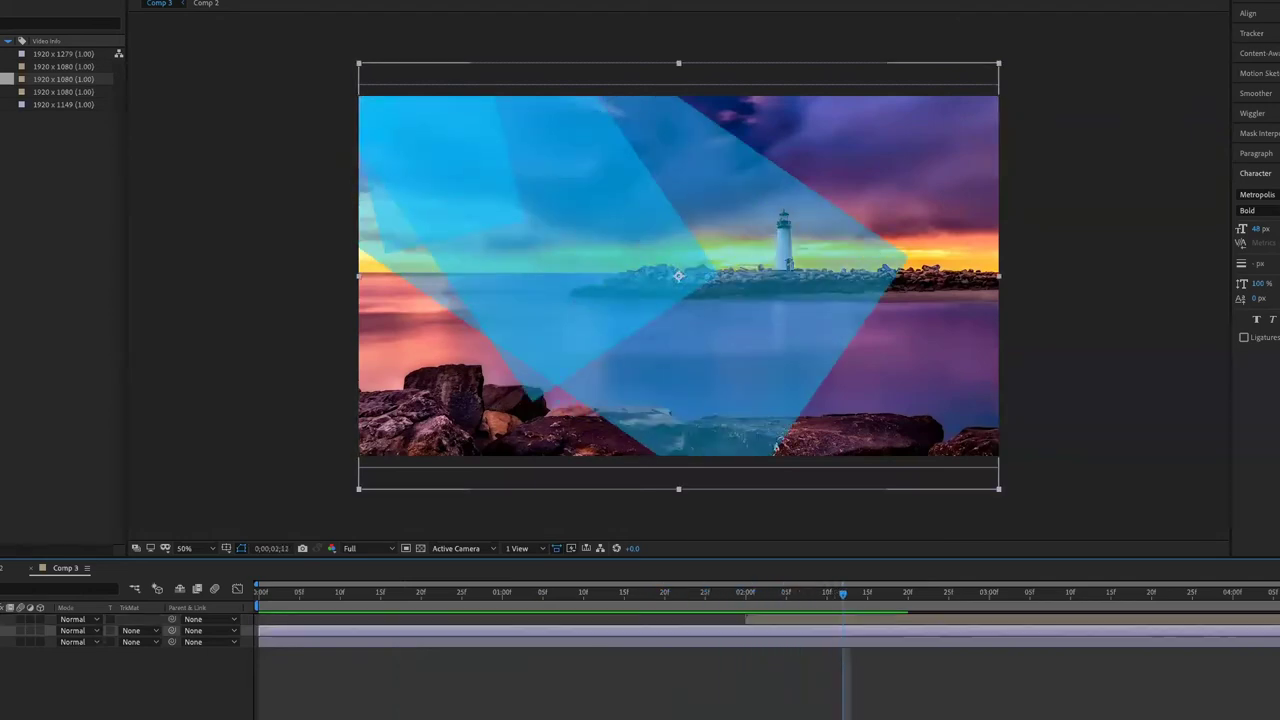
# Step: Set the sunset photo's track matte to Alpha Matte "Comp 2" and preview the transition
pyautogui.click(134, 630)
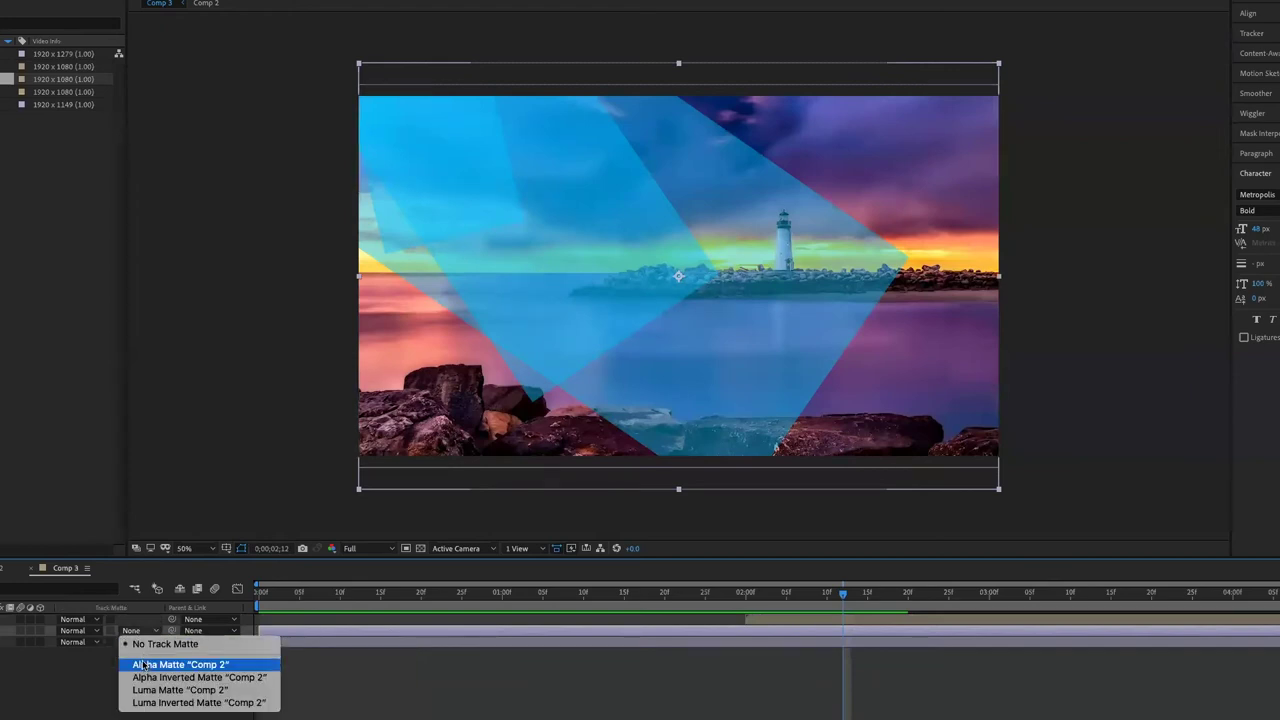
pyautogui.click(145, 665)
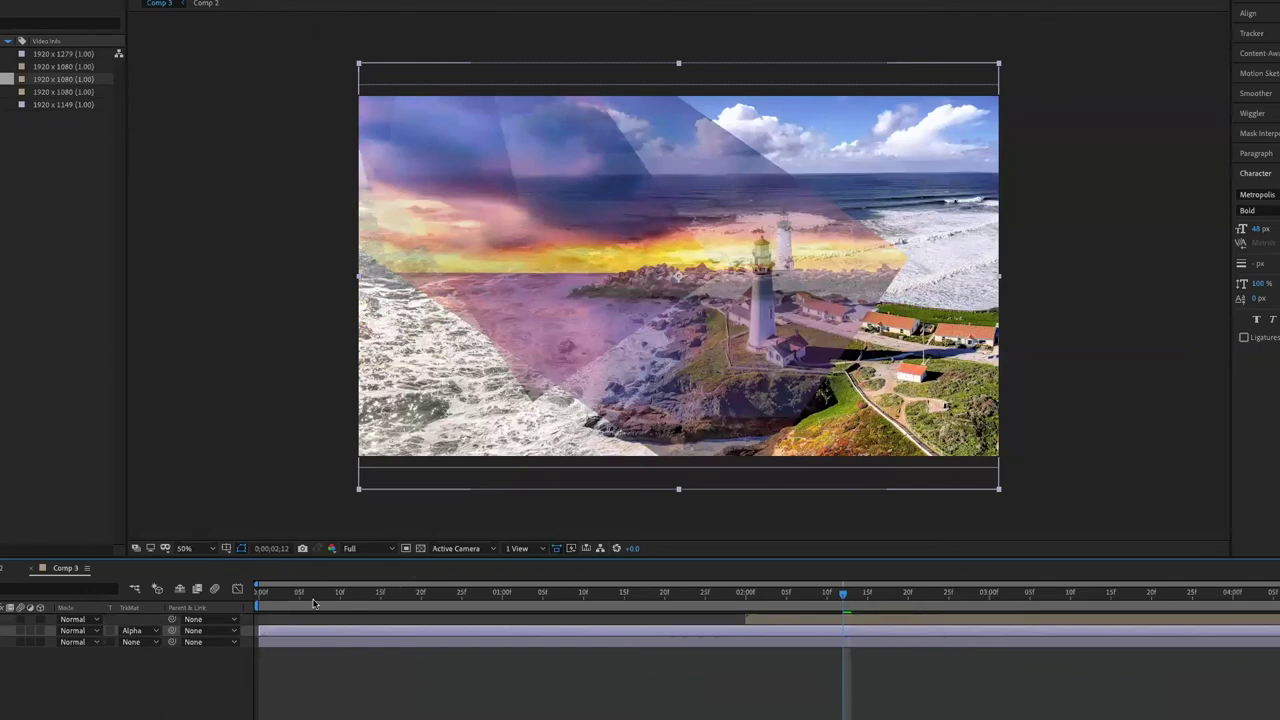
pyautogui.press('space')
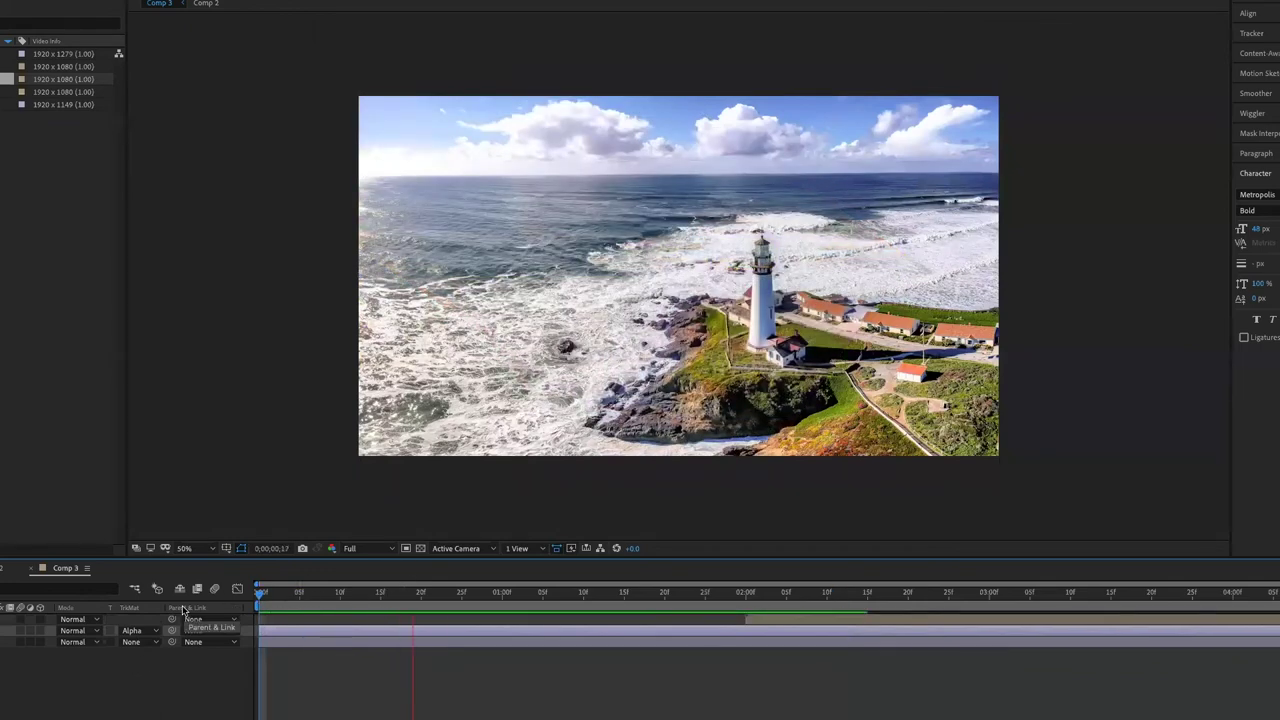
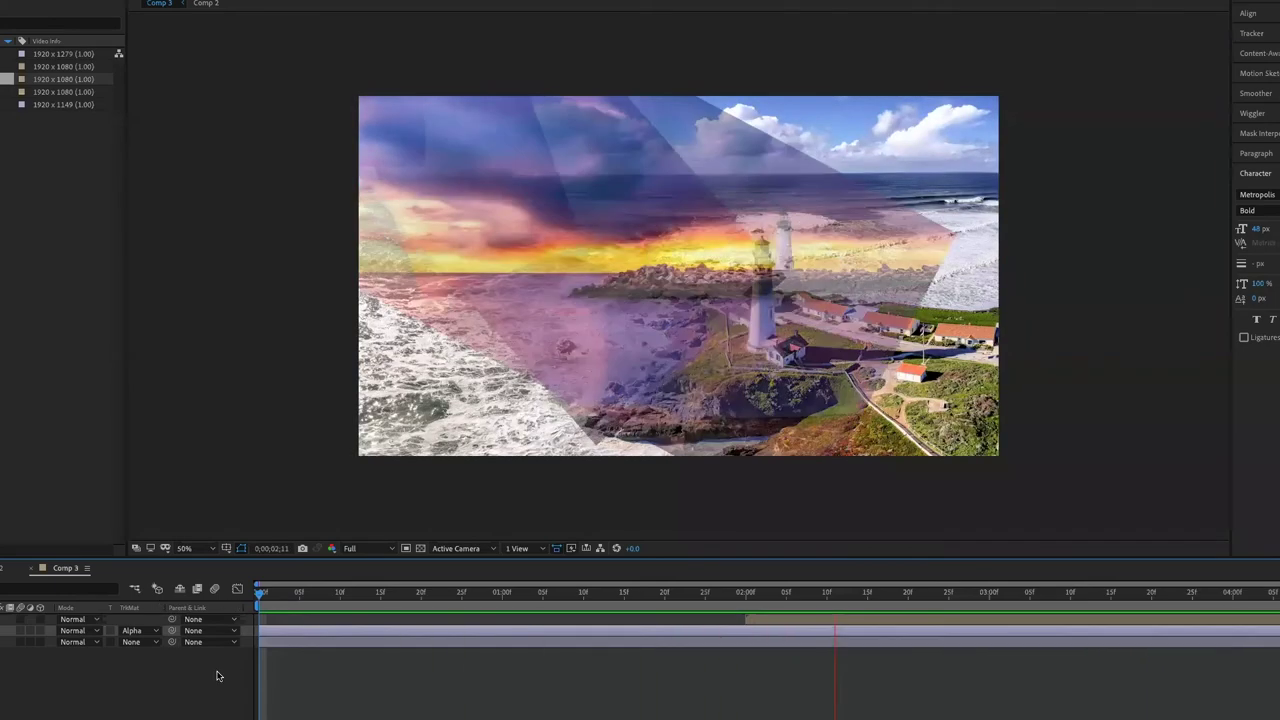
# Step: Preview the comp, draw a wide blue rectangle bar in the lower-left, and centre its anchor point
pyautogui.click(315, 704)
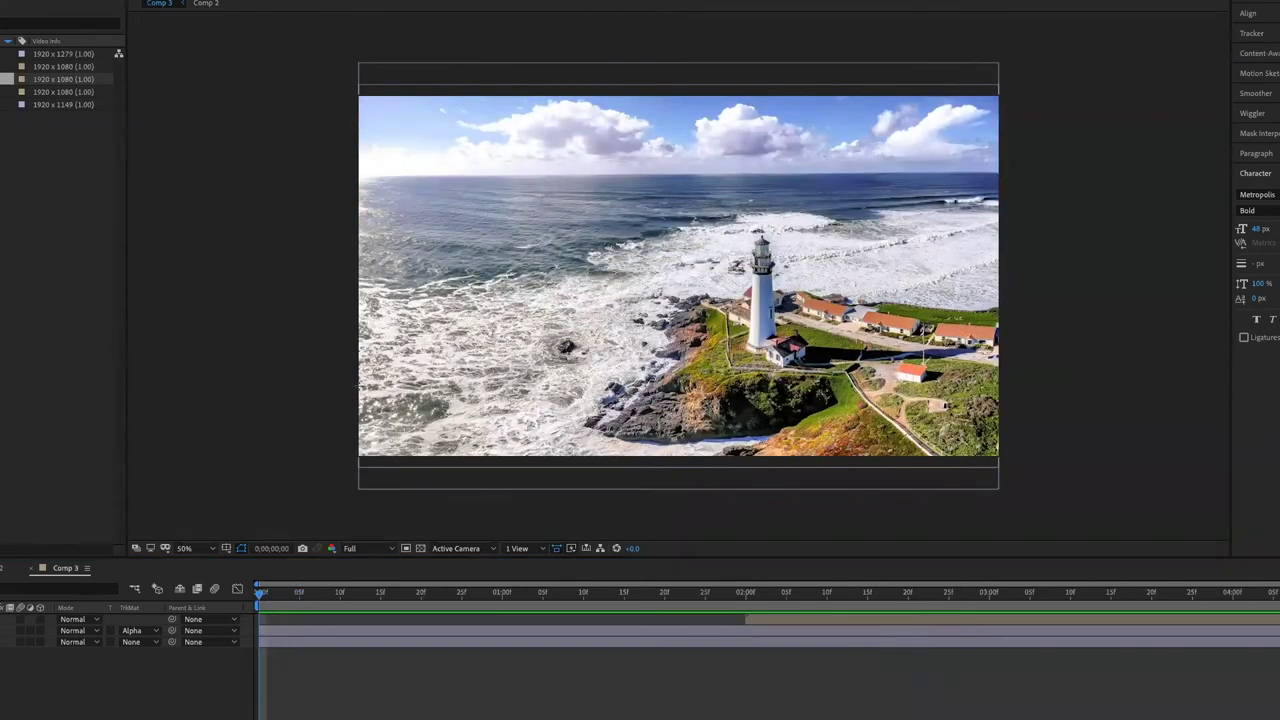
pyautogui.moveTo(357, 380); pyautogui.dragTo(524, 414)
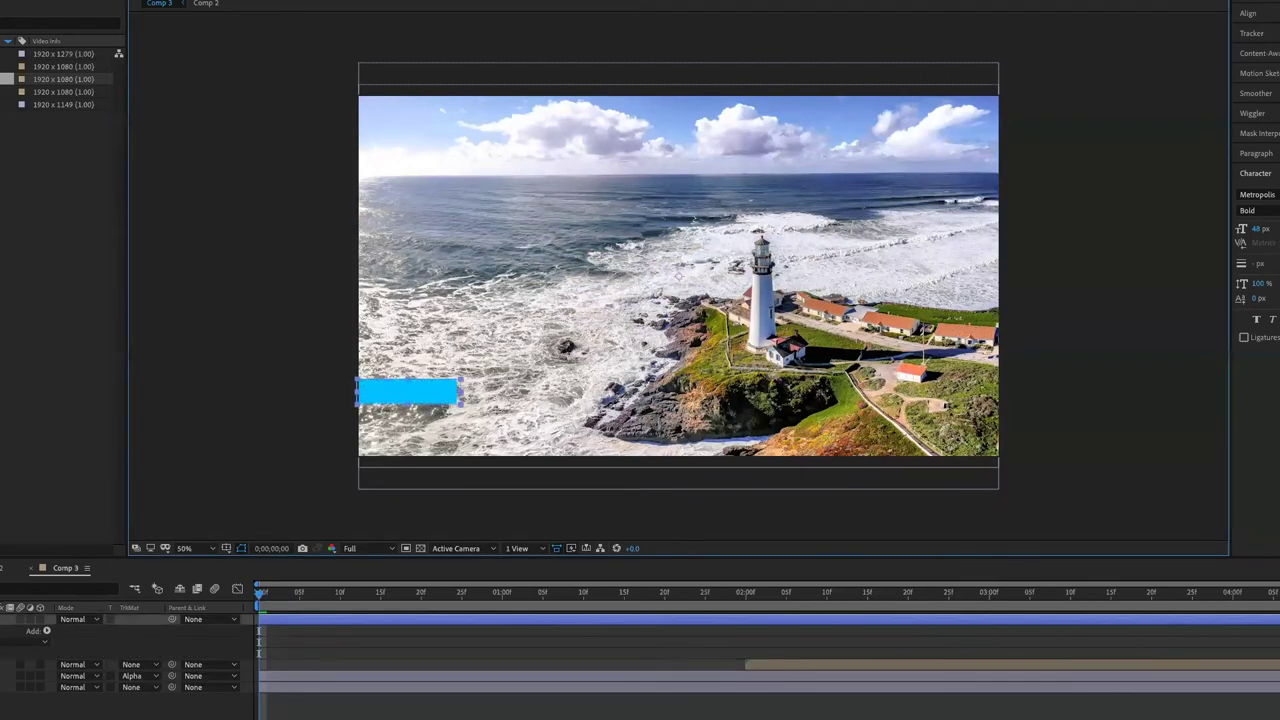
pyautogui.moveTo(547, 413); pyautogui.dragTo(568, 414)
pyautogui.hotkey('ctrl', 'alt', 'Home')
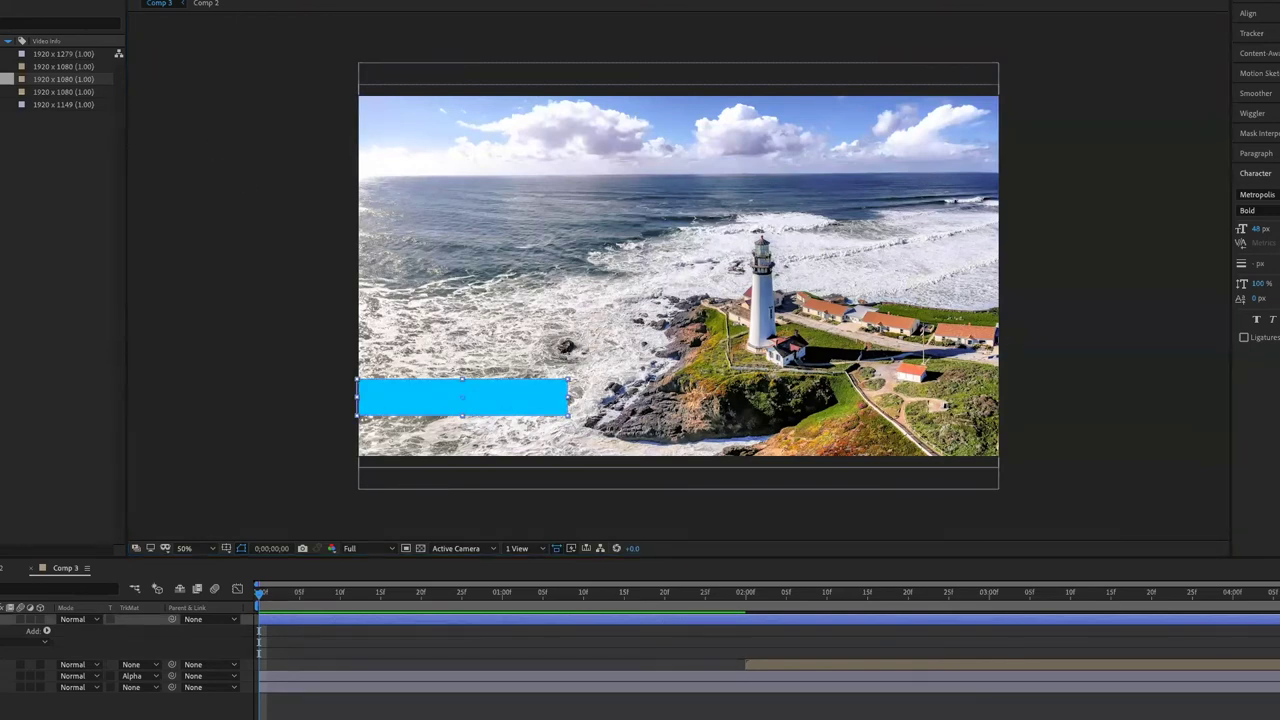
pyautogui.hotkey('ctrl', '6')
pyautogui.press('y')
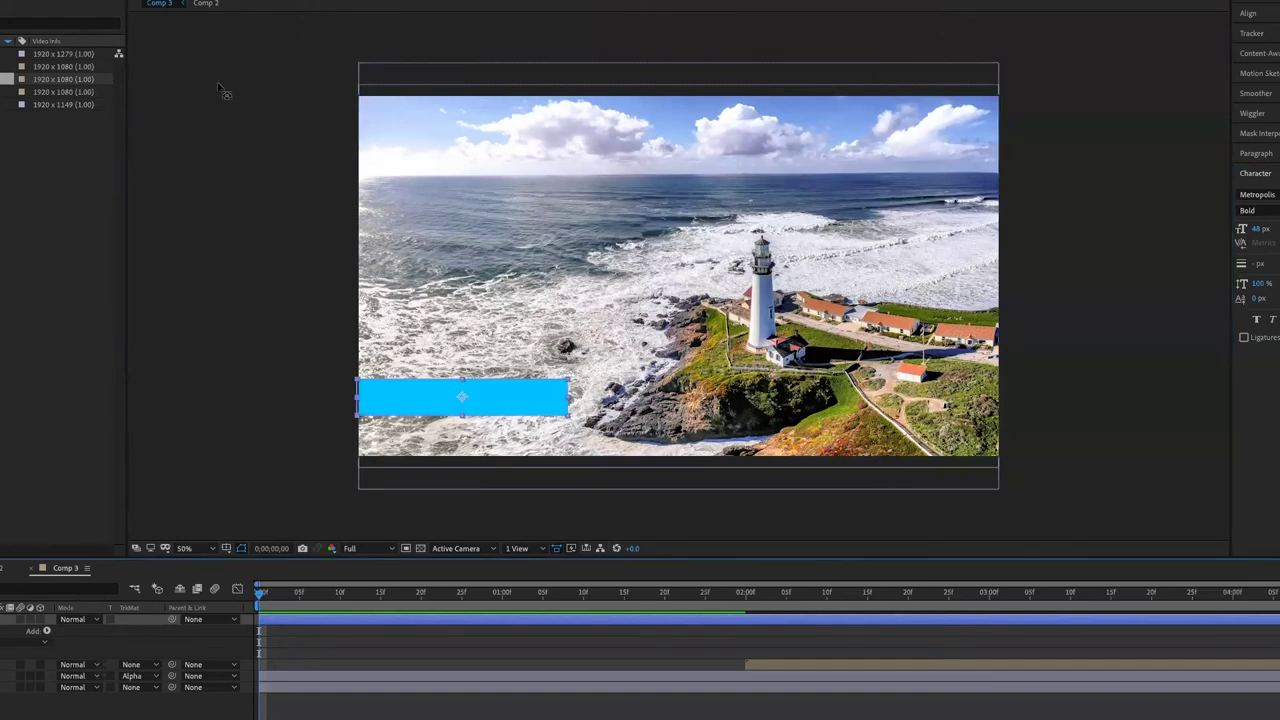
pyautogui.click(224, 91)
pyautogui.click(462, 398)
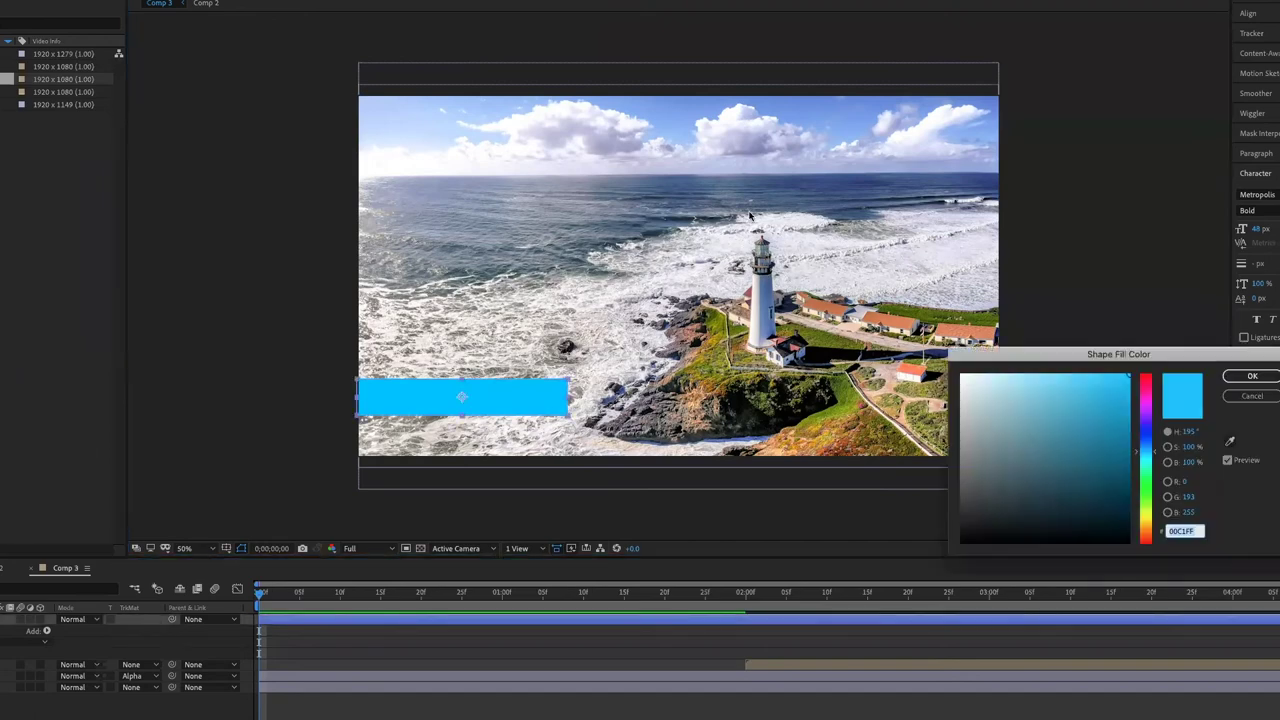
# Step: Change the bar's fill to dark navy (030C2D)
pyautogui.moveTo(1117, 512); pyautogui.dragTo(1133, 555)
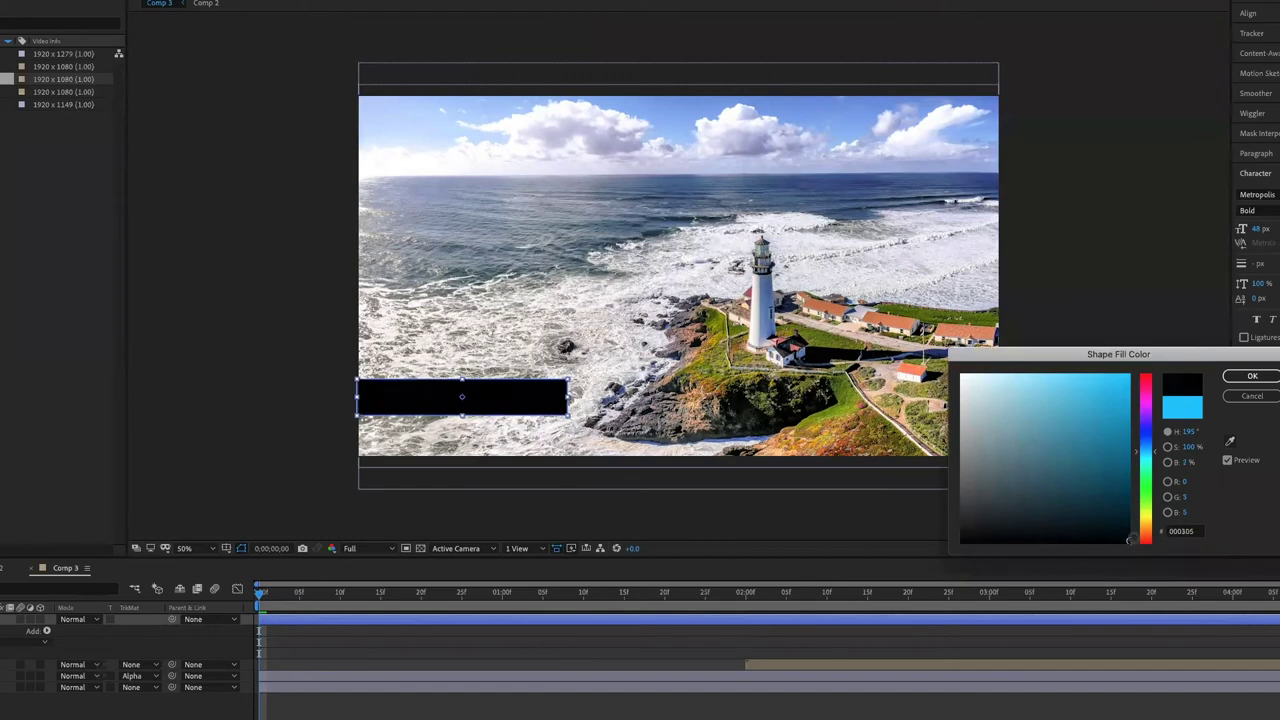
pyautogui.moveTo(1145, 451); pyautogui.dragTo(1145, 437)
pyautogui.click(1119, 511)
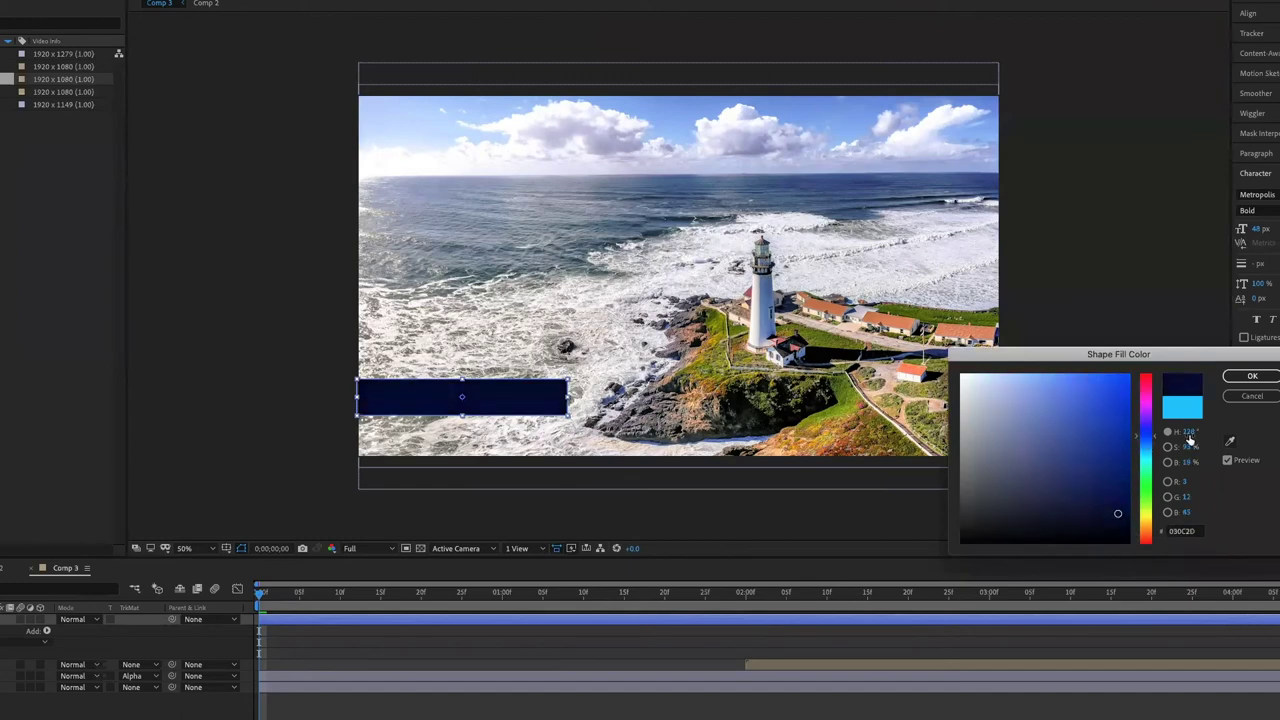
pyautogui.click(1252, 376)
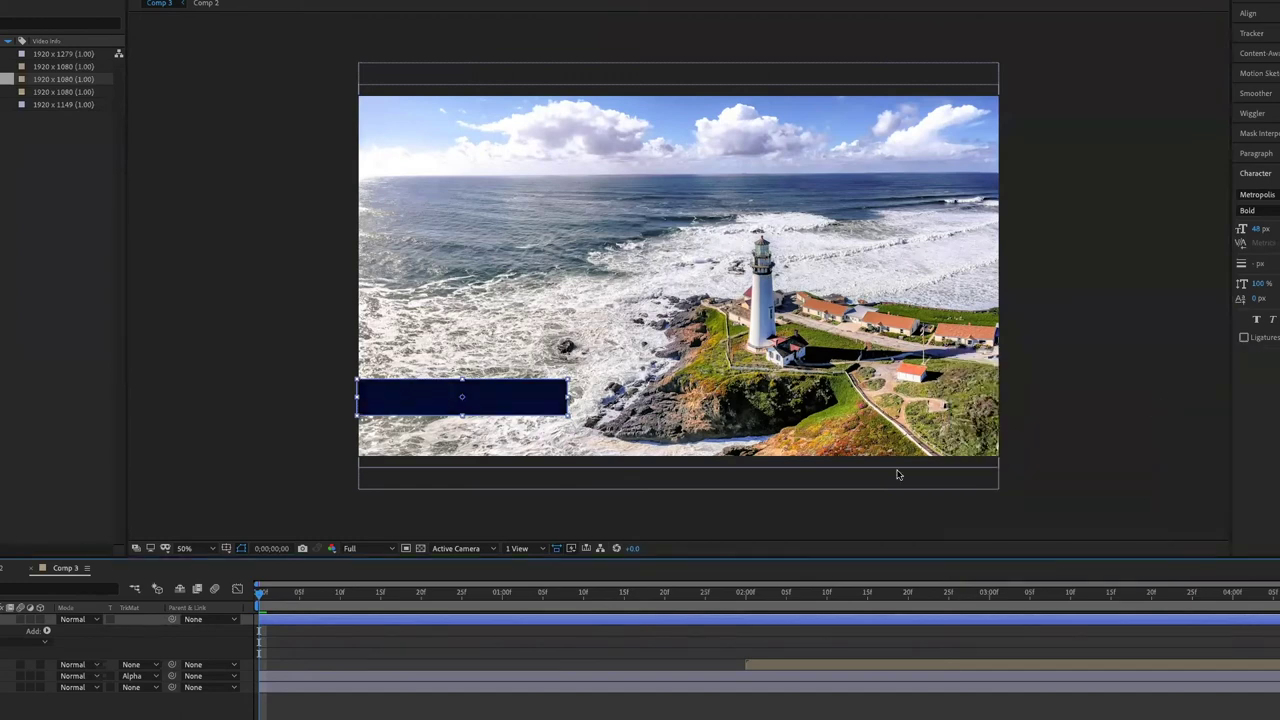
pyautogui.click(559, 525)
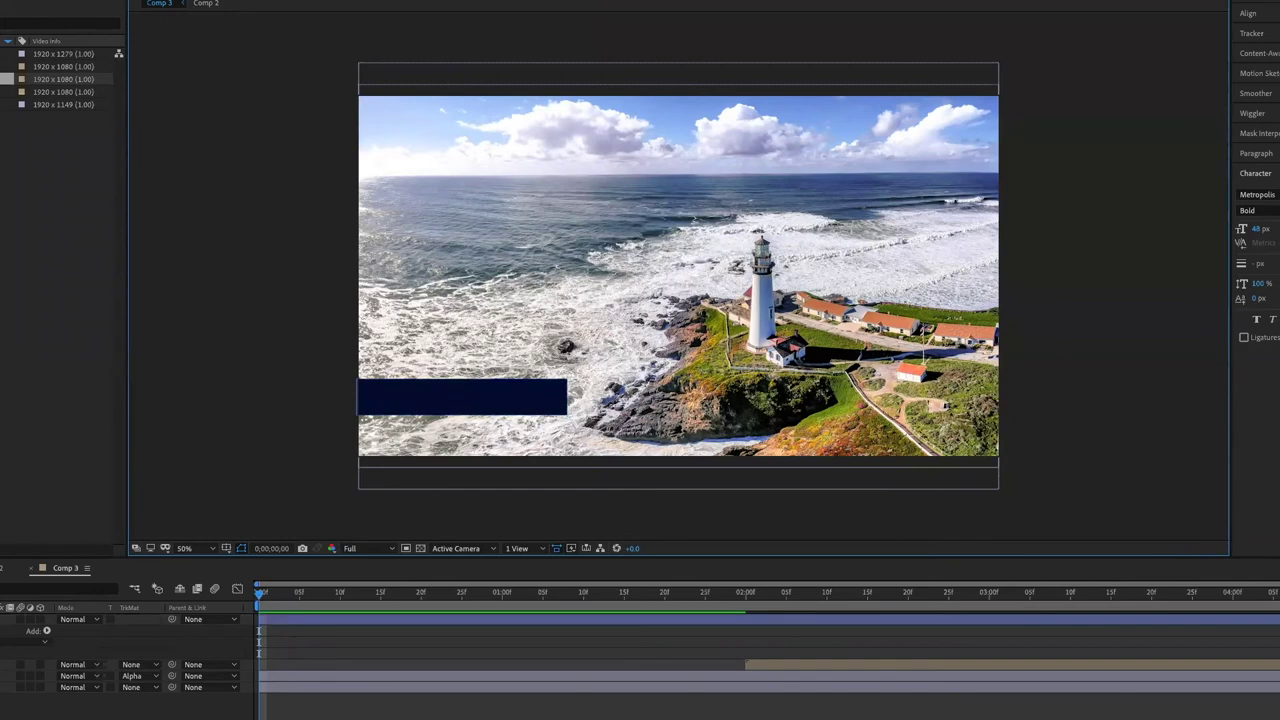
# Step: Duplicate the bar, squeeze the copy into a thin strip on its right edge, and fill it white
pyautogui.click(531, 395)
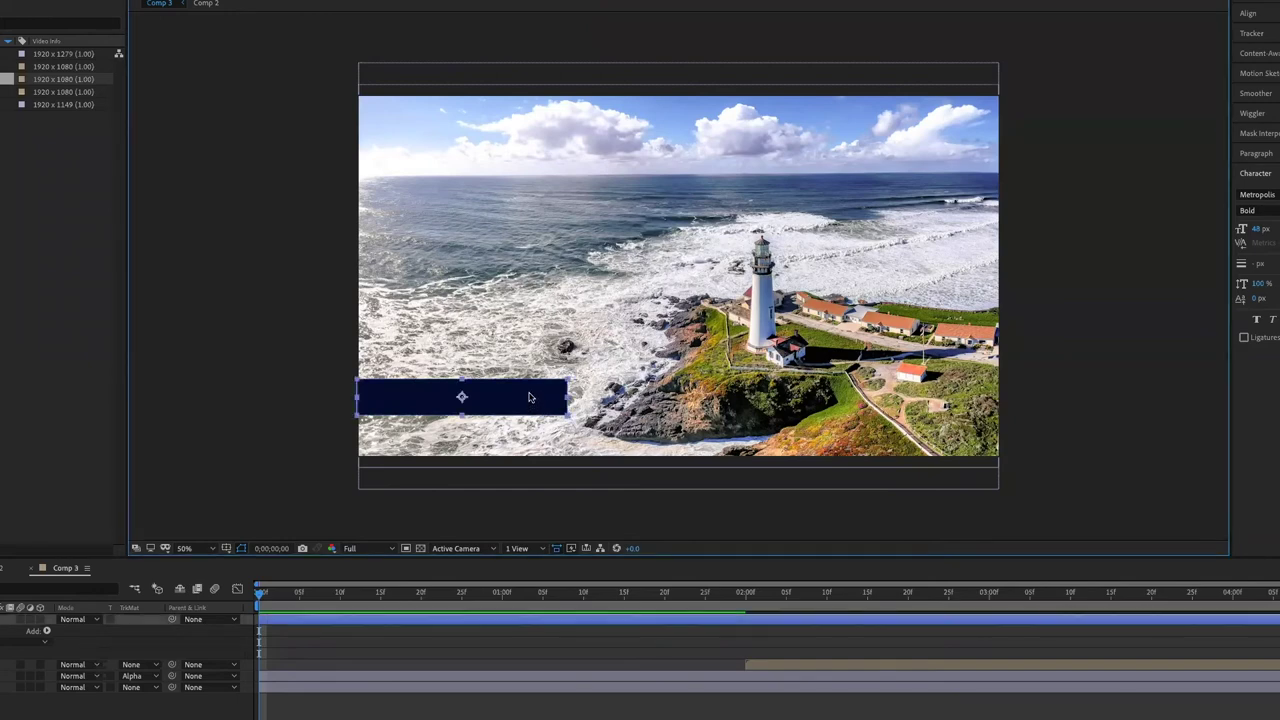
pyautogui.hotkey('ctrl', 'd')
pyautogui.moveTo(355, 400); pyautogui.dragTo(462, 400)
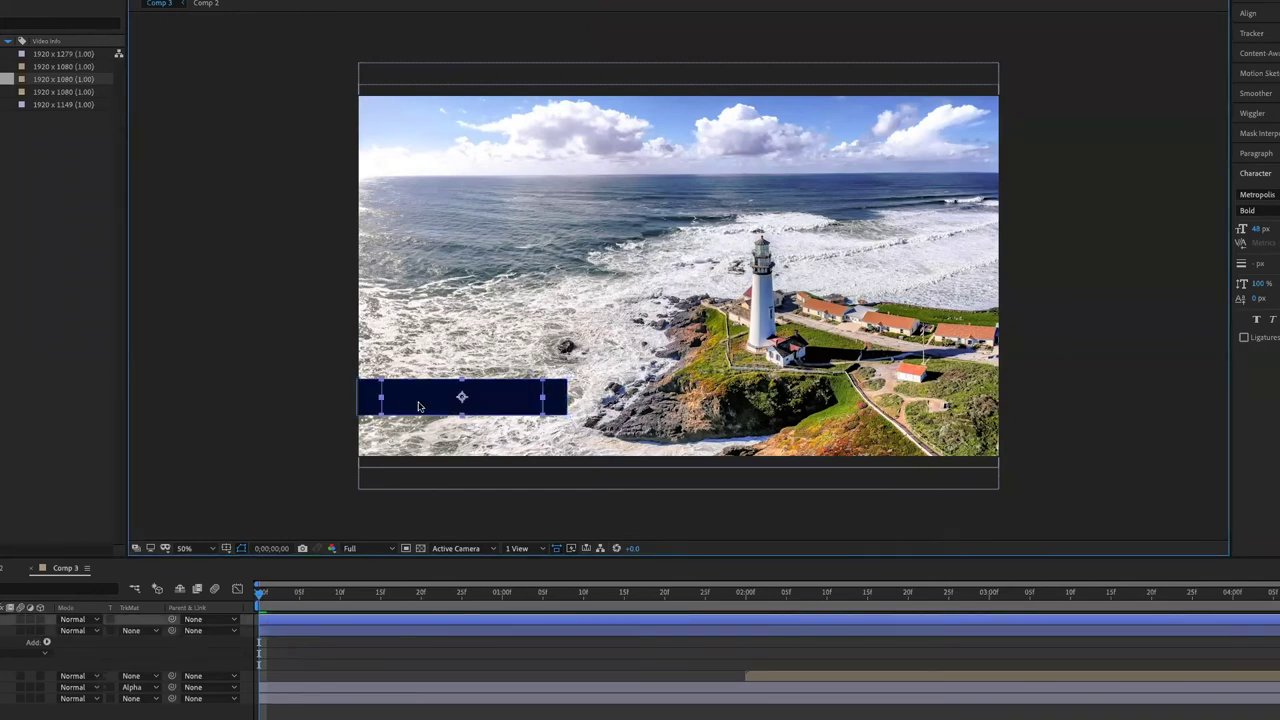
pyautogui.moveTo(462, 400); pyautogui.dragTo(573, 396)
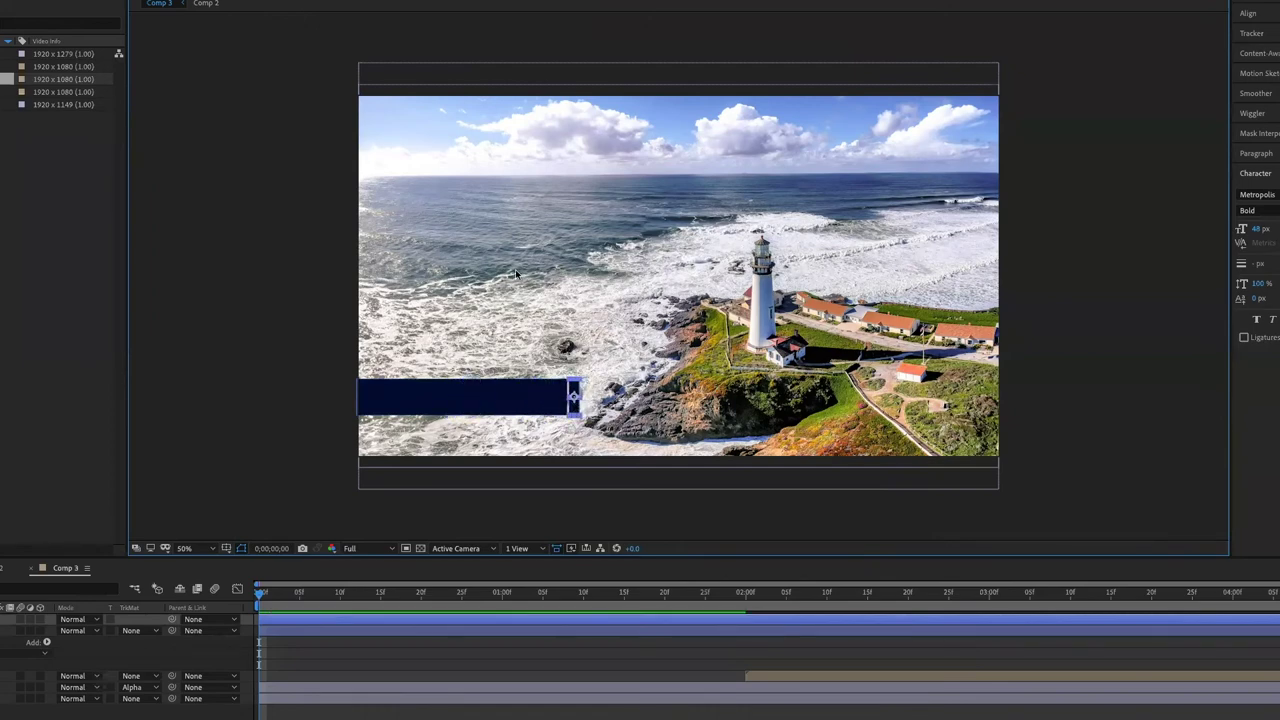
pyautogui.click(376, 1)
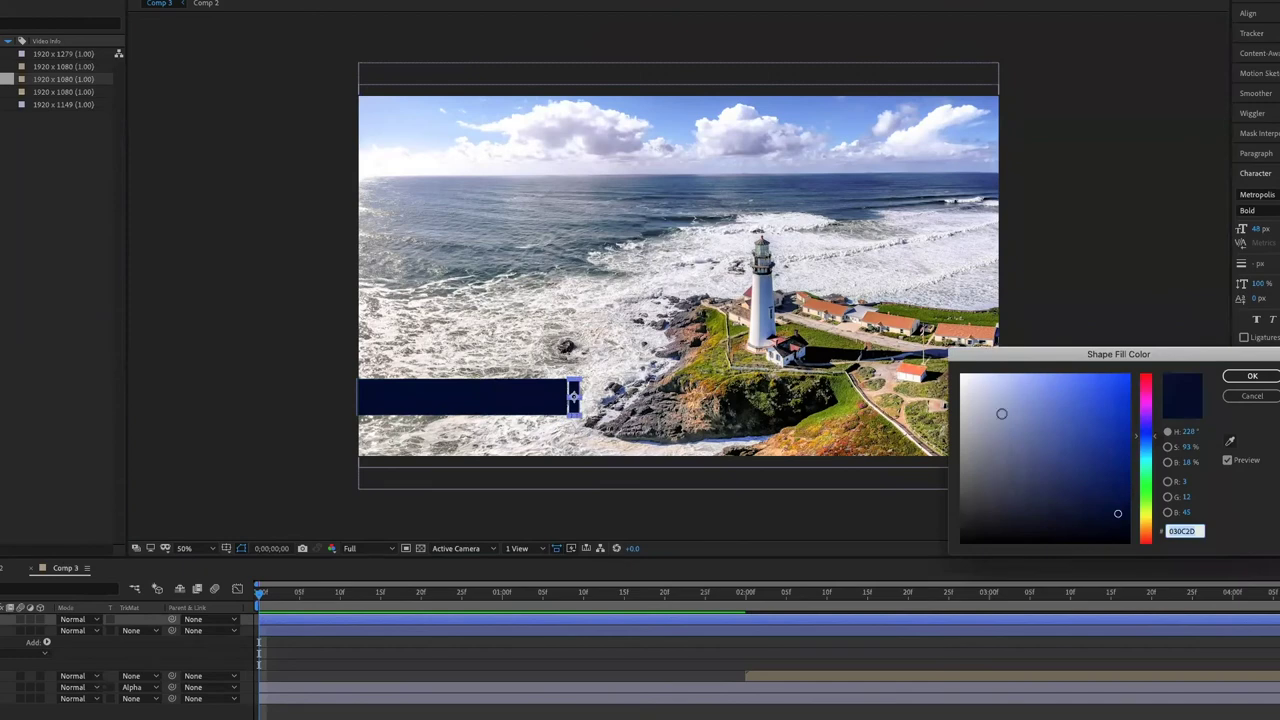
pyautogui.click(966, 374)
pyautogui.click(1252, 376)
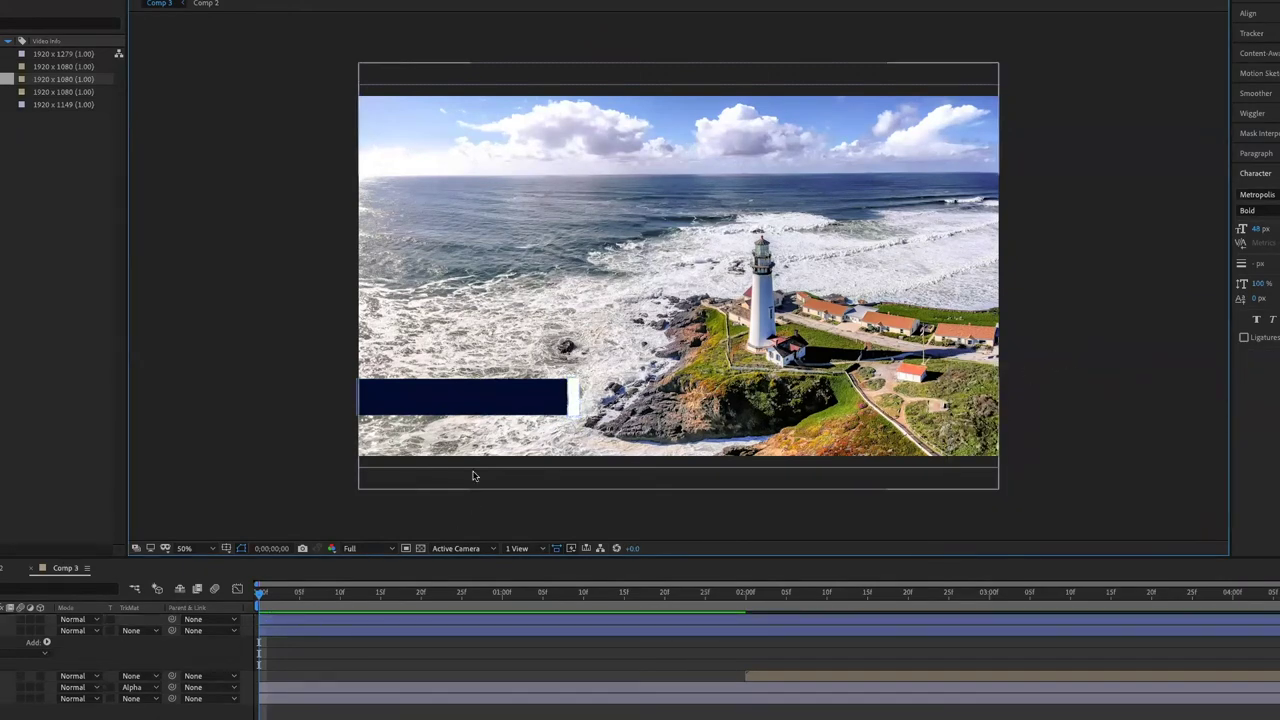
pyautogui.scroll(2, 404, 478)
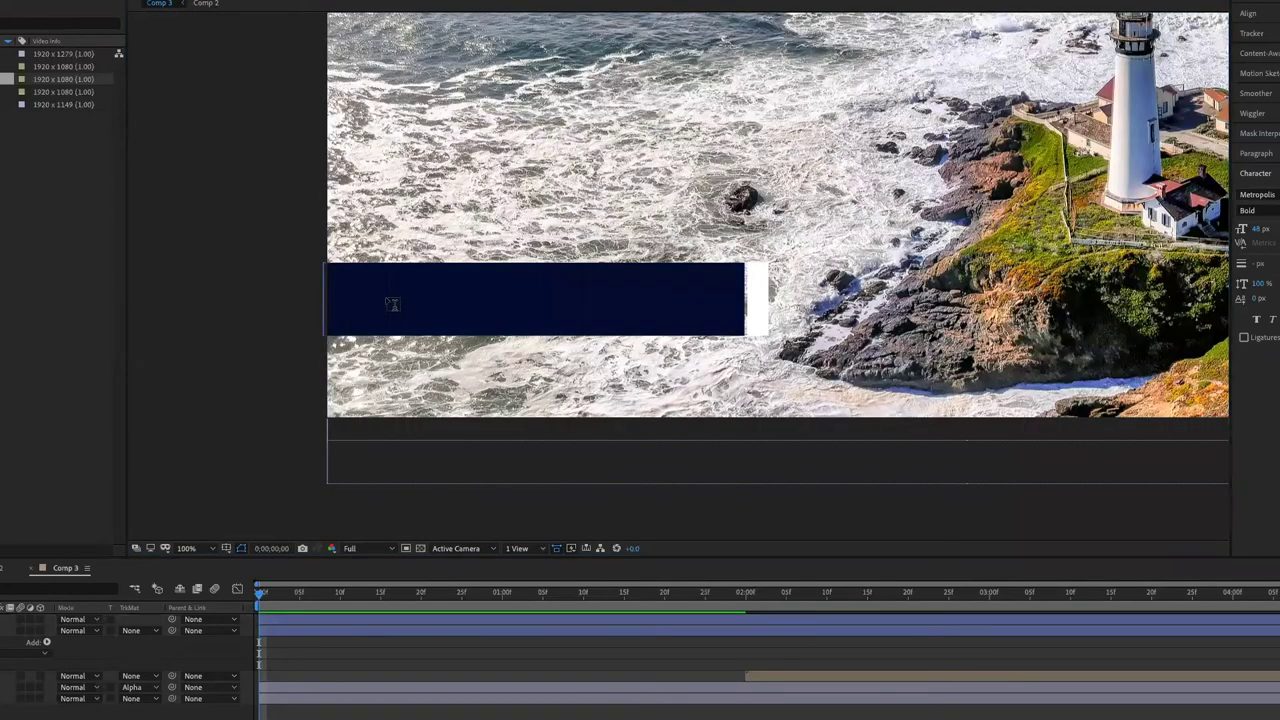
# Step: Type the person's name as a text layer, then move and scale it to fill the navy bar
pyautogui.click(450, 312)
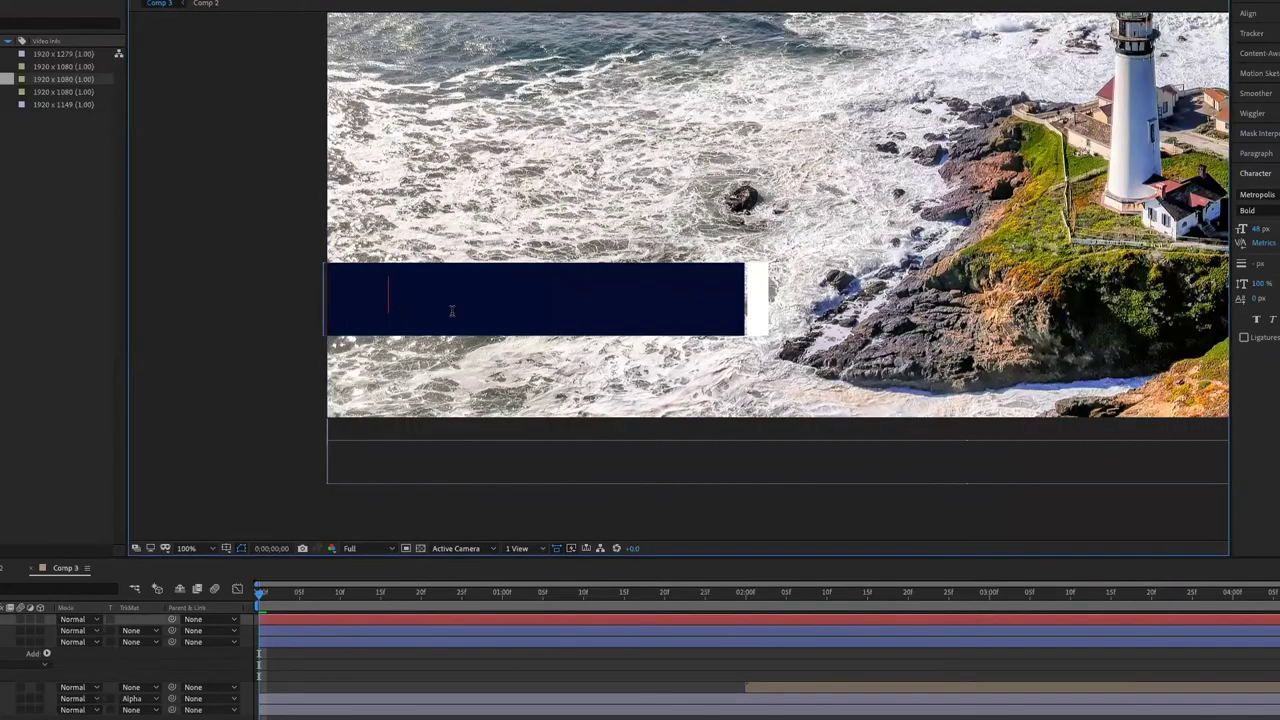
pyautogui.write('Mirai Kaya')
pyautogui.press('Escape')
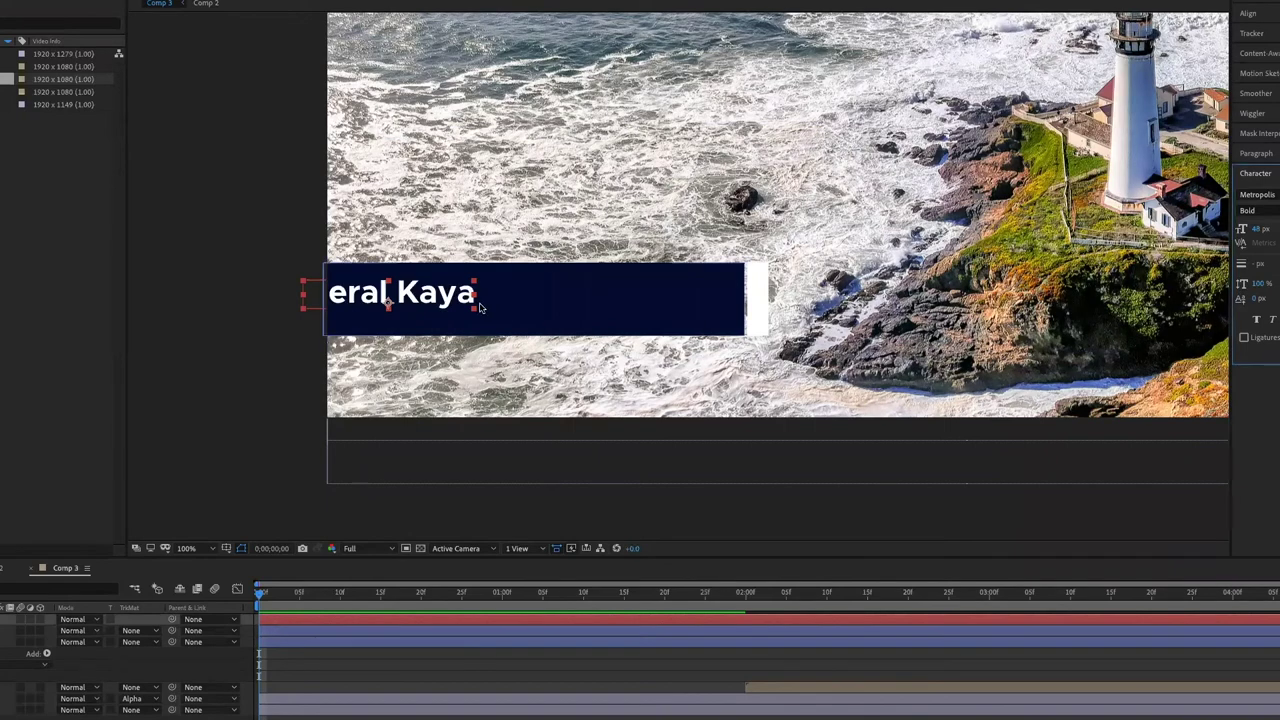
pyautogui.moveTo(388, 302); pyautogui.dragTo(632, 309)
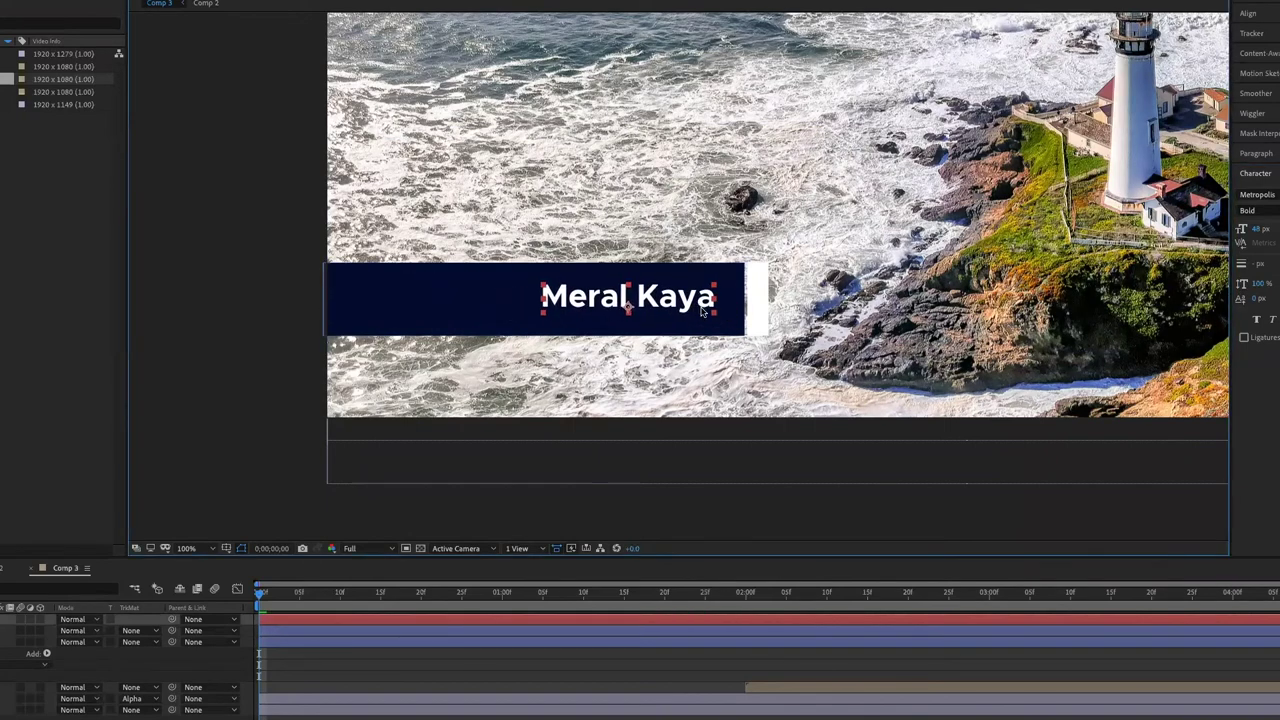
pyautogui.moveTo(719, 317)
pyautogui.mouseDown()
pyautogui.moveTo(740, 323)
pyautogui.moveTo(688, 311)
pyautogui.mouseUp()
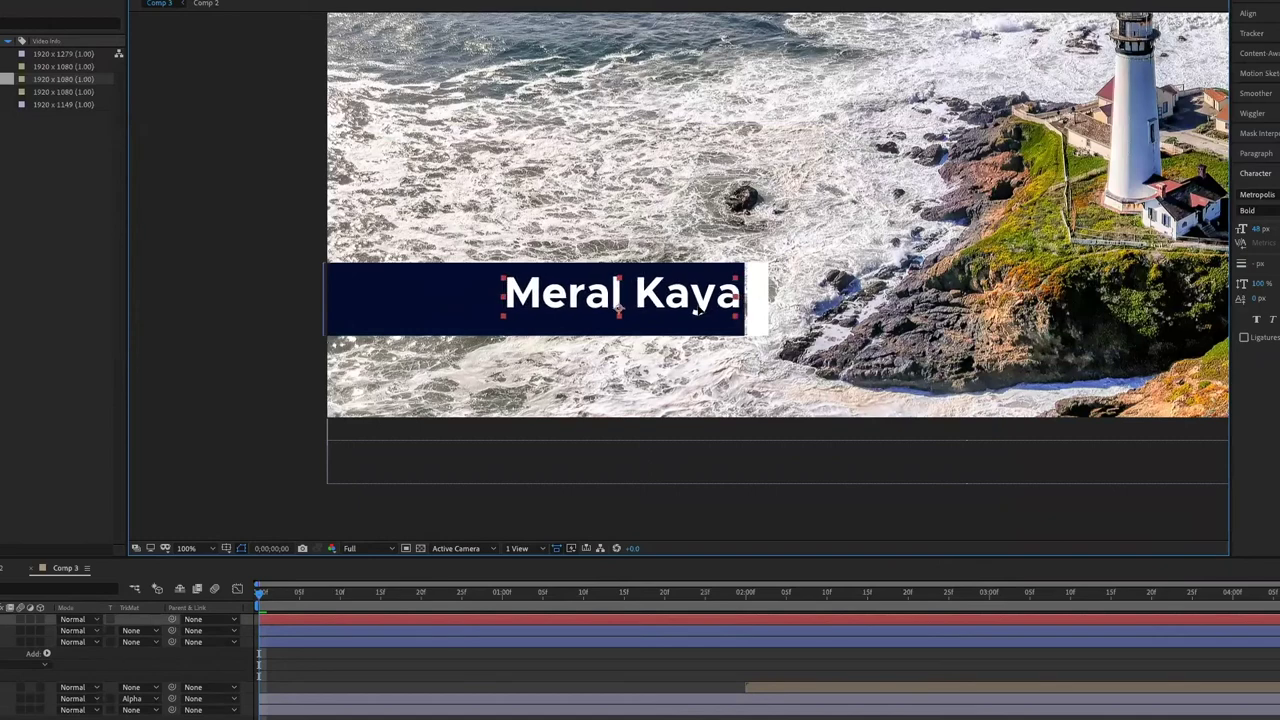
pyautogui.click(253, 303)
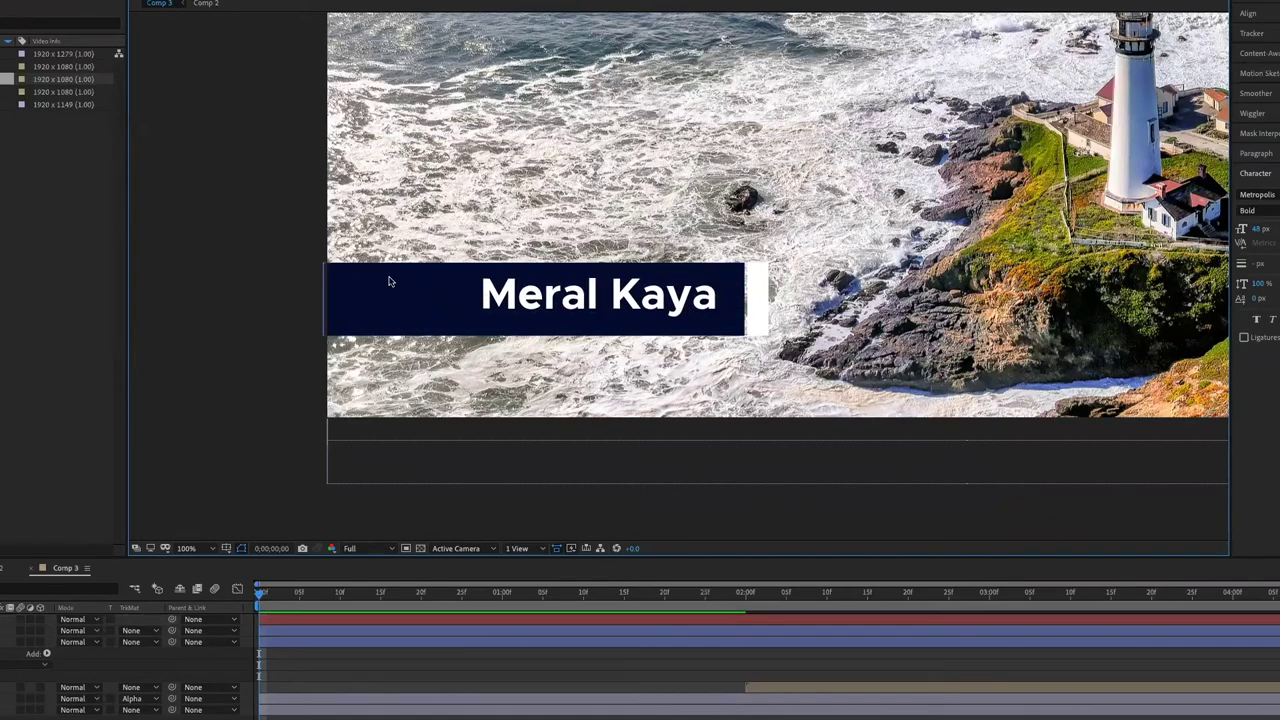
pyautogui.press(',')
pyautogui.moveTo(302, 596); pyautogui.dragTo(778, 614)
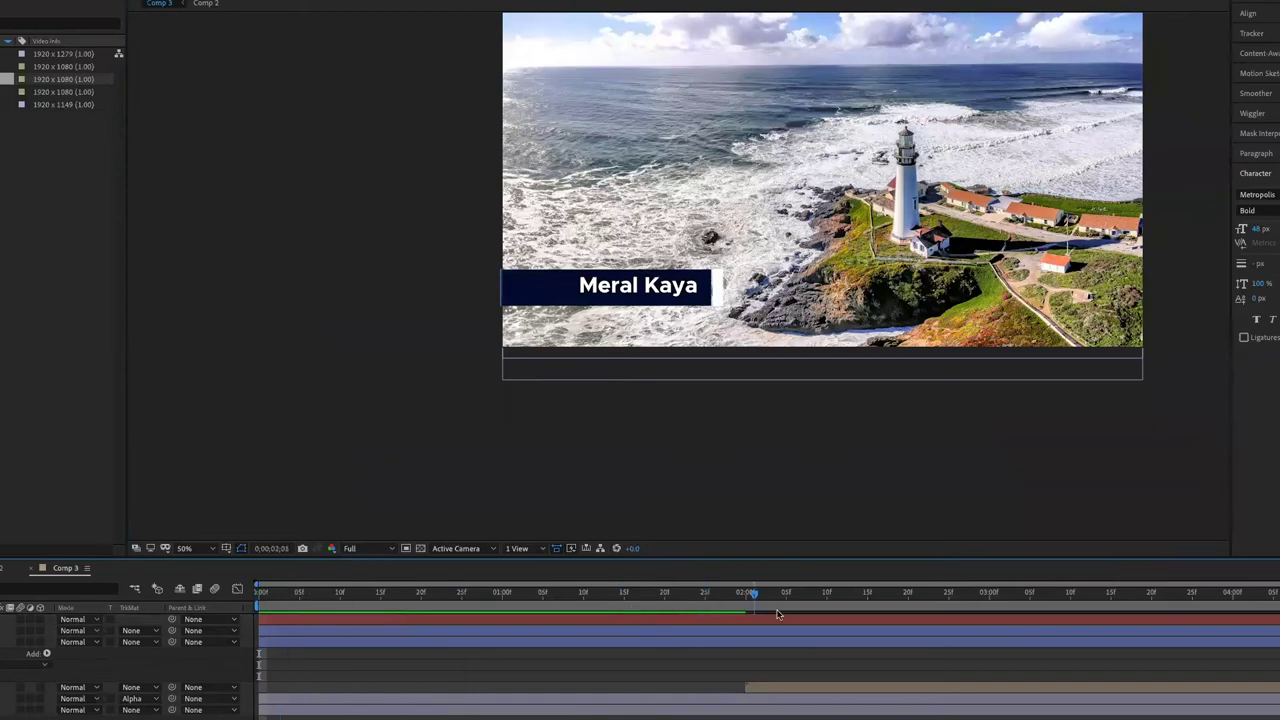
# Step: Play and scrub through the transition into the sunset clip, then return to the first frame
pyautogui.press('space')
pyautogui.moveTo(632, 596)
pyautogui.mouseDown()
pyautogui.moveTo(933, 600)
pyautogui.moveTo(718, 605)
pyautogui.mouseUp()
pyautogui.moveTo(718, 605); pyautogui.dragTo(697, 600)
pyautogui.moveTo(620, 621)
pyautogui.mouseDown()
pyautogui.moveTo(882, 600)
pyautogui.moveTo(511, 579)
pyautogui.moveTo(690, 581)
pyautogui.mouseUp()
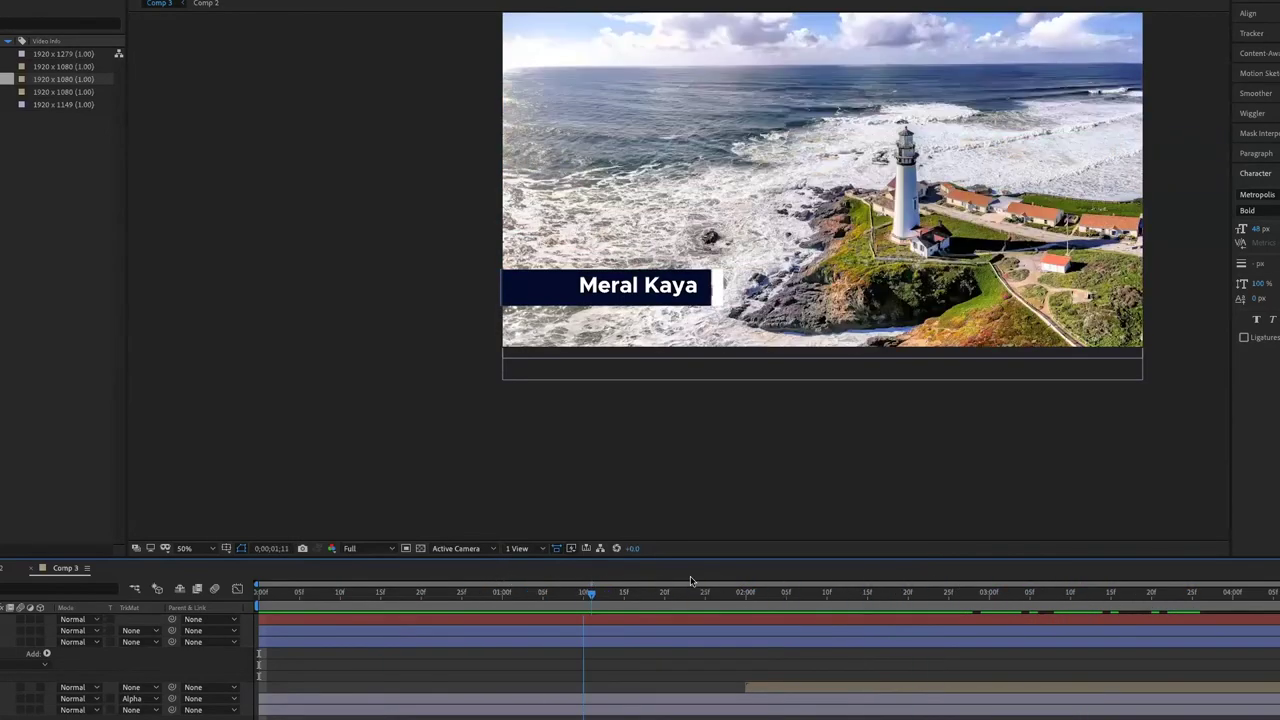
pyautogui.moveTo(690, 581); pyautogui.dragTo(607, 592)
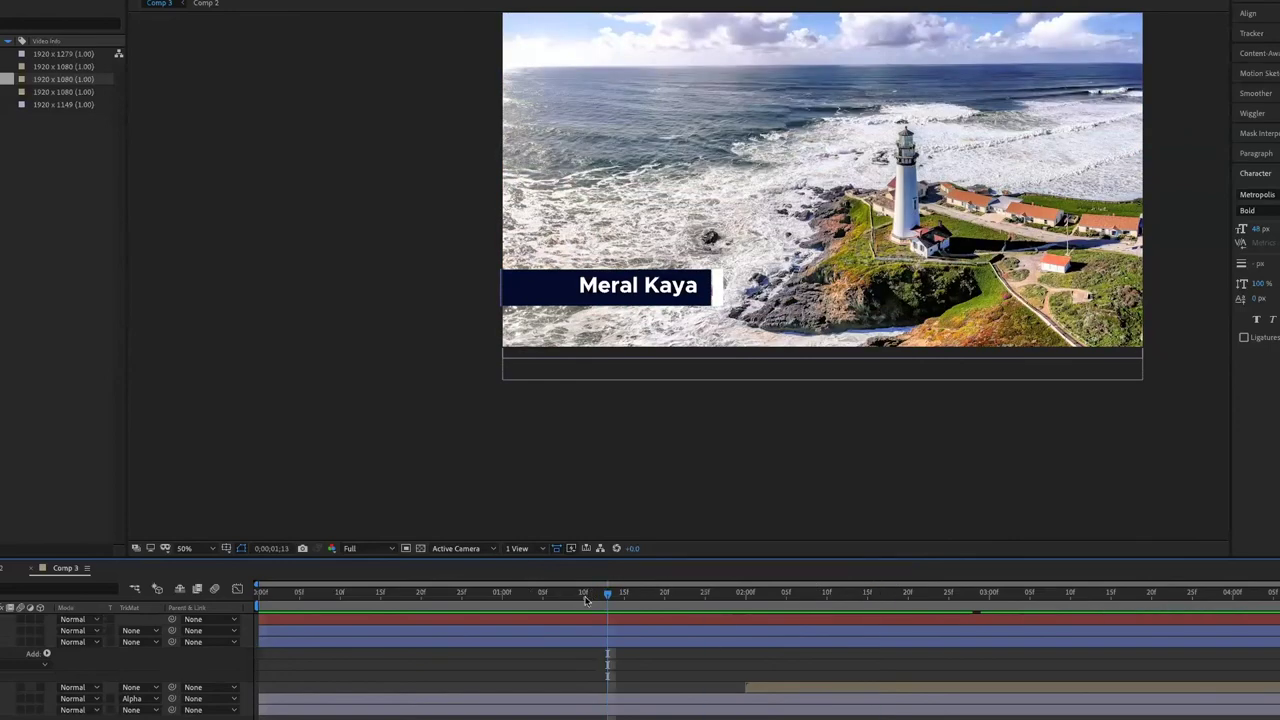
pyautogui.press('/')
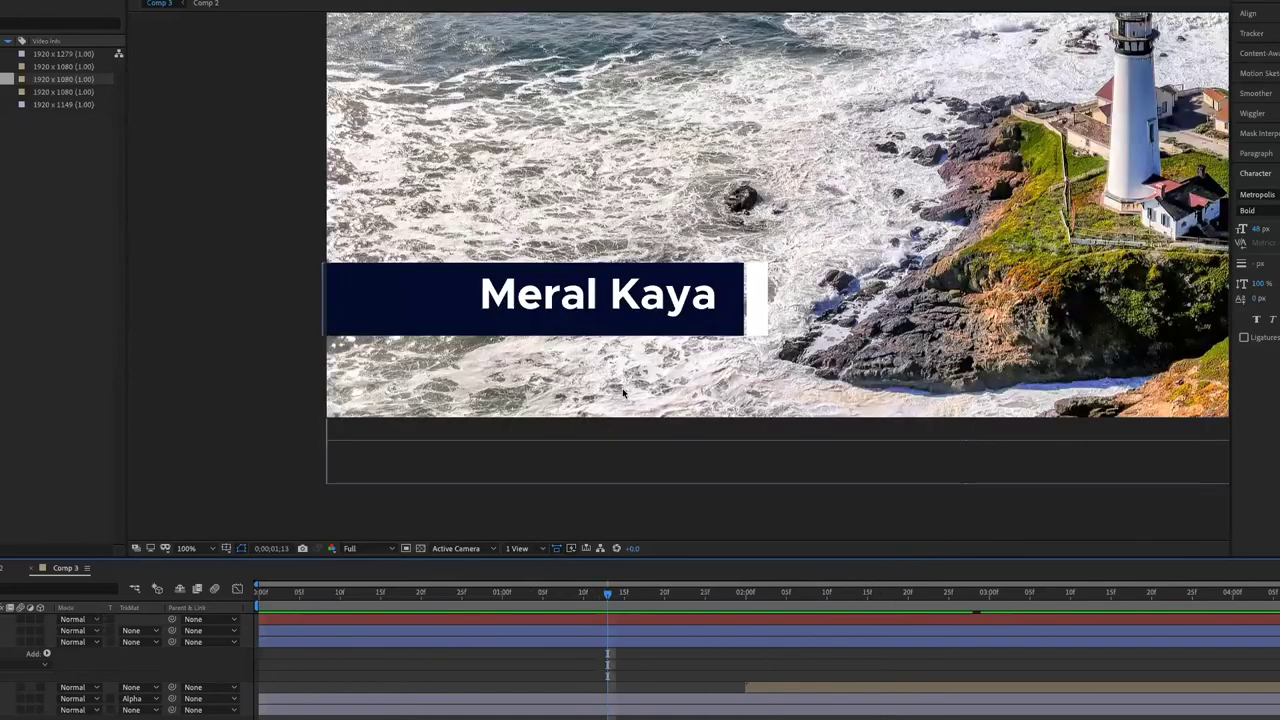
pyautogui.click(284, 594)
pyautogui.click(348, 596)
pyautogui.moveTo(348, 594); pyautogui.dragTo(247, 606)
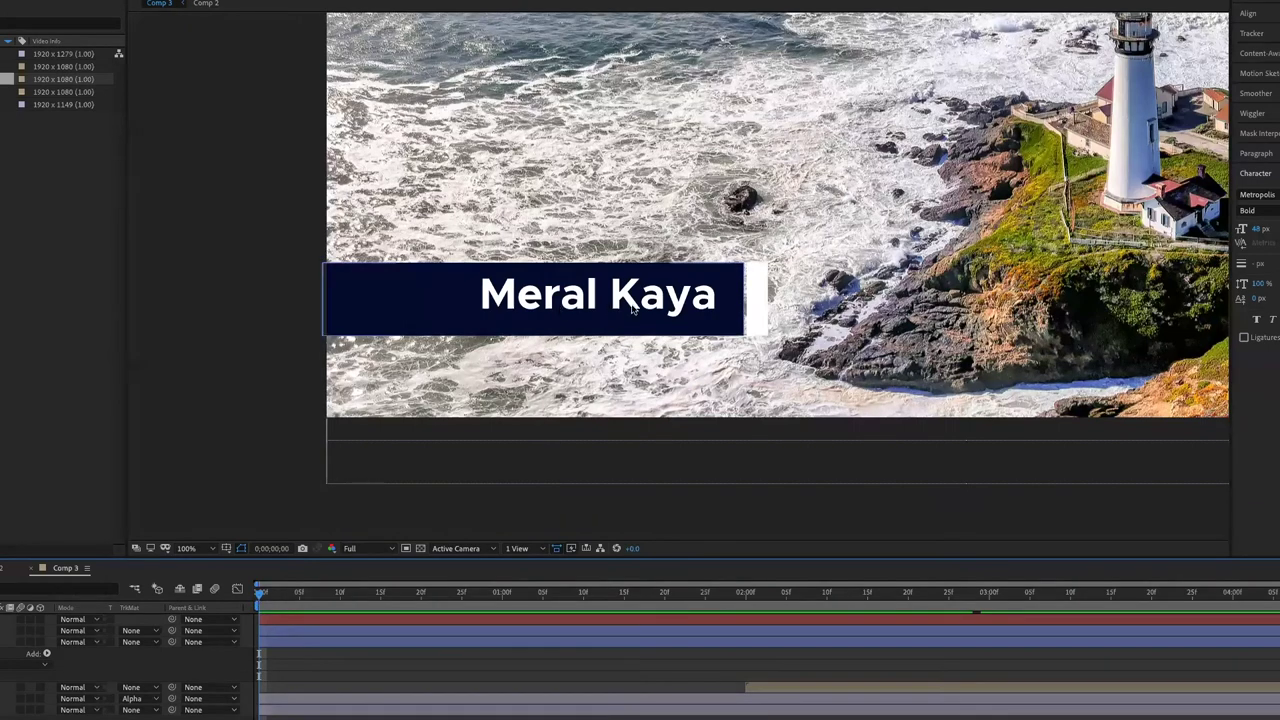
# Step: Nudge the name text into place and park at frame 25 with the navy bar layer selected
pyautogui.moveTo(632, 310); pyautogui.dragTo(632, 316)
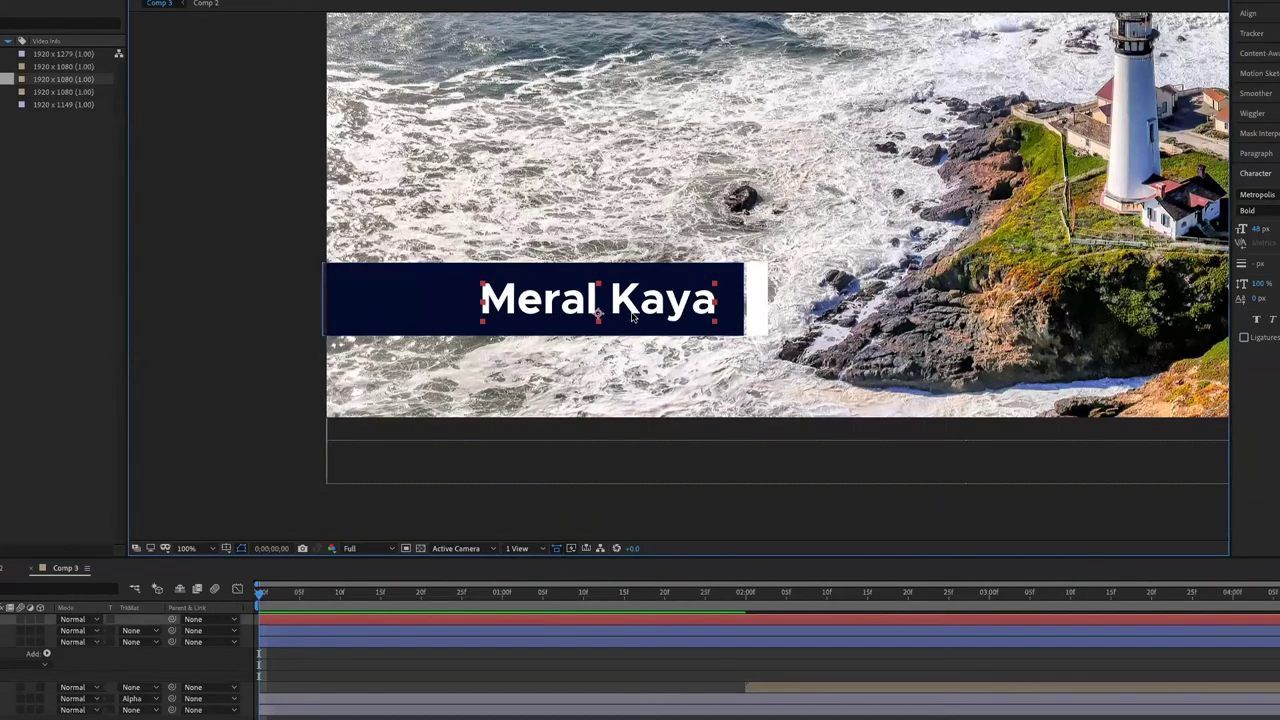
pyautogui.moveTo(632, 315); pyautogui.dragTo(632, 312)
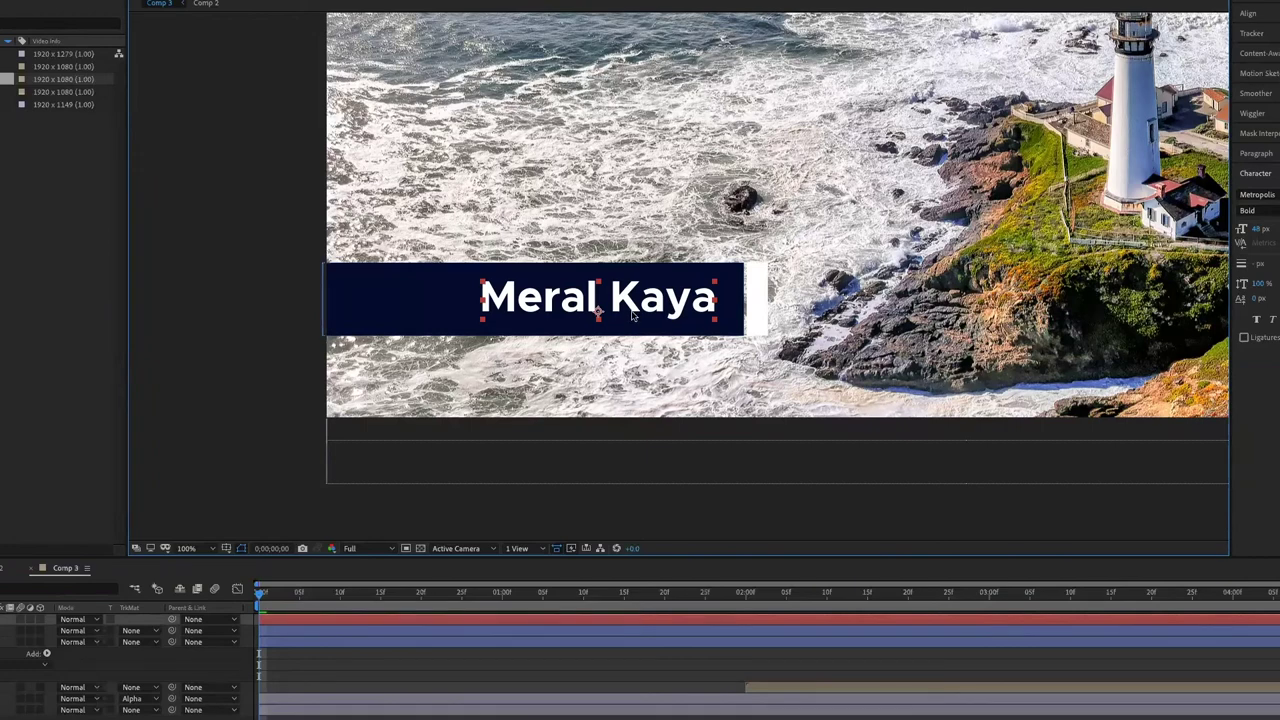
pyautogui.click(462, 594)
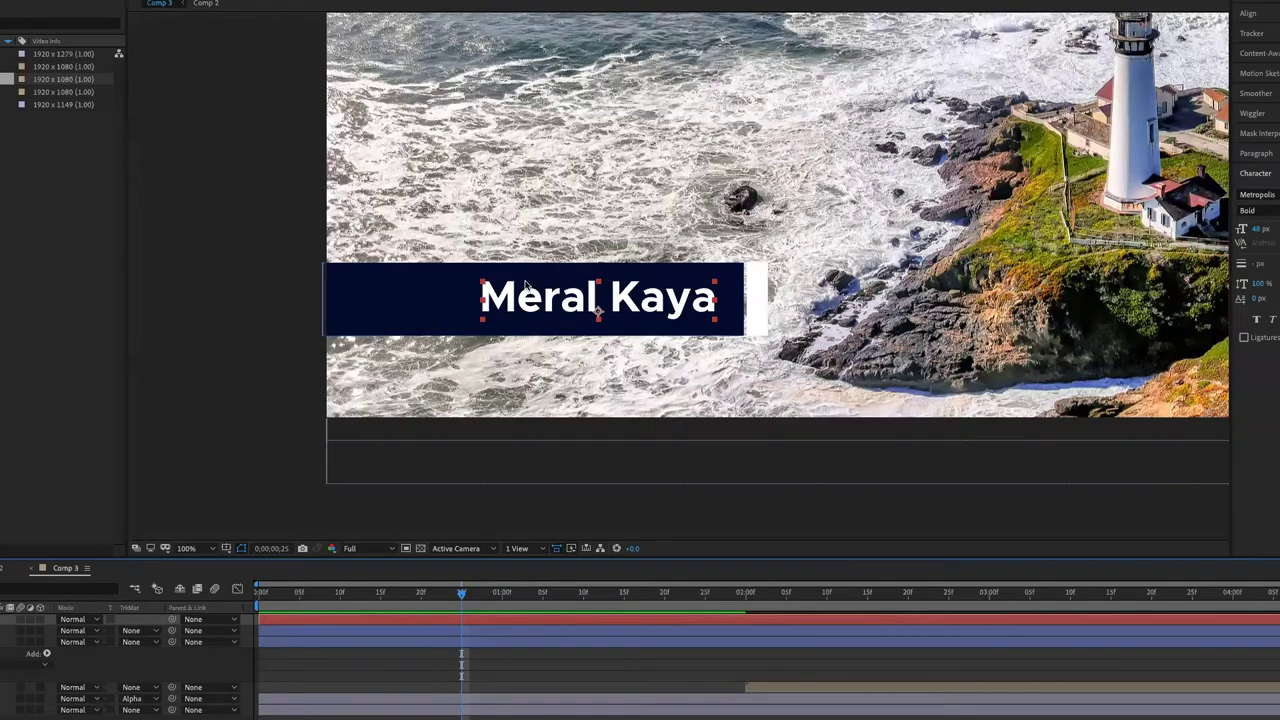
pyautogui.moveTo(462, 597); pyautogui.dragTo(439, 600)
pyautogui.click(462, 597)
pyautogui.click(462, 643)
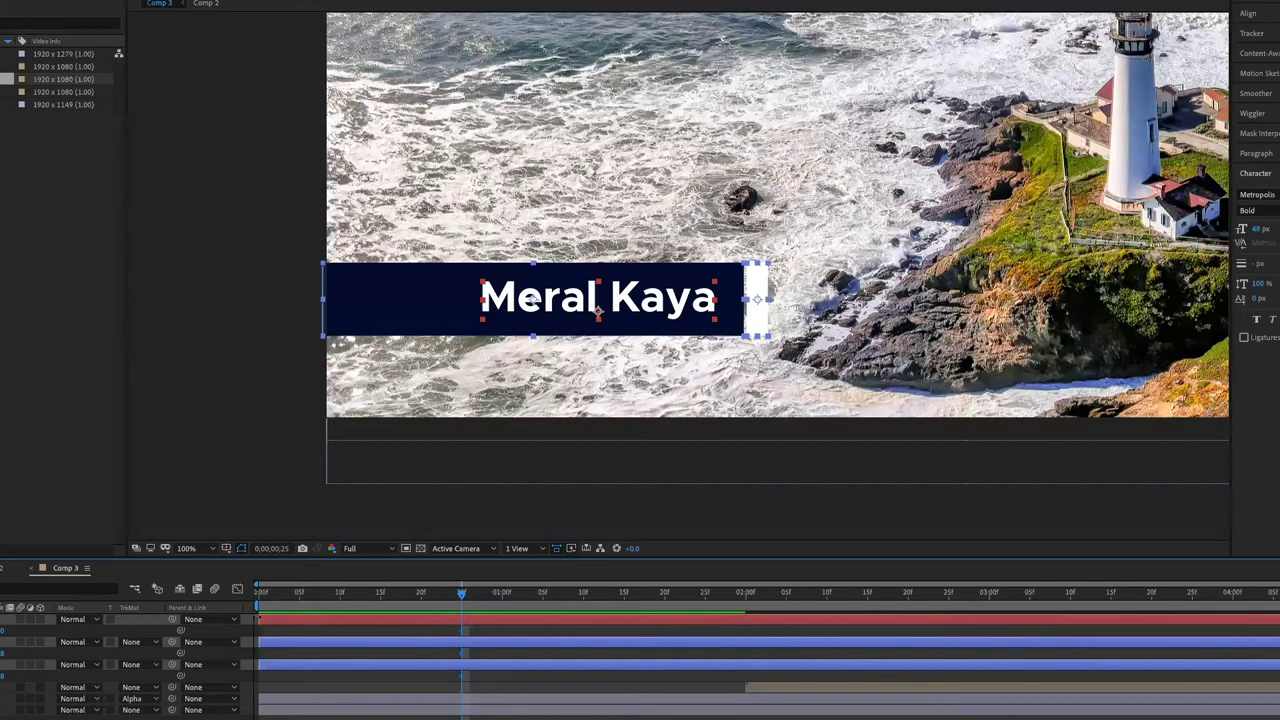
# Step: At frame 0, push the navy bar and white accent off the left edge and preview the slide-in
pyautogui.press('Home')
pyautogui.click(417, 318)
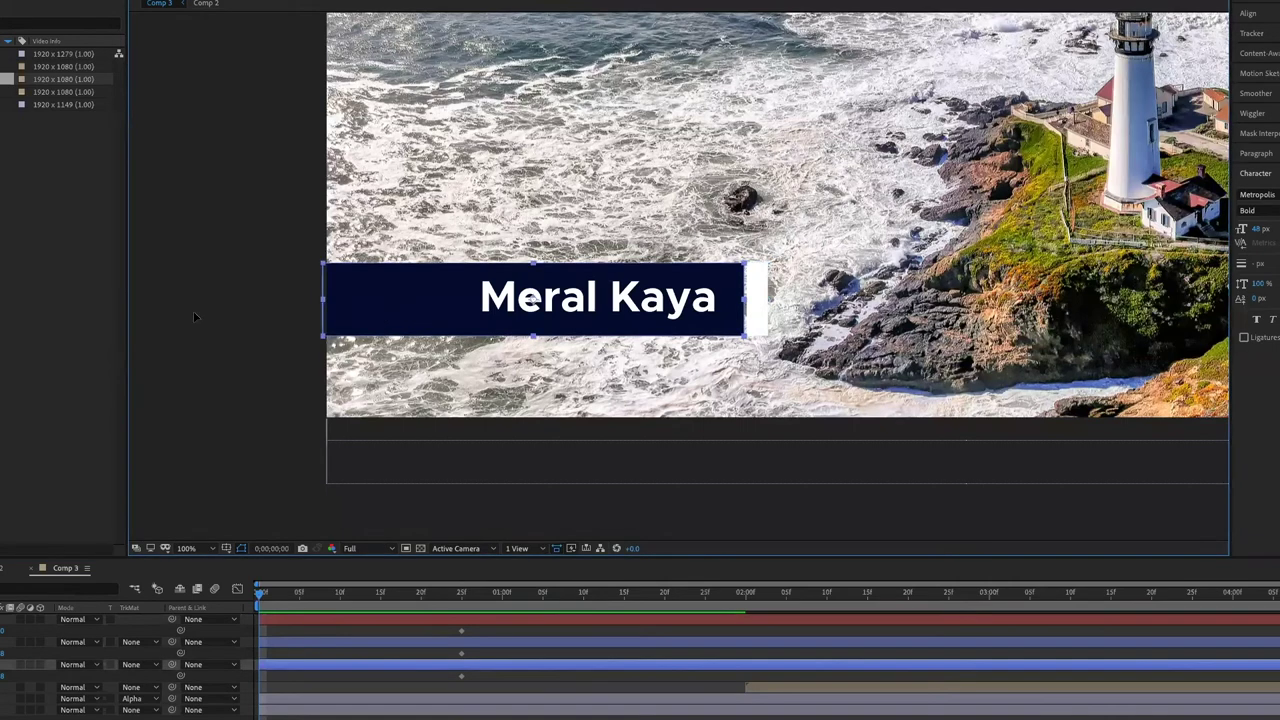
pyautogui.moveTo(254, 317); pyautogui.dragTo(239, 325)
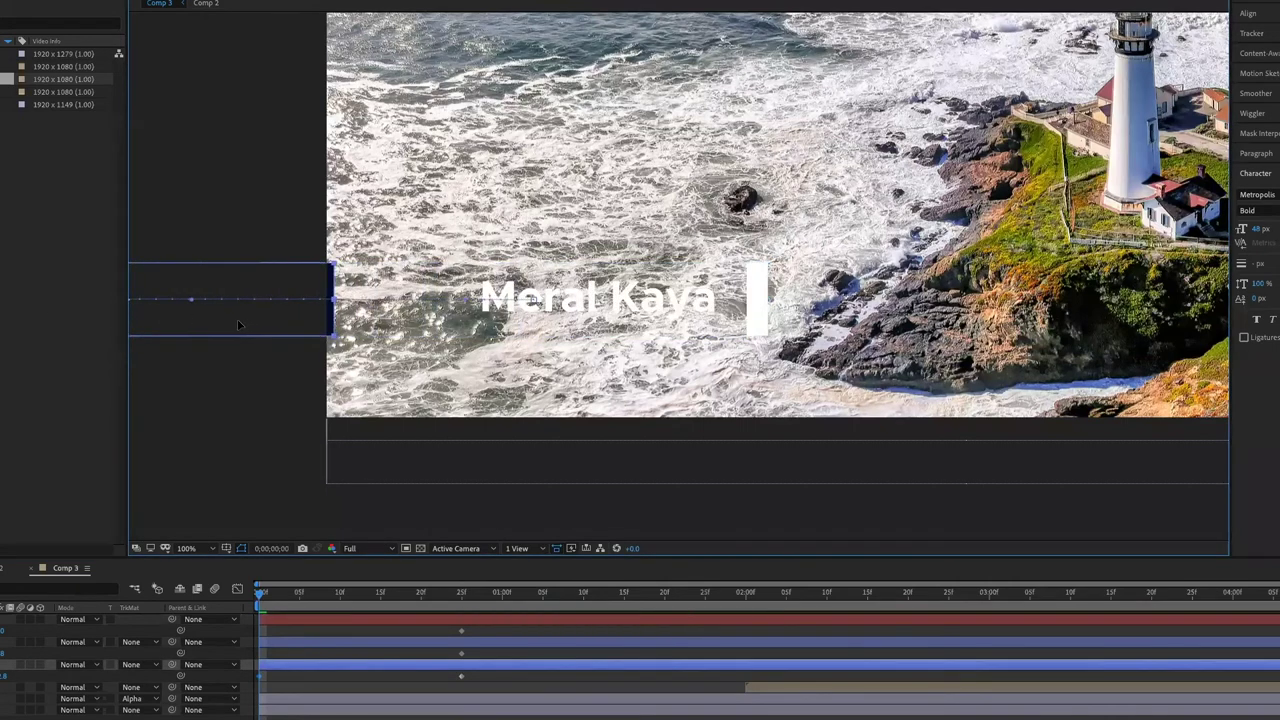
pyautogui.moveTo(758, 318); pyautogui.dragTo(358, 323)
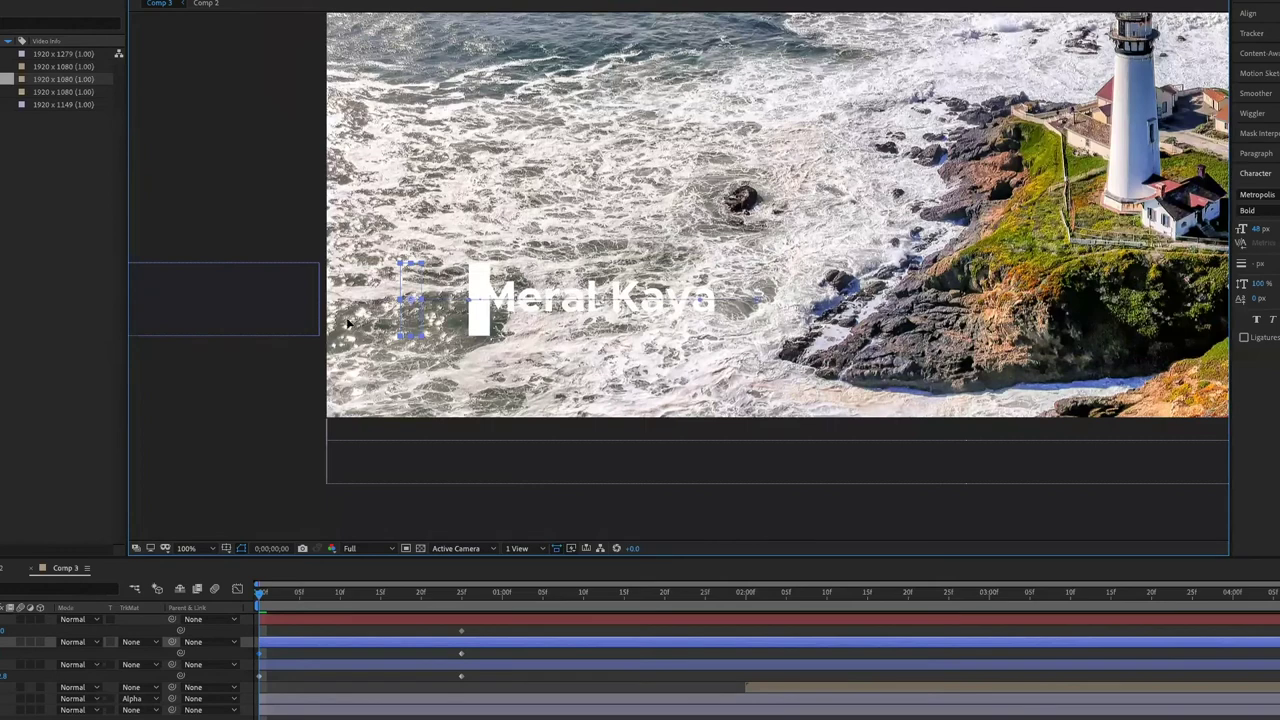
pyautogui.keyDown('shift'); pyautogui.click(277, 323); pyautogui.keyUp('shift')
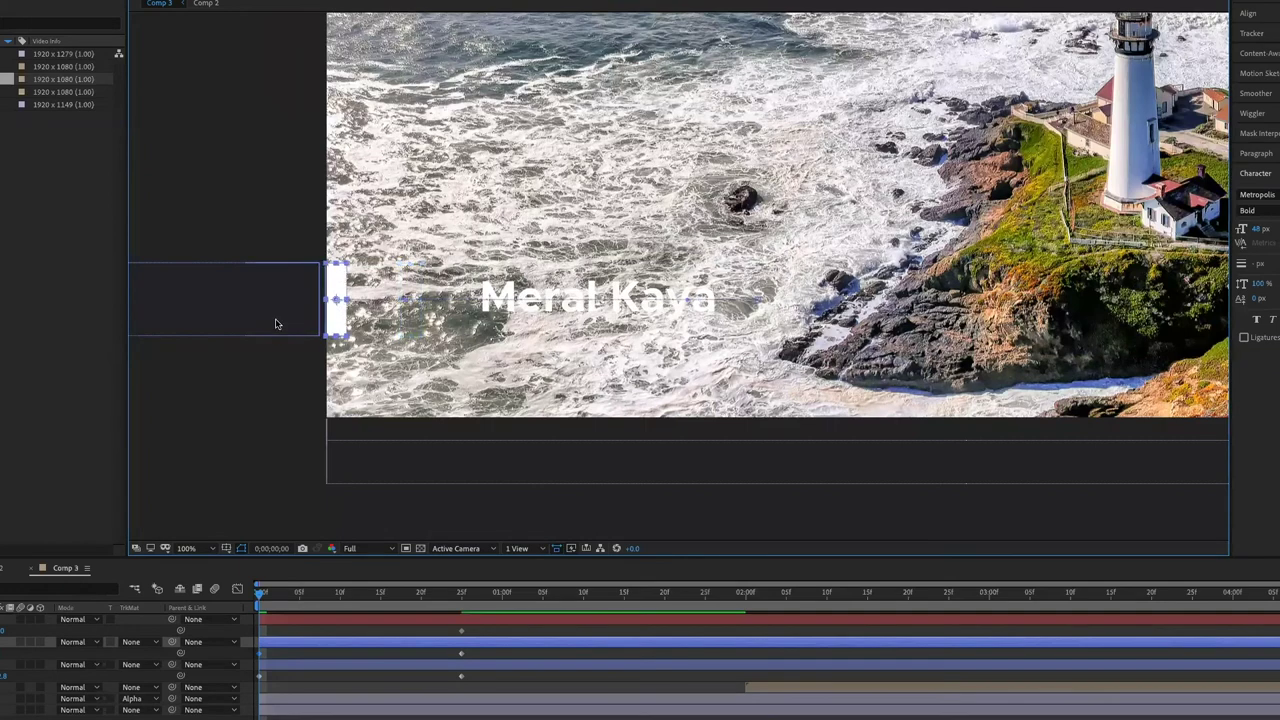
pyautogui.moveTo(275, 327); pyautogui.dragTo(255, 328)
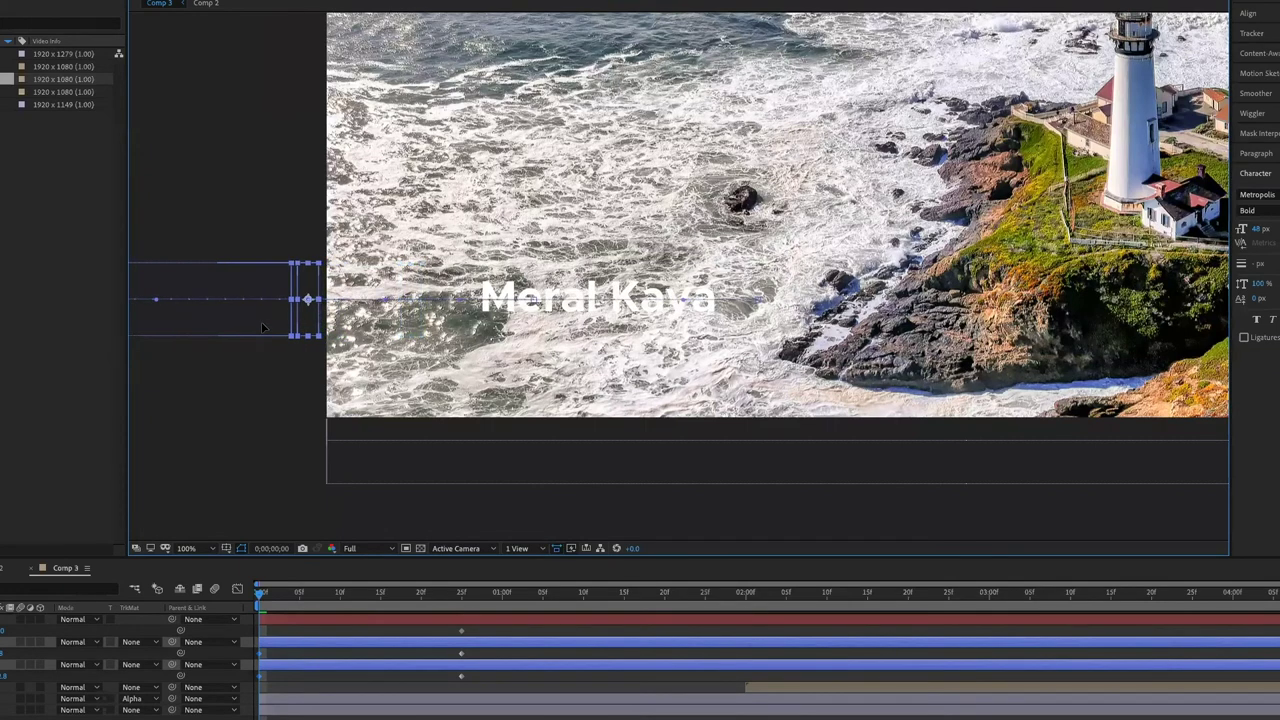
pyautogui.click(312, 609)
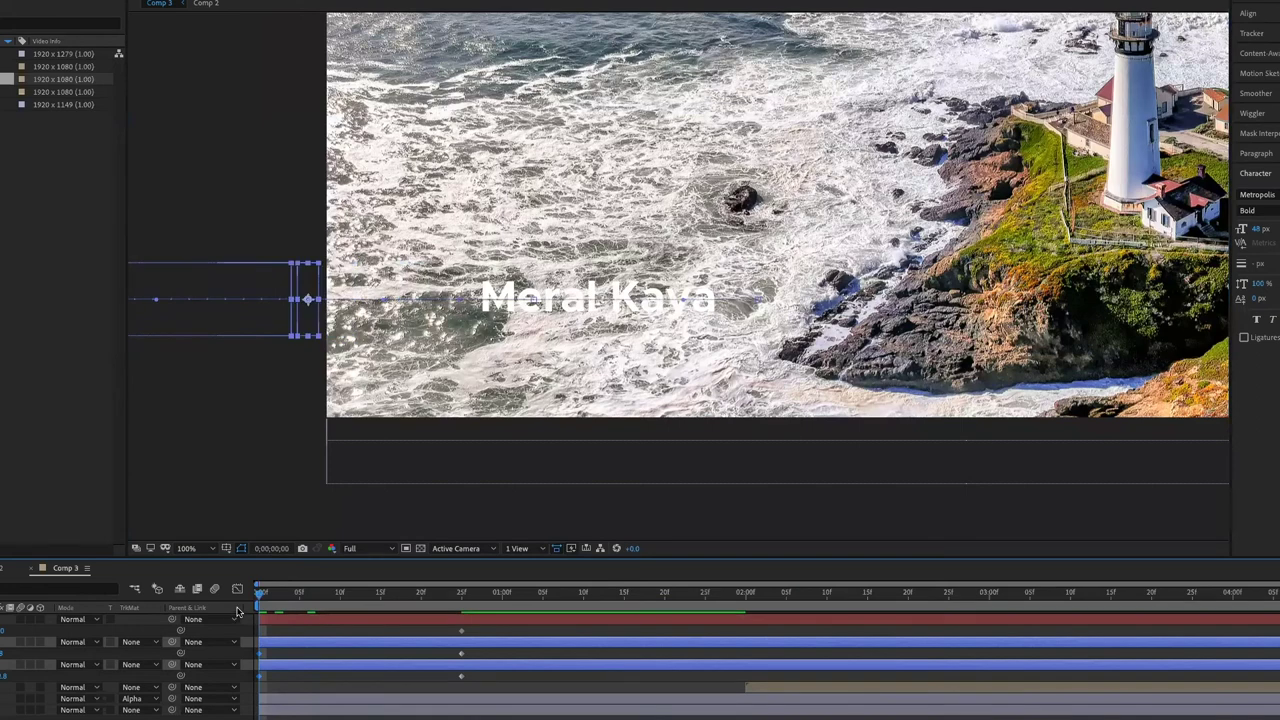
pyautogui.press('space')
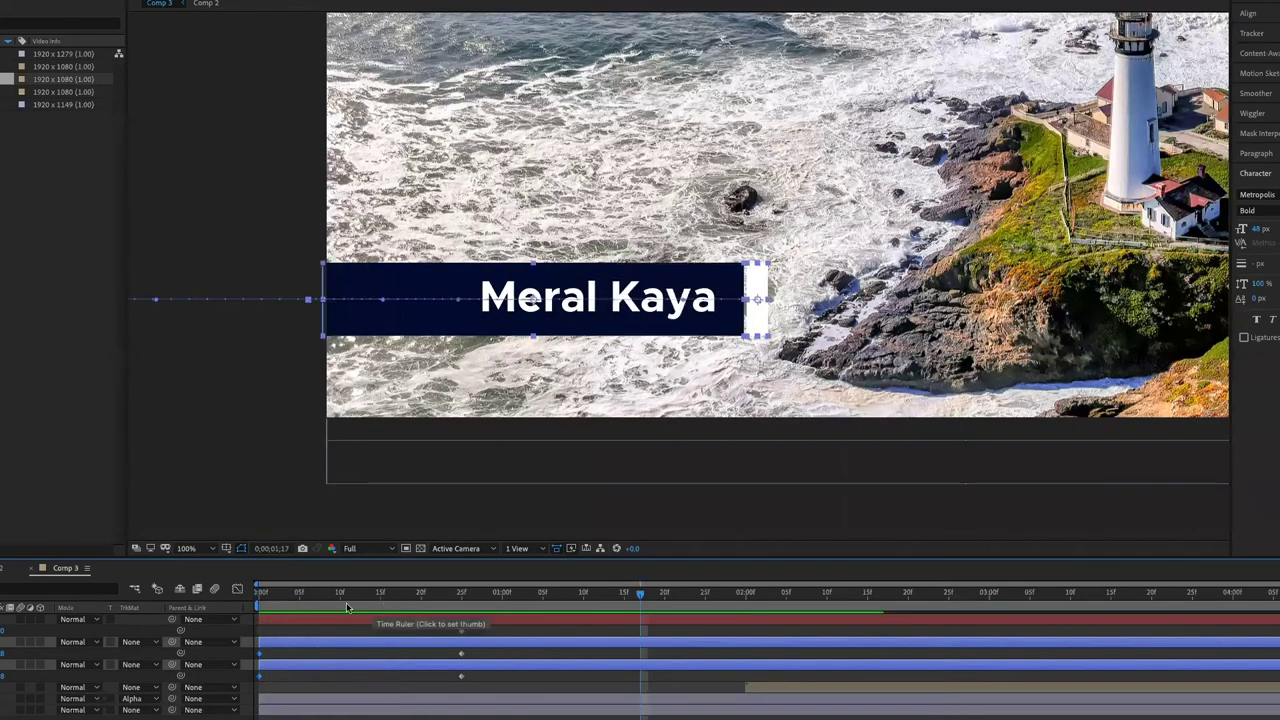
pyautogui.press('space')
pyautogui.click(459, 611)
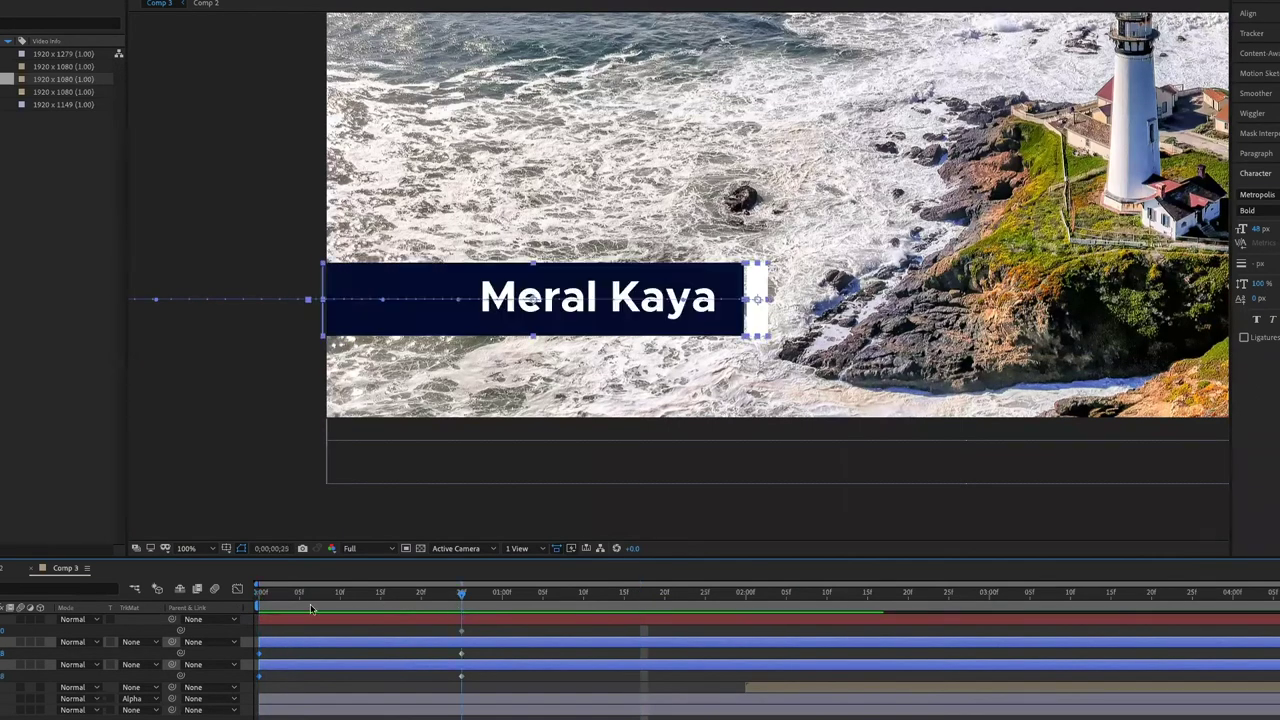
pyautogui.moveTo(310, 609); pyautogui.dragTo(252, 614)
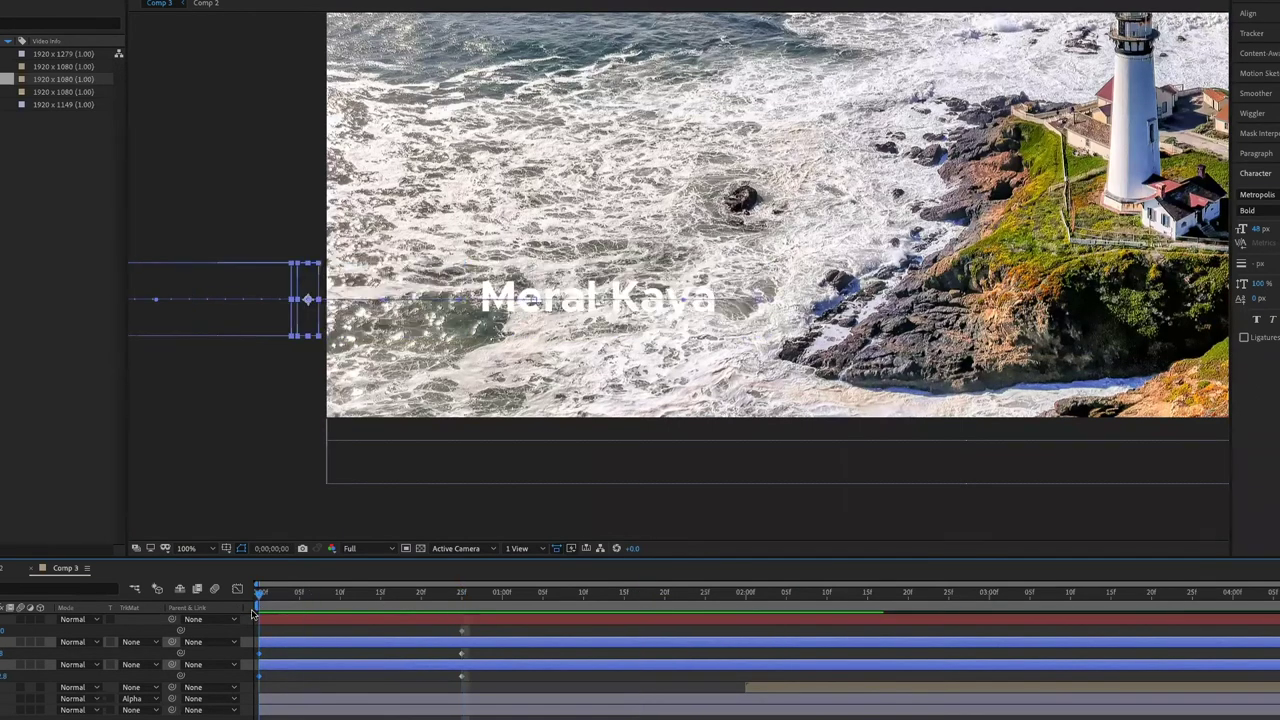
# Step: Raise the name text about 70 px at the start and preview the lower-third
pyautogui.click(614, 313)
pyautogui.moveTo(622, 310); pyautogui.dragTo(622, 241)
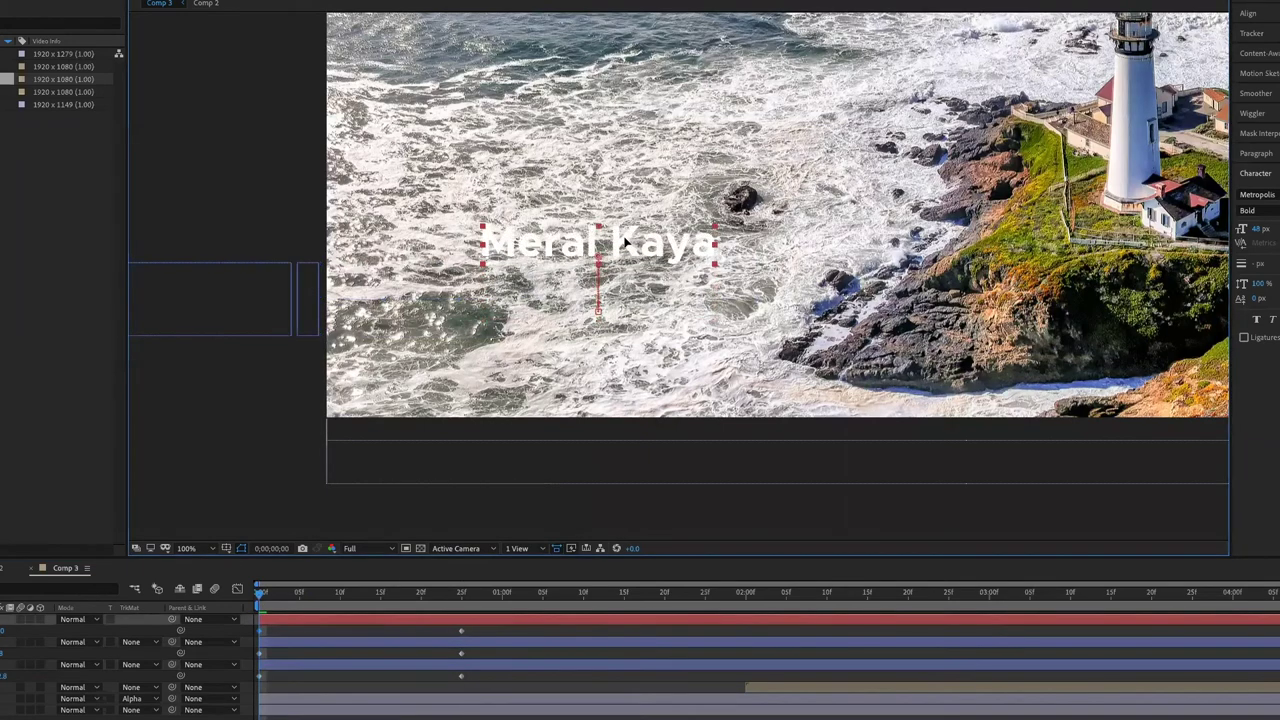
pyautogui.click(247, 603)
pyautogui.press('space')
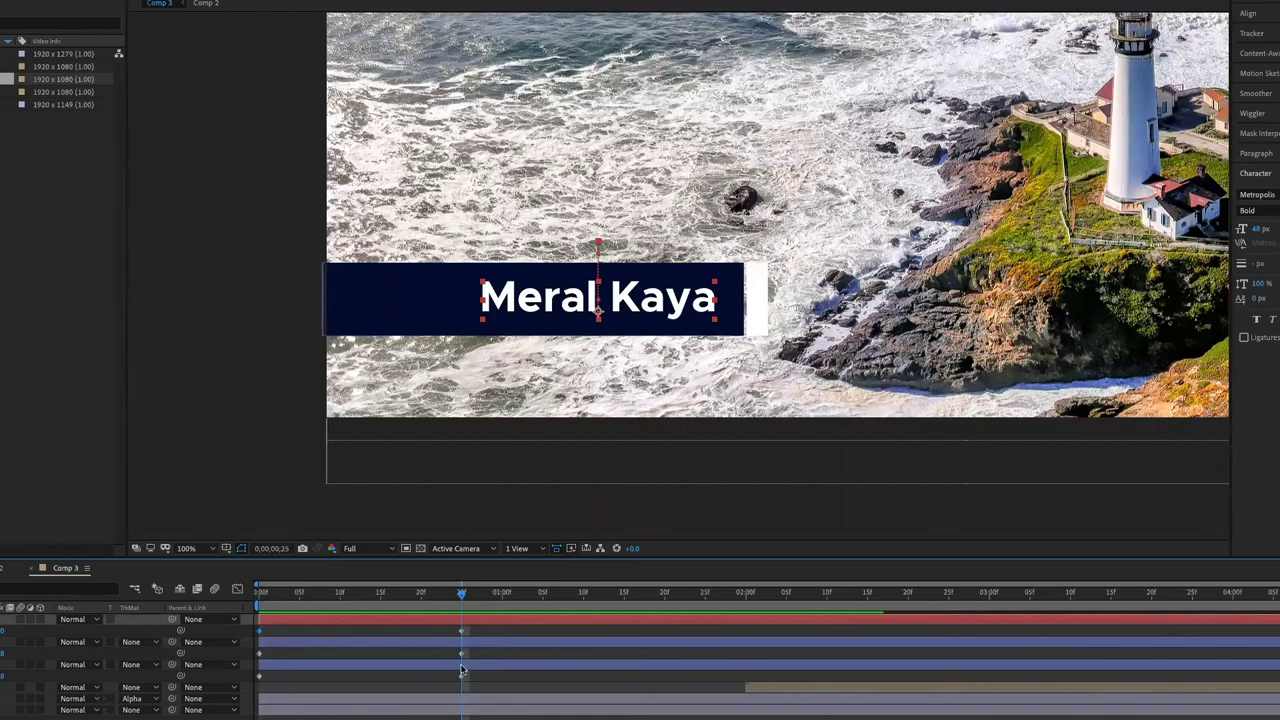
# Step: Move the end keyframes earlier and nudge the lower-third about 36 px right at frame 17
pyautogui.moveTo(462, 670)
pyautogui.mouseDown()
pyautogui.moveTo(455, 628)
pyautogui.moveTo(319, 632)
pyautogui.mouseUp()
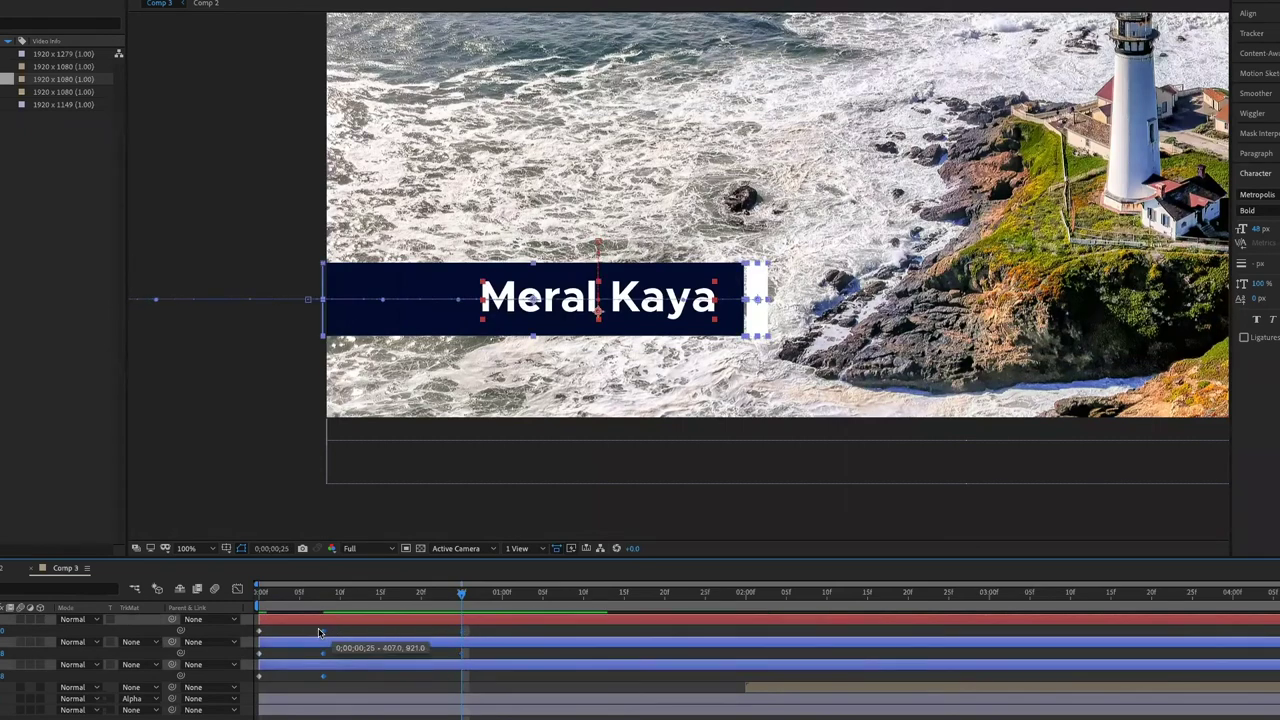
pyautogui.press('Home')
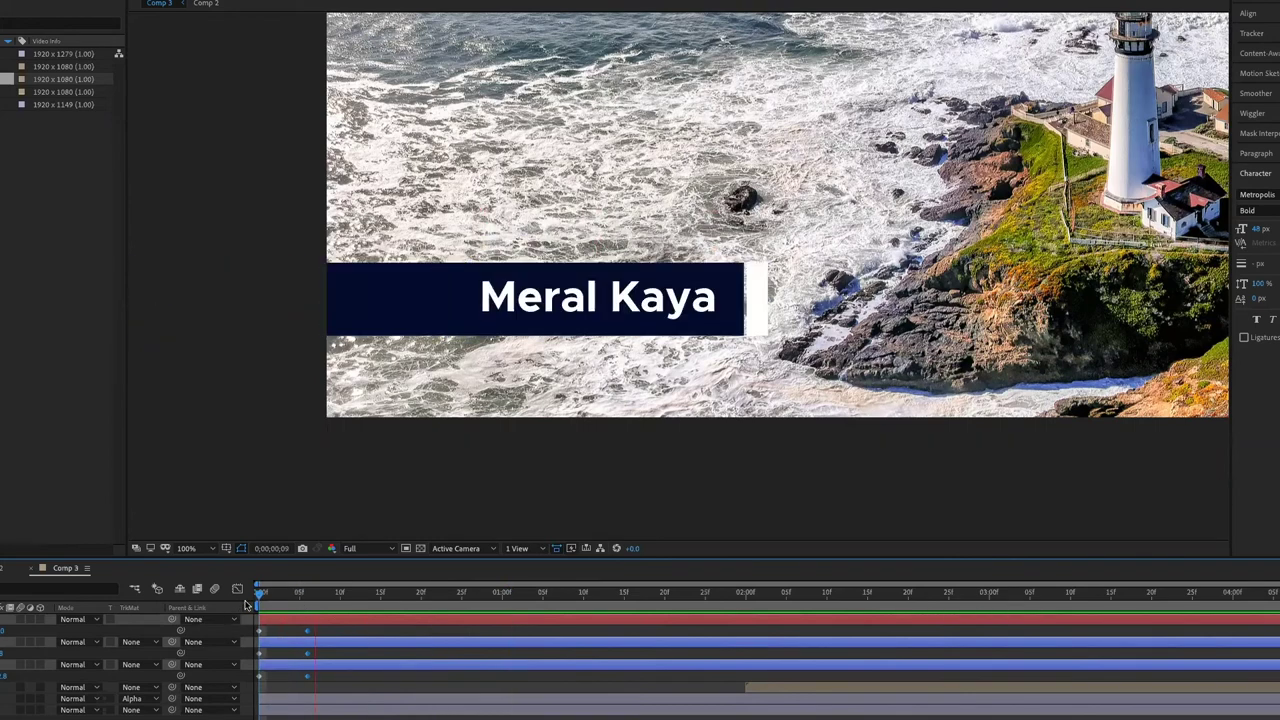
pyautogui.click(315, 600)
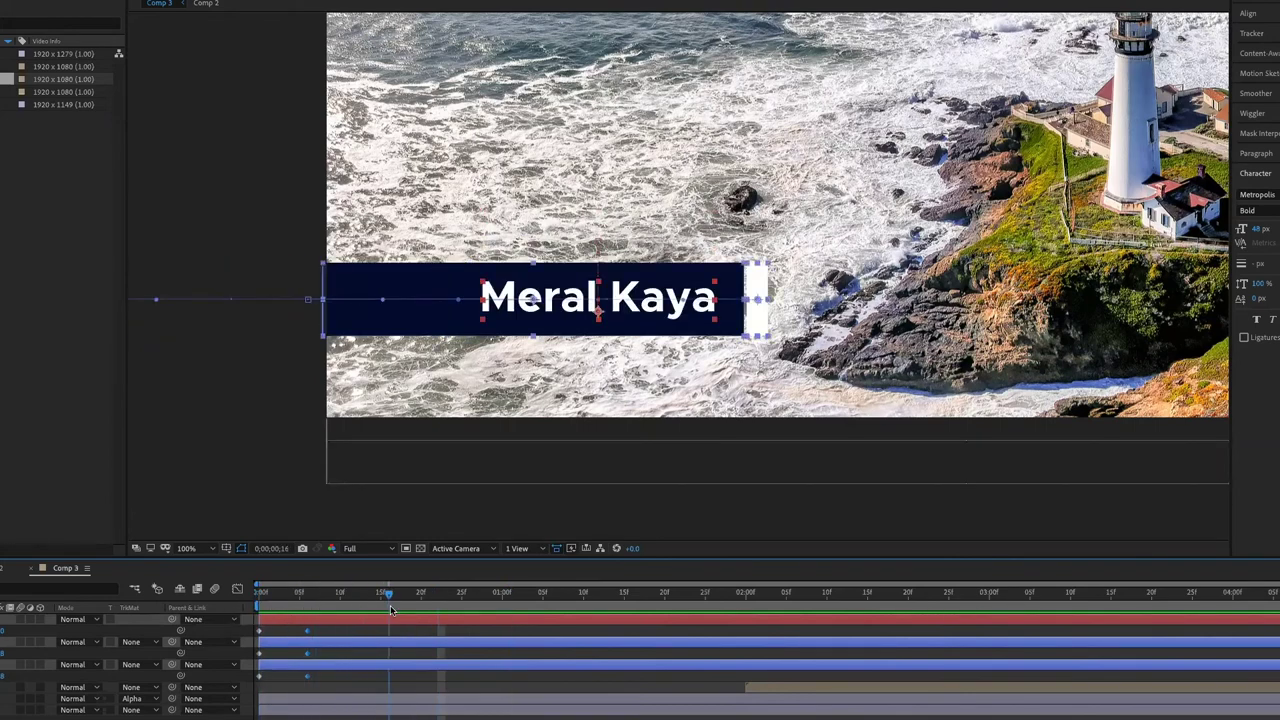
pyautogui.moveTo(392, 606); pyautogui.dragTo(425, 609)
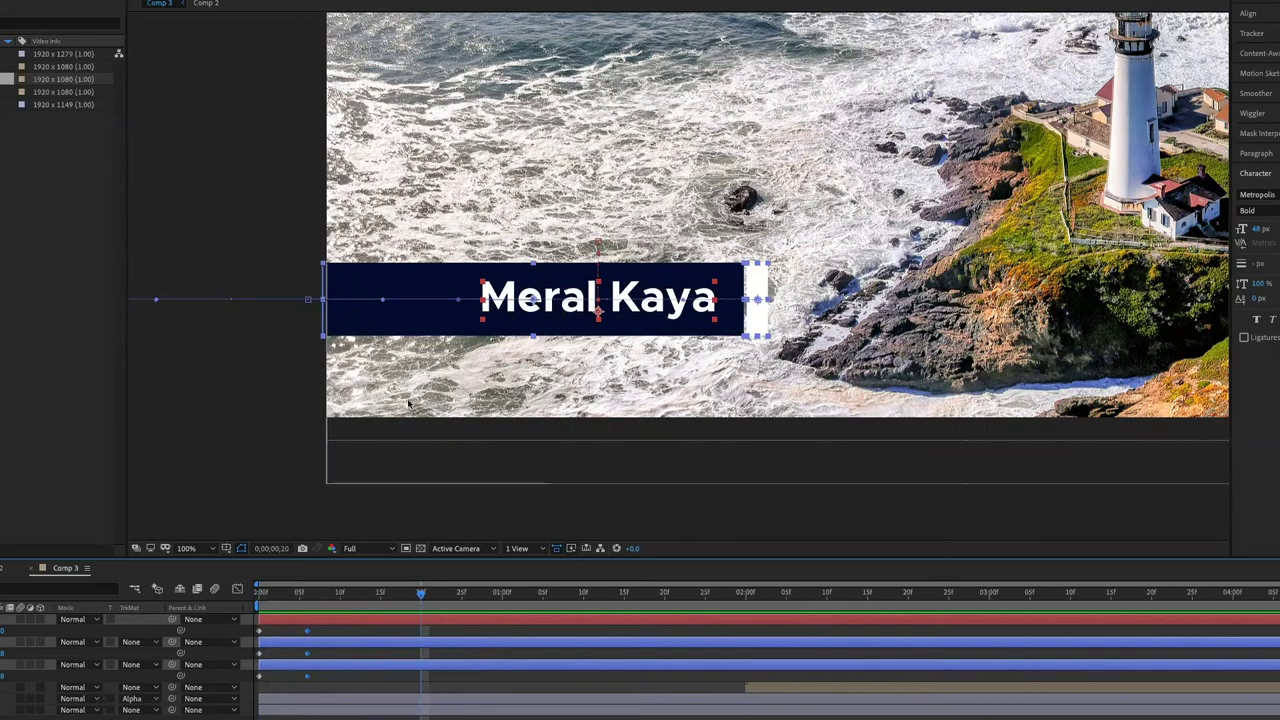
pyautogui.moveTo(378, 342); pyautogui.dragTo(395, 332)
pyautogui.press('capslock')
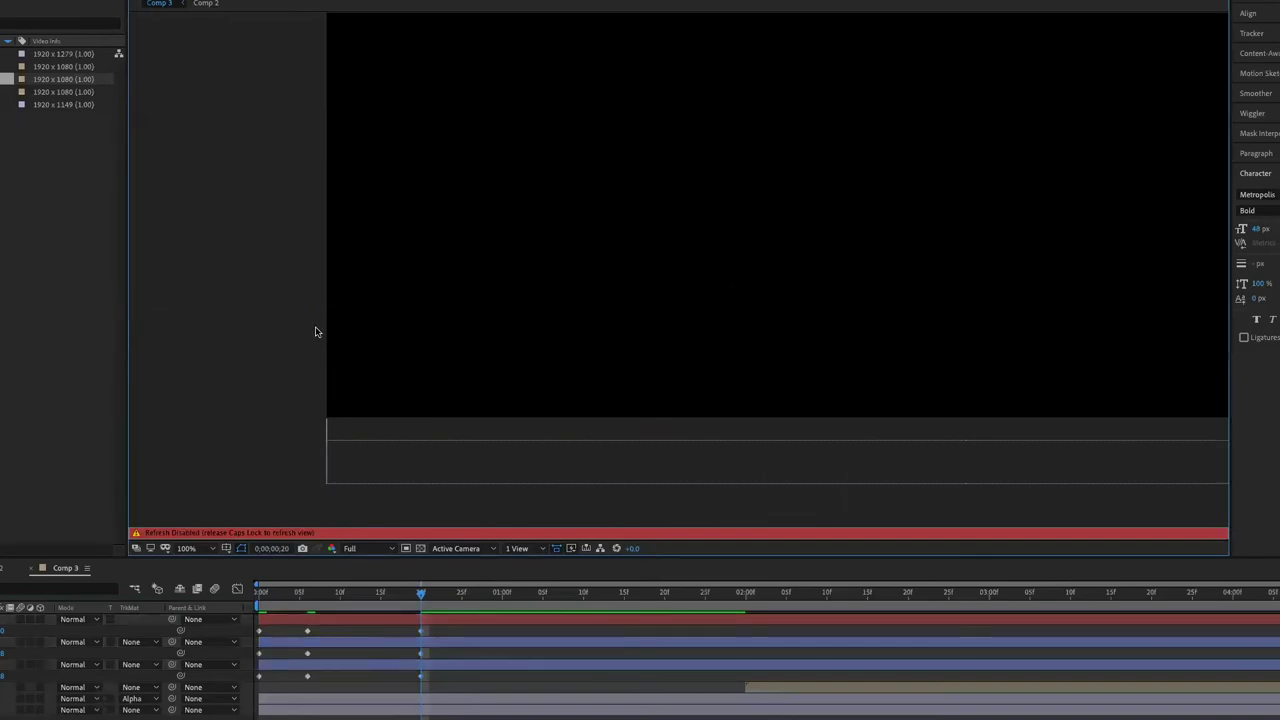
pyautogui.press('capslock')
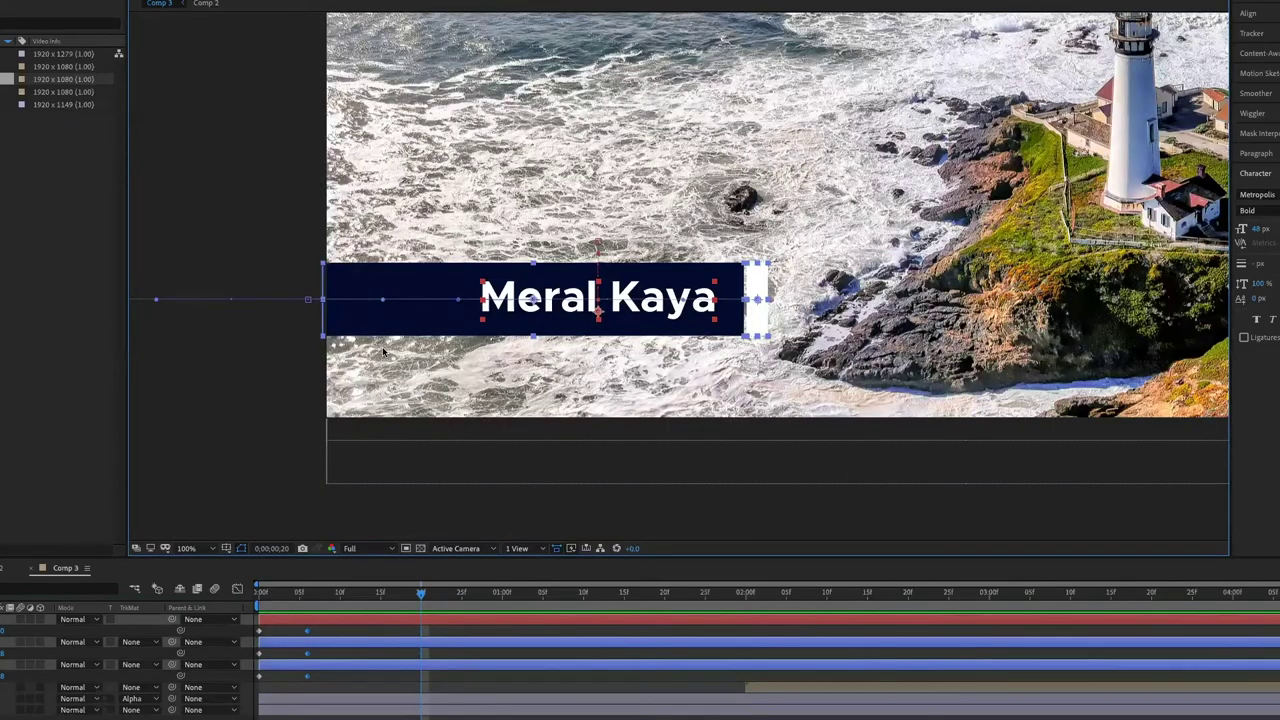
pyautogui.hotkey('shift', 'Right')
pyautogui.hotkey('shift', 'Right')
pyautogui.hotkey('shift', 'Right')
pyautogui.hotkey('shift', 'Right')
pyautogui.hotkey('shift', 'Right')
pyautogui.hotkey('shift', 'Right')
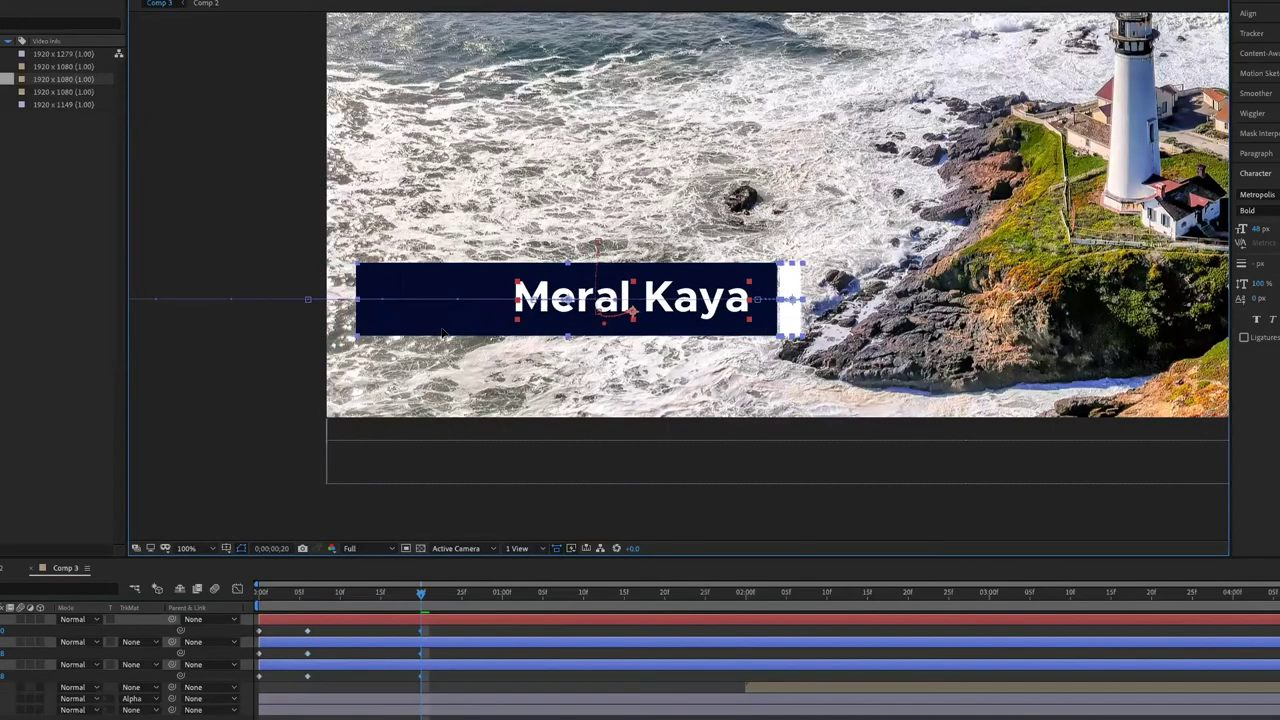
# Step: Select the layers' first keyframes at frame 22 and preview the lower-third from the start
pyautogui.moveTo(322, 686); pyautogui.dragTo(296, 624)
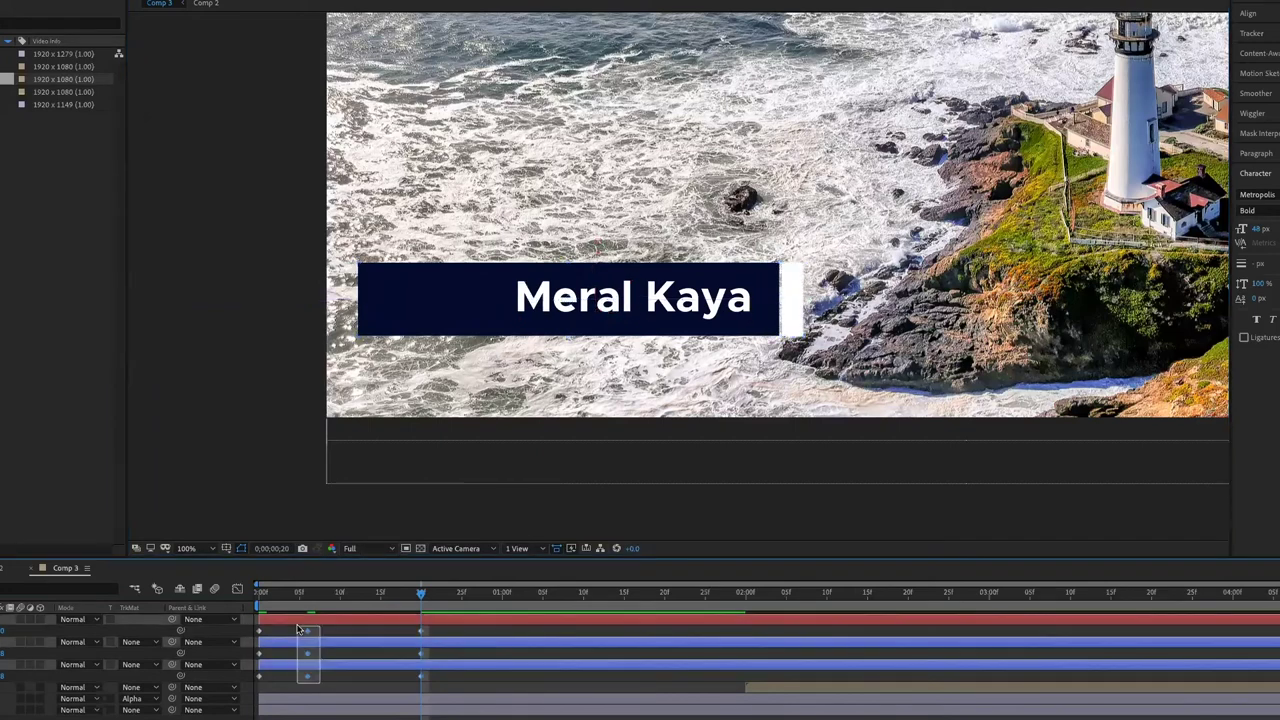
pyautogui.click(309, 633)
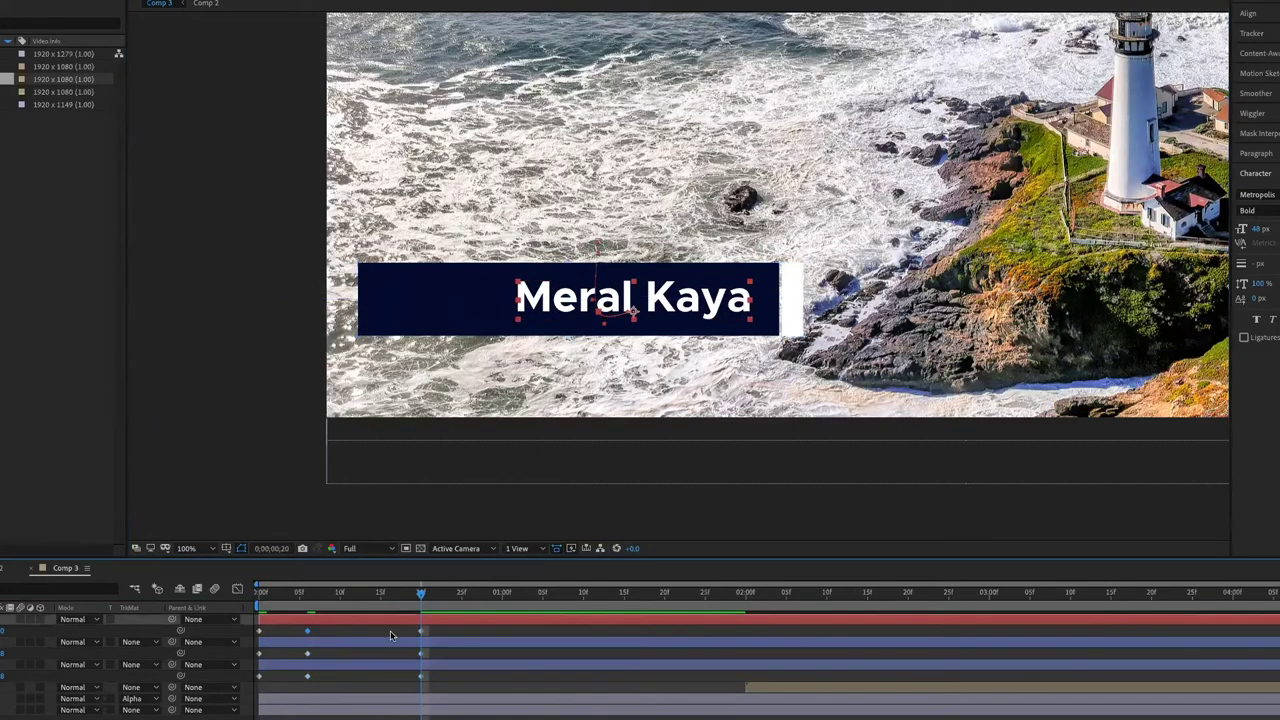
pyautogui.click(438, 604)
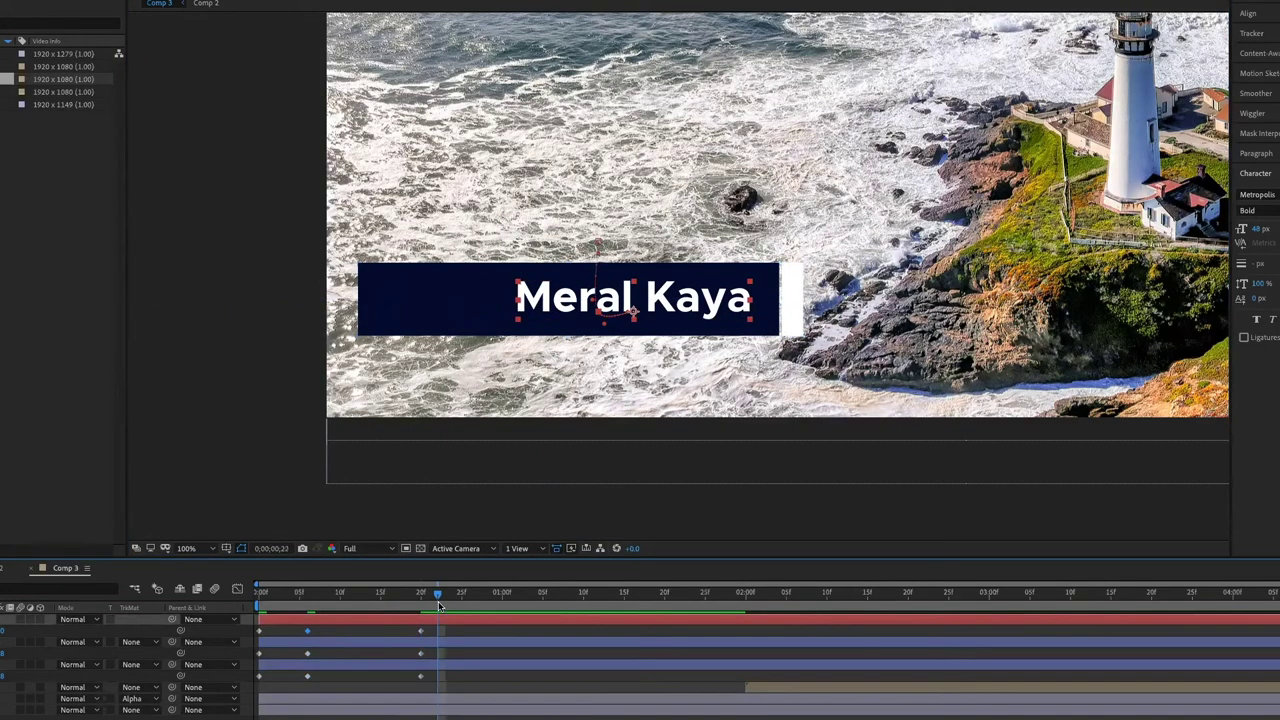
pyautogui.click(314, 653)
pyautogui.click(308, 677)
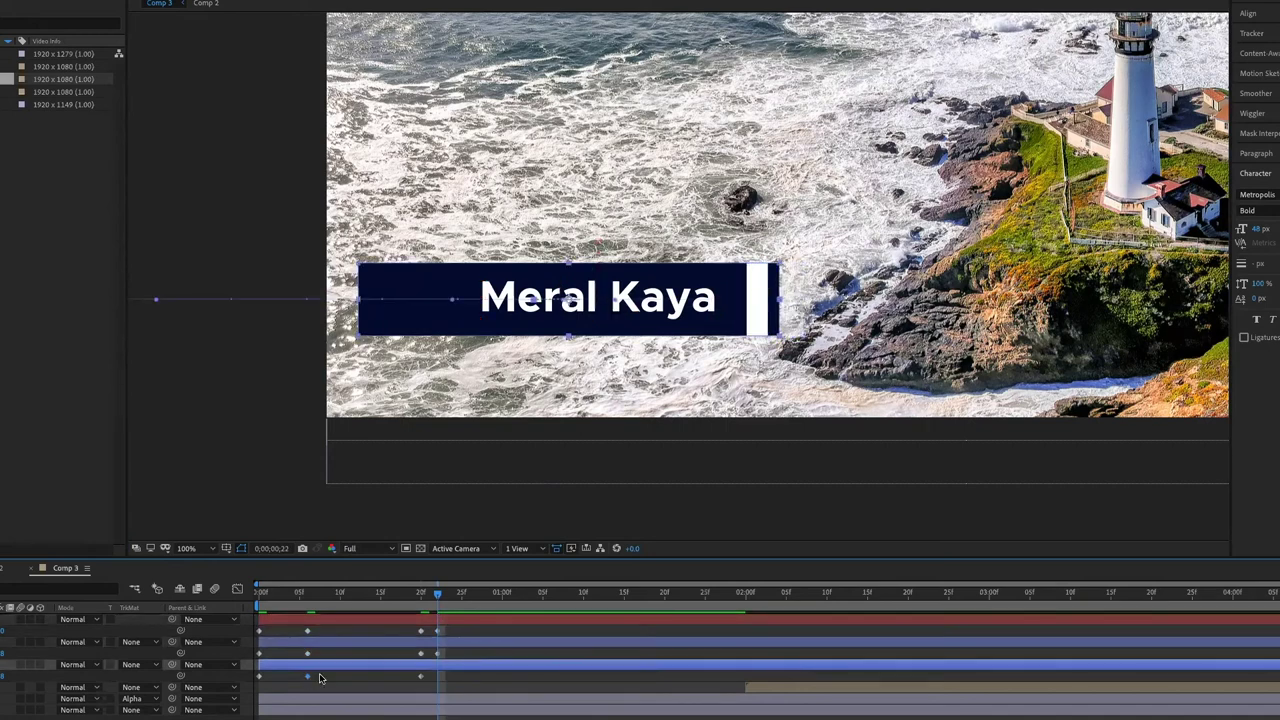
pyautogui.press('Home')
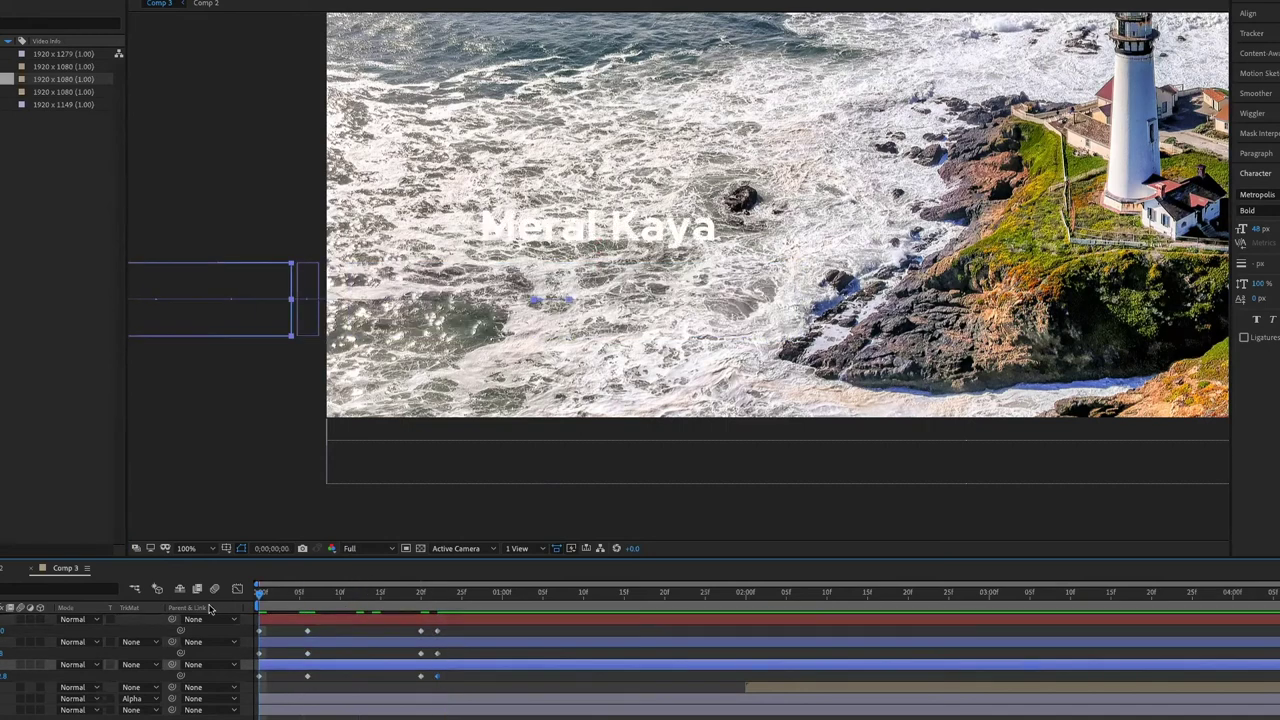
pyautogui.press('space')
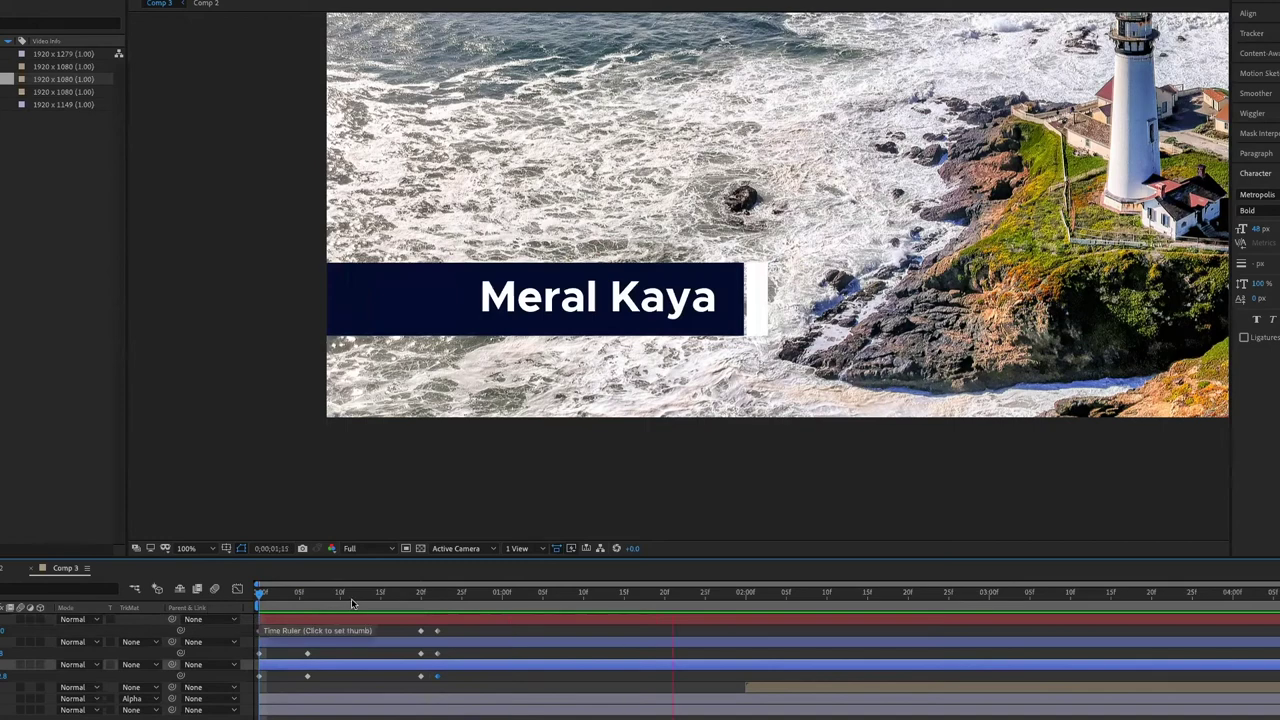
pyautogui.press('space')
pyautogui.press('space')
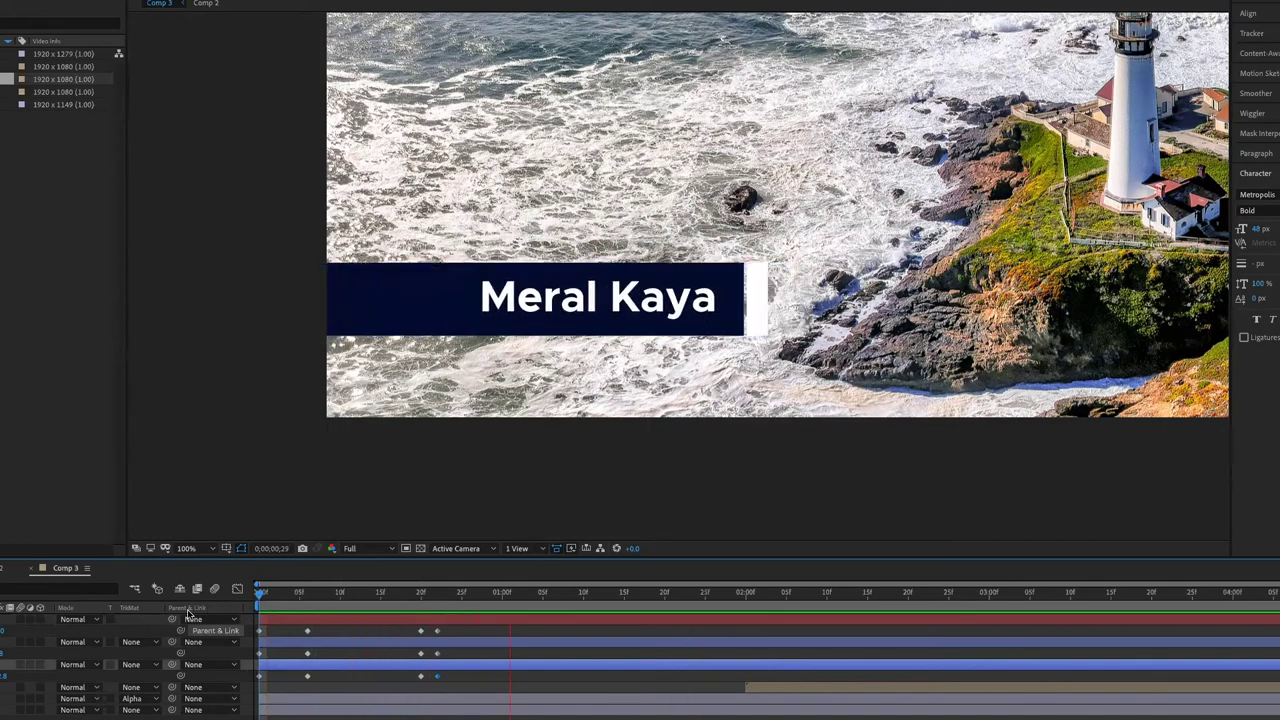
pyautogui.press('space')
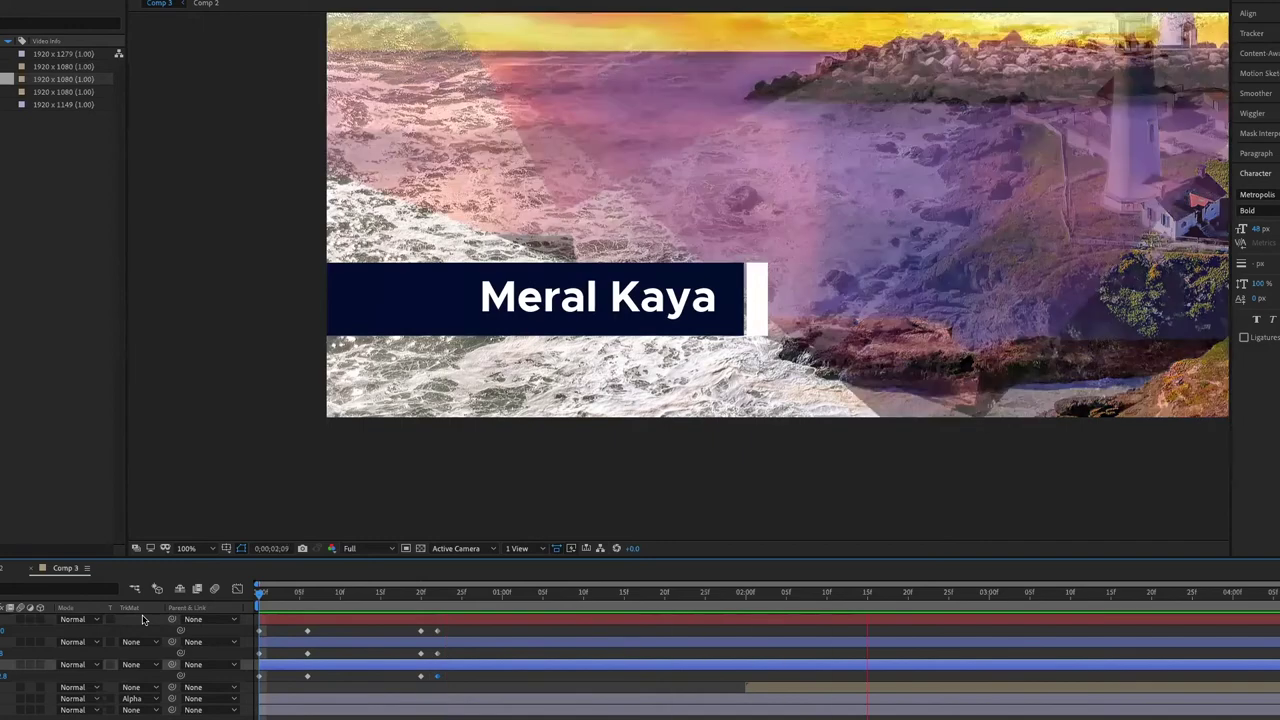
pyautogui.press('space')
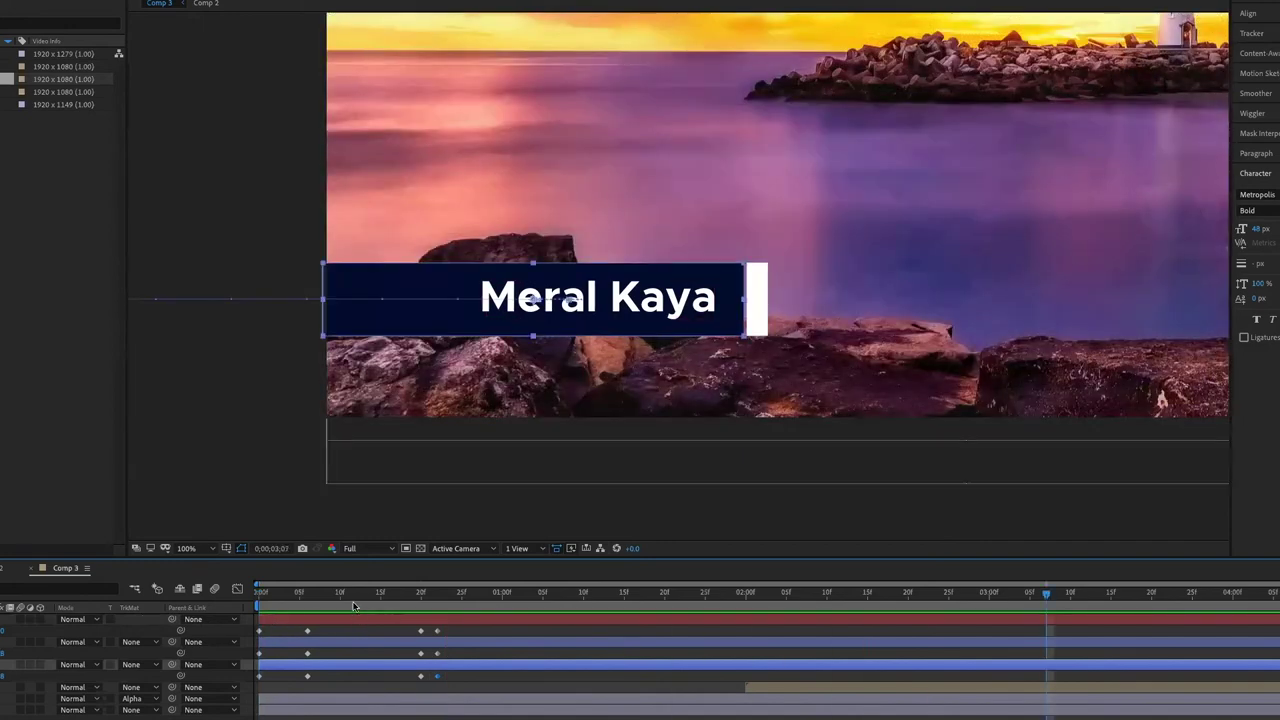
# Step: Delete the text layer's later keyframes and preview the result
pyautogui.click(315, 605)
pyautogui.click(437, 631)
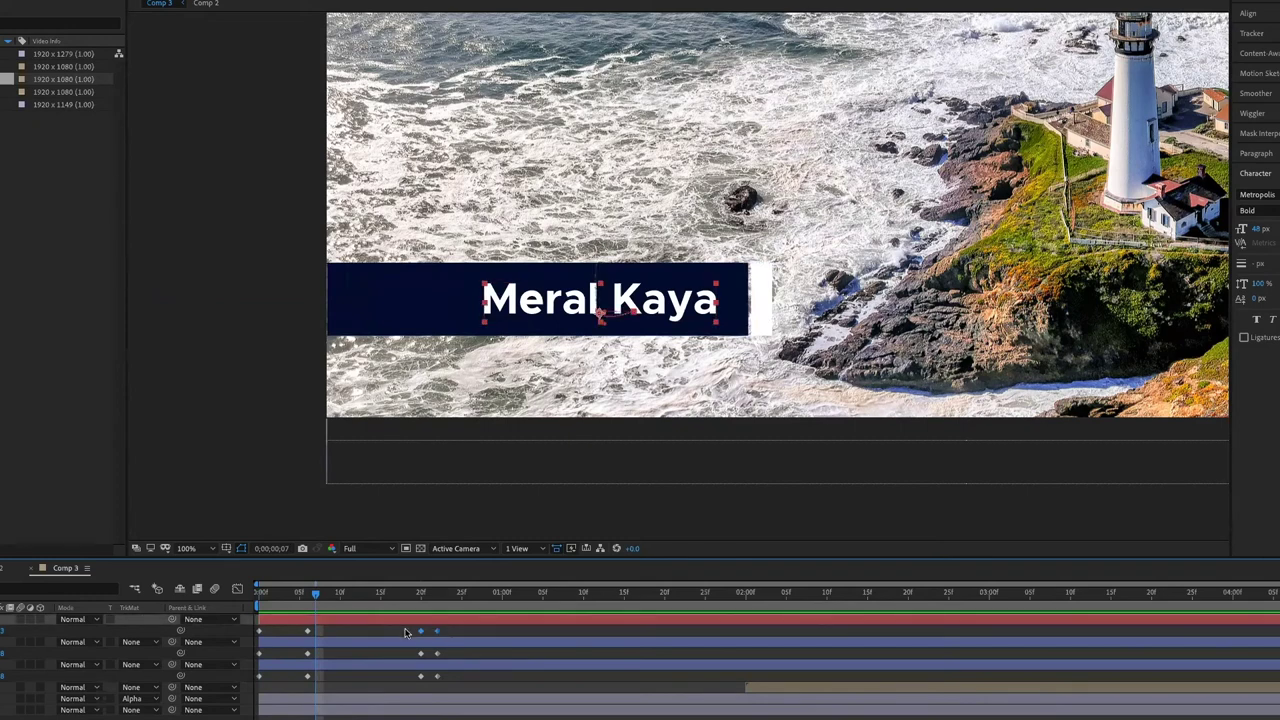
pyautogui.press('Delete')
pyautogui.press('space')
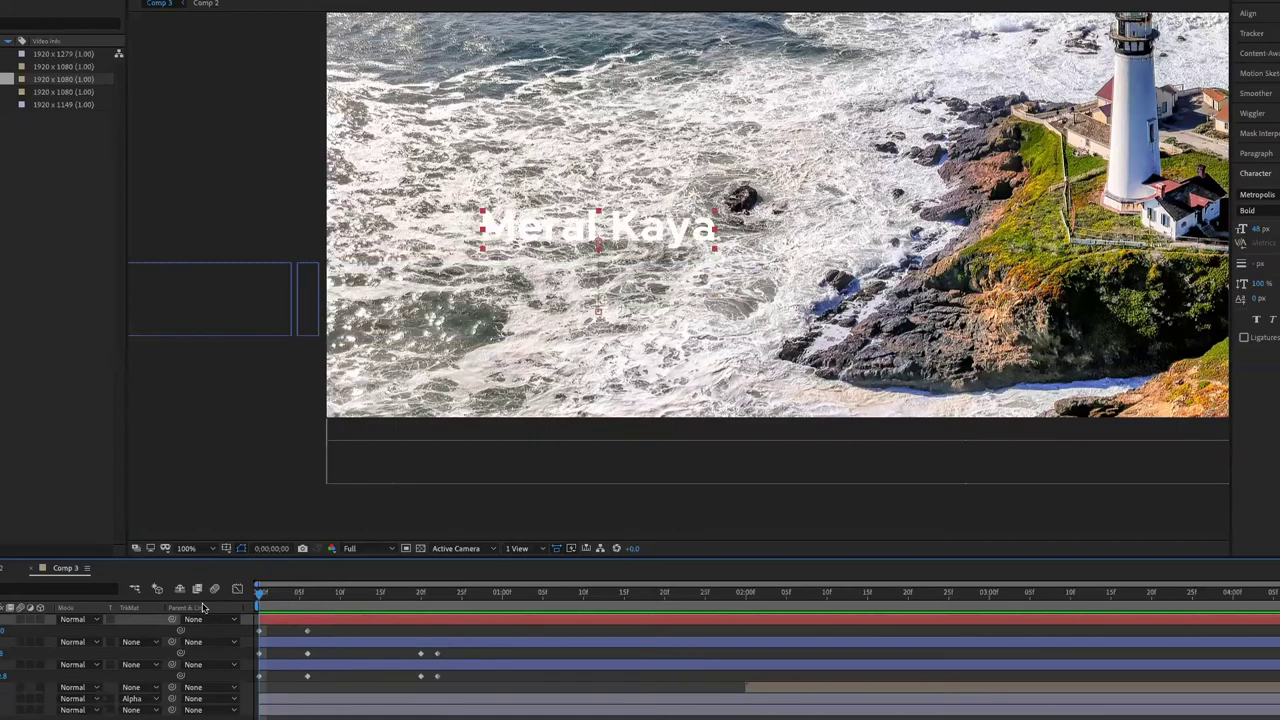
# Step: Shift the text keyframe and the white accent layer later in time, then preview the retimed animation
pyautogui.click(366, 619)
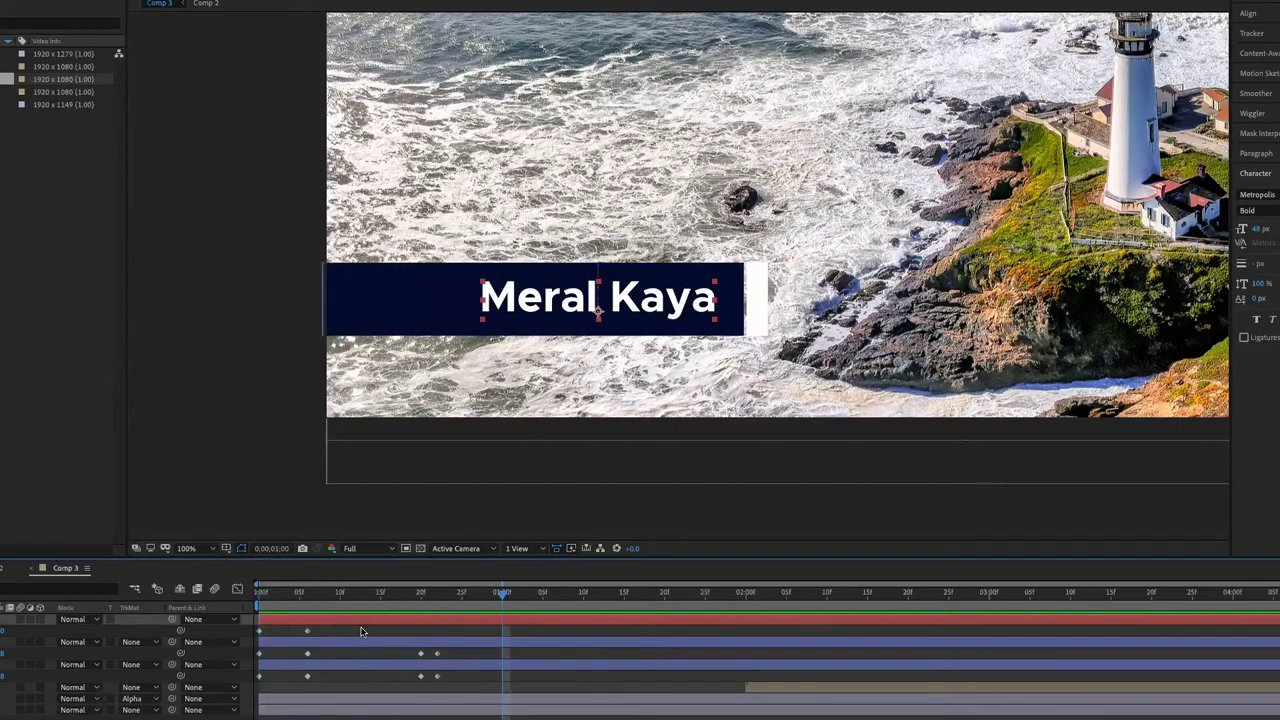
pyautogui.click(317, 636)
pyautogui.moveTo(308, 631); pyautogui.dragTo(356, 631)
pyautogui.click(351, 644)
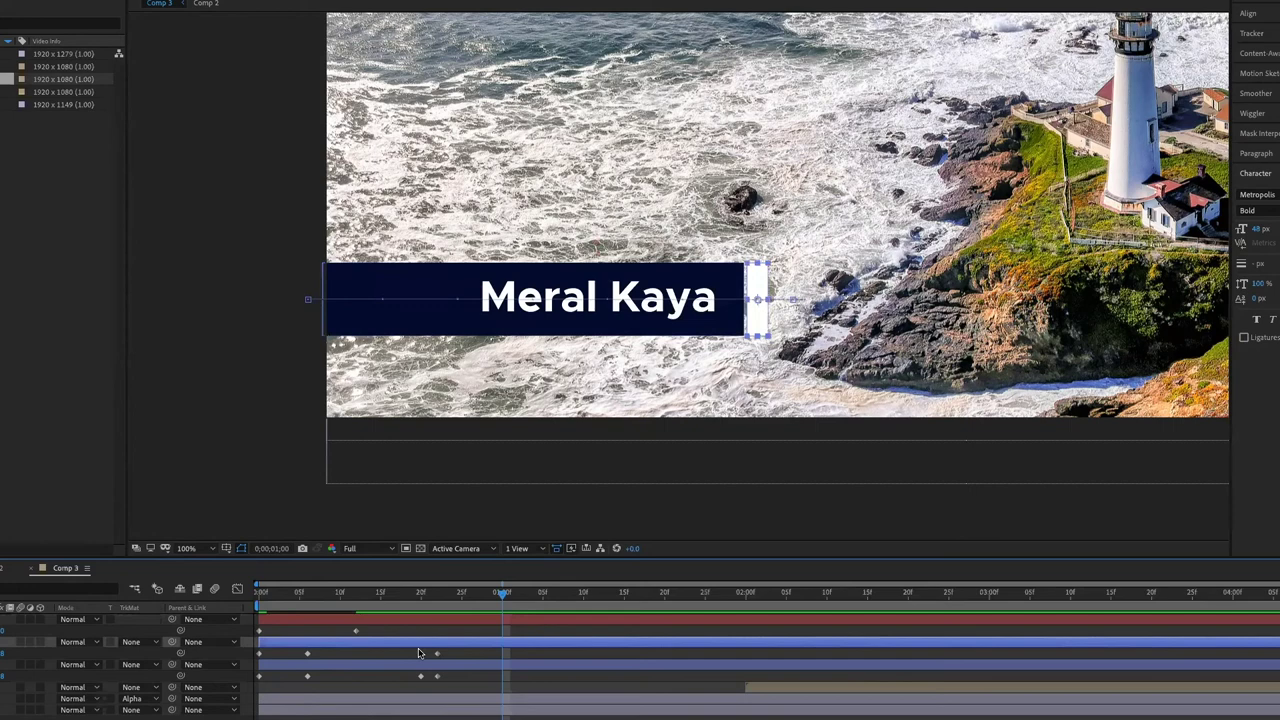
pyautogui.moveTo(407, 649); pyautogui.dragTo(446, 649)
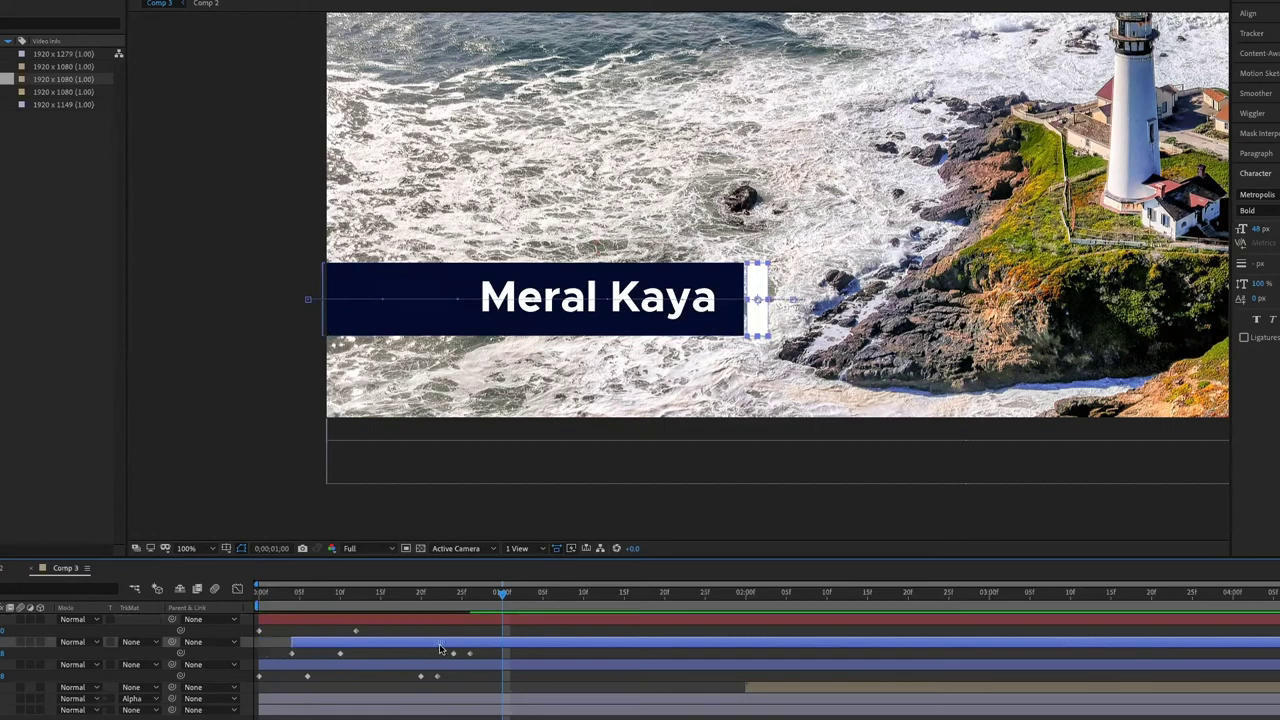
pyautogui.moveTo(446, 649); pyautogui.dragTo(438, 649)
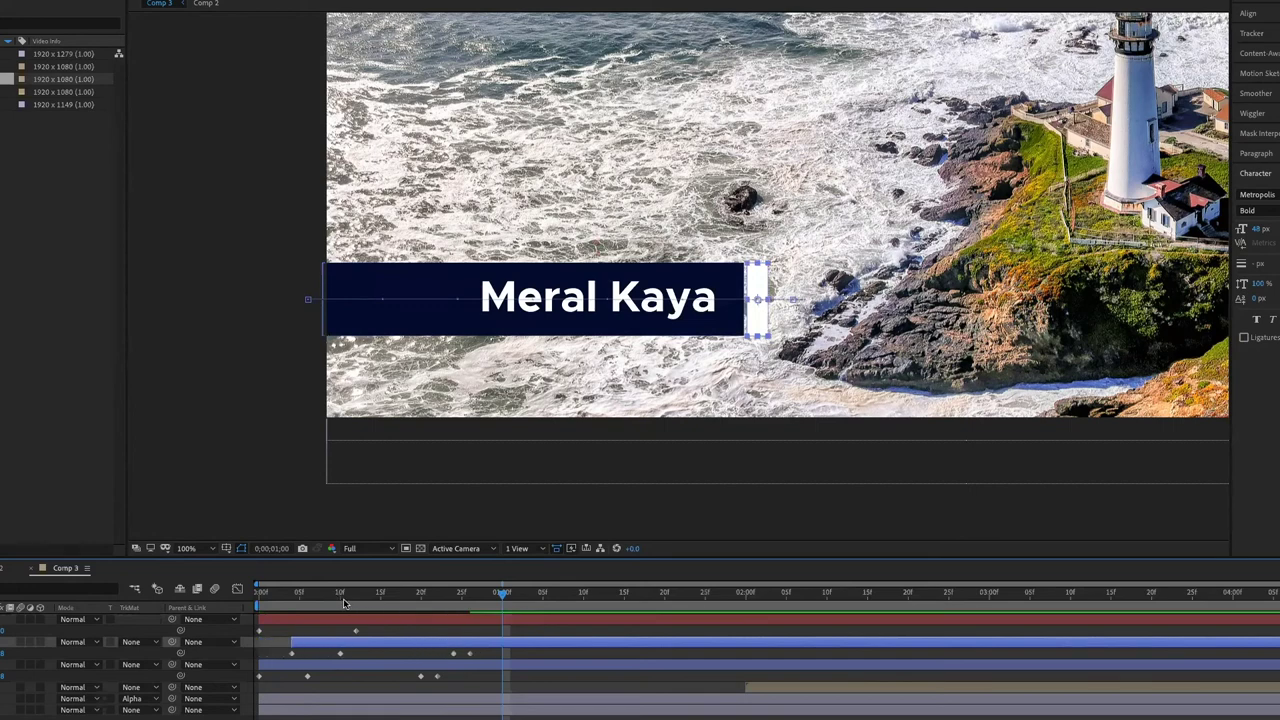
pyautogui.press('Home')
pyautogui.press('space')
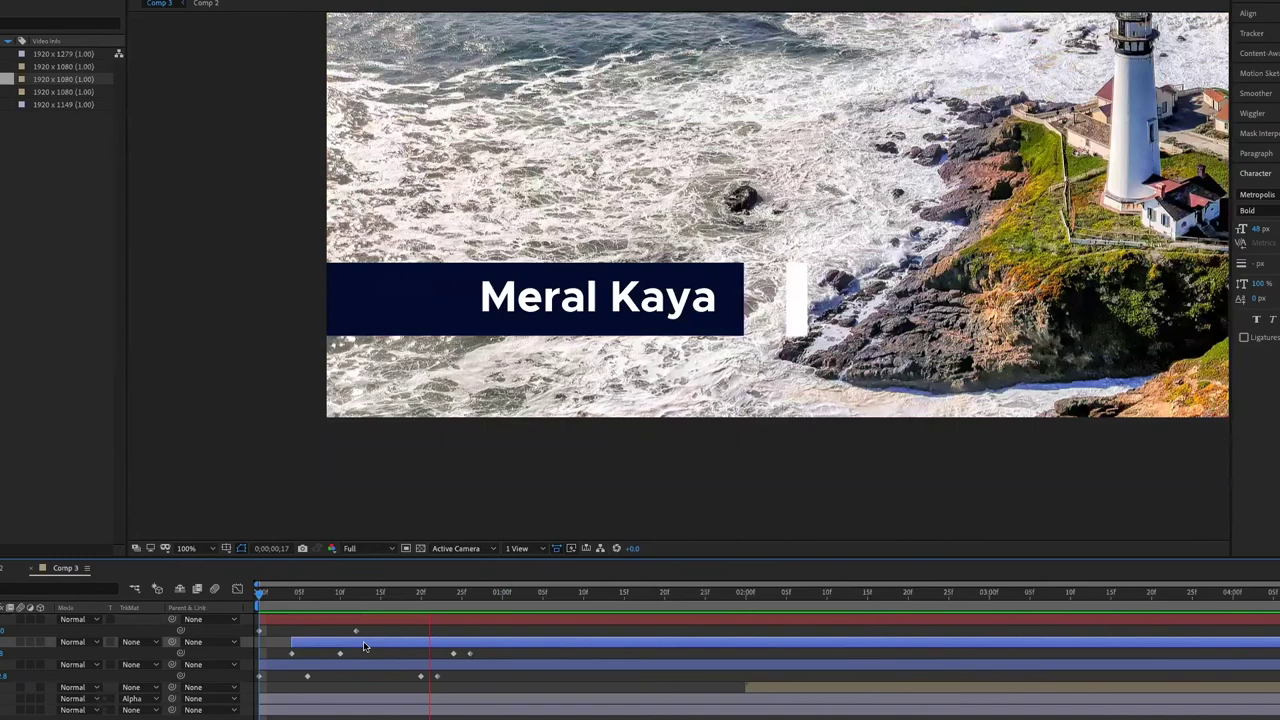
pyautogui.press('space')
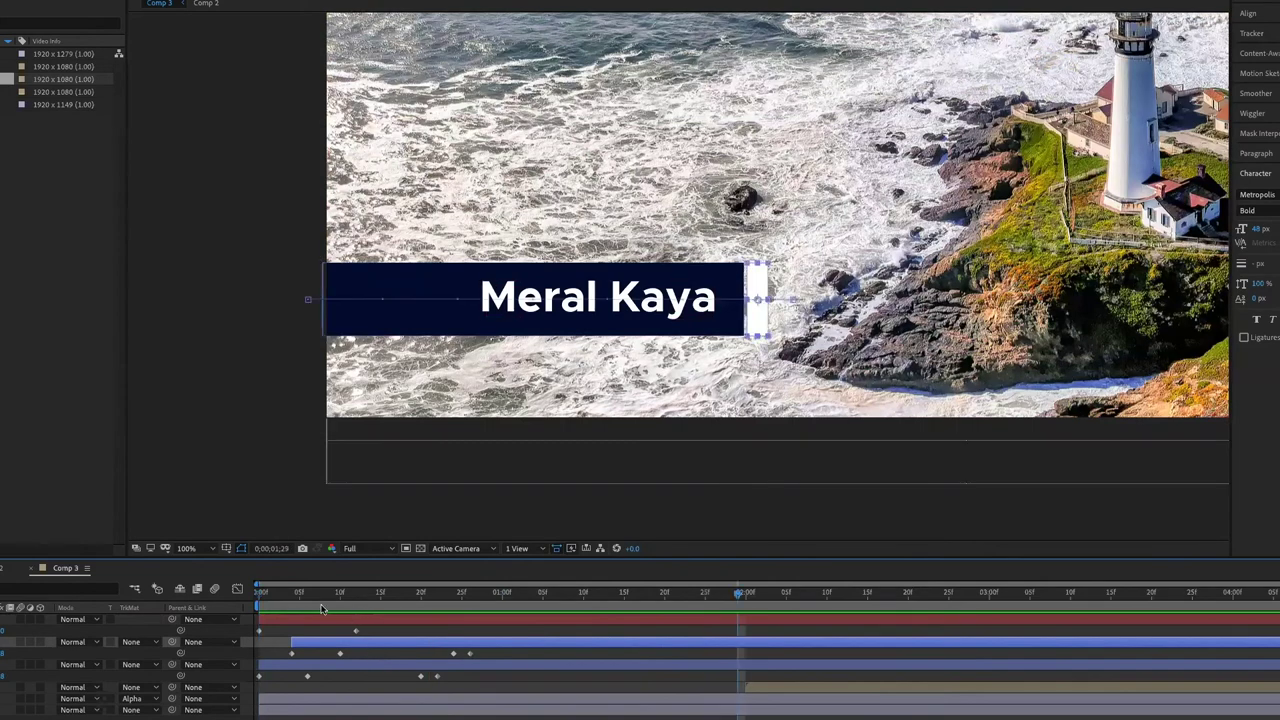
# Step: Delay the name text layer's start and check it settling inside the bar by frame 27
pyautogui.moveTo(347, 612); pyautogui.dragTo(387, 621)
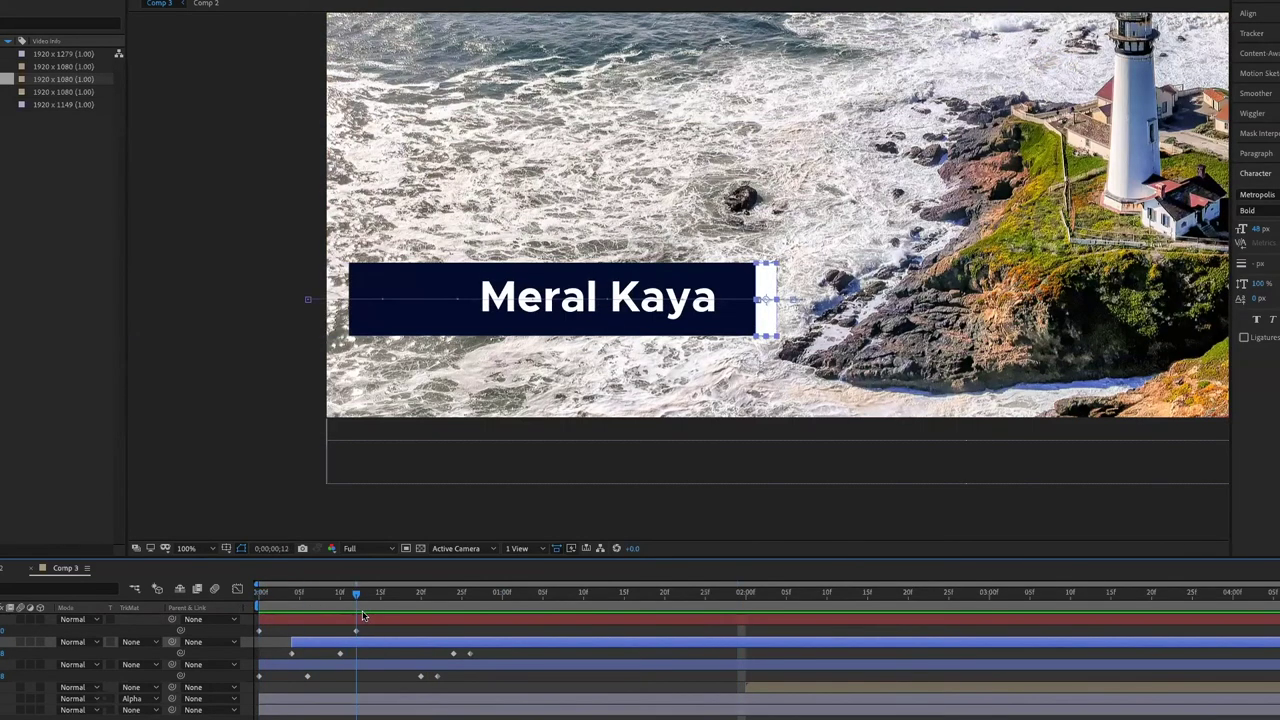
pyautogui.moveTo(387, 621); pyautogui.dragTo(510, 624)
pyautogui.moveTo(394, 619); pyautogui.dragTo(386, 619)
pyautogui.press('space')
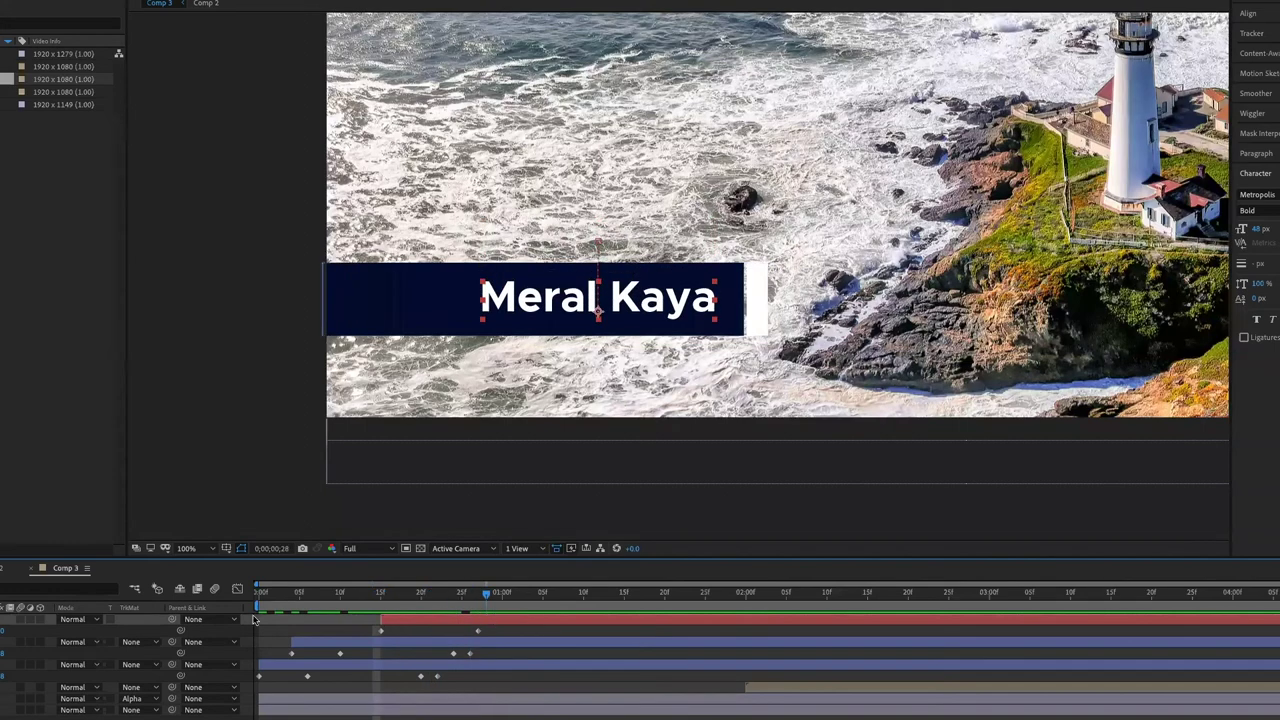
pyautogui.press('space')
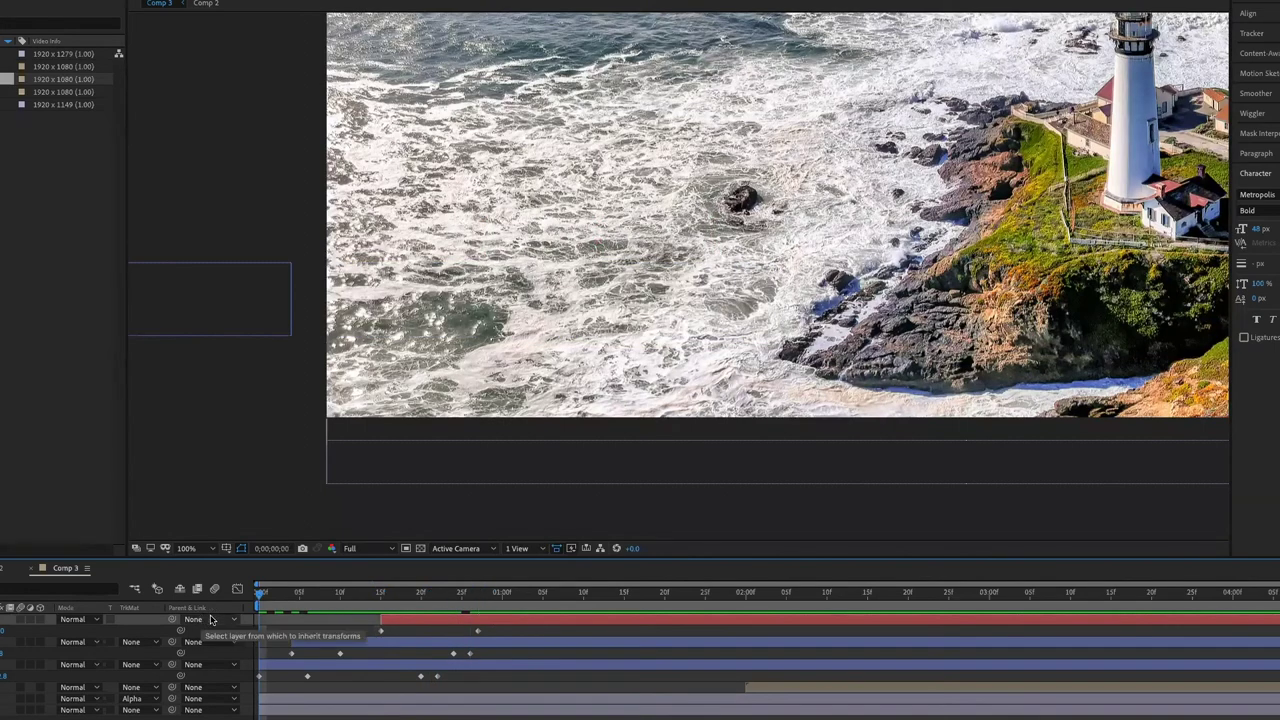
pyautogui.press('space')
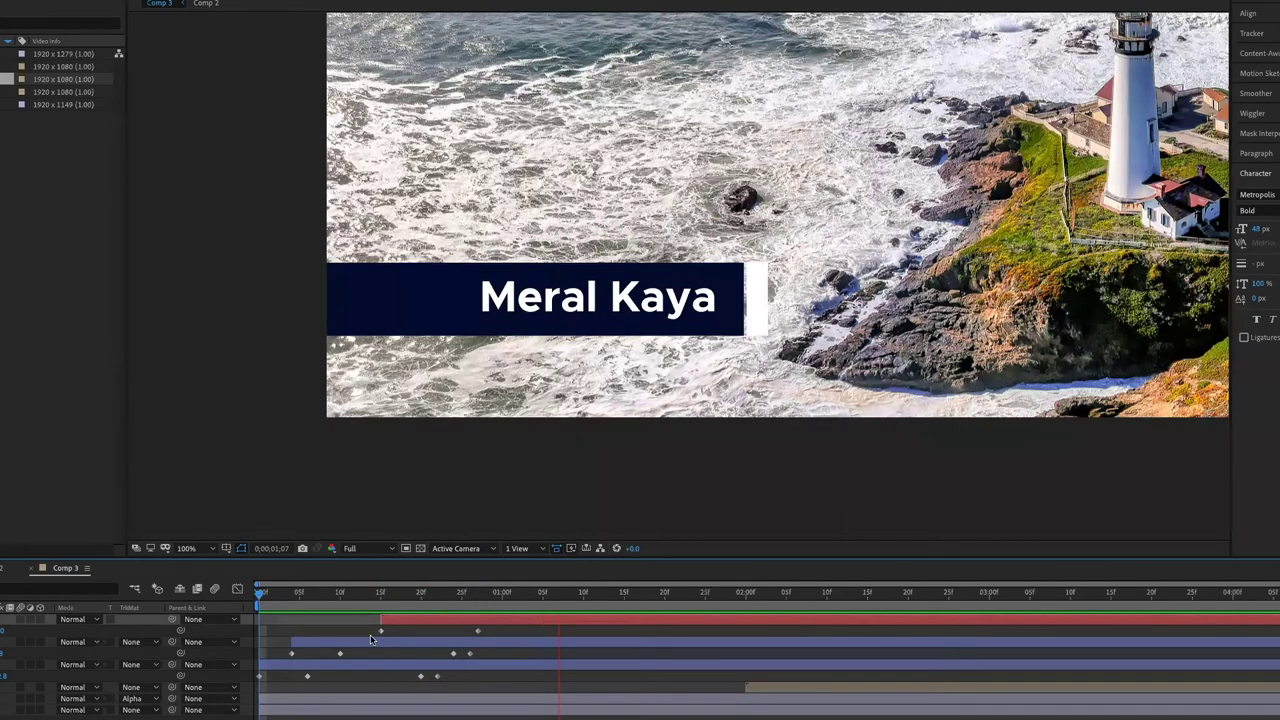
pyautogui.click(383, 605)
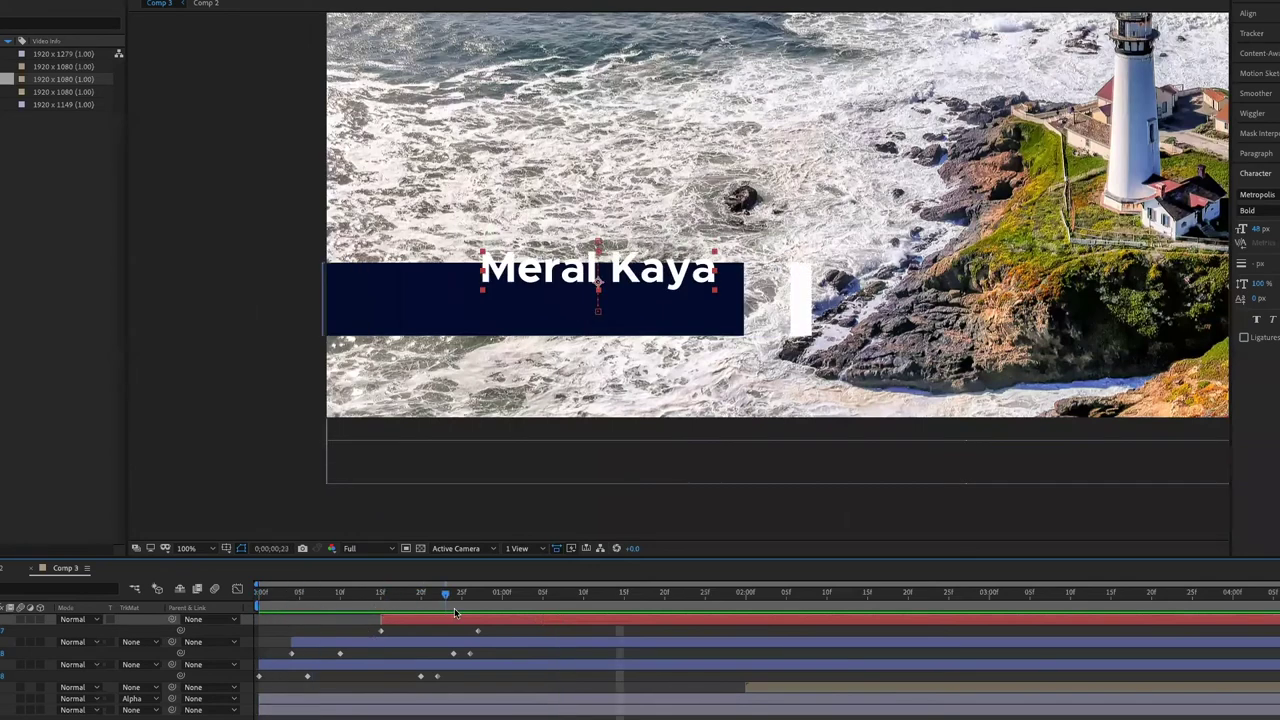
pyautogui.press('pageup')
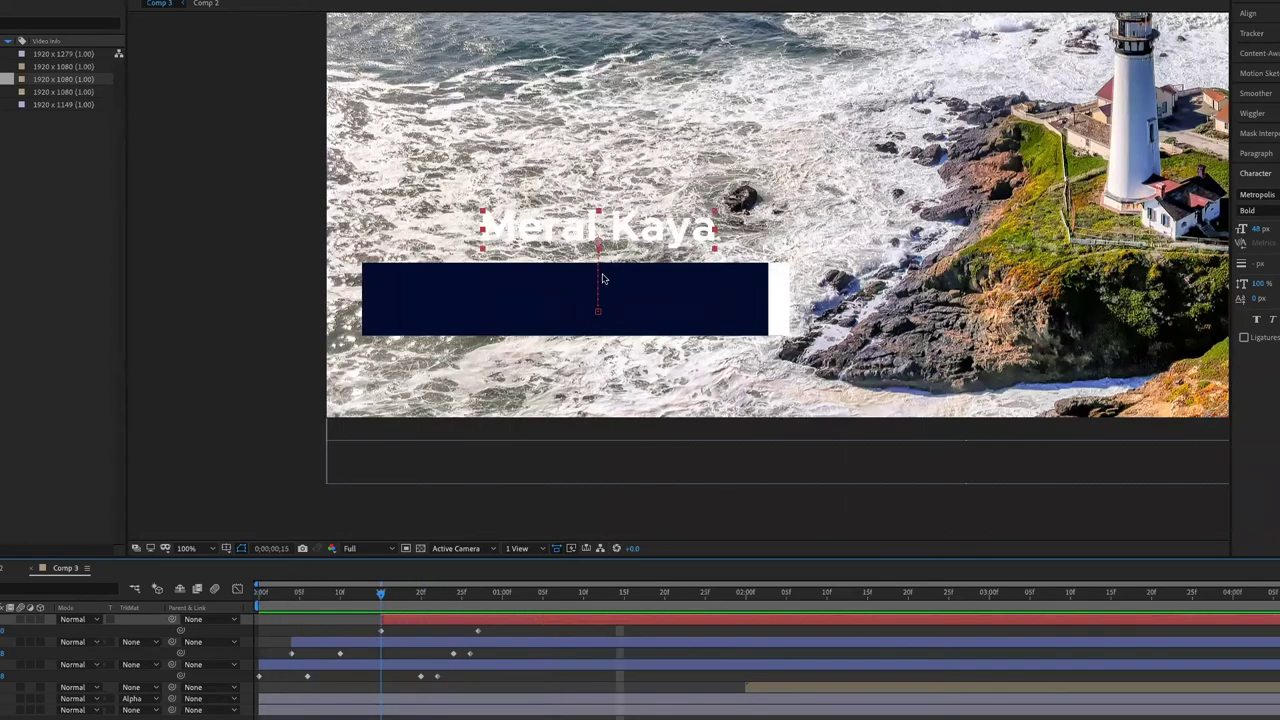
pyautogui.moveTo(388, 598); pyautogui.dragTo(470, 598)
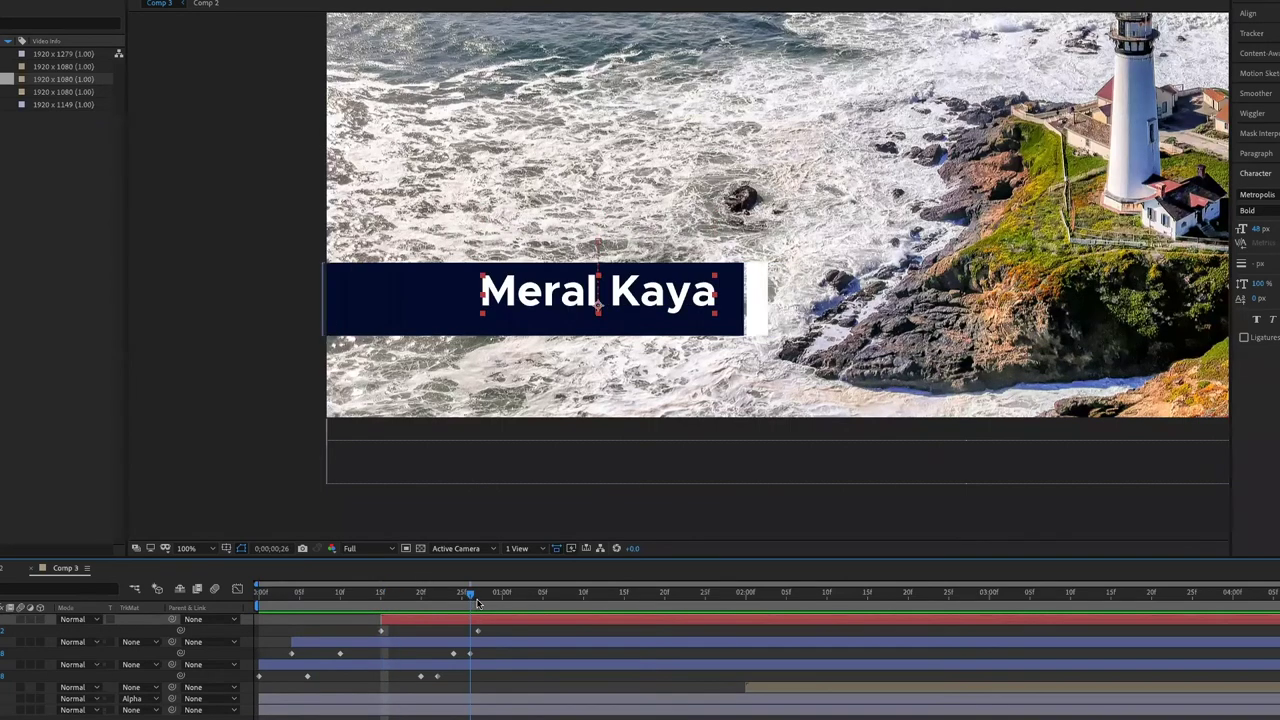
pyautogui.click(476, 604)
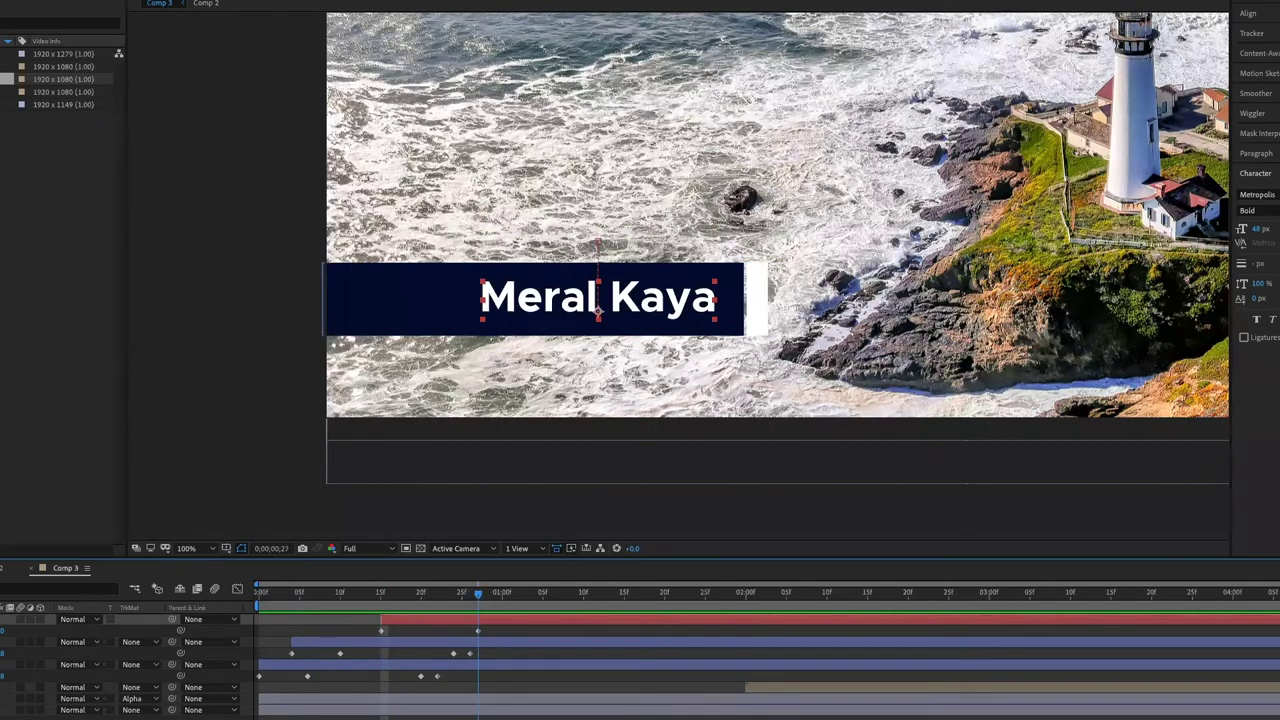
pyautogui.press('F2')
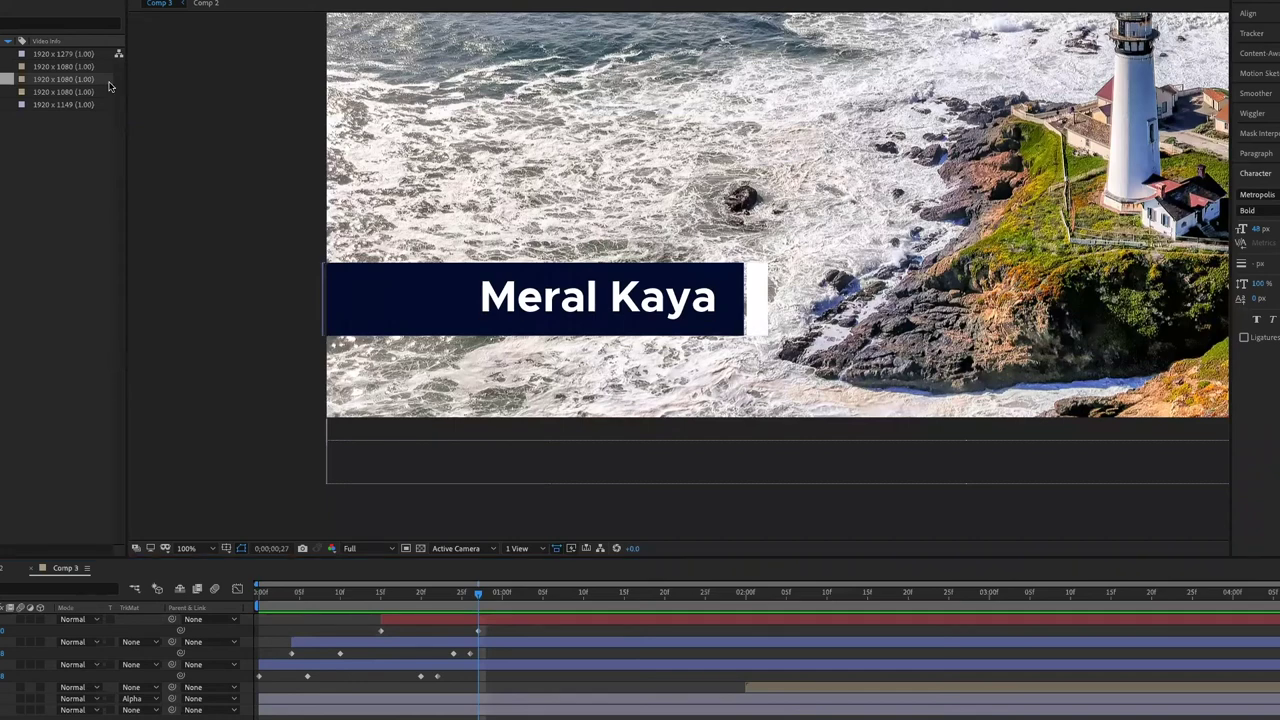
pyautogui.moveTo(463, 267); pyautogui.dragTo(576, 316)
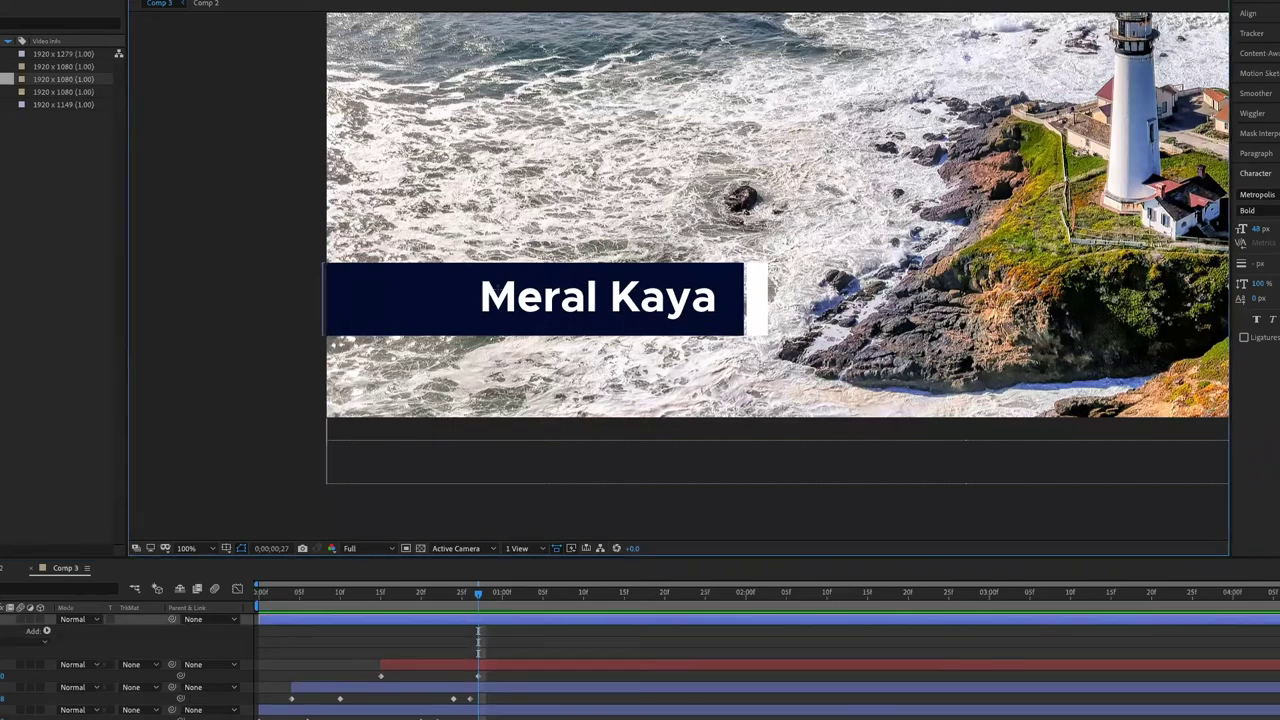
# Step: Size a rectangle over the name and set the text layer's Track Matte to Alpha Matte
pyautogui.moveTo(690, 330); pyautogui.dragTo(738, 330)
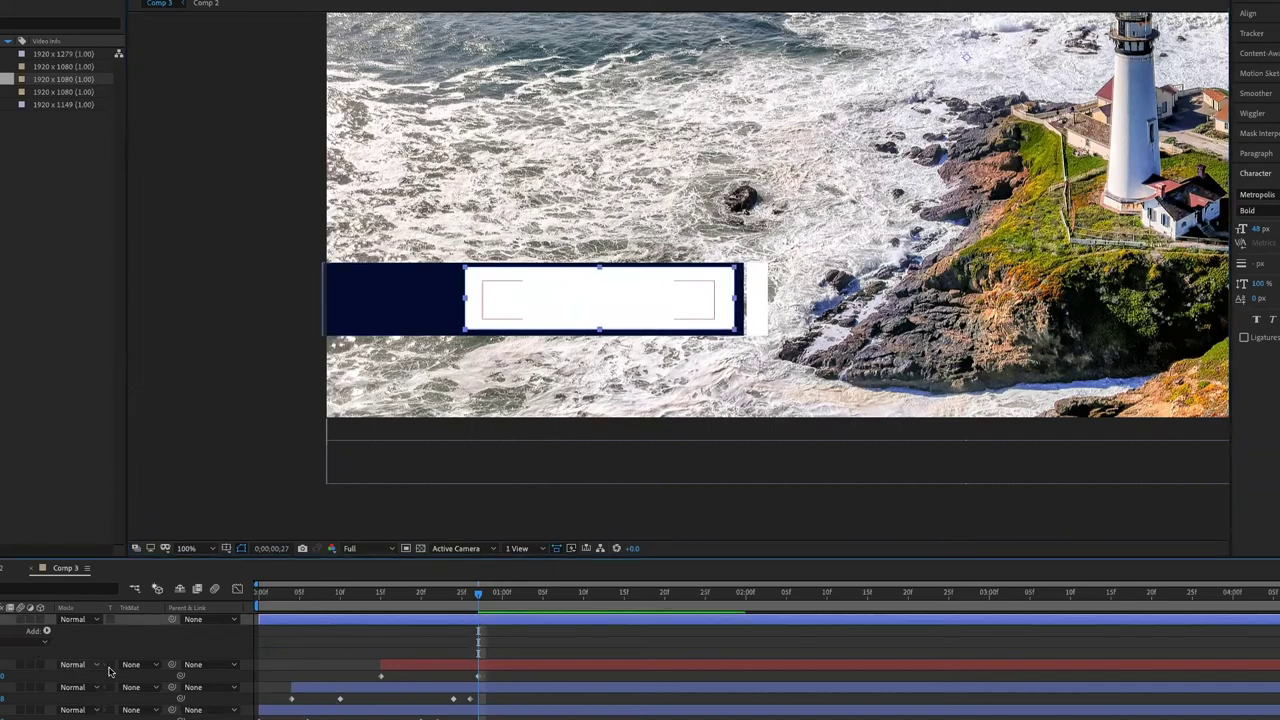
pyautogui.hotkey('ctrl', 'a')
pyautogui.press('u')
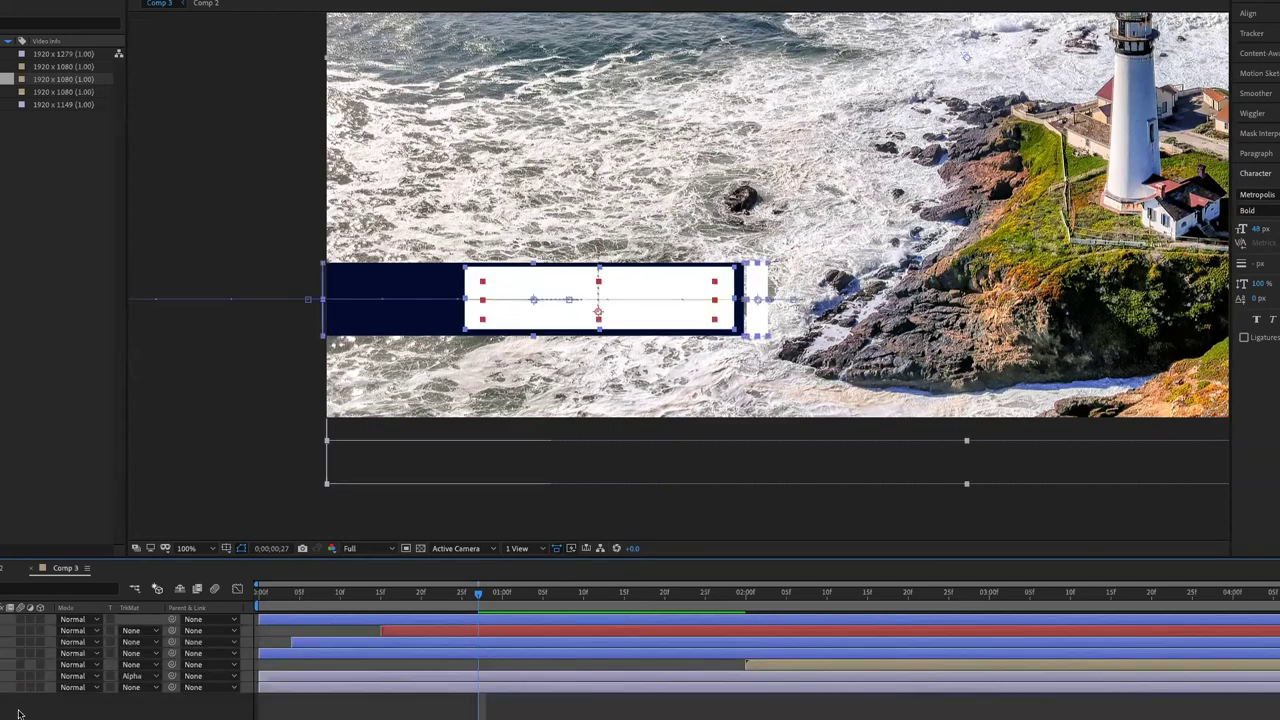
pyautogui.press('F2')
pyautogui.click(130, 631)
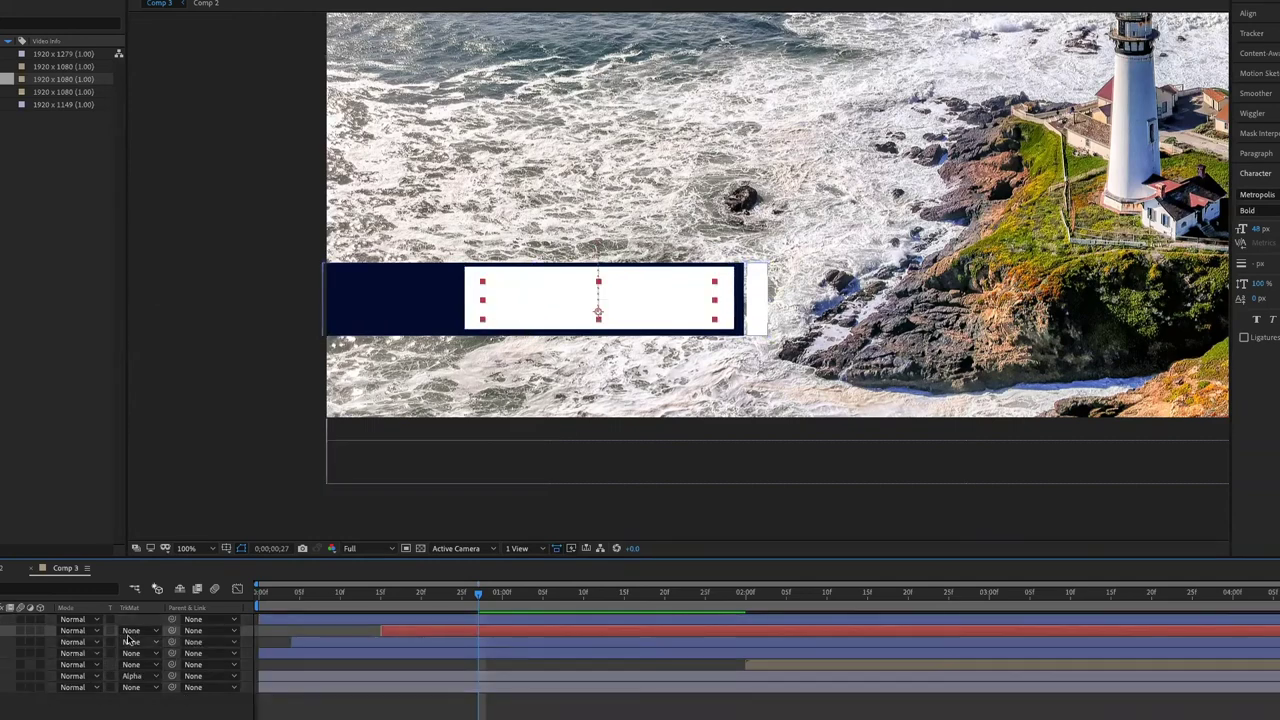
pyautogui.click(132, 630)
pyautogui.click(146, 665)
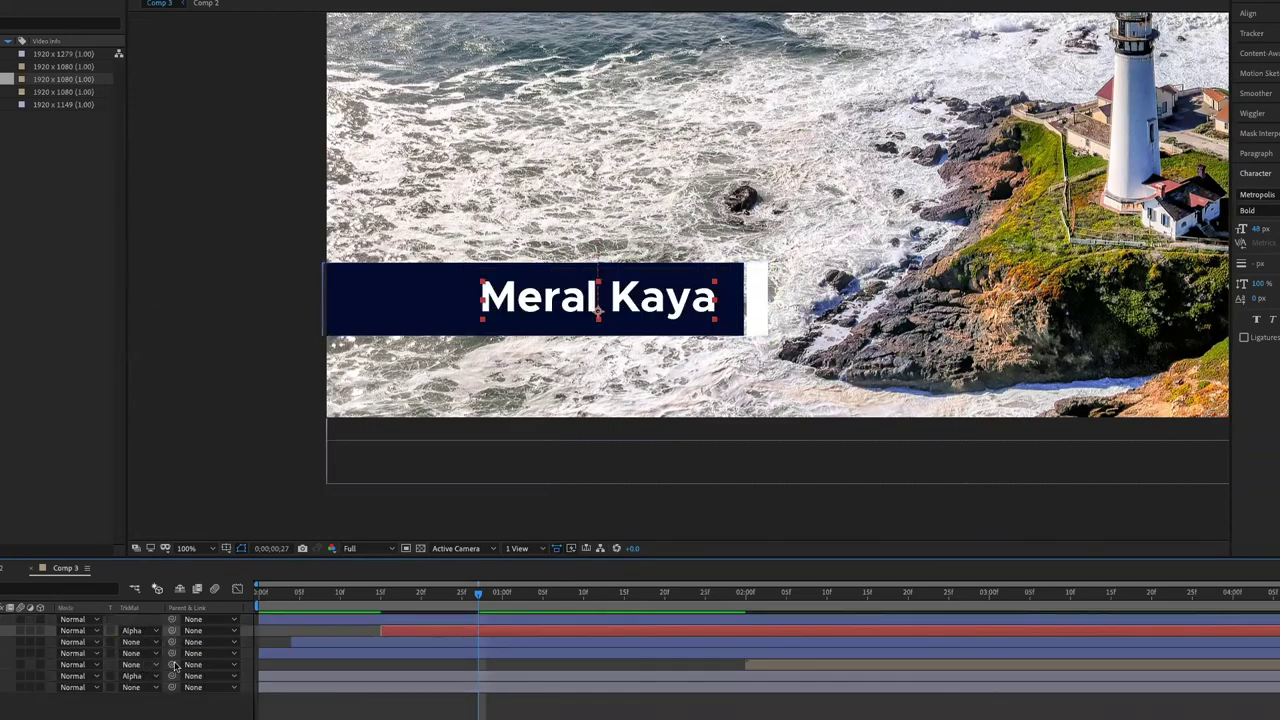
# Step: Scrub and preview the name sliding into the bar, hidden outside the matte
pyautogui.moveTo(467, 602); pyautogui.dragTo(446, 598)
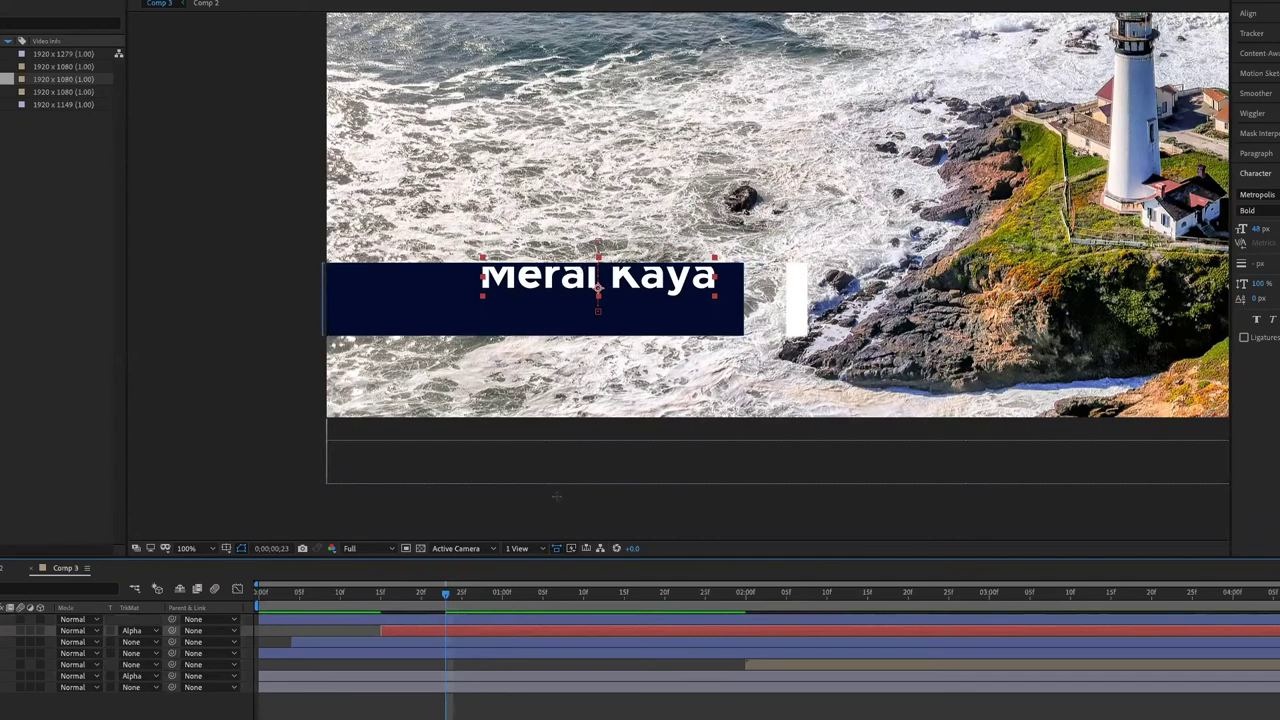
pyautogui.moveTo(440, 596); pyautogui.dragTo(387, 594)
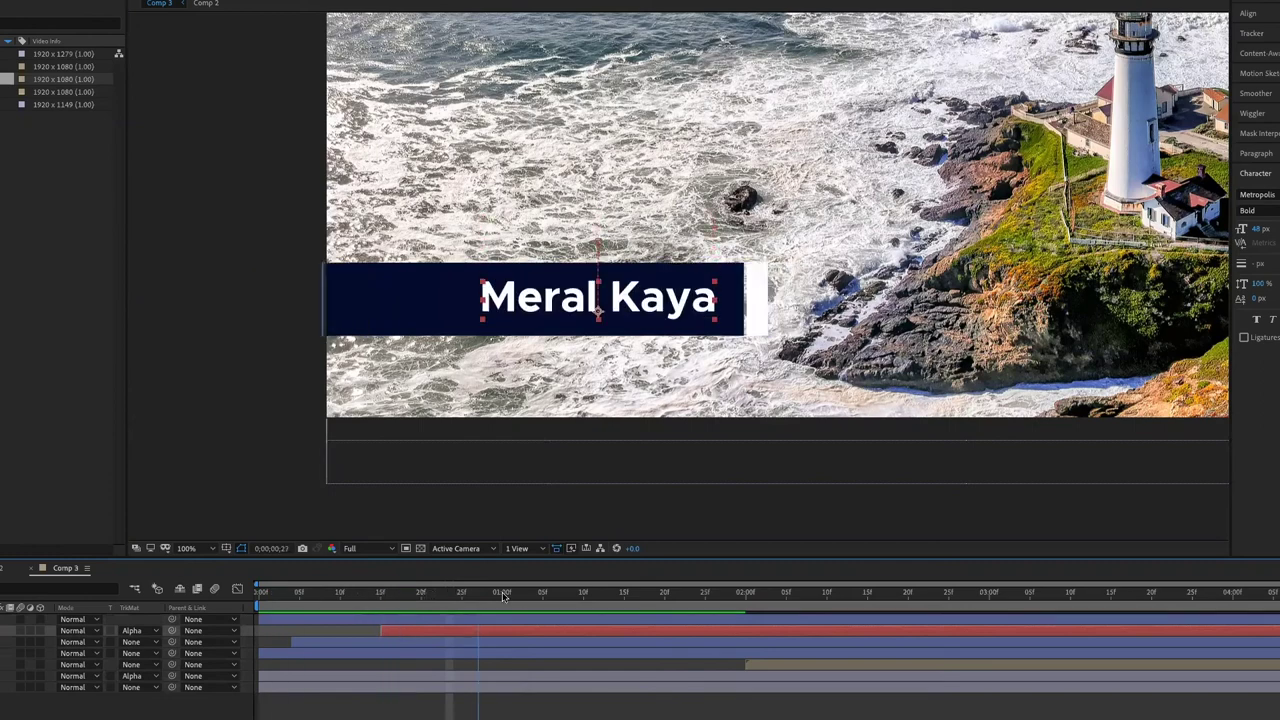
pyautogui.moveTo(387, 594); pyautogui.dragTo(428, 594)
pyautogui.moveTo(343, 596); pyautogui.dragTo(297, 592)
pyautogui.press('space')
pyautogui.press('space')
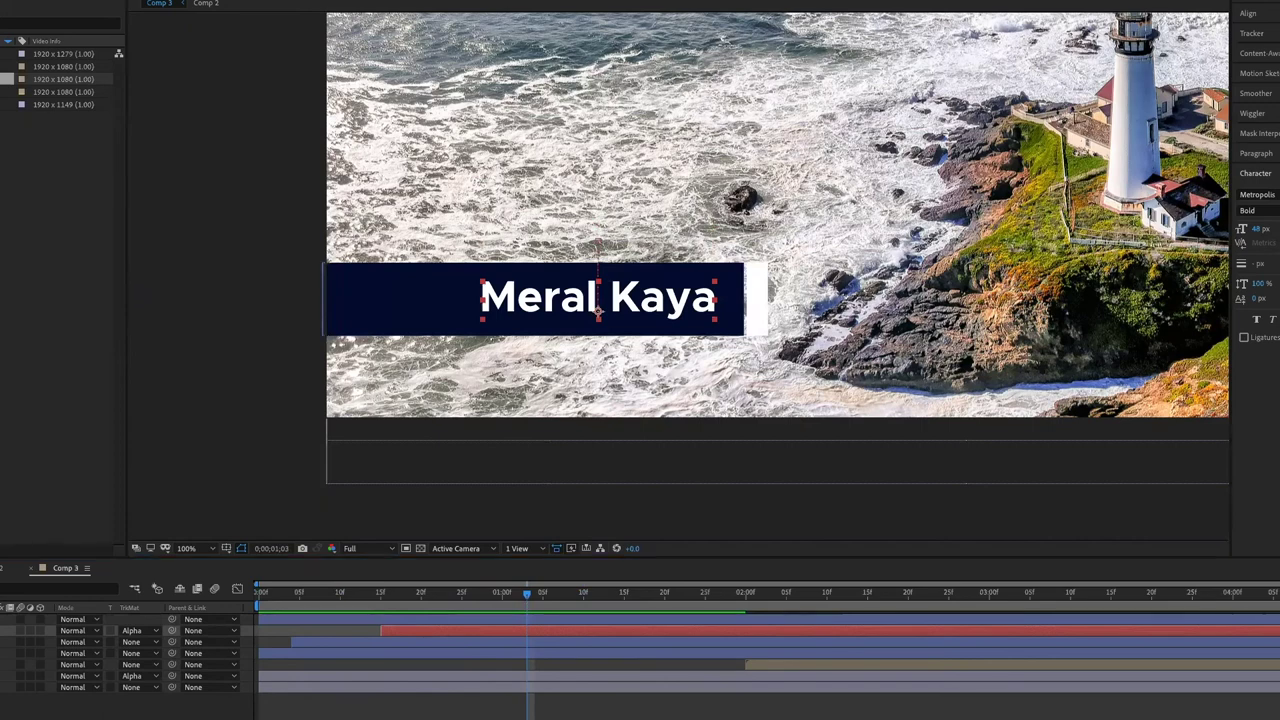
pyautogui.hotkey('ctrl', 'Down')
pyautogui.hotkey('ctrl', 'Down')
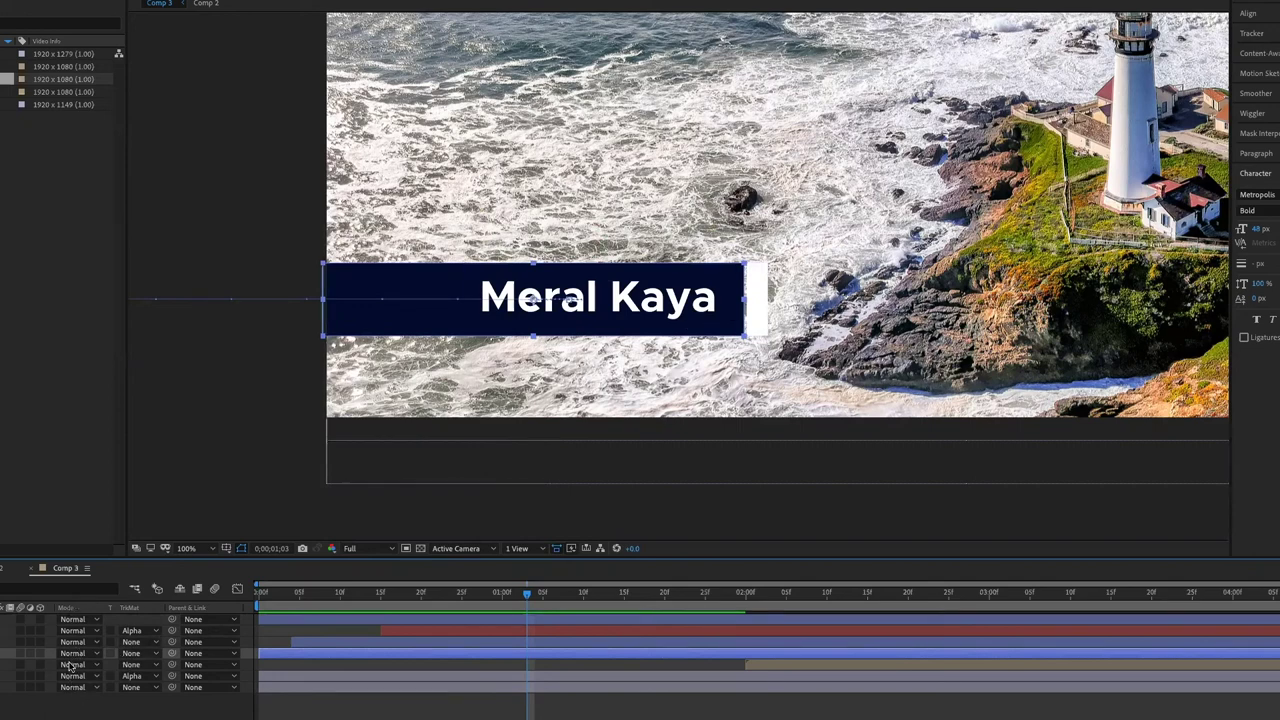
pyautogui.click(74, 654)
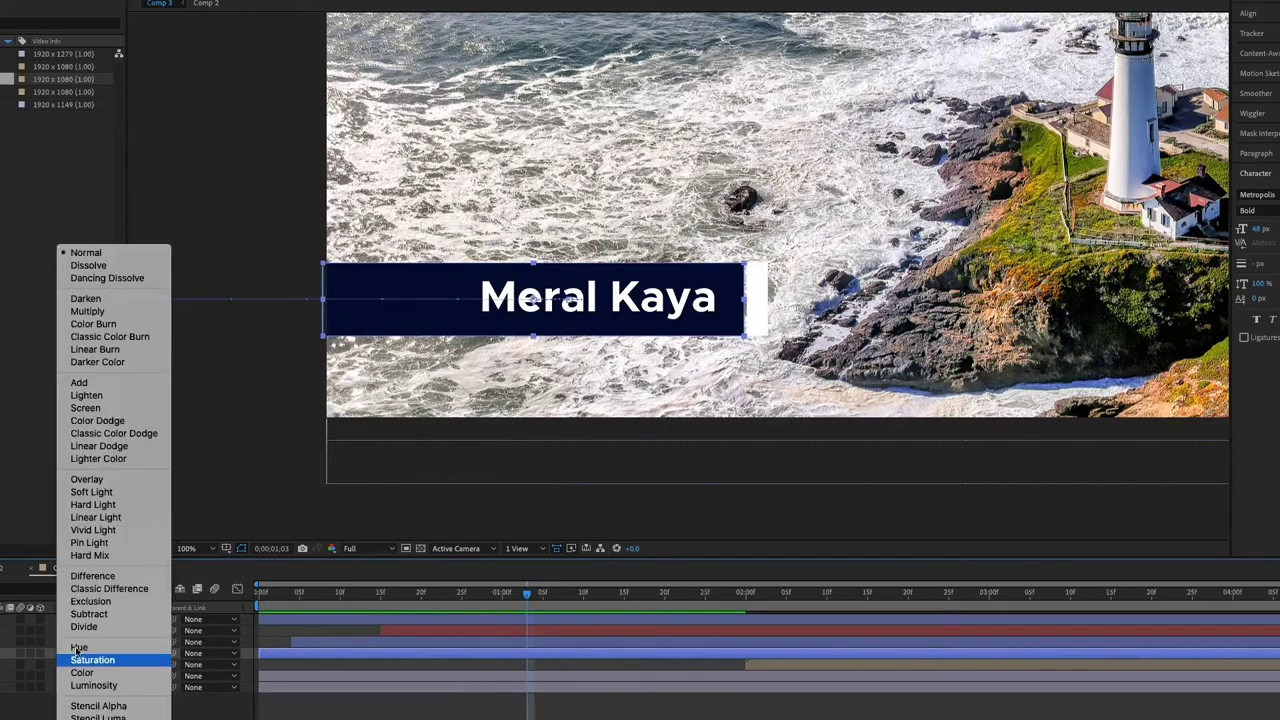
# Step: Try Overlay, Soft Light, Screen and Linear Burn on the name bar, settling on Multiply
pyautogui.click(102, 486)
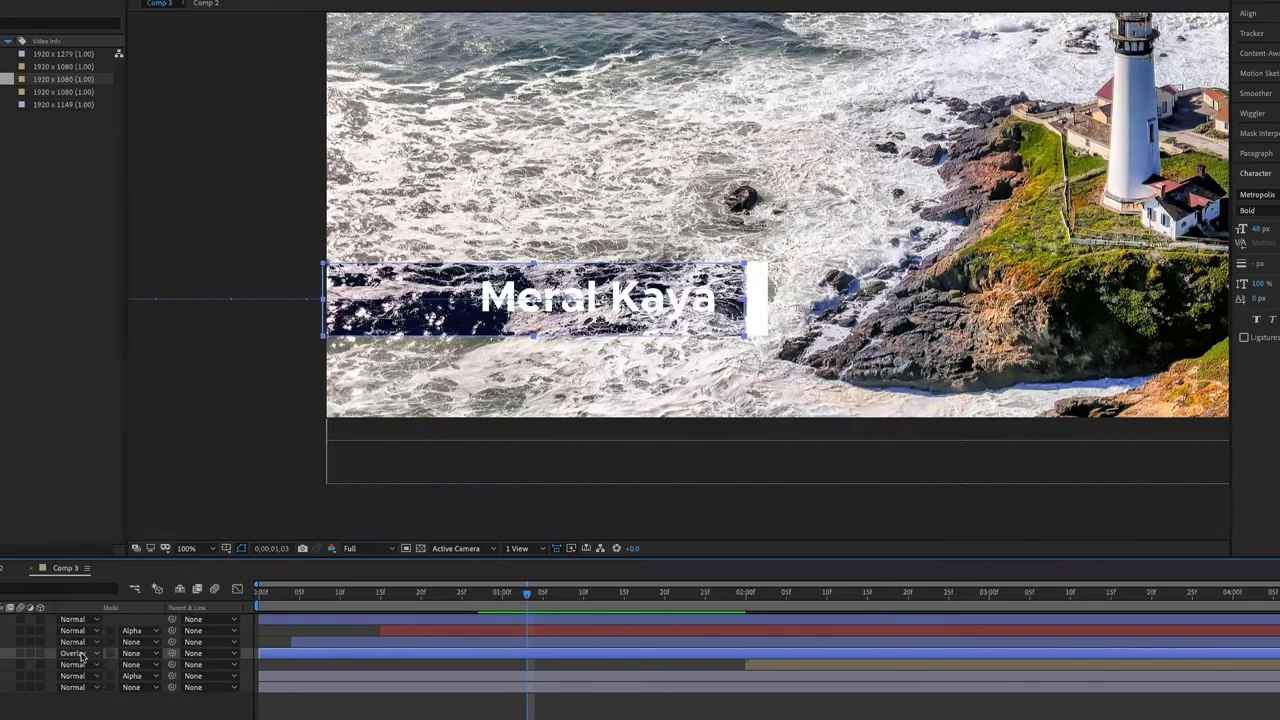
pyautogui.click(88, 654)
pyautogui.click(95, 491)
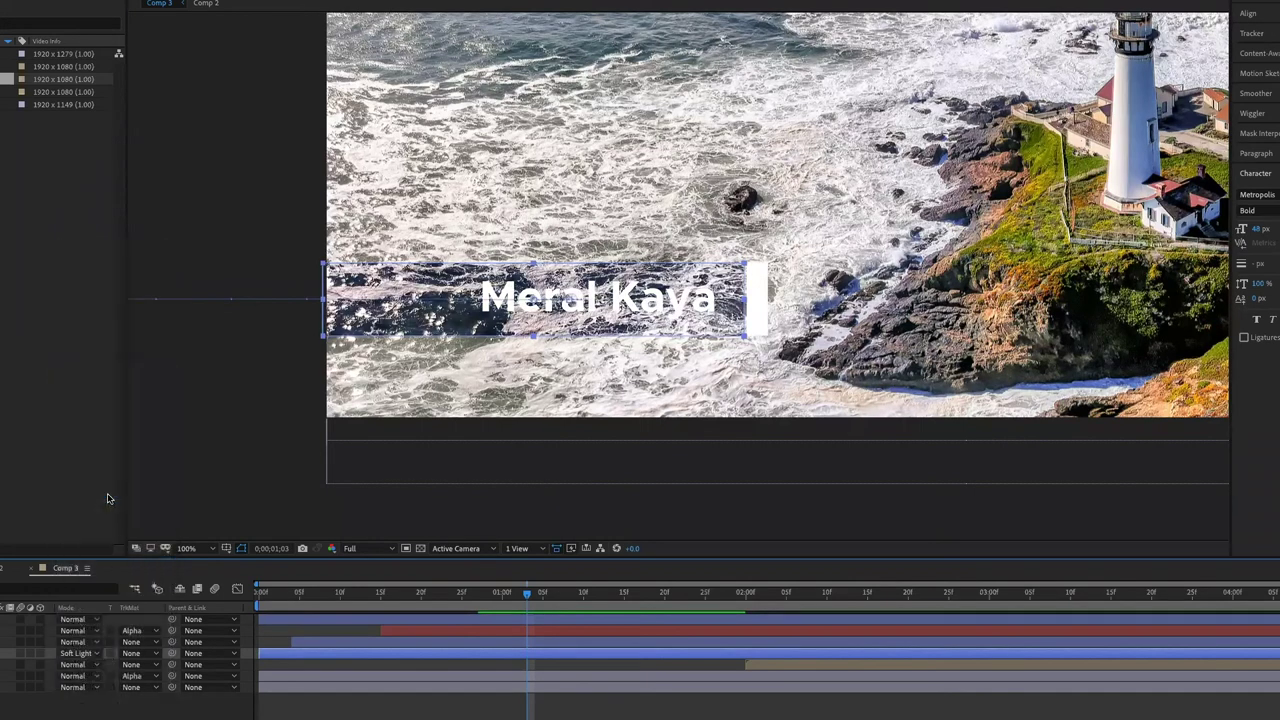
pyautogui.click(88, 656)
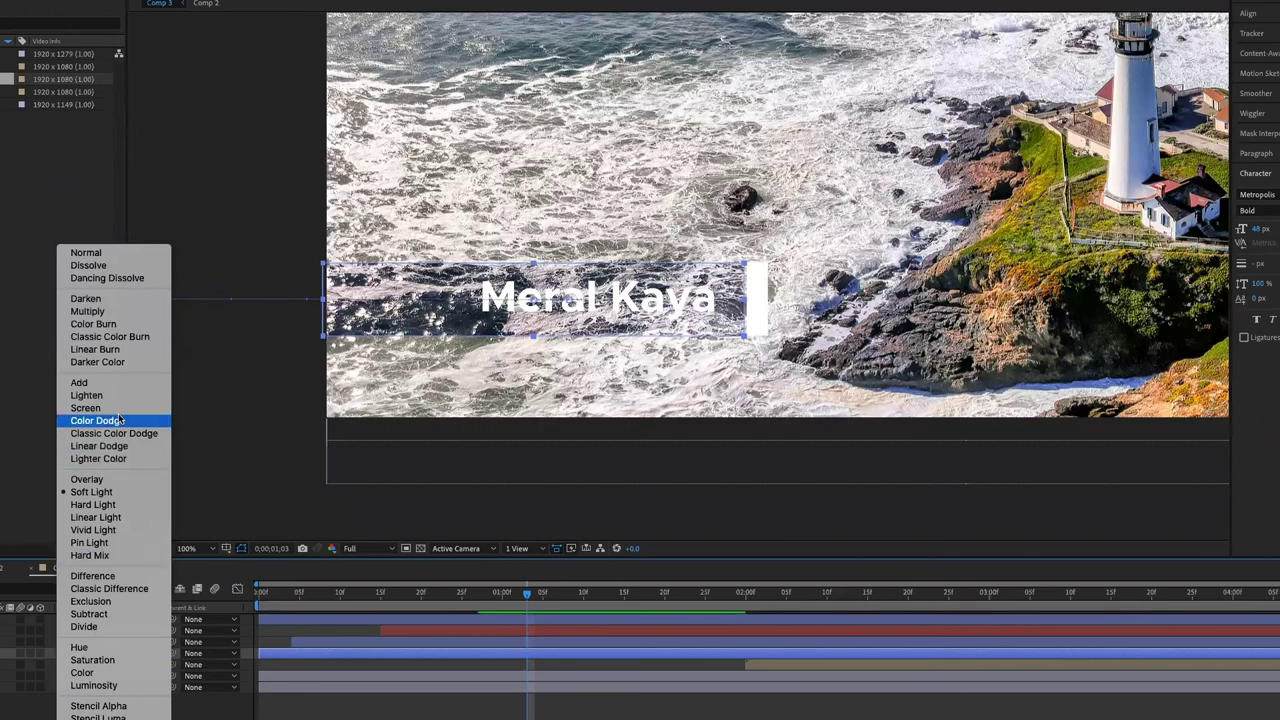
pyautogui.click(116, 407)
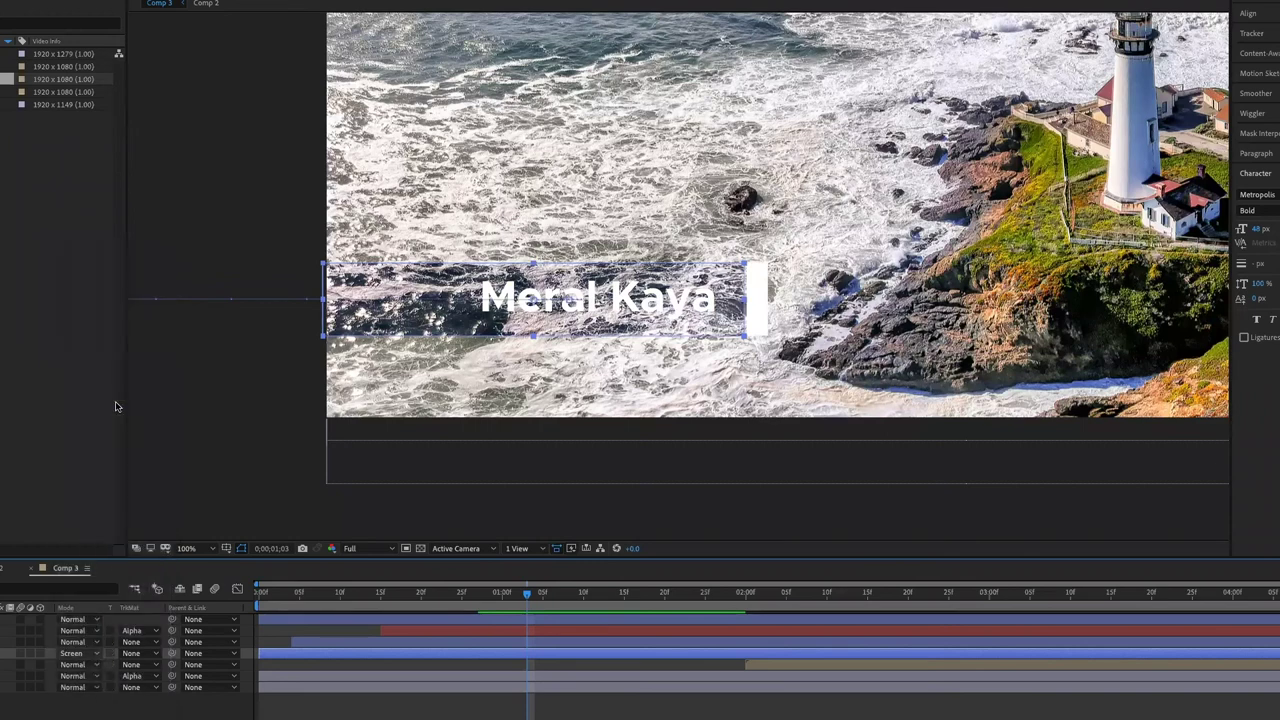
pyautogui.click(66, 656)
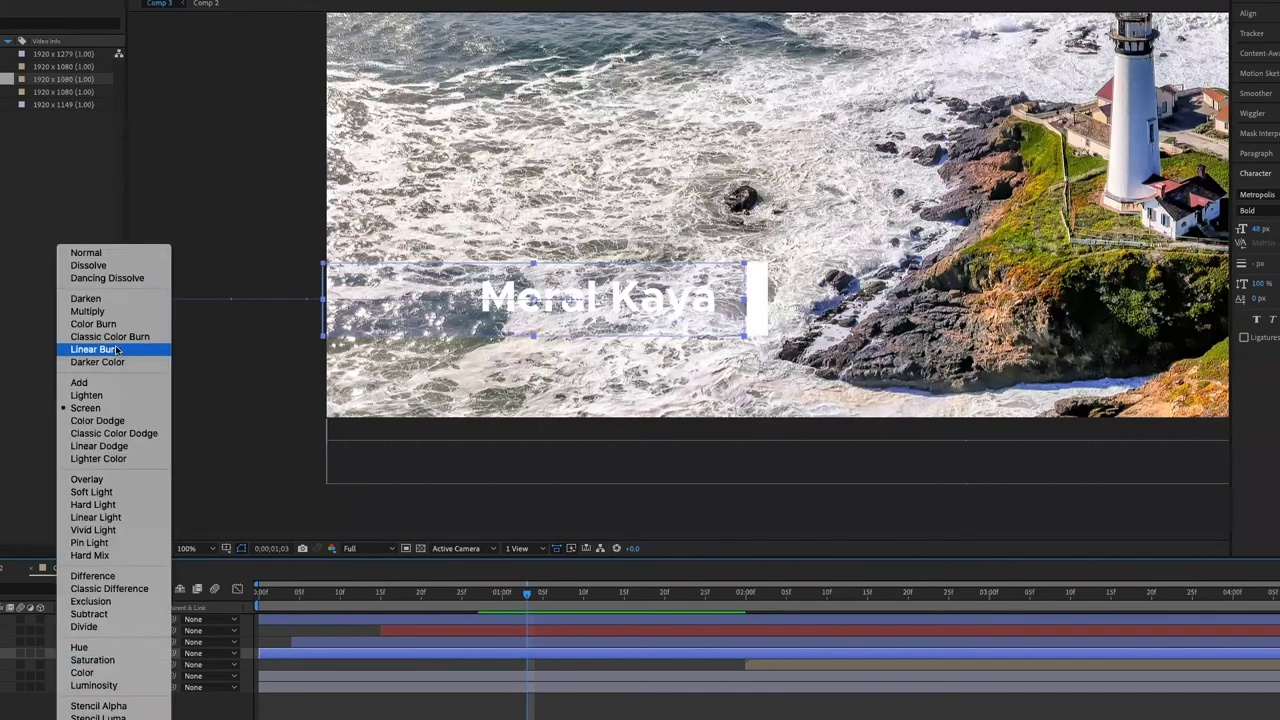
pyautogui.click(117, 350)
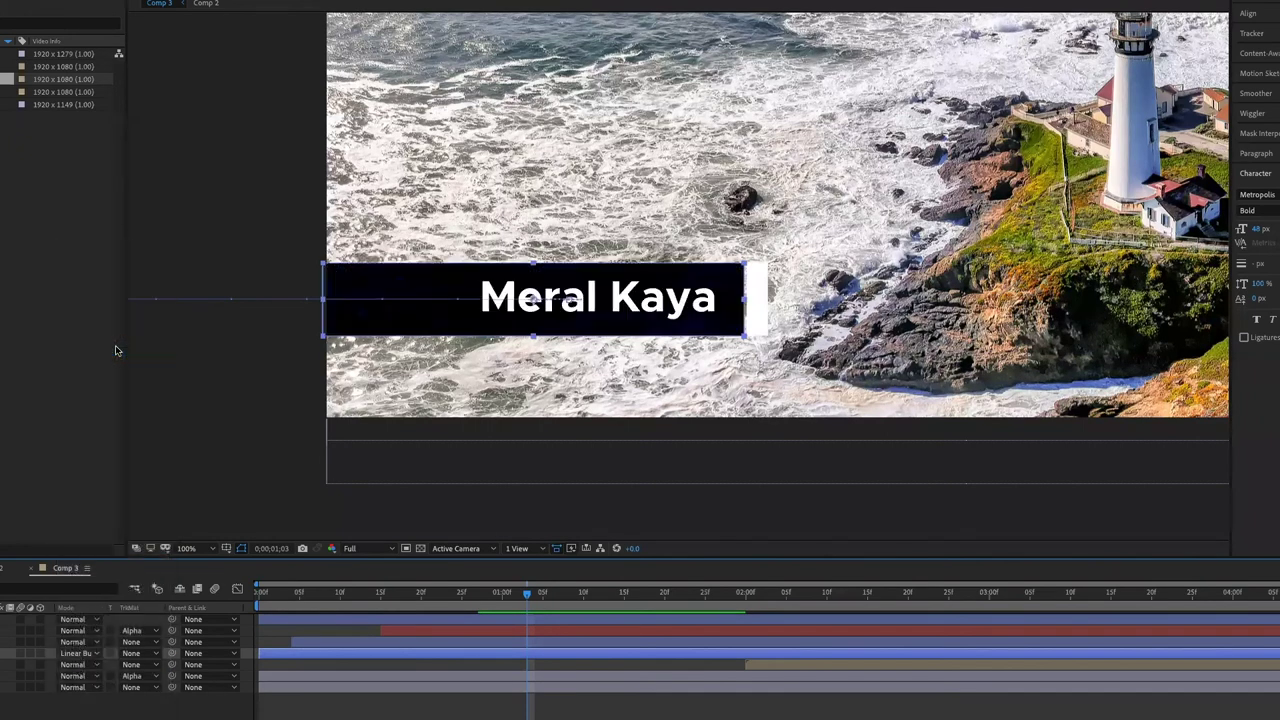
pyautogui.click(72, 656)
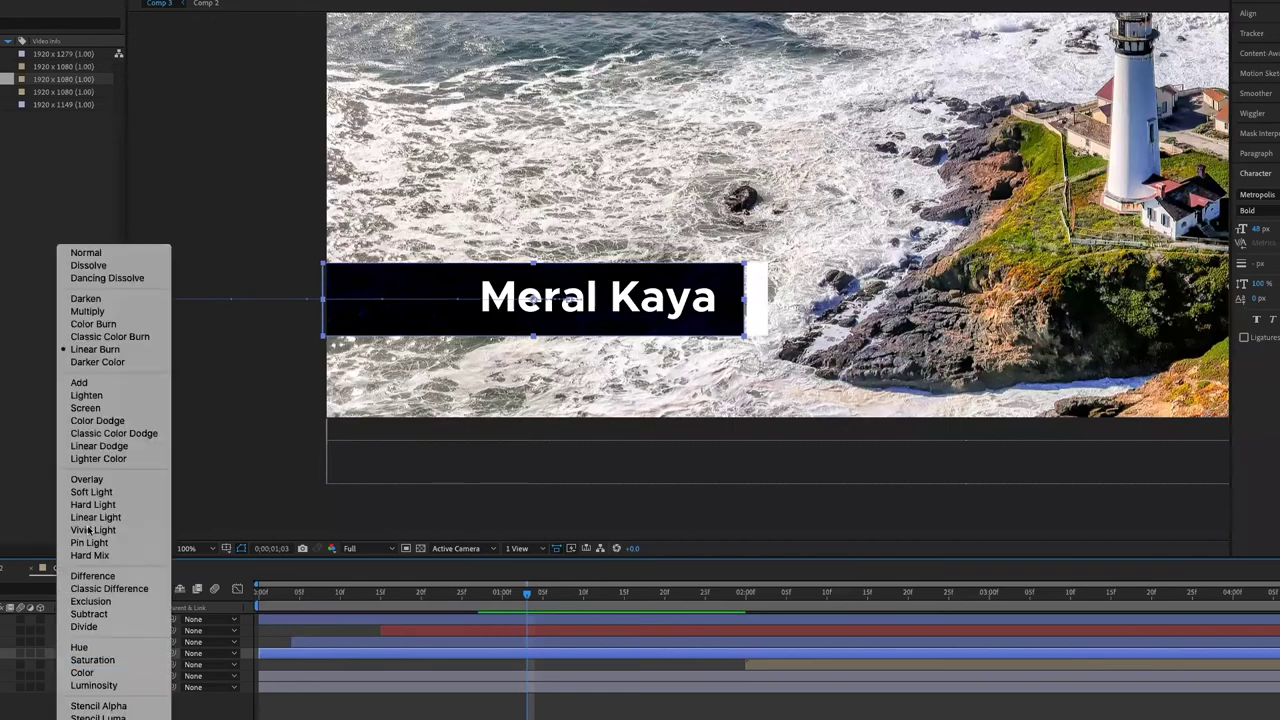
pyautogui.click(95, 312)
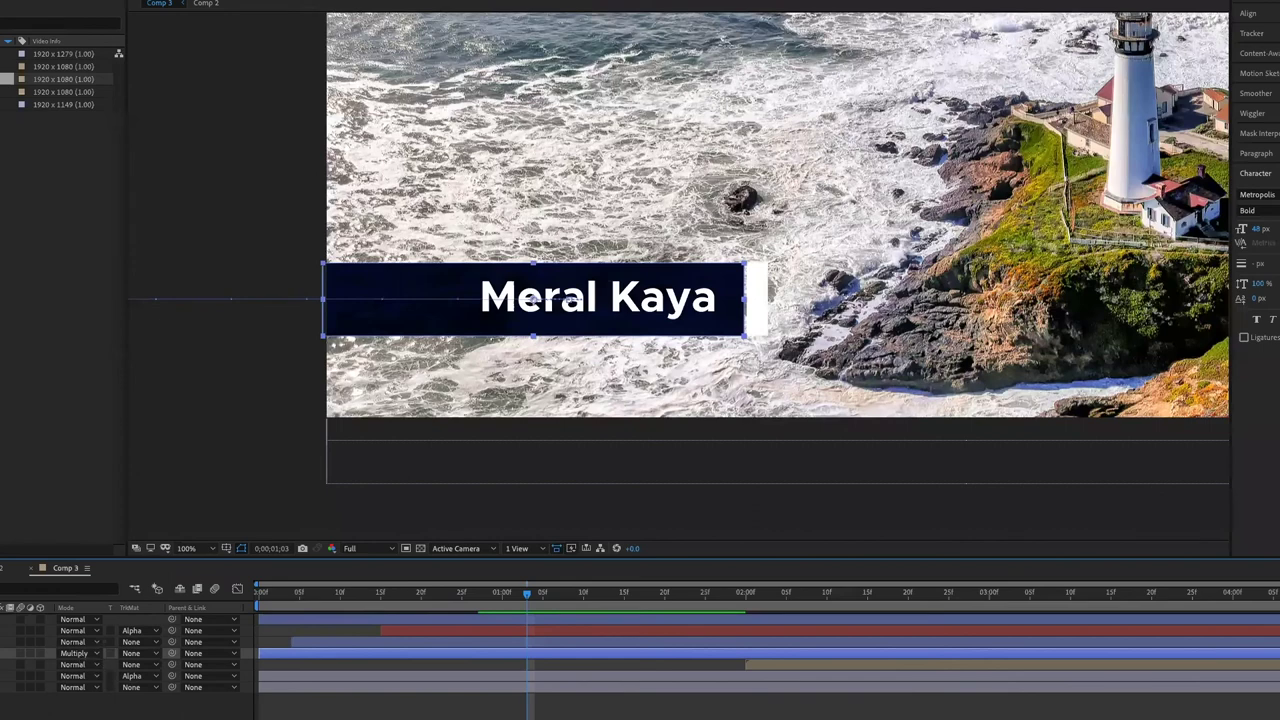
# Step: Lower the Opacity of the name bar and the white accent so the sea shows through
pyautogui.press('t')
pyautogui.moveTo(90, 664); pyautogui.dragTo(60, 664)
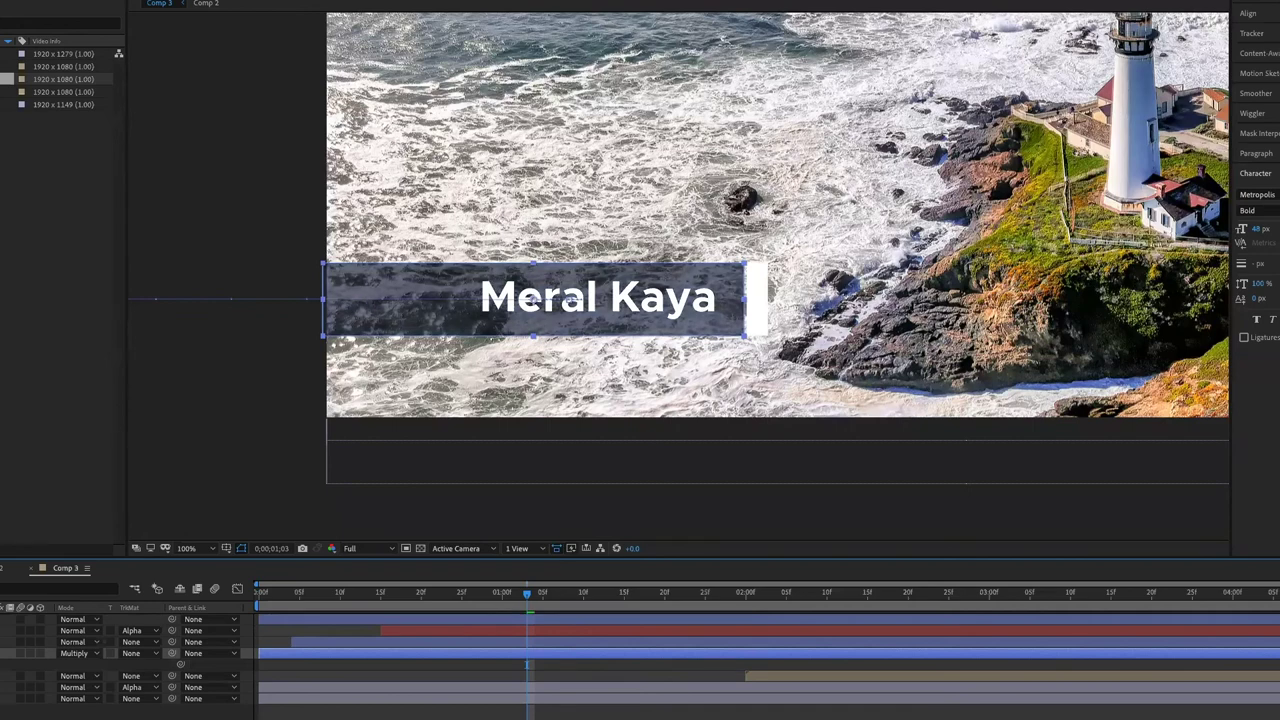
pyautogui.click(757, 300)
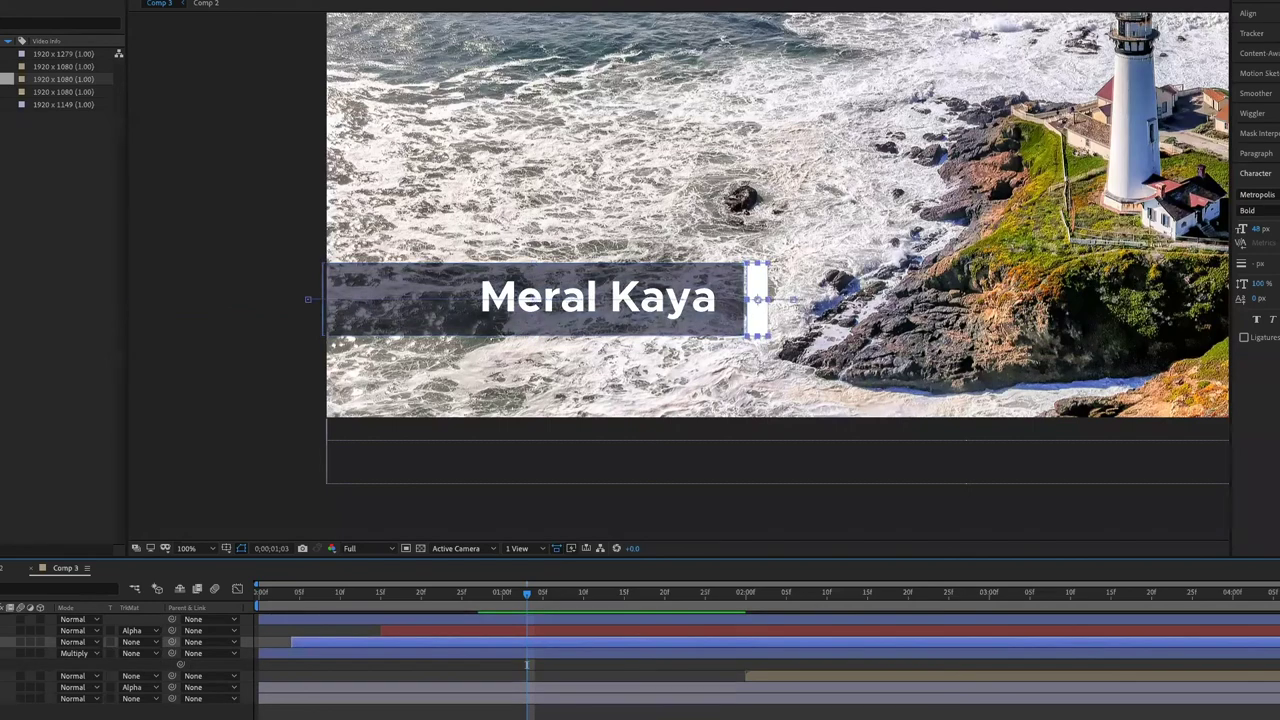
pyautogui.press('t')
pyautogui.moveTo(90, 653); pyautogui.dragTo(75, 653)
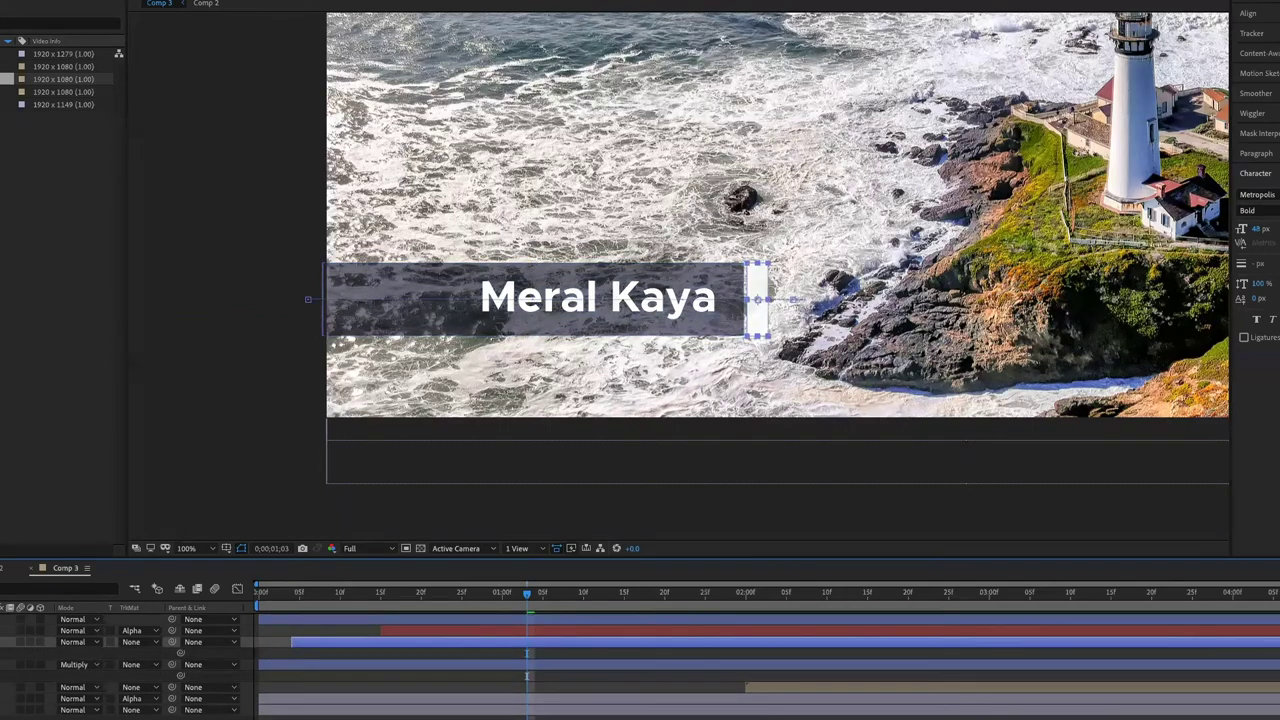
pyautogui.click(540, 449)
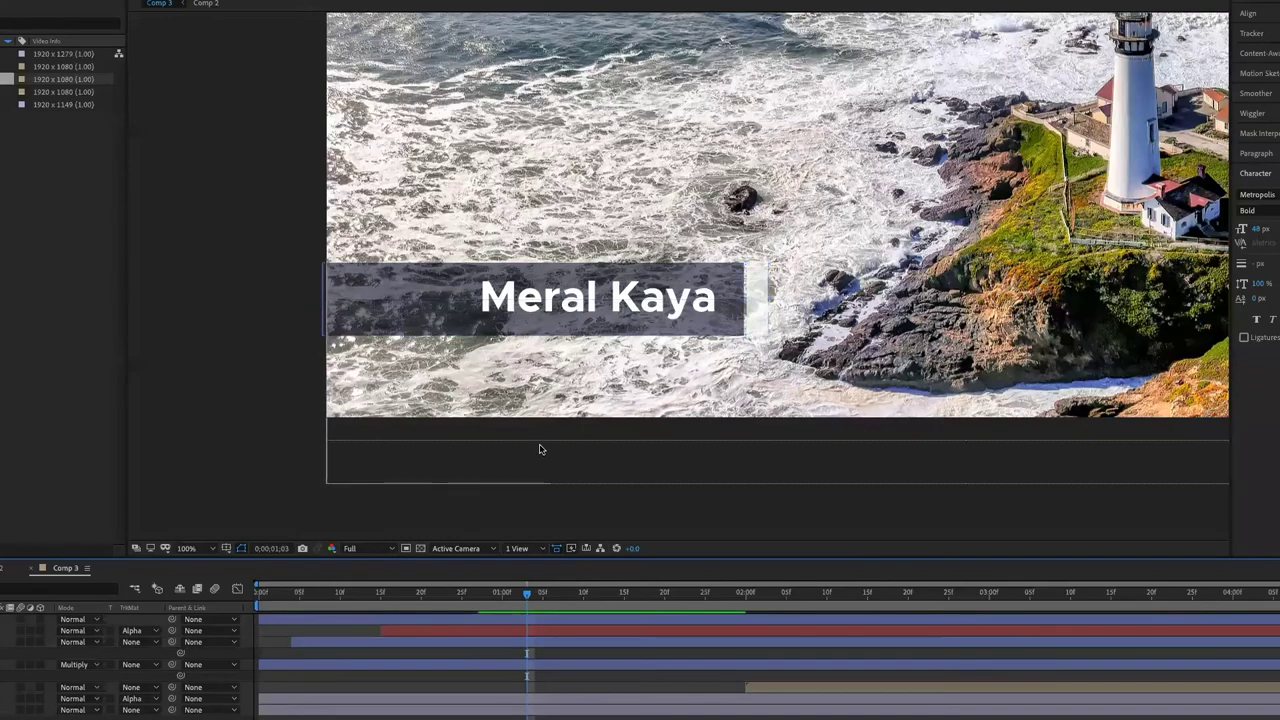
pyautogui.press(',')
pyautogui.press(',')
pyautogui.press(',')
pyautogui.press('.')
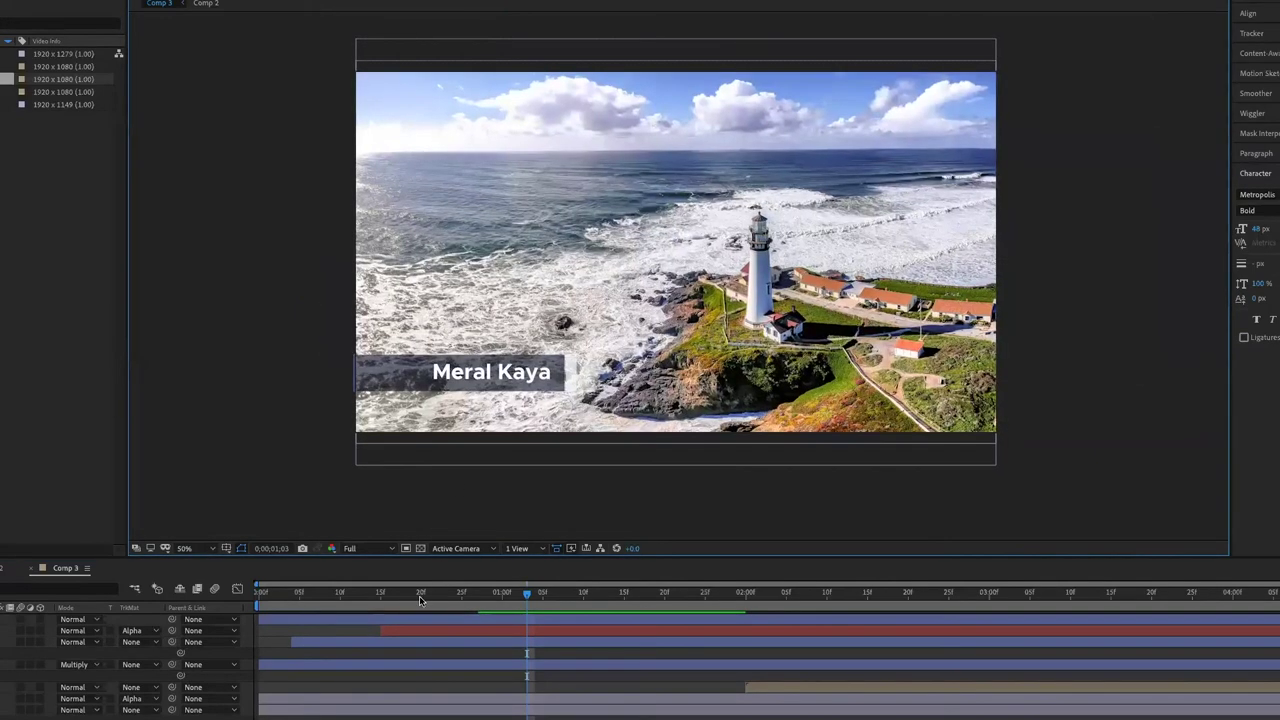
pyautogui.moveTo(428, 592); pyautogui.dragTo(260, 592)
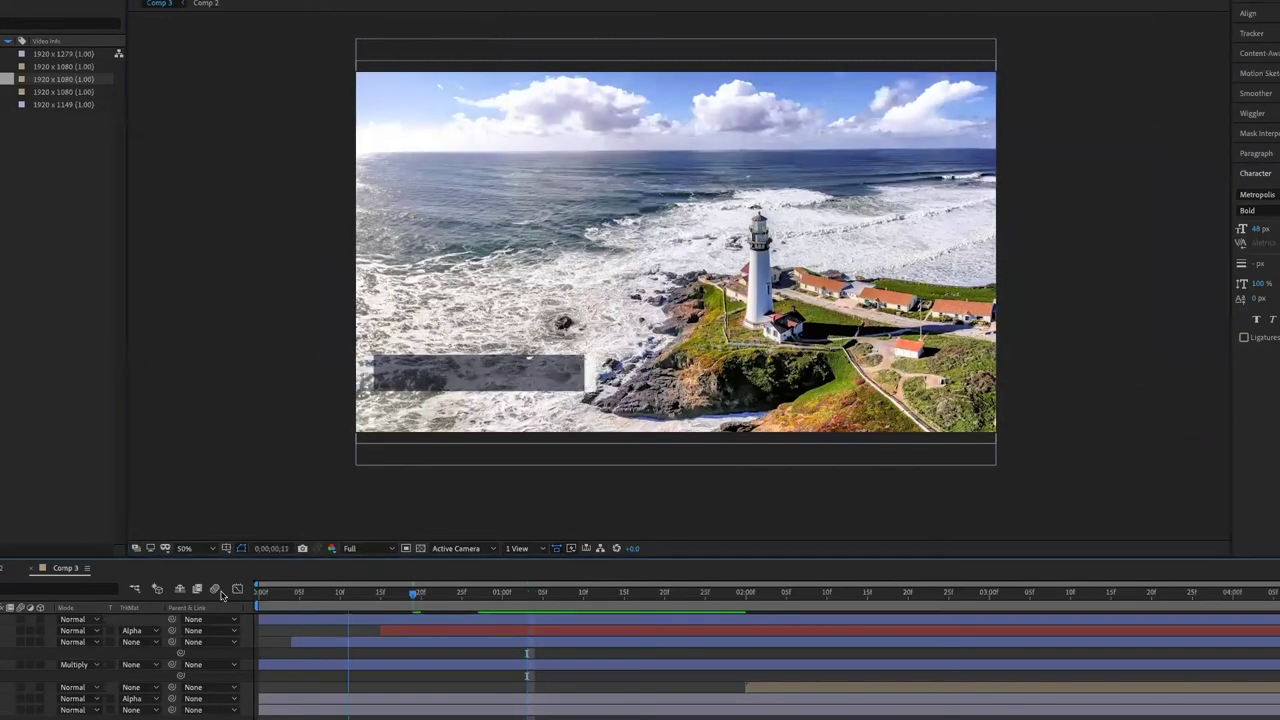
# Step: Preview the lower third, then shift its layers later so they follow the transition
pyautogui.press('space')
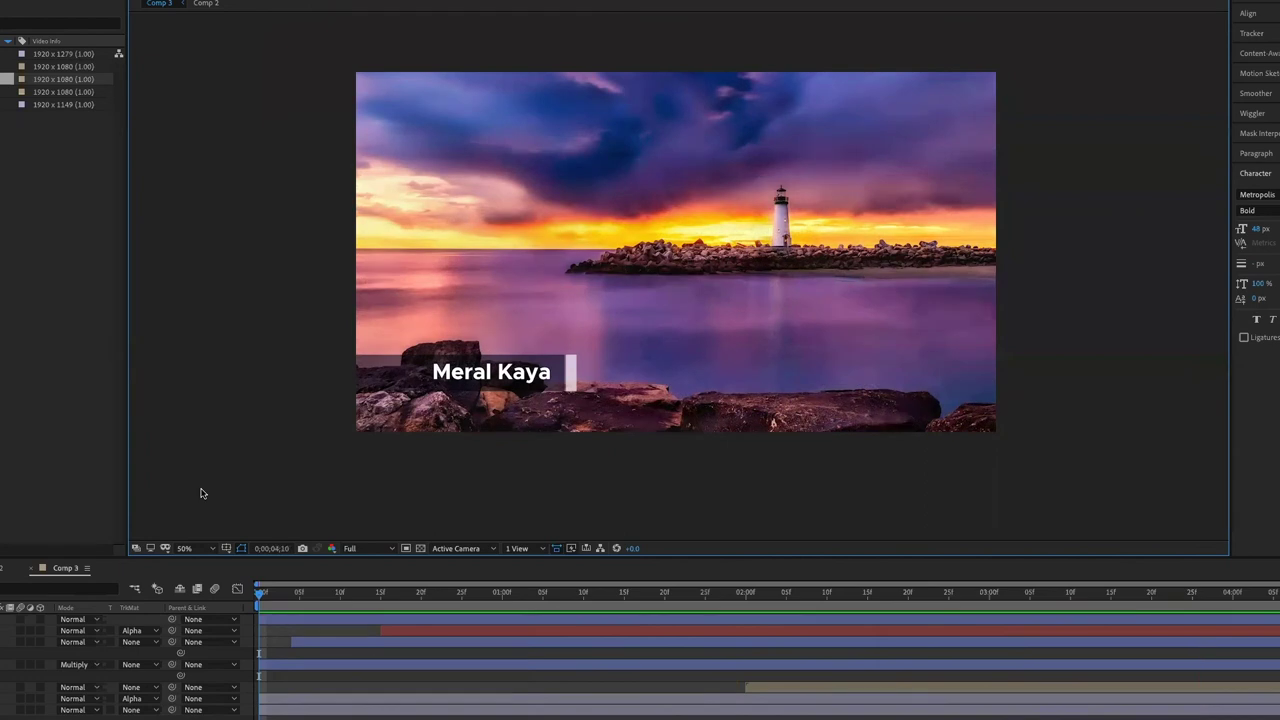
pyautogui.press('space')
pyautogui.click(390, 643)
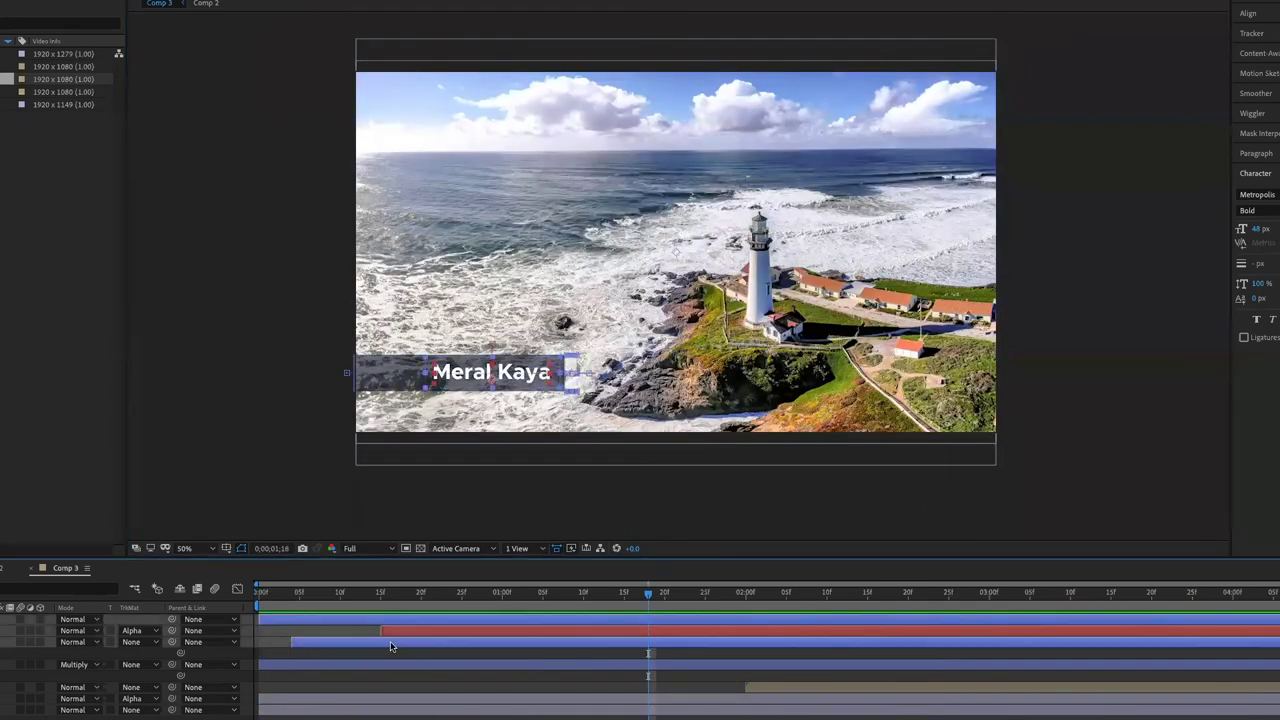
pyautogui.moveTo(758, 601); pyautogui.dragTo(883, 605)
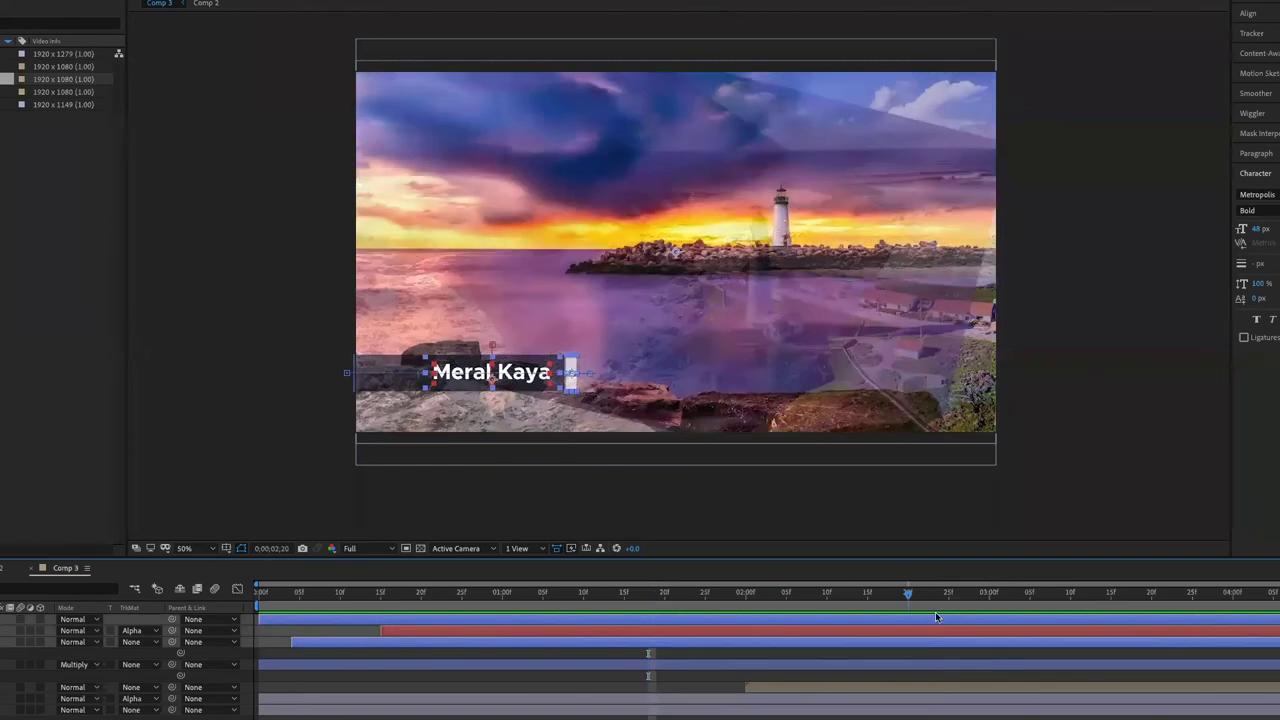
pyautogui.moveTo(527, 625)
pyautogui.mouseDown()
pyautogui.moveTo(836, 653)
pyautogui.moveTo(975, 645)
pyautogui.mouseUp()
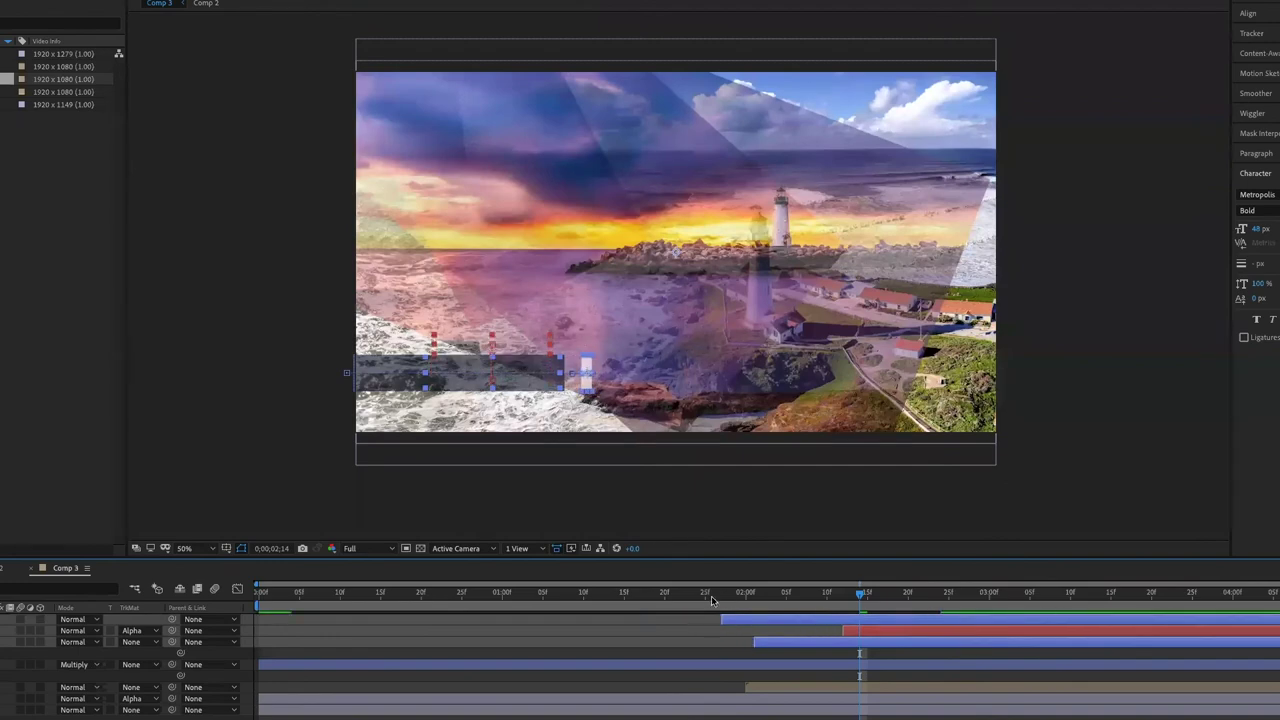
# Step: Fine-tune the timing so the name bar layer starts just after 2 seconds
pyautogui.moveTo(690, 596); pyautogui.dragTo(805, 598)
pyautogui.press('pagedown')
pyautogui.press('pagedown')
pyautogui.press('pagedown')
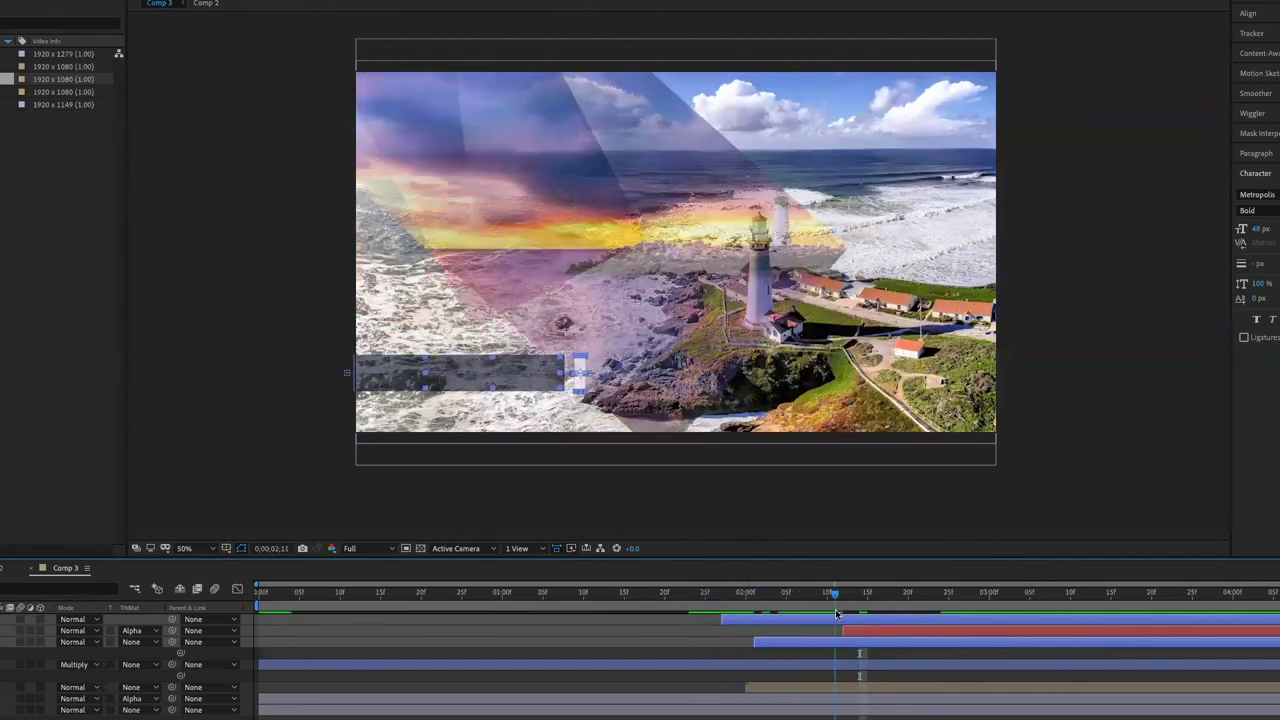
pyautogui.moveTo(832, 643); pyautogui.dragTo(885, 647)
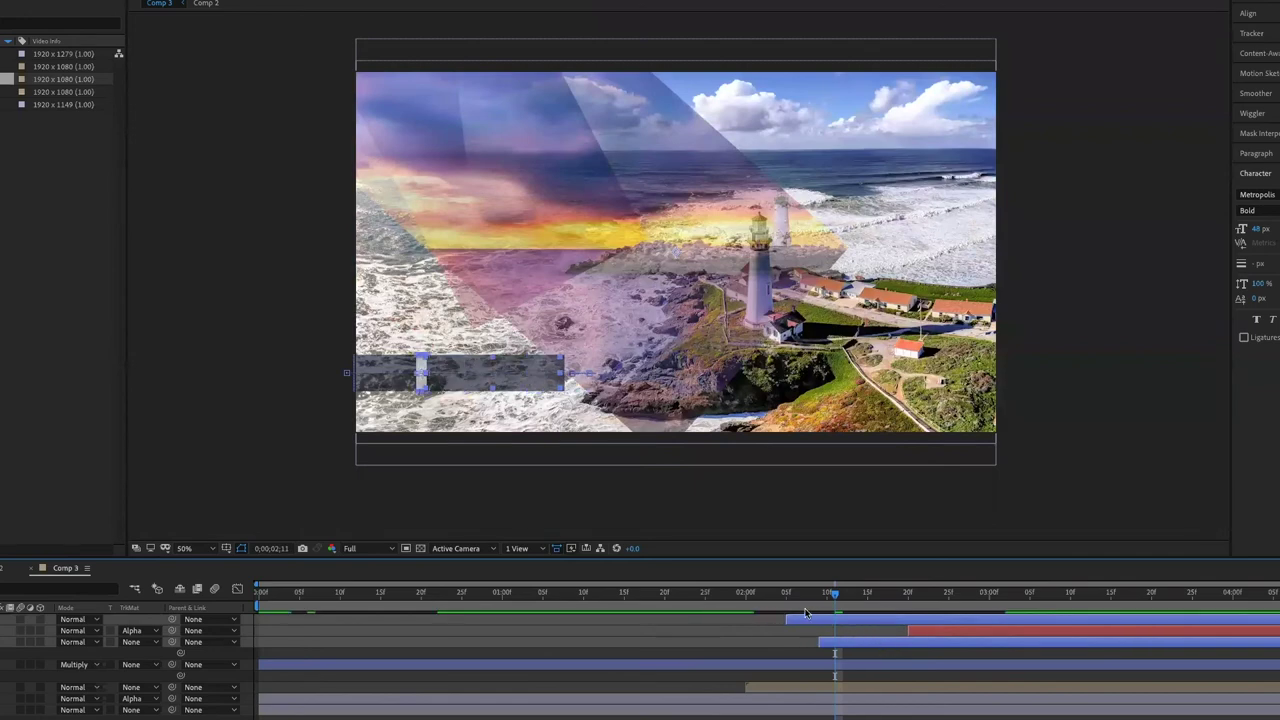
pyautogui.press('pageup')
pyautogui.press('pageup')
pyautogui.press('pageup')
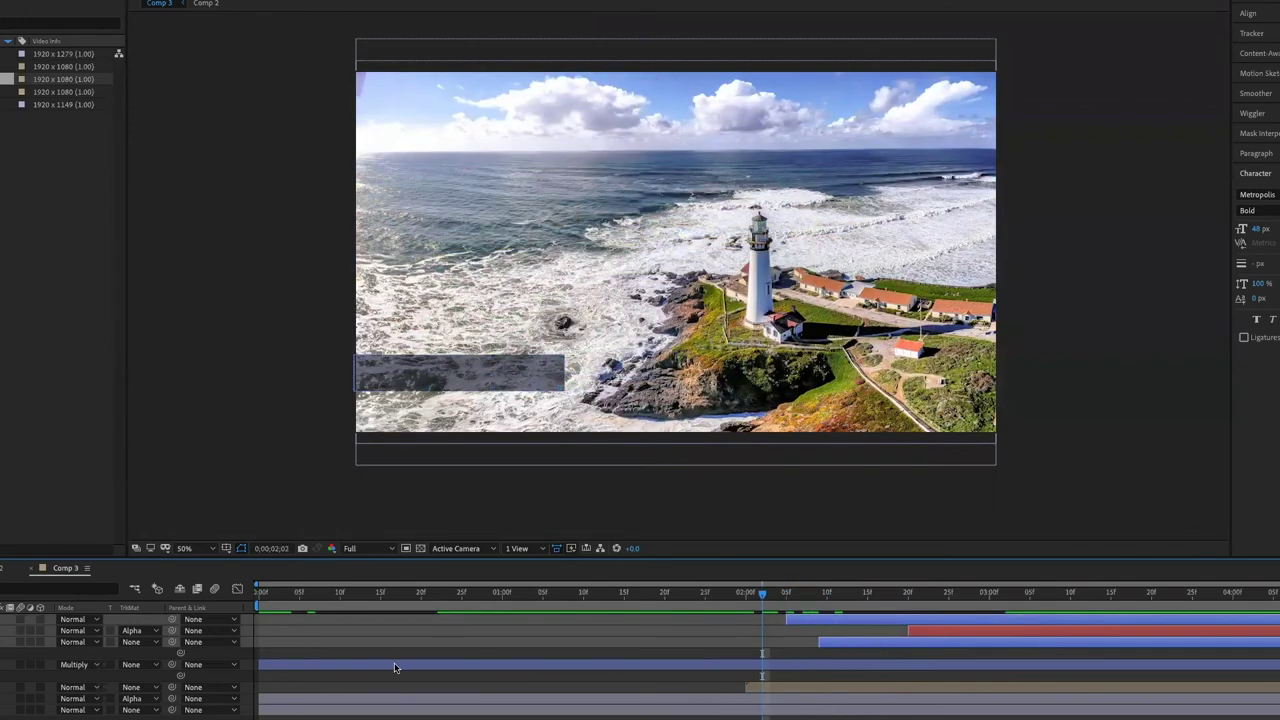
pyautogui.moveTo(395, 666); pyautogui.dragTo(923, 666)
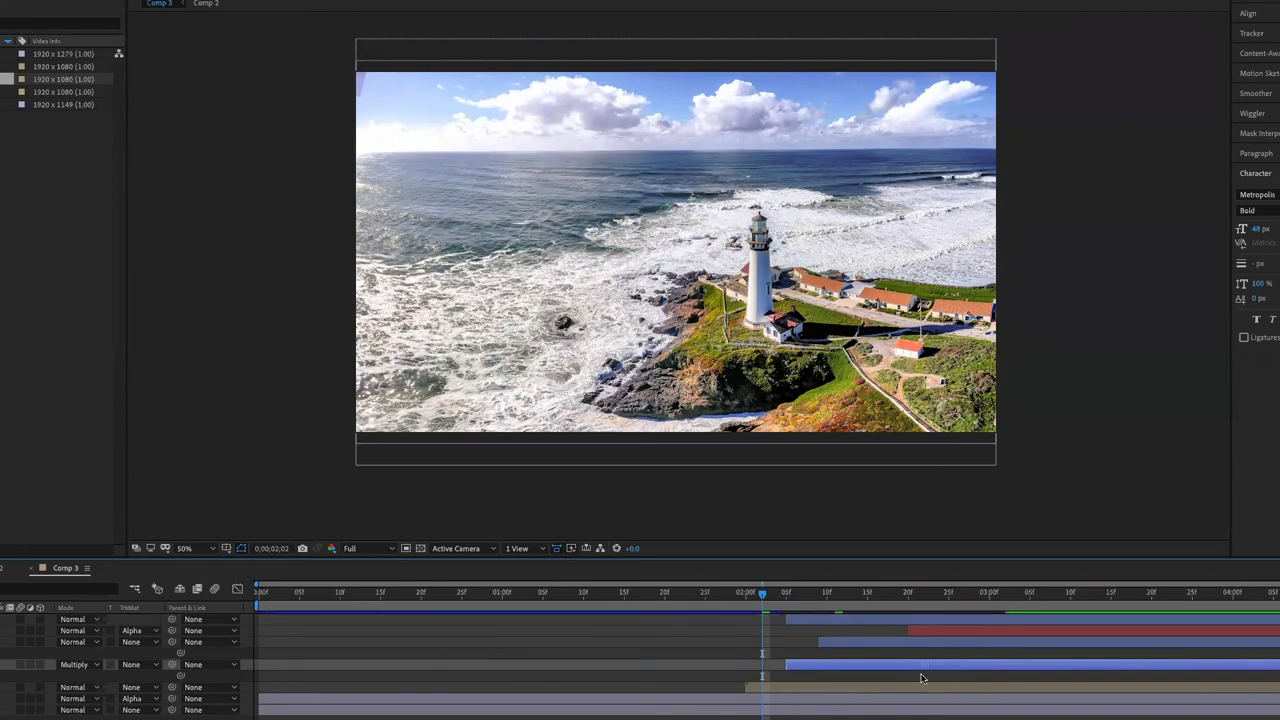
# Step: Preview the whole sequence from the start, then return to about 1 second 9 frames
pyautogui.press('space')
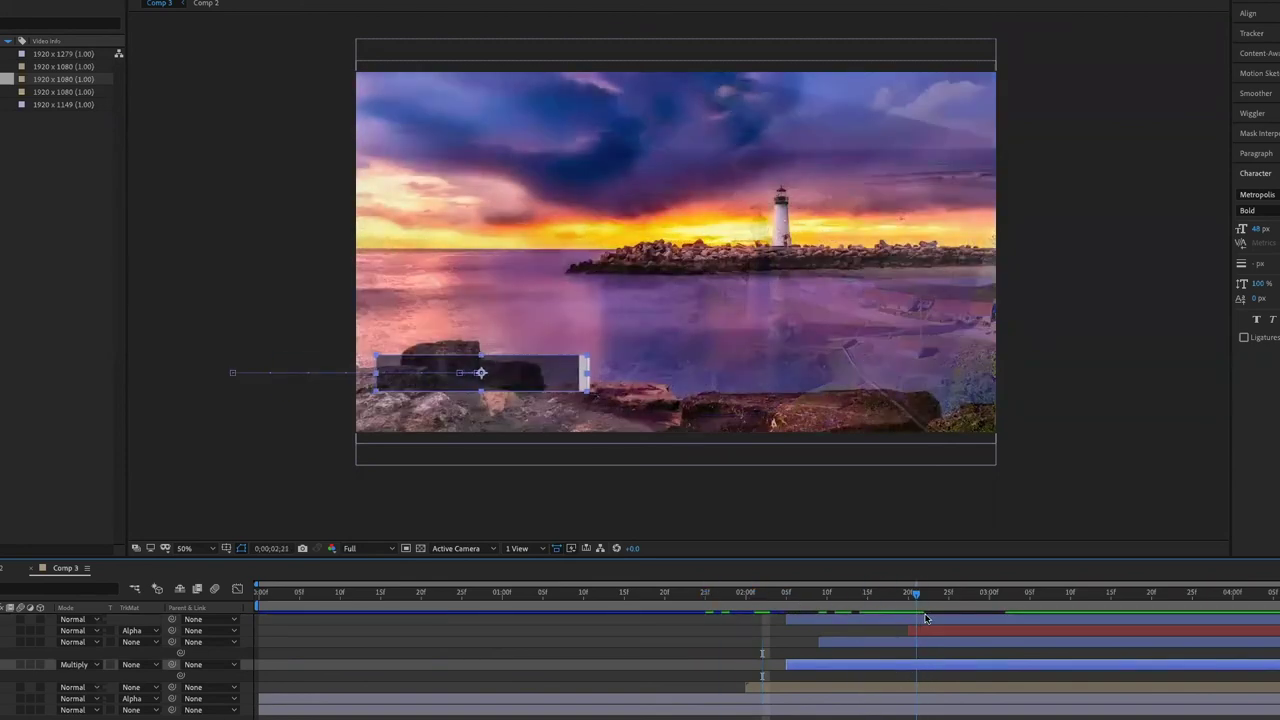
pyautogui.press('Home')
pyautogui.press('space')
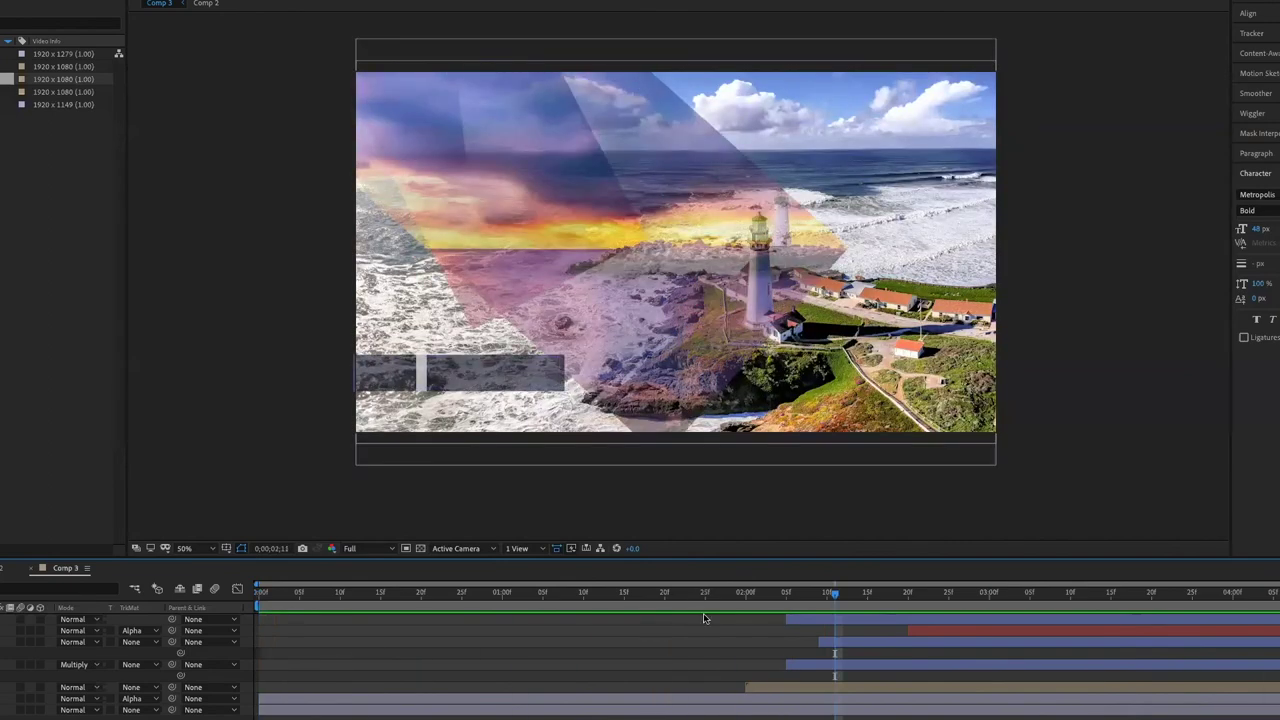
pyautogui.click(577, 598)
# Step: Scrub Comp 3's transition, then switch to Comp 2 and scrub its cyan light-leak shapes
pyautogui.moveTo(527, 605)
pyautogui.mouseDown()
pyautogui.moveTo(866, 605)
pyautogui.moveTo(845, 619)
pyautogui.mouseUp()
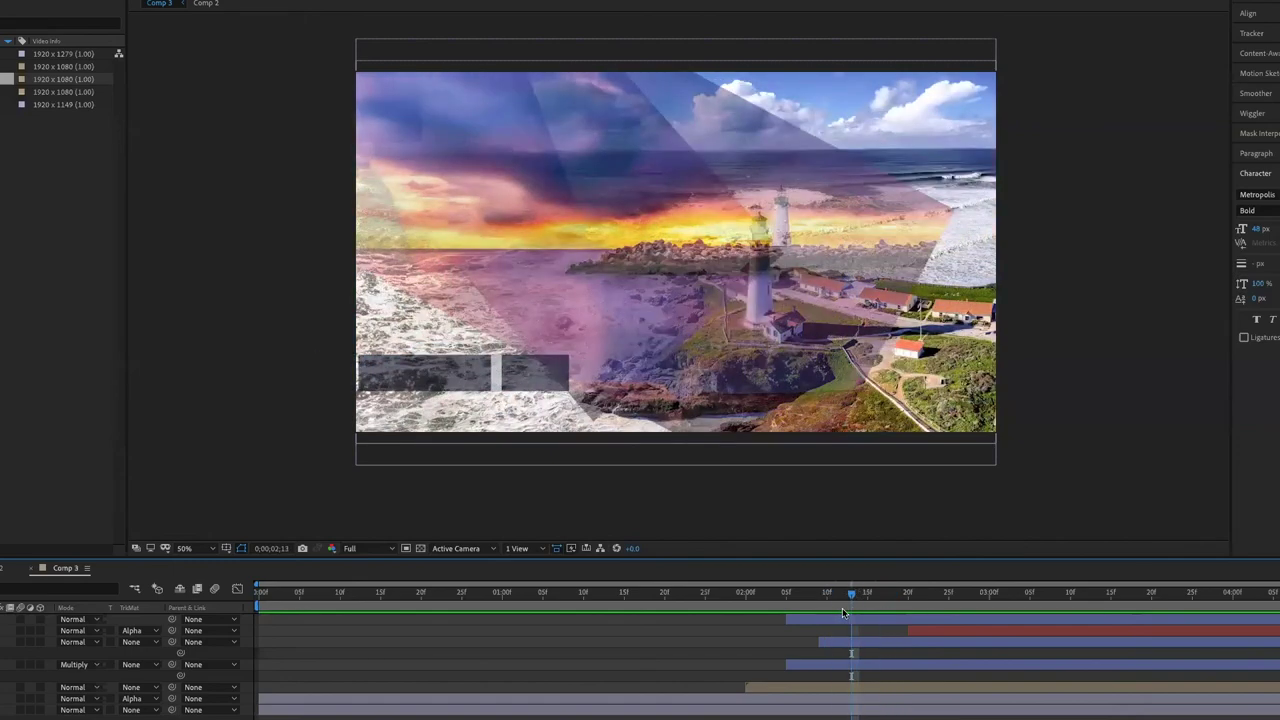
pyautogui.moveTo(845, 619); pyautogui.dragTo(779, 616)
pyautogui.moveTo(700, 615); pyautogui.dragTo(745, 616)
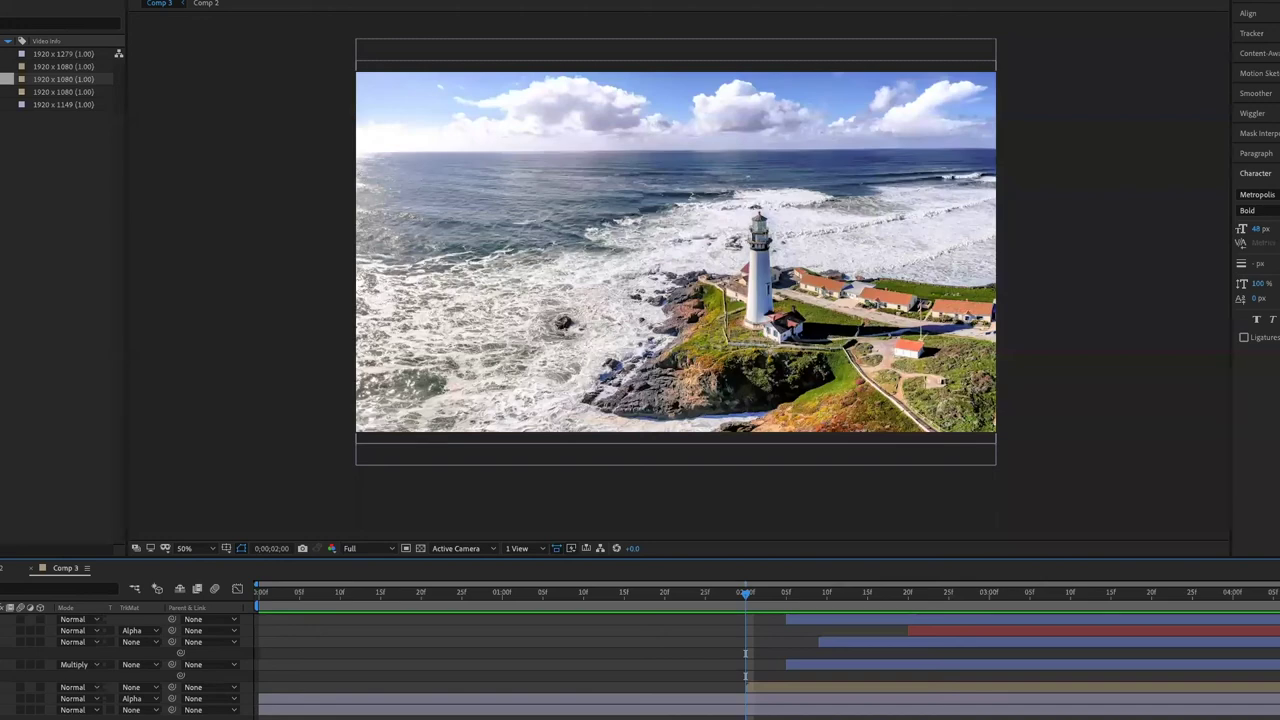
pyautogui.click(15, 568)
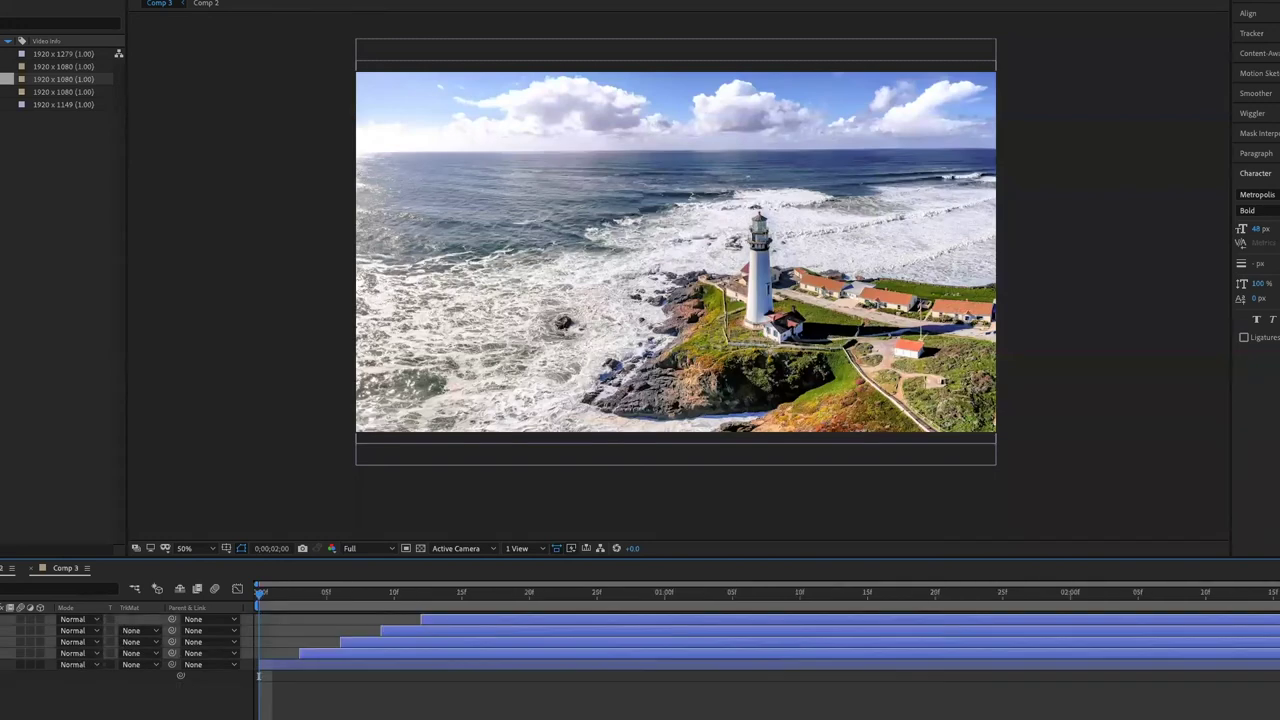
pyautogui.moveTo(326, 592)
pyautogui.mouseDown()
pyautogui.moveTo(590, 617)
pyautogui.moveTo(423, 619)
pyautogui.moveTo(266, 600)
pyautogui.mouseUp()
# Step: Paste the cyan light-leak layer into Comp 3, undo a trial resize, and reveal its Rotation
pyautogui.click(65, 567)
pyautogui.moveTo(558, 594); pyautogui.dragTo(262, 594)
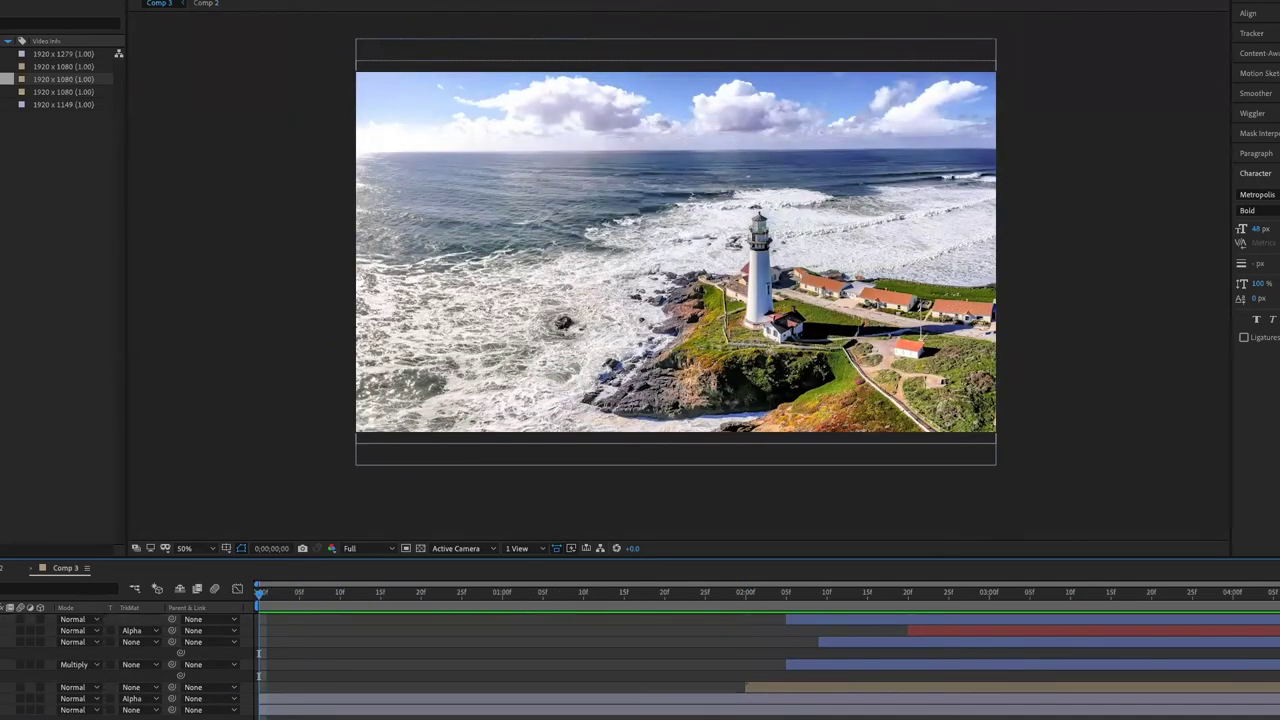
pyautogui.hotkey('ctrl', 'v')
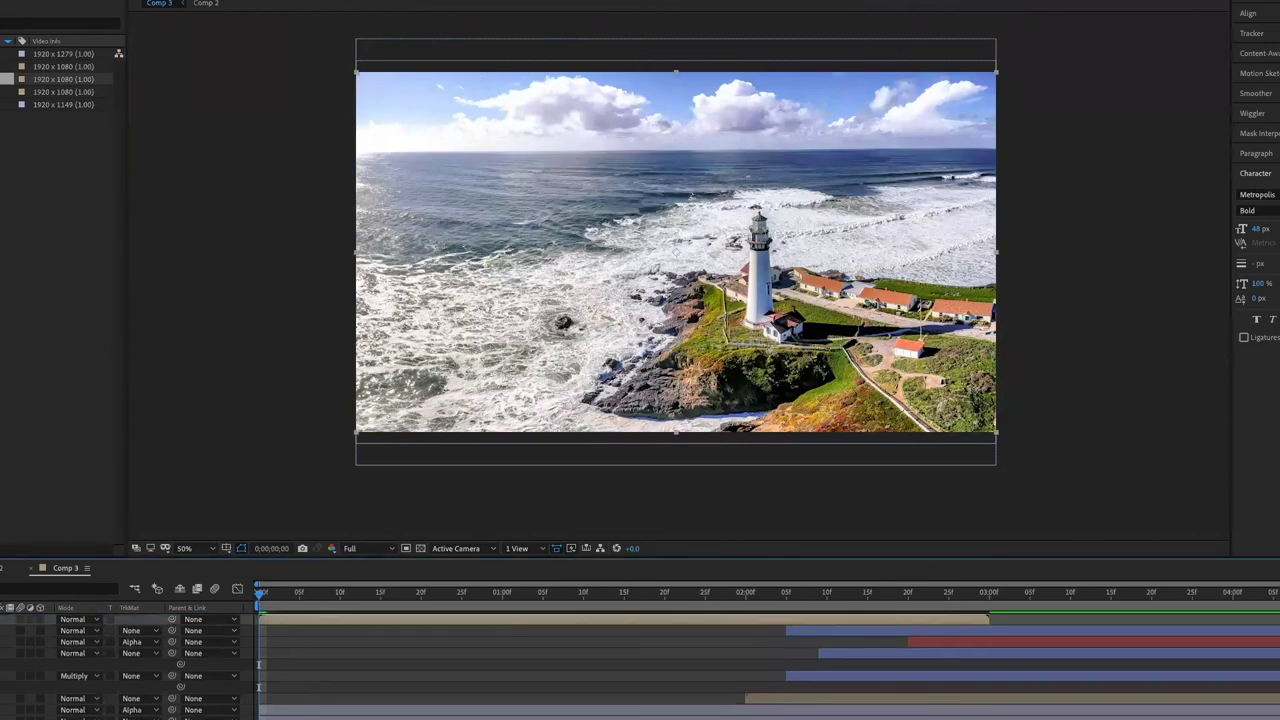
pyautogui.moveTo(313, 609); pyautogui.dragTo(364, 619)
pyautogui.moveTo(994, 440); pyautogui.dragTo(920, 398)
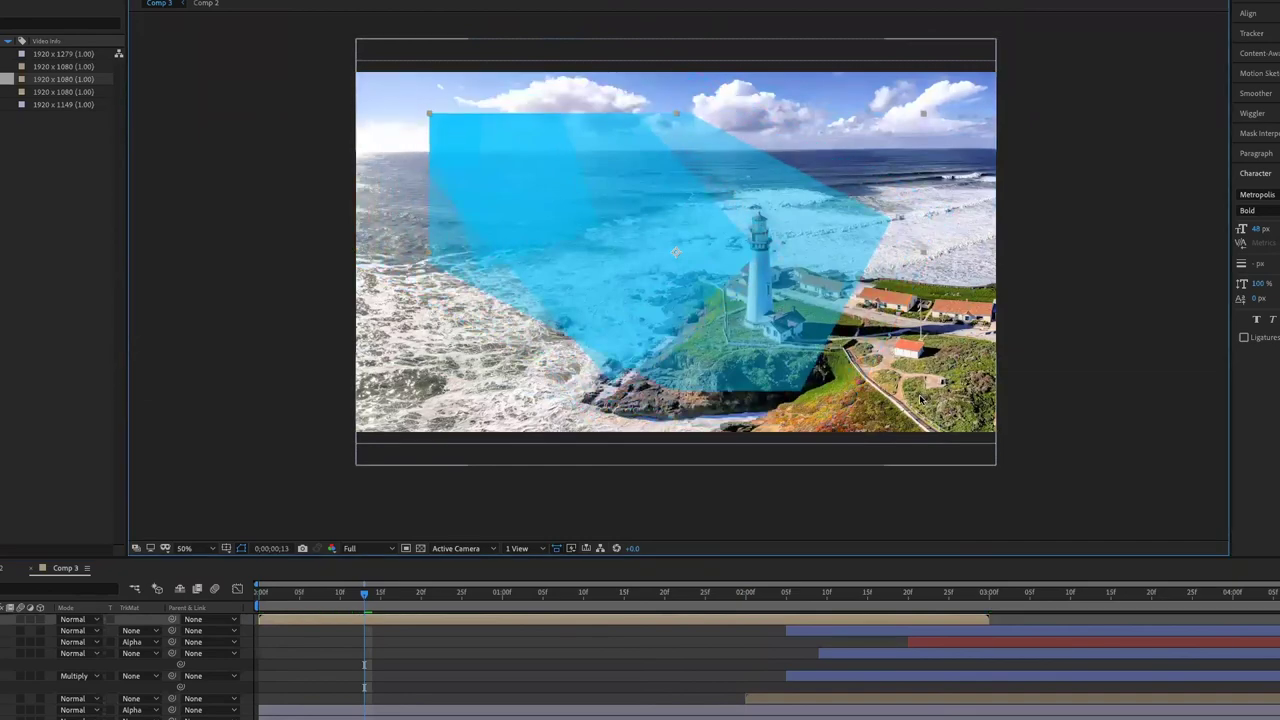
pyautogui.hotkey('ctrl', 'z')
pyautogui.press('r')
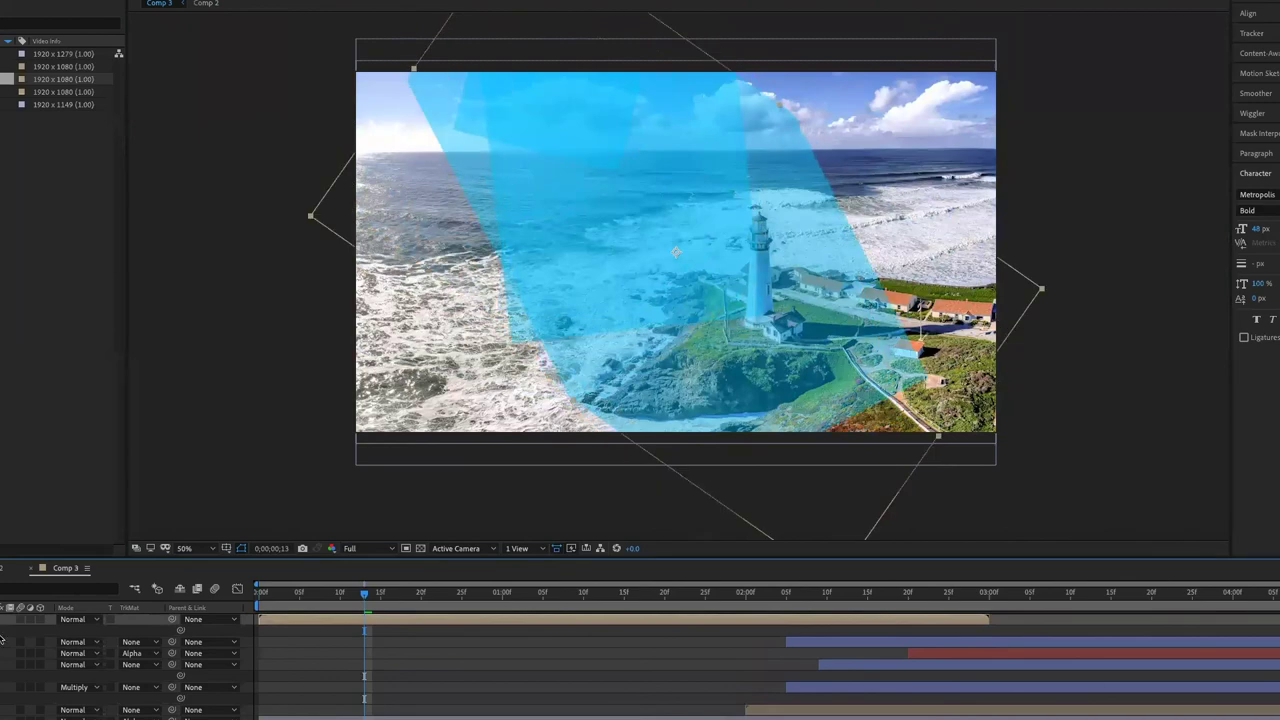
# Step: Set the light-leak layer's blend mode to Screen, after trying Overlay, and preview the transition
pyautogui.click(78, 620)
pyautogui.click(86, 479)
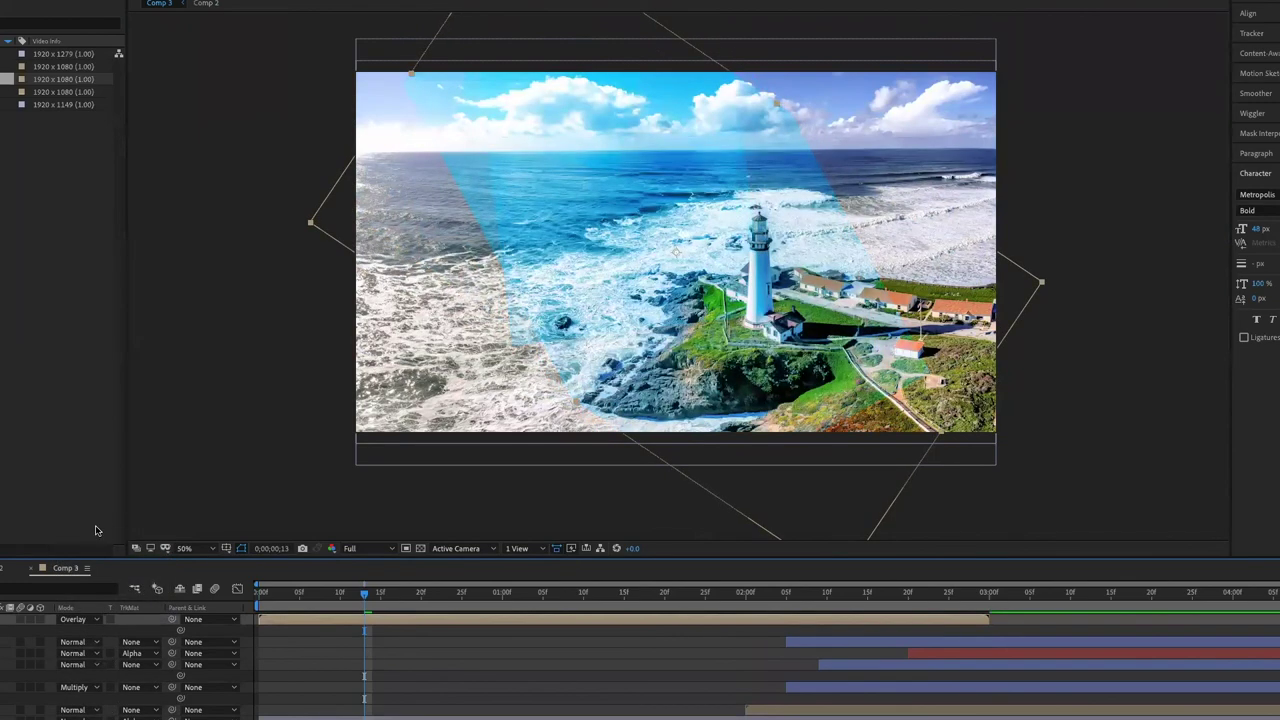
pyautogui.click(87, 621)
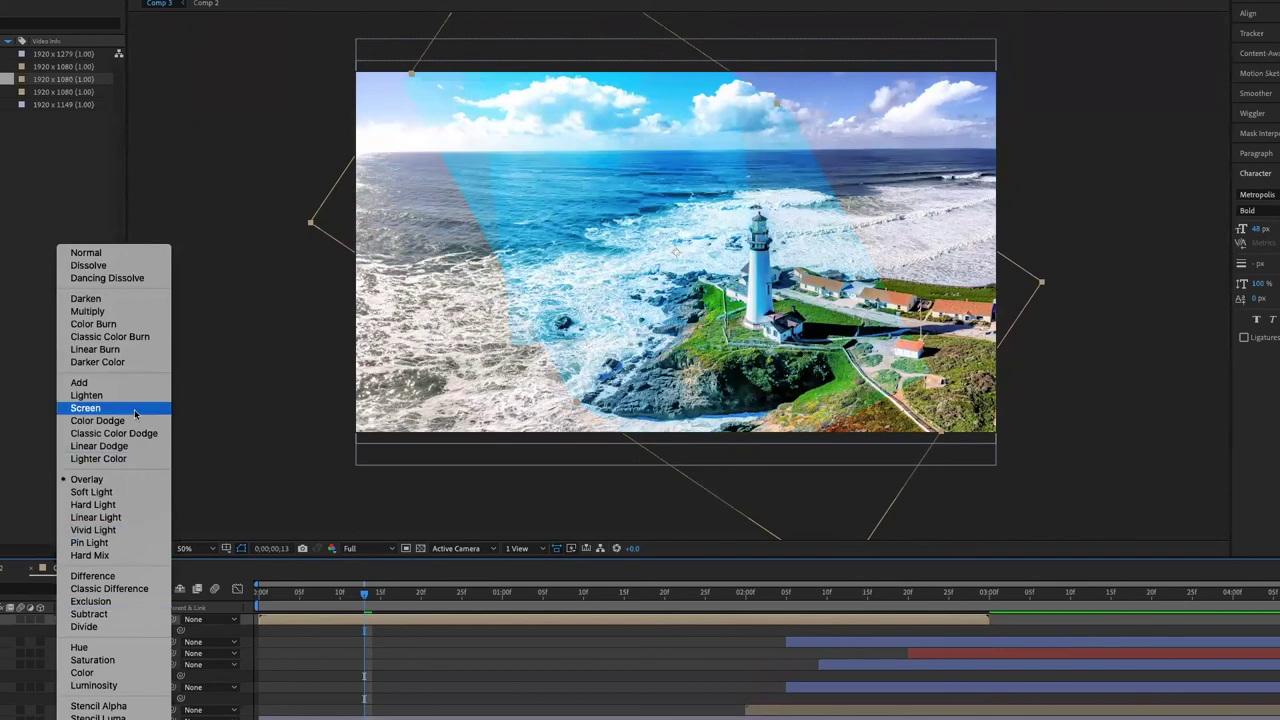
pyautogui.click(134, 409)
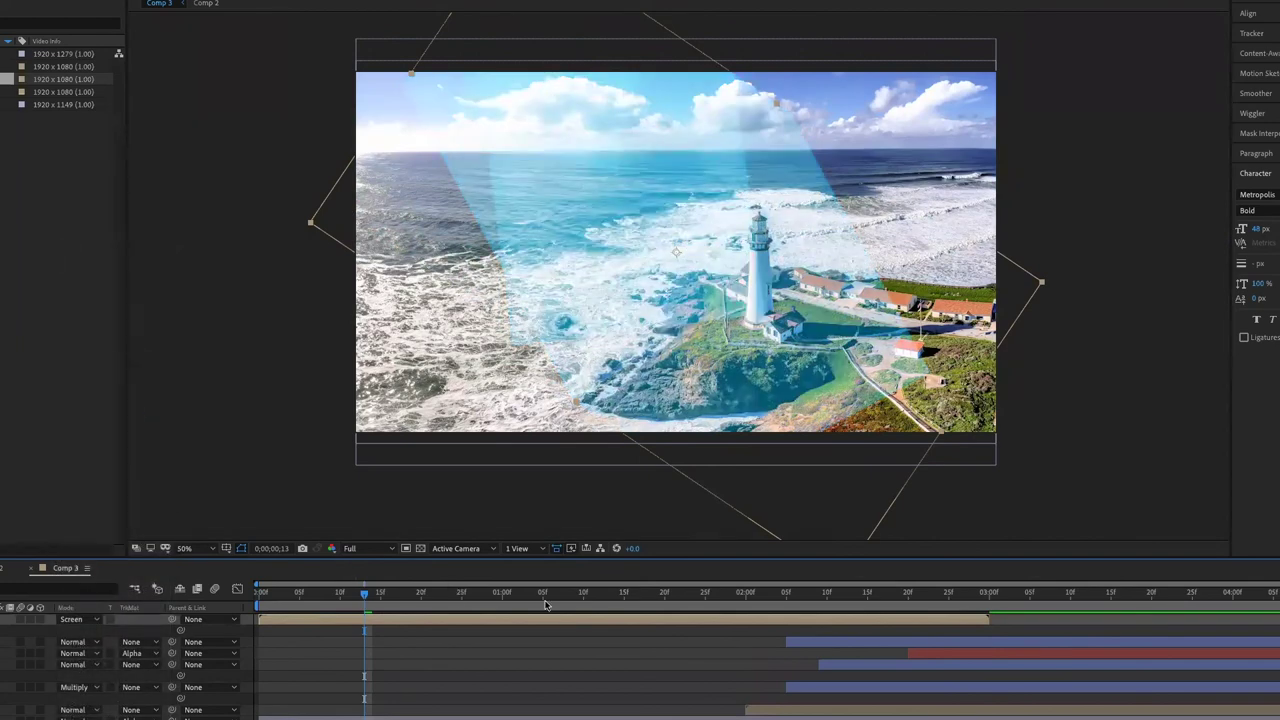
pyautogui.press('space')
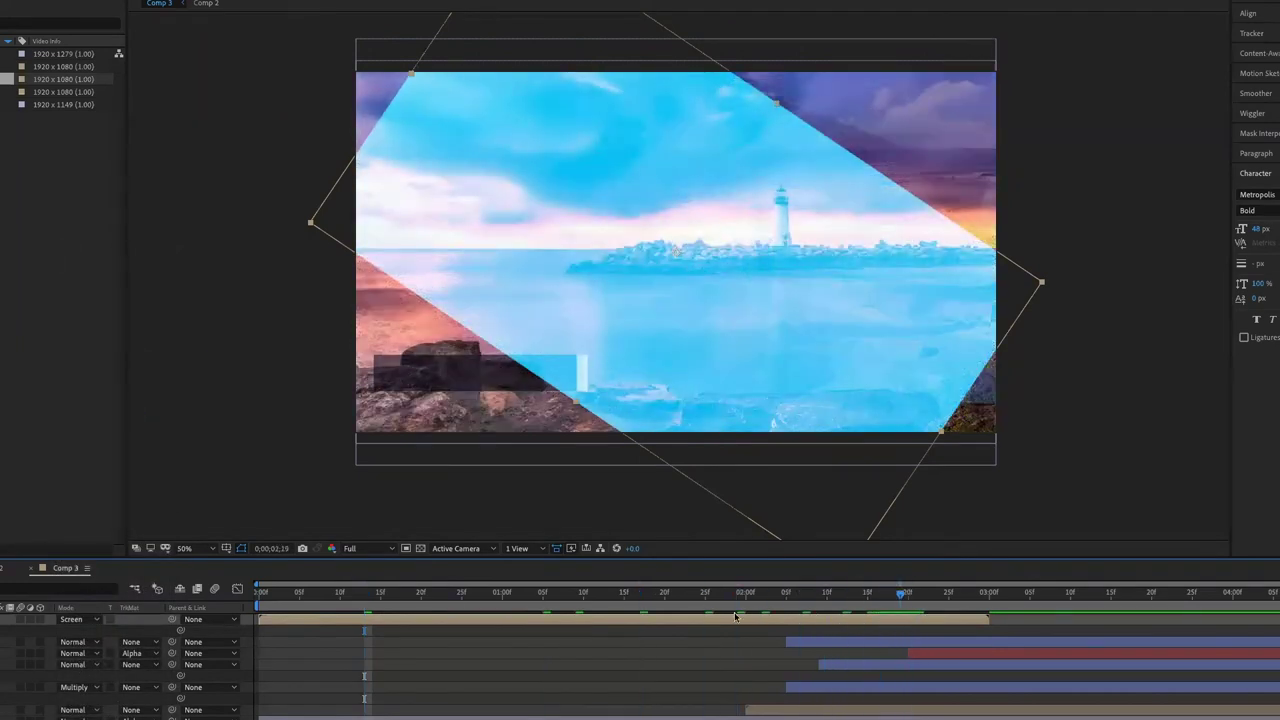
pyautogui.moveTo(558, 592); pyautogui.dragTo(461, 592)
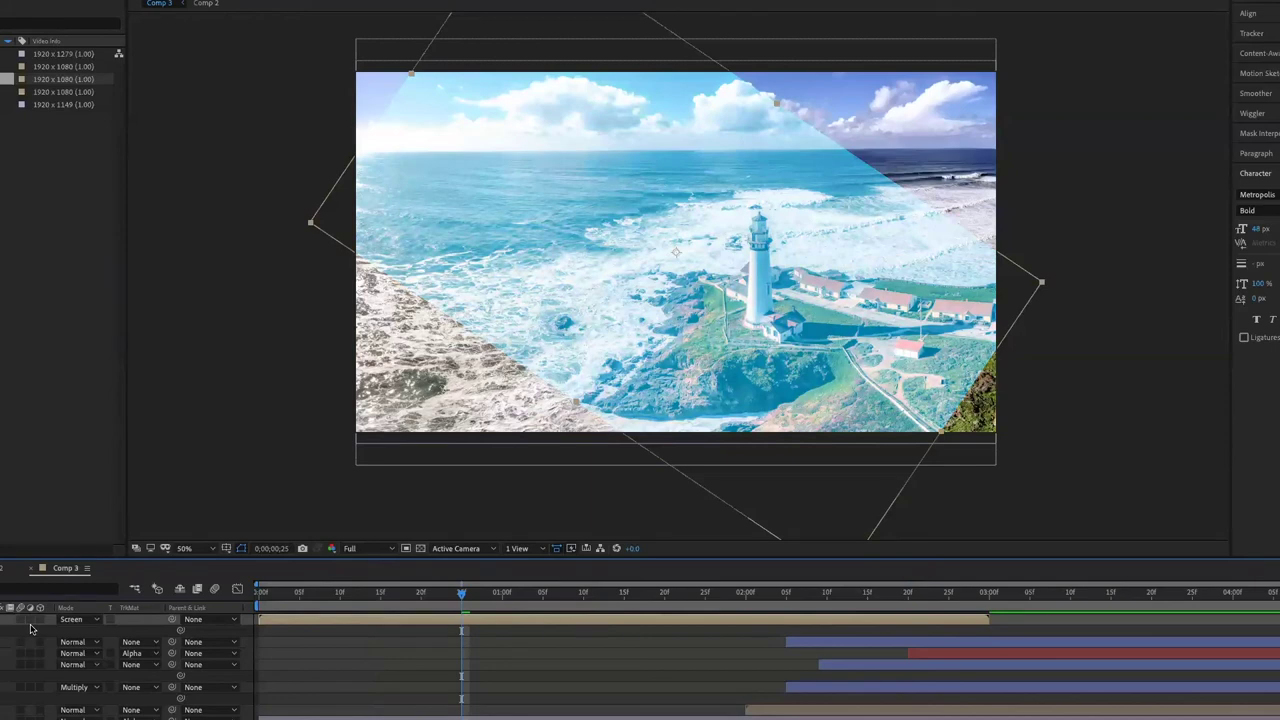
# Step: Duplicate the light-leak layer and rotate and enlarge the copy to a new angle
pyautogui.hotkey('ctrl', 'd')
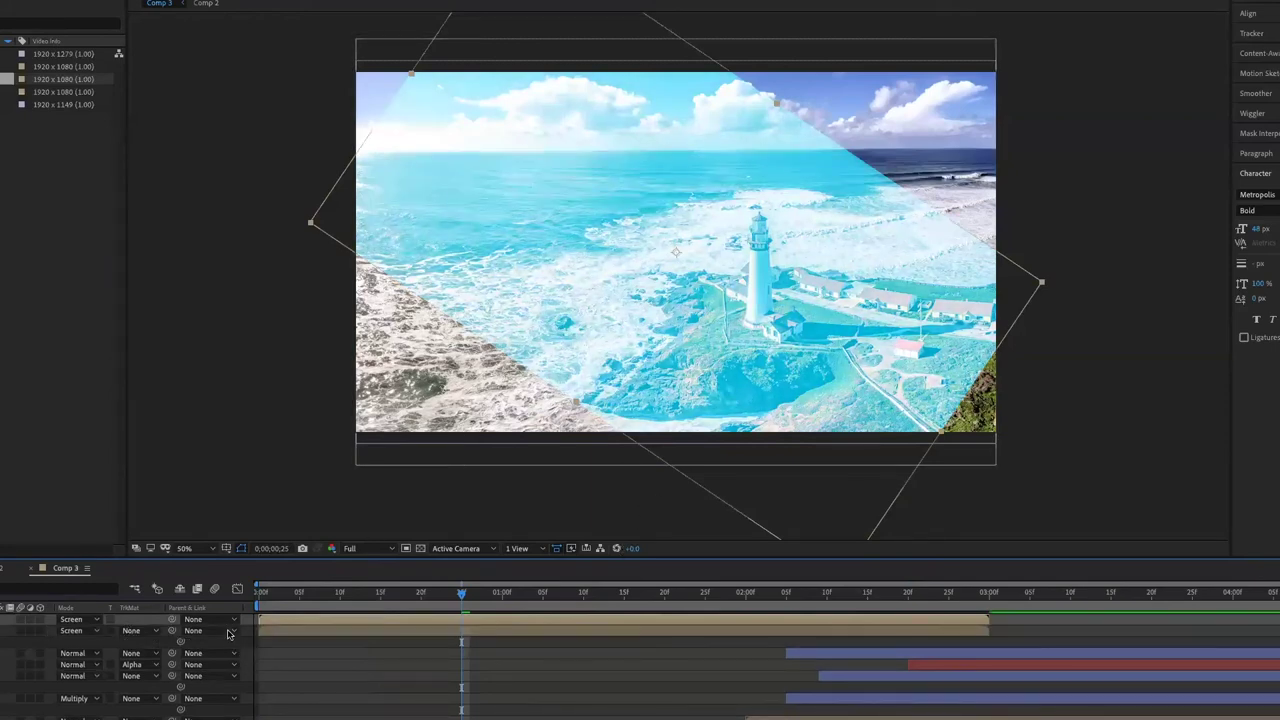
pyautogui.press('t')
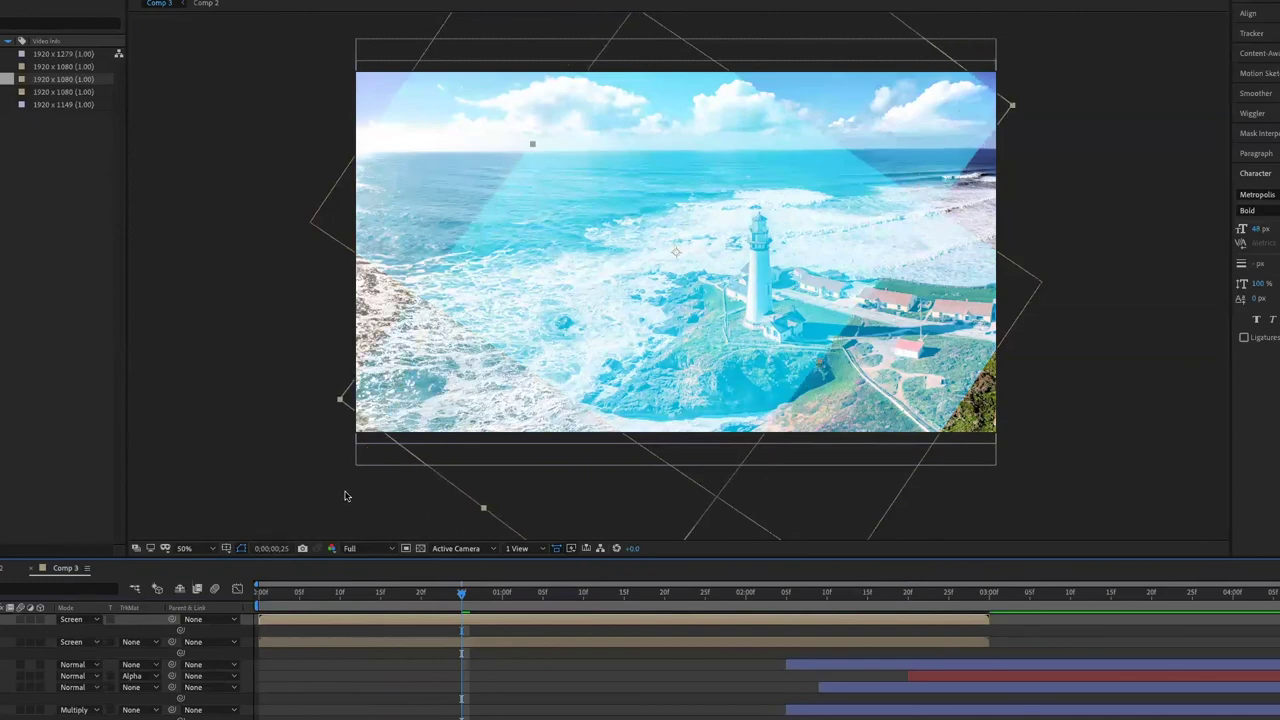
pyautogui.press(',')
pyautogui.moveTo(652, 449); pyautogui.dragTo(698, 353)
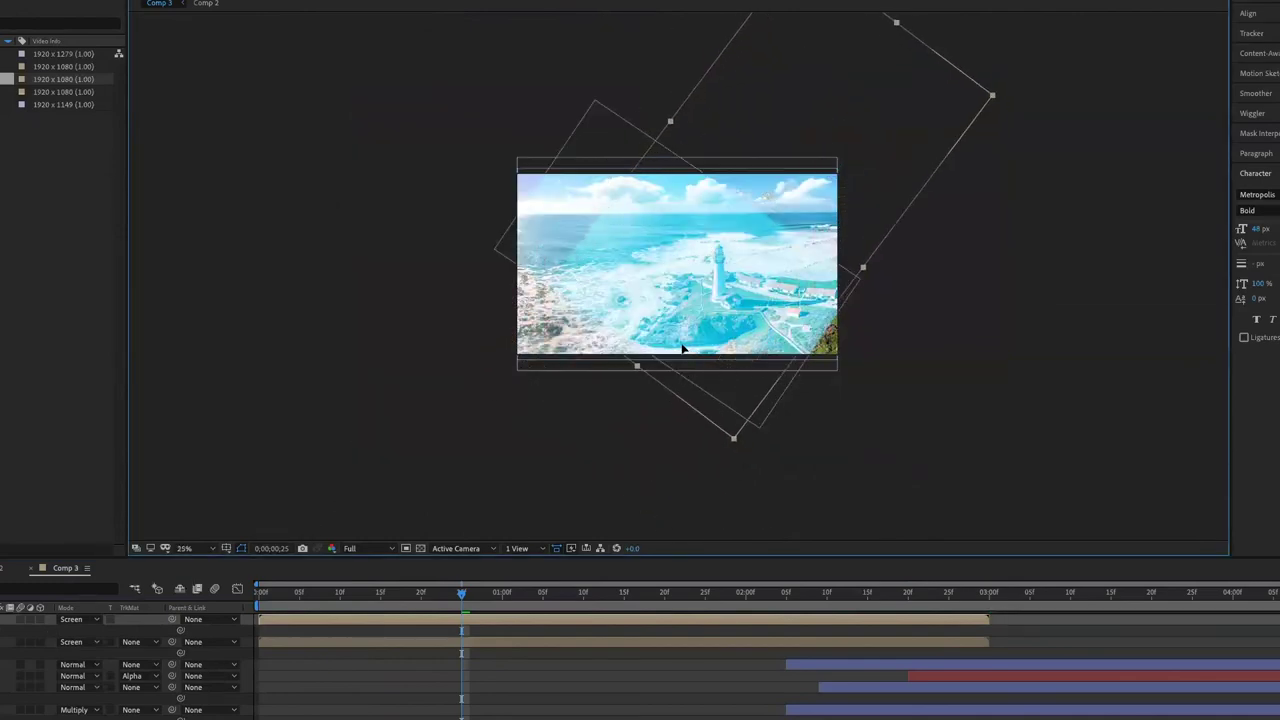
pyautogui.press('.')
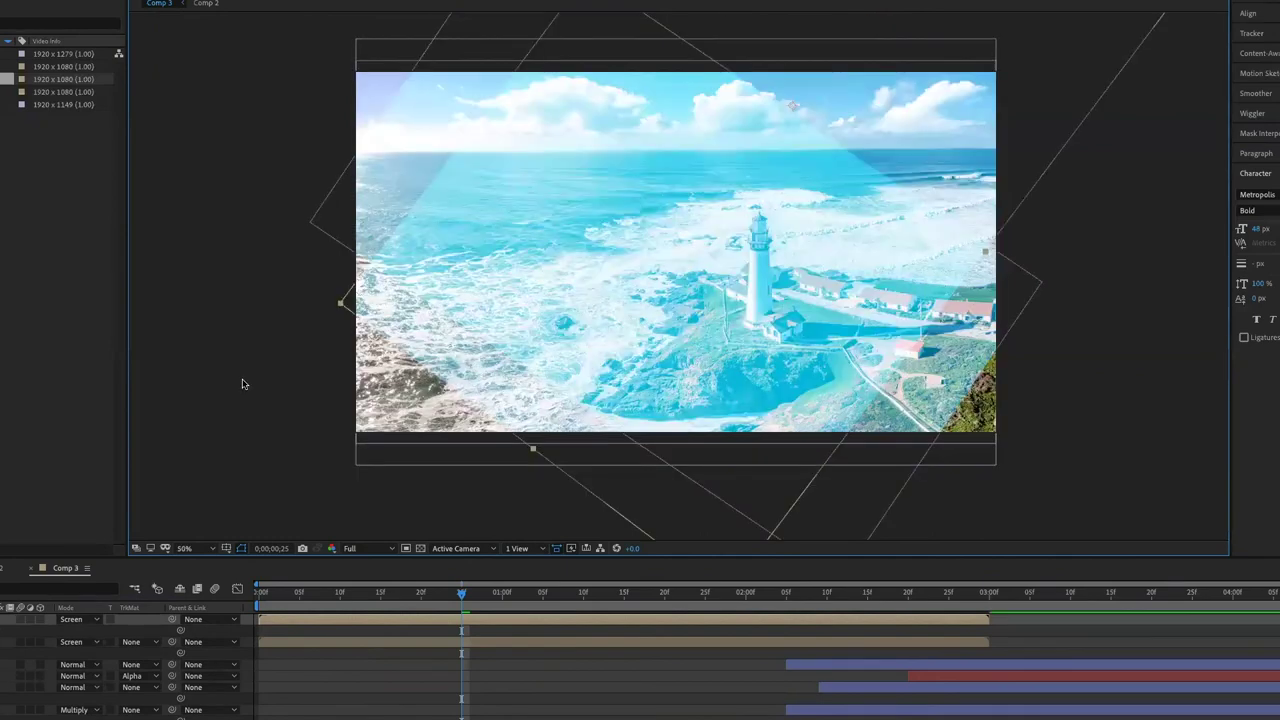
# Step: Set the top copy's blend mode to Multiply, after trying Add
pyautogui.click(66, 620)
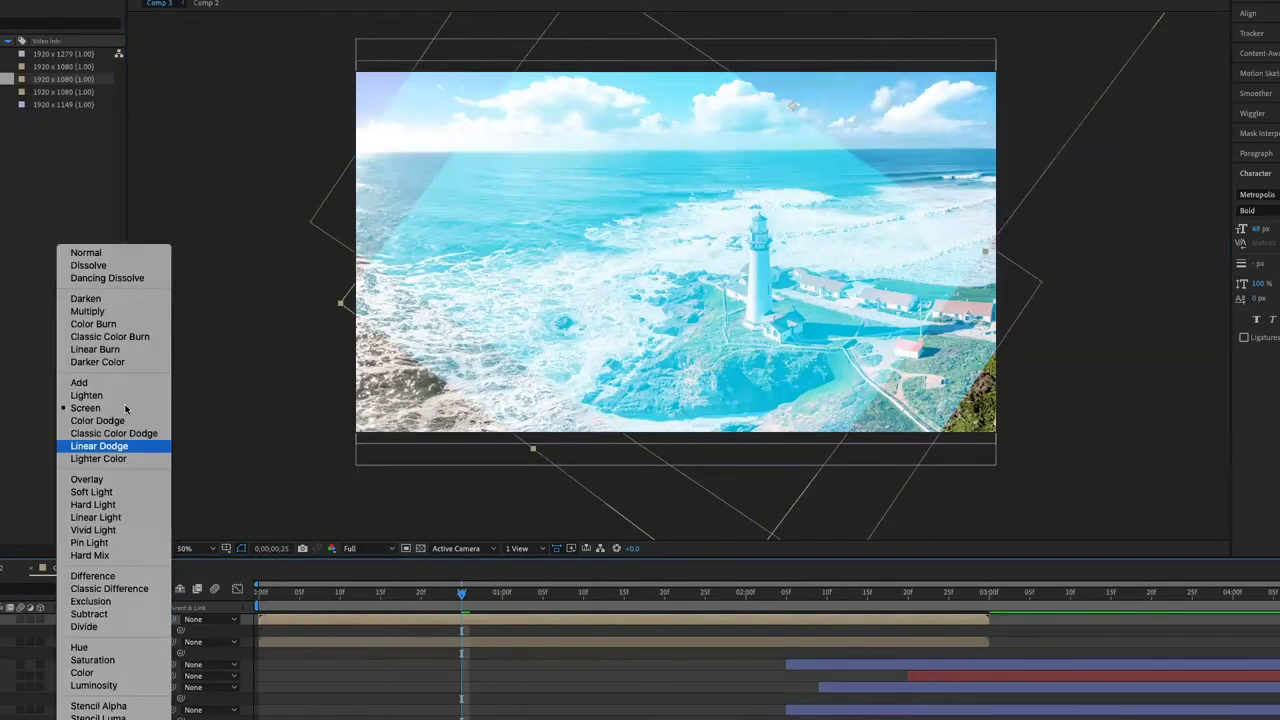
pyautogui.click(107, 383)
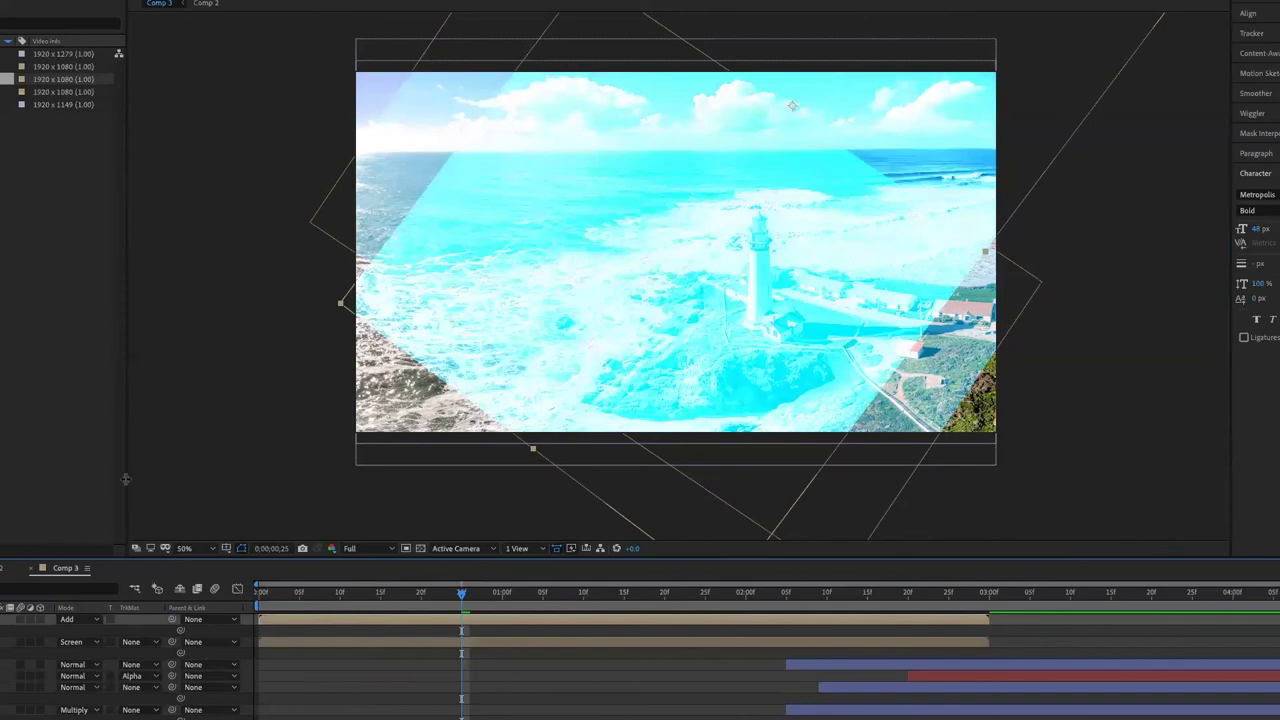
pyautogui.click(80, 619)
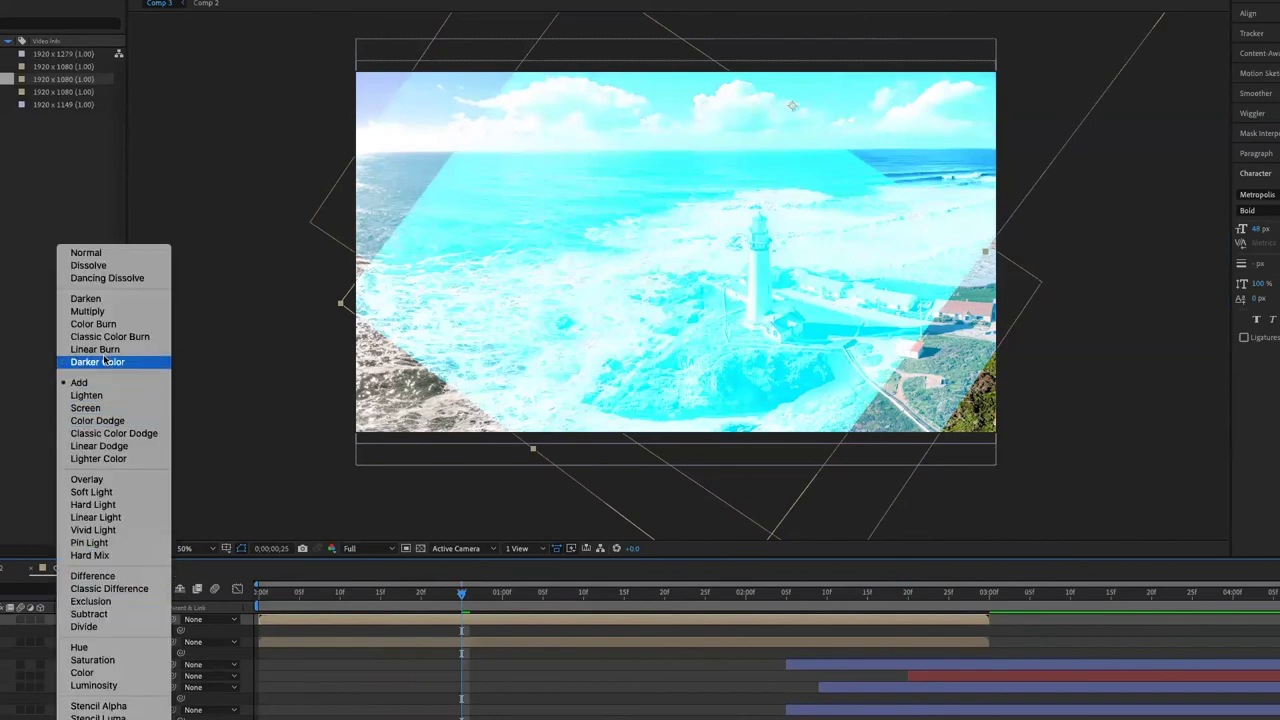
pyautogui.click(100, 314)
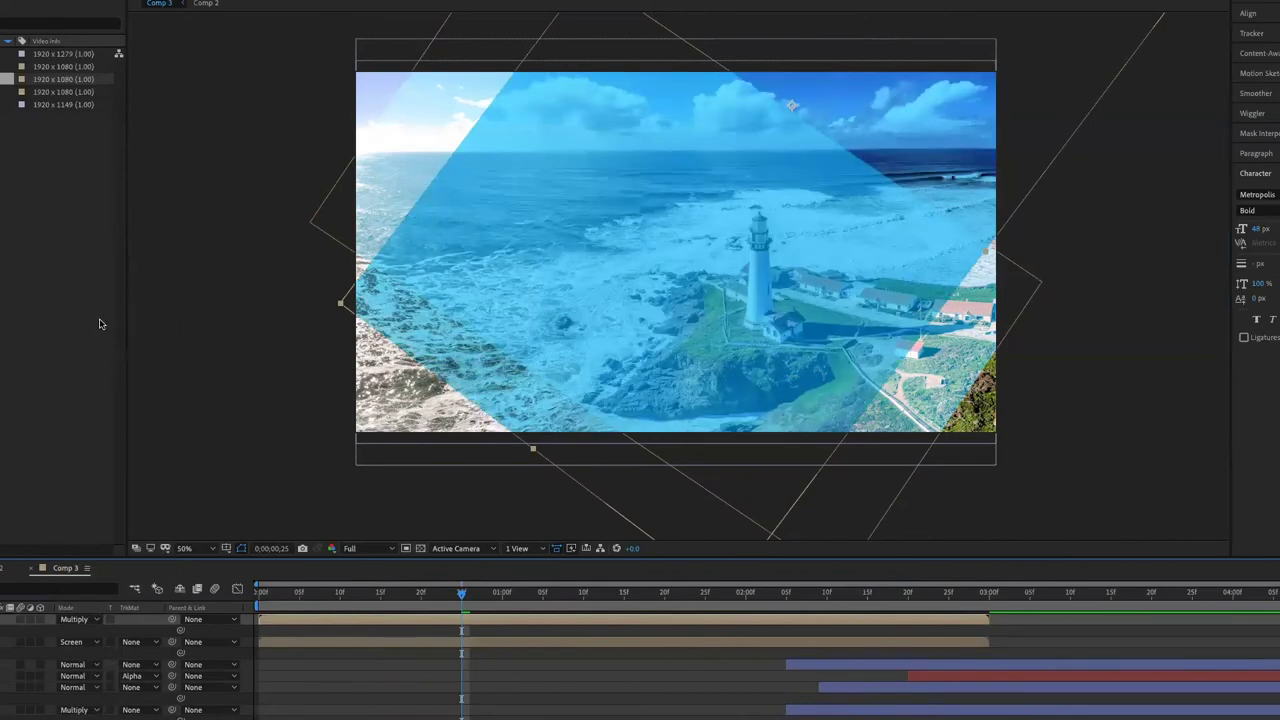
pyautogui.click(868, 606)
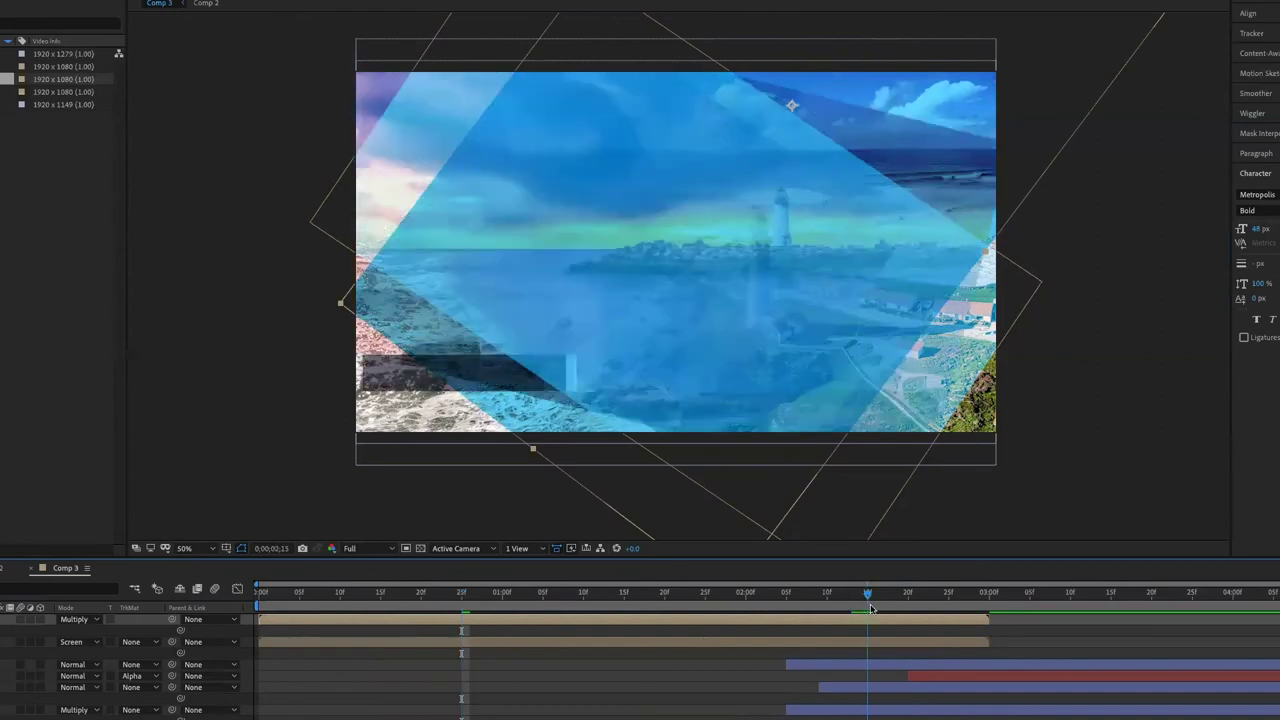
# Step: Keyframe both light-leak layers from 0;00;02;13 to 0;00;03;00
pyautogui.click(845, 595)
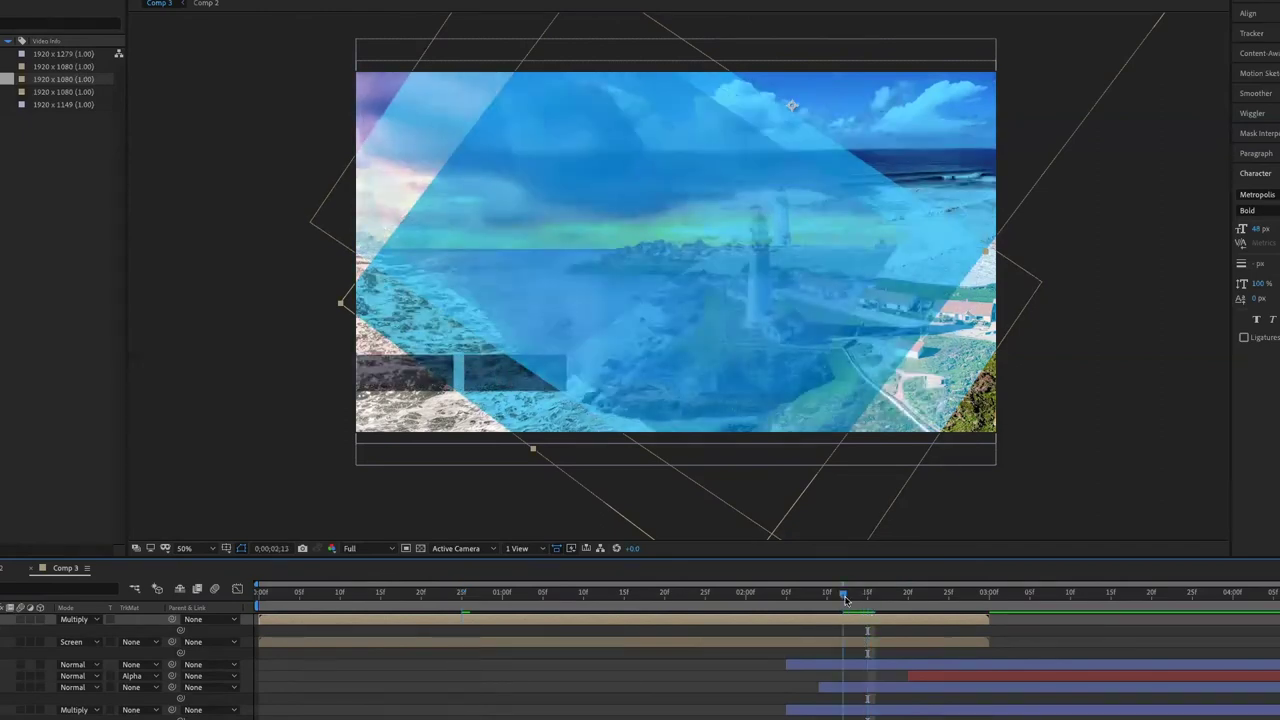
pyautogui.click(845, 643)
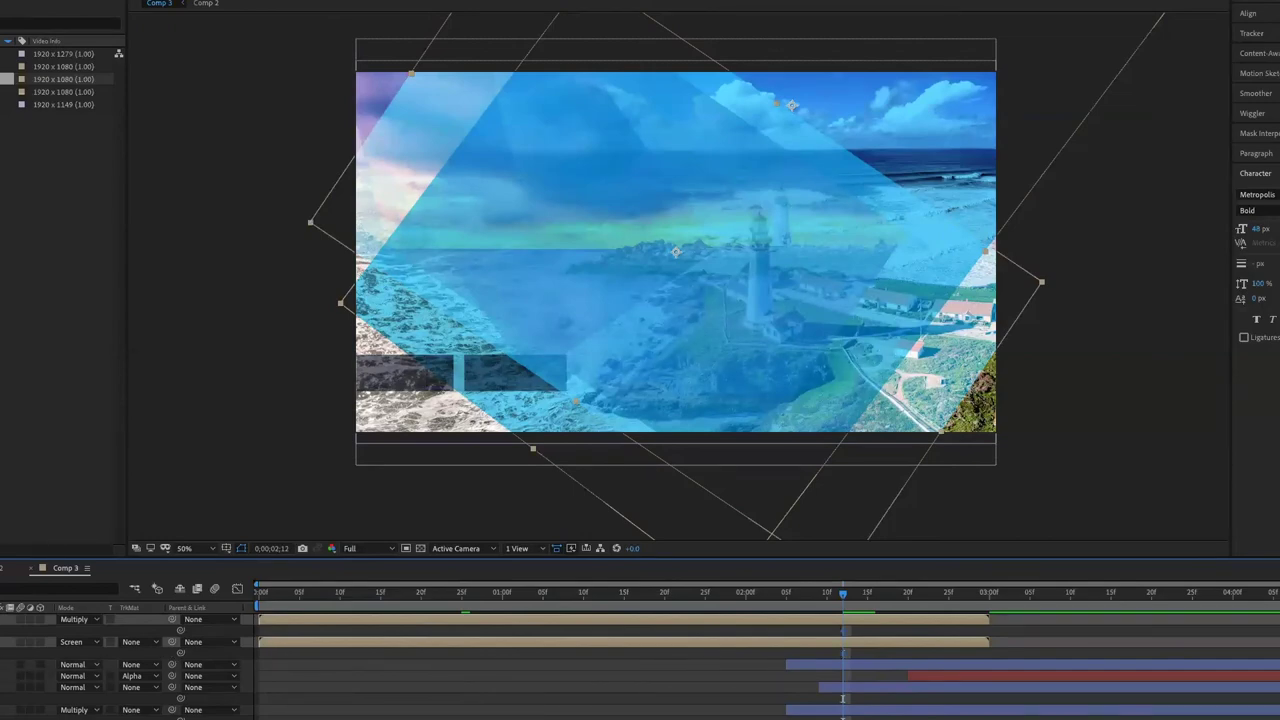
pyautogui.press('space')
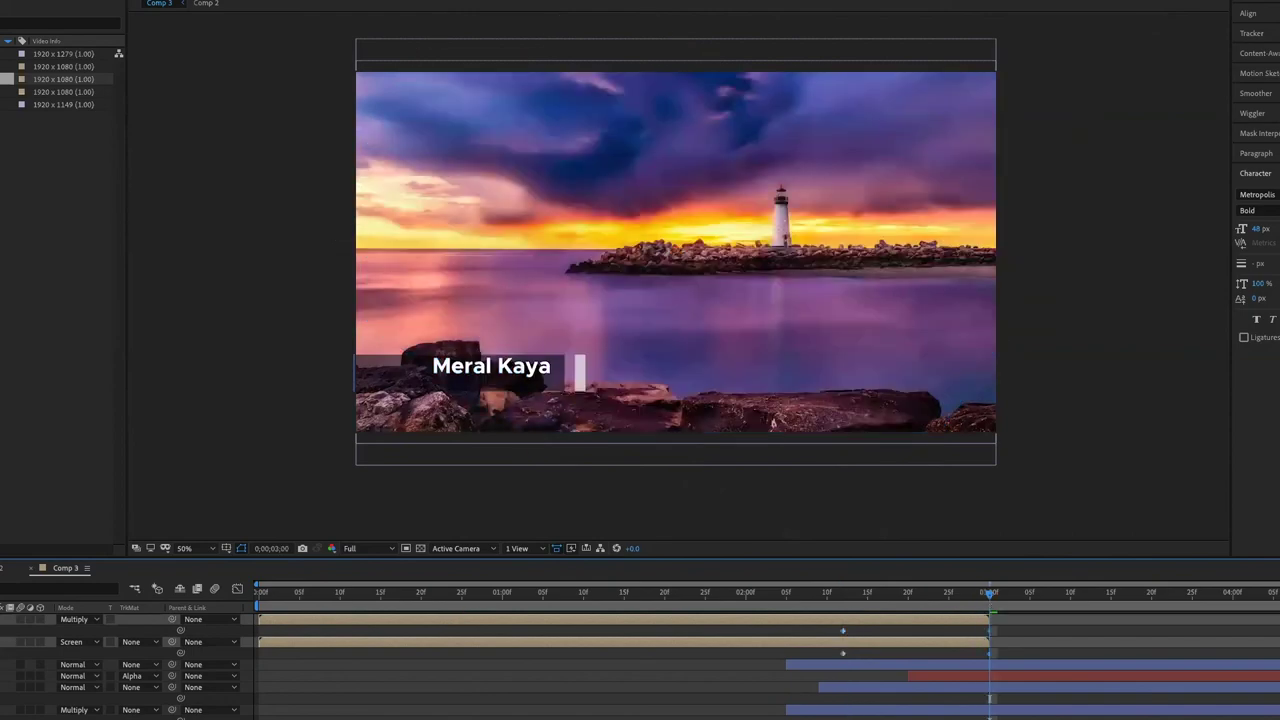
# Step: Preview the transition and shift the Multiply light-leak layer to start later
pyautogui.moveTo(772, 603); pyautogui.dragTo(964, 600)
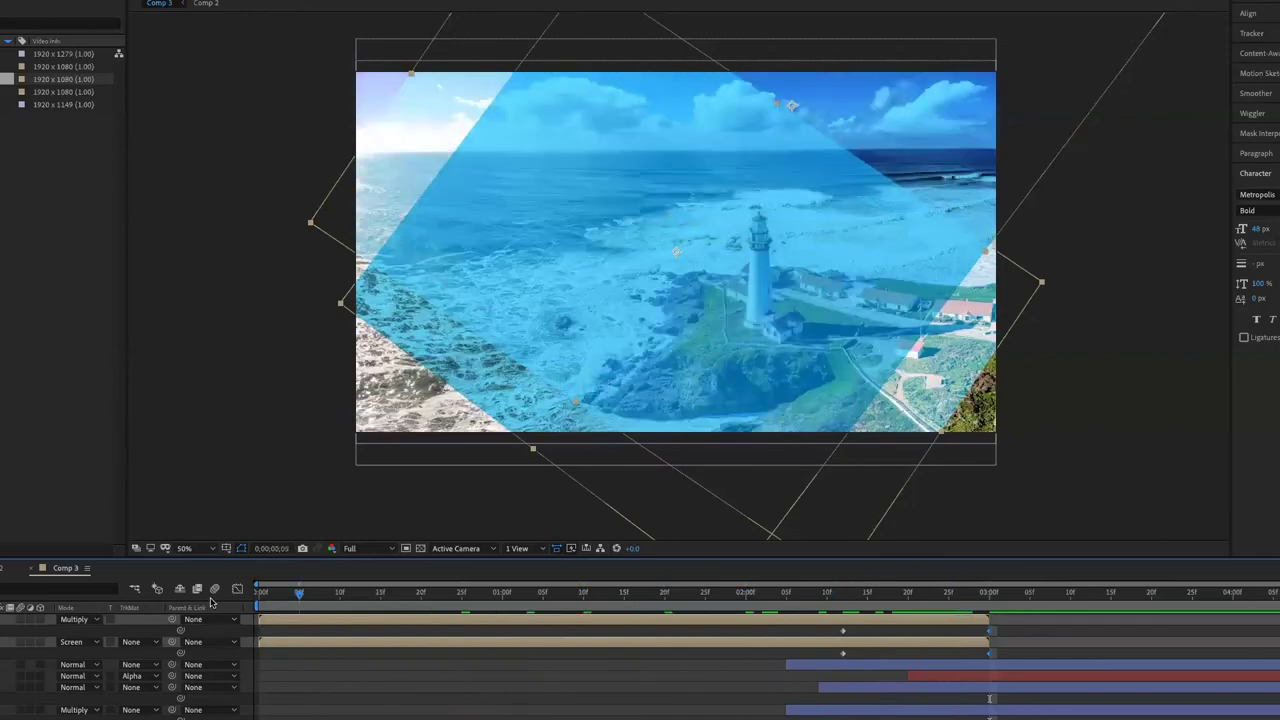
pyautogui.moveTo(964, 600); pyautogui.dragTo(259, 600)
pyautogui.press('space')
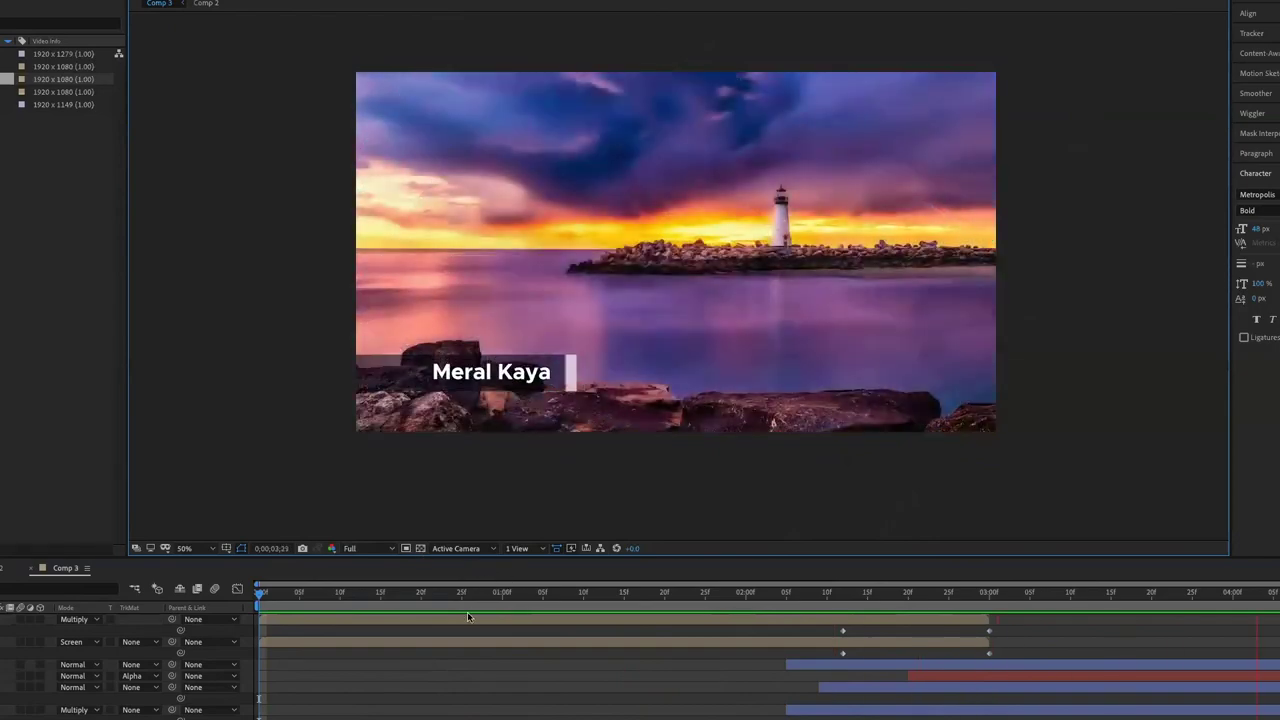
pyautogui.moveTo(467, 617); pyautogui.dragTo(530, 617)
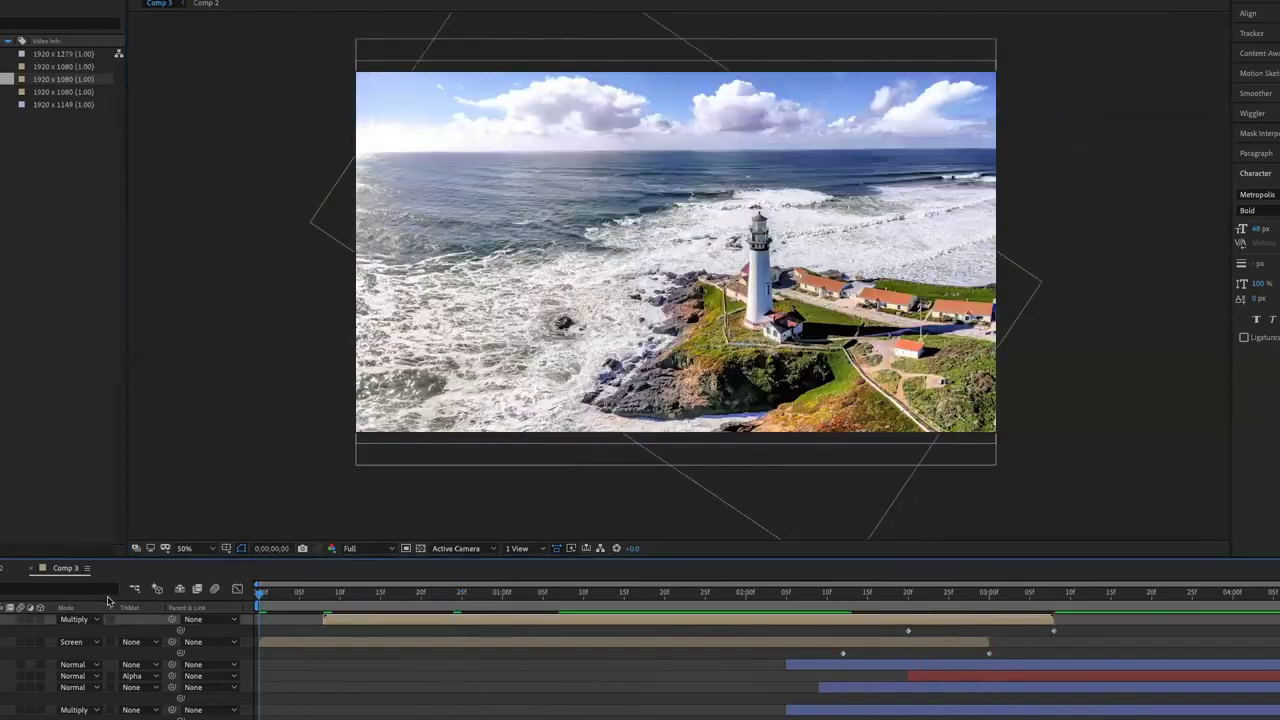
pyautogui.press('space')
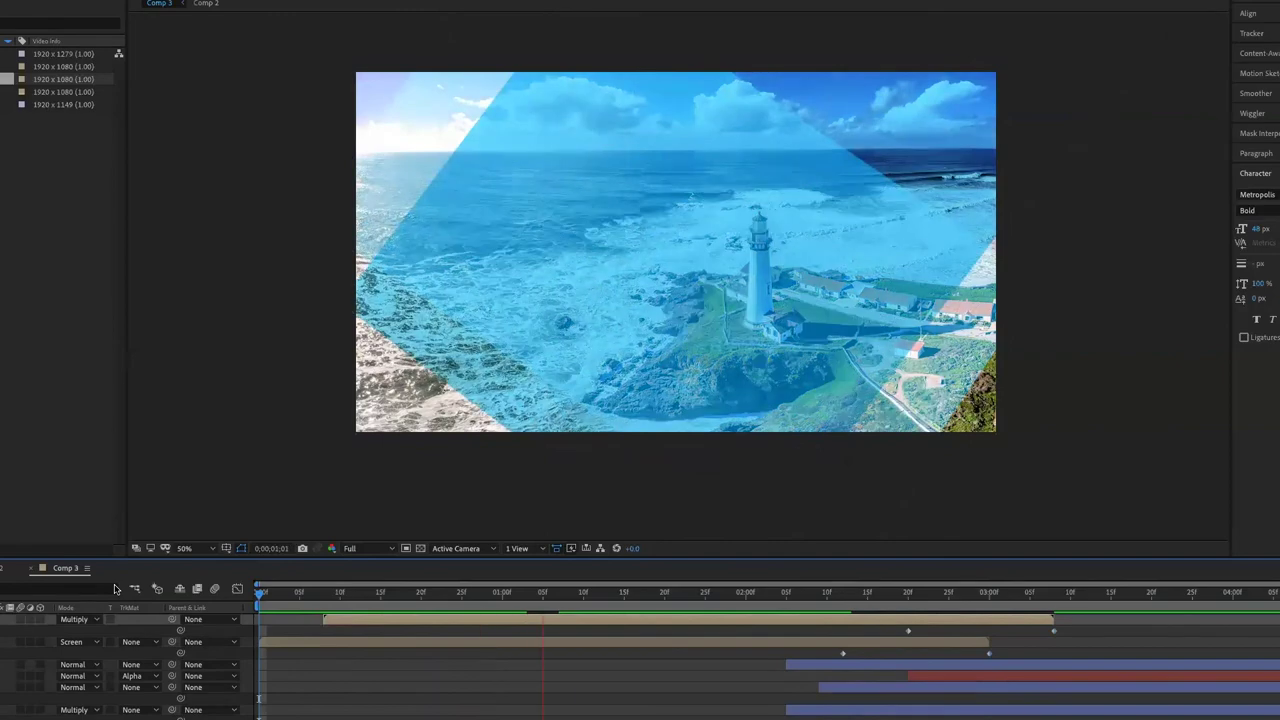
# Step: Nudge the Multiply copy a few frames later, preview, and stop at 0;00;01;25
pyautogui.moveTo(413, 621); pyautogui.dragTo(453, 622)
pyautogui.press('space')
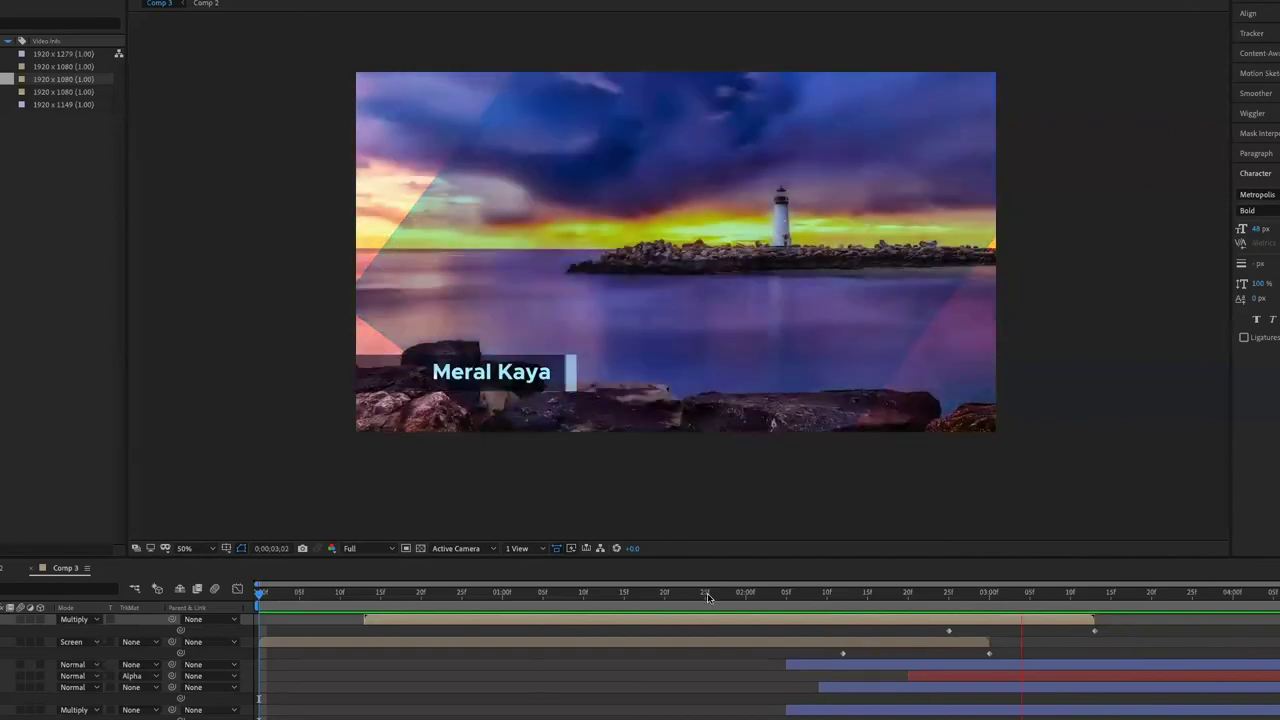
pyautogui.click(707, 597)
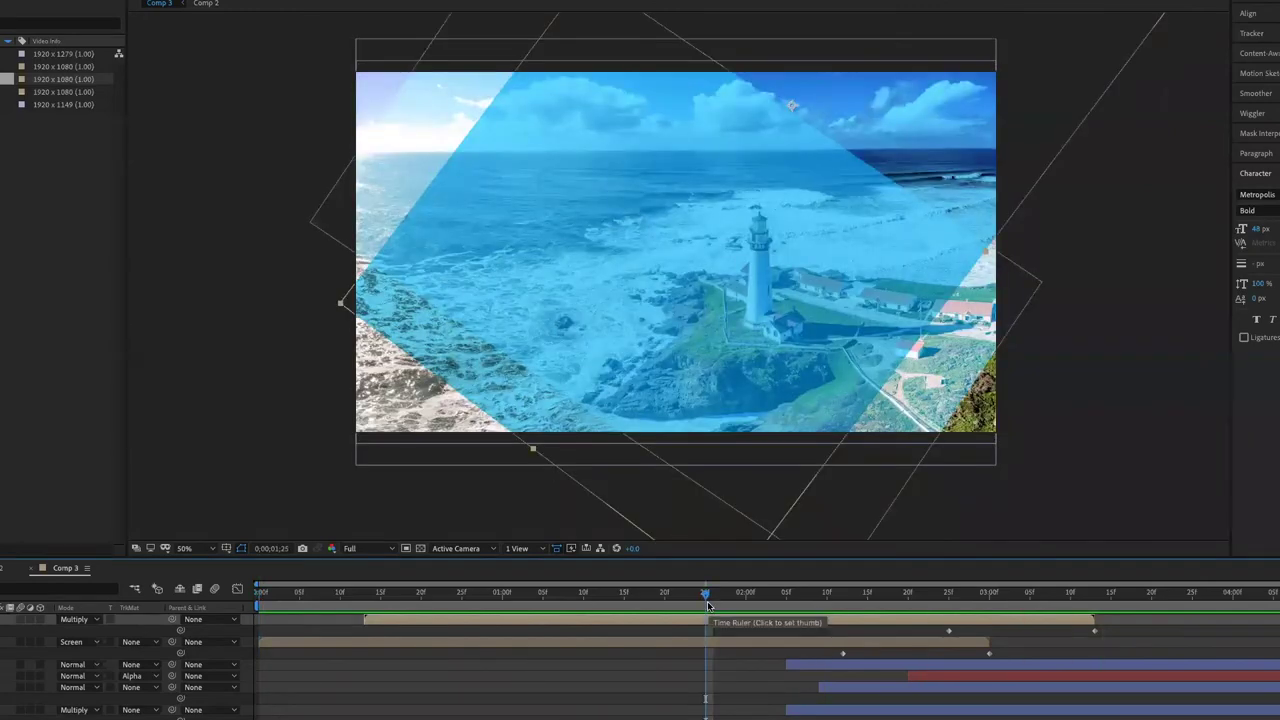